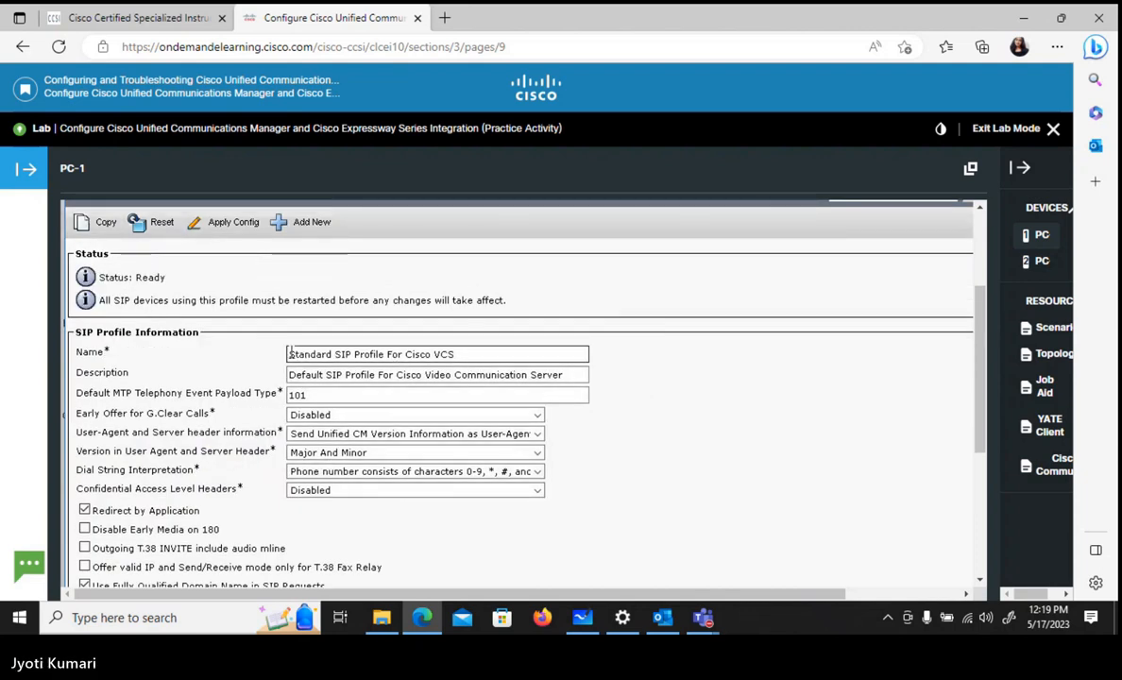
- Change the SIP profile's name to "New Standard SIP Profile For Cisco EXP"
click(289, 354)
text(New)
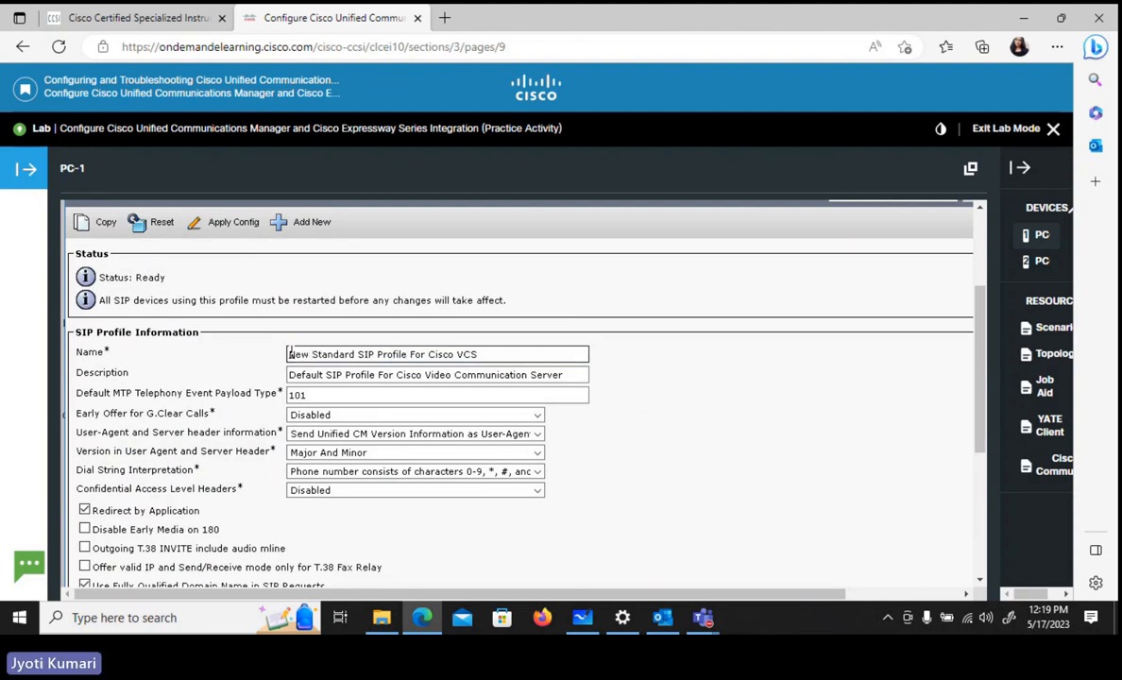
double_click(470, 352)
text(Ex)
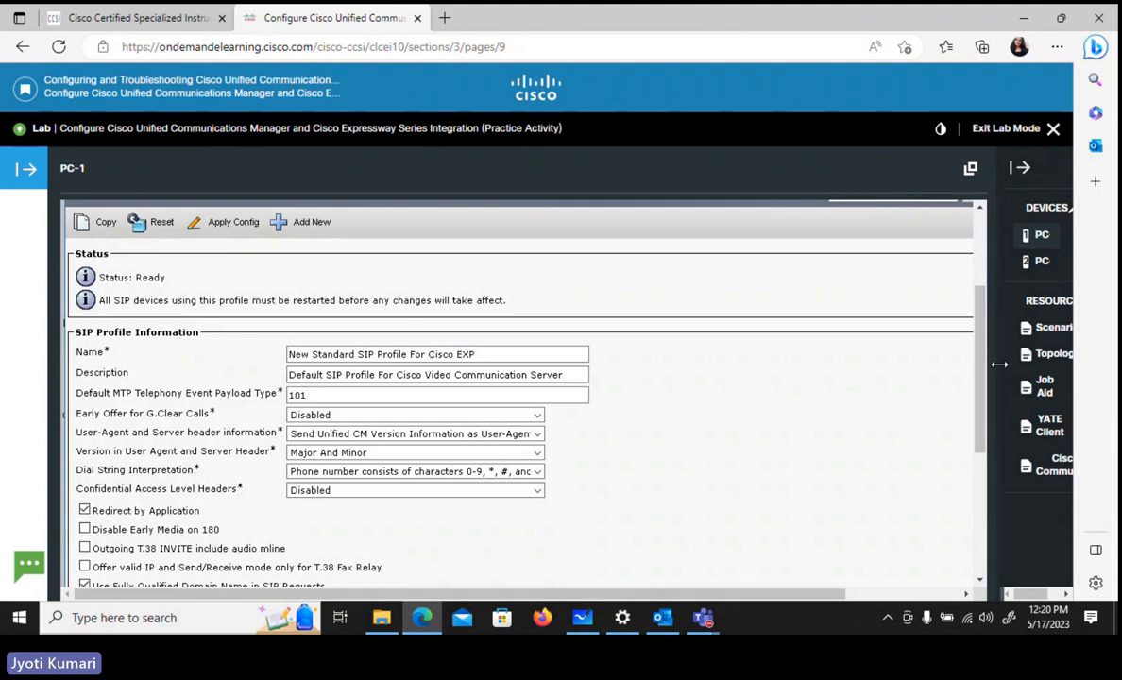
- Set Early Offer support for voice and video calls to Mandatory (insert MTP if needed) in the trunk-specific configuration
drag(980, 368, 991, 487)
scroll(888, 401, down, 2)
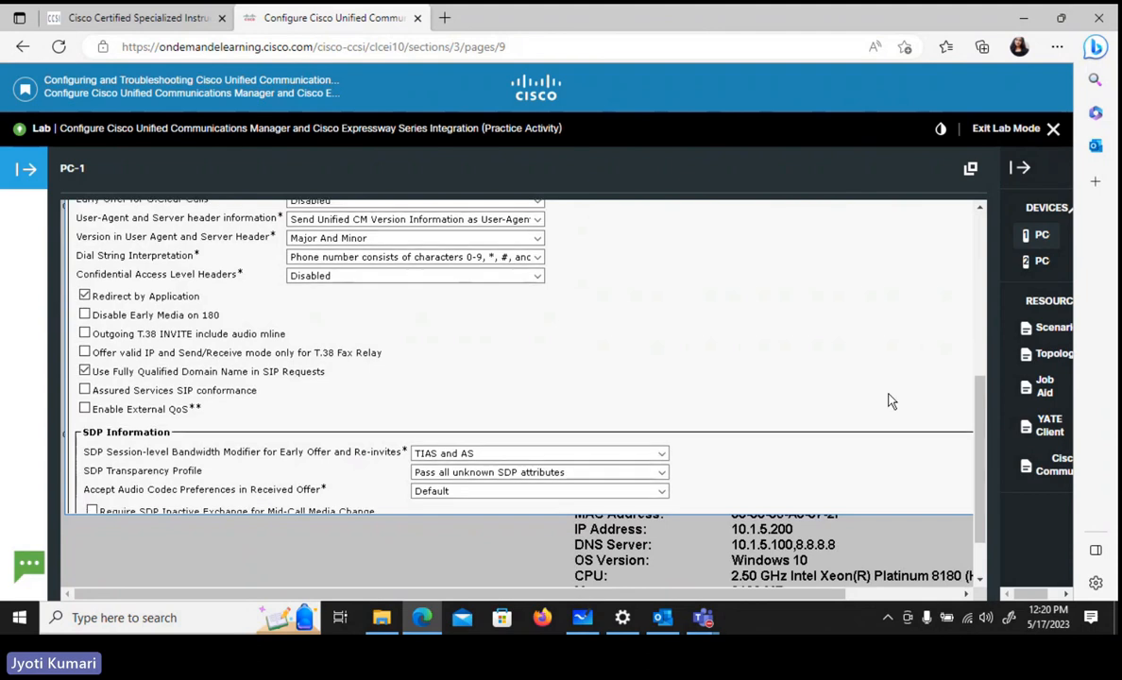
scroll(887, 401, down, 10)
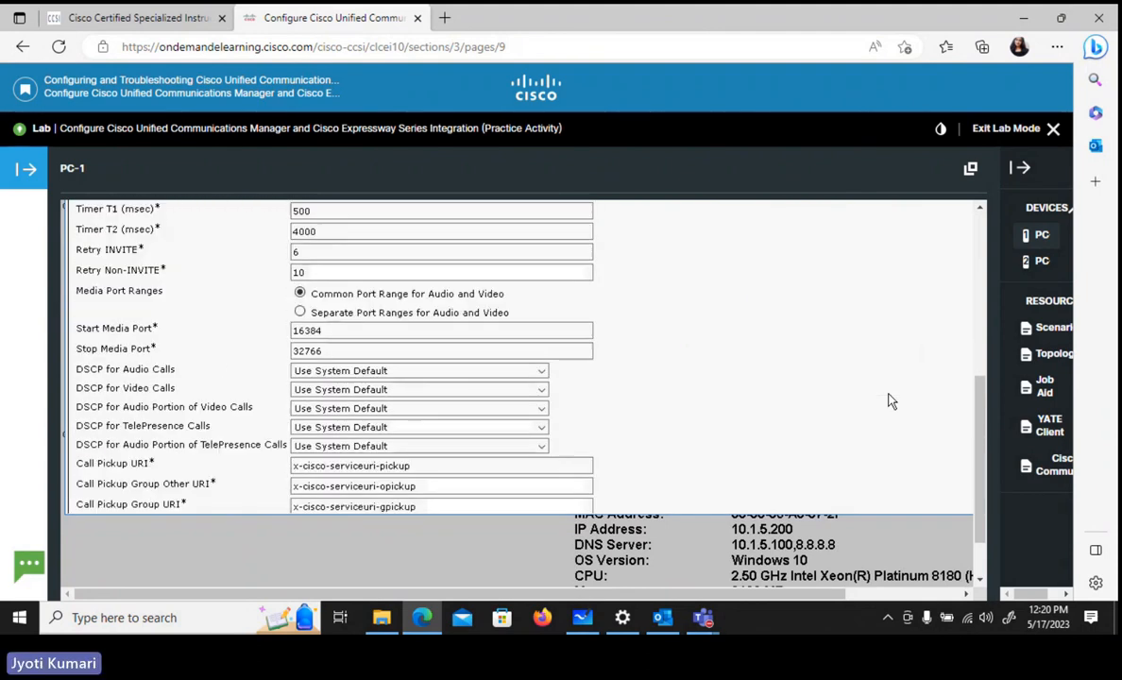
scroll(888, 401, down, 5)
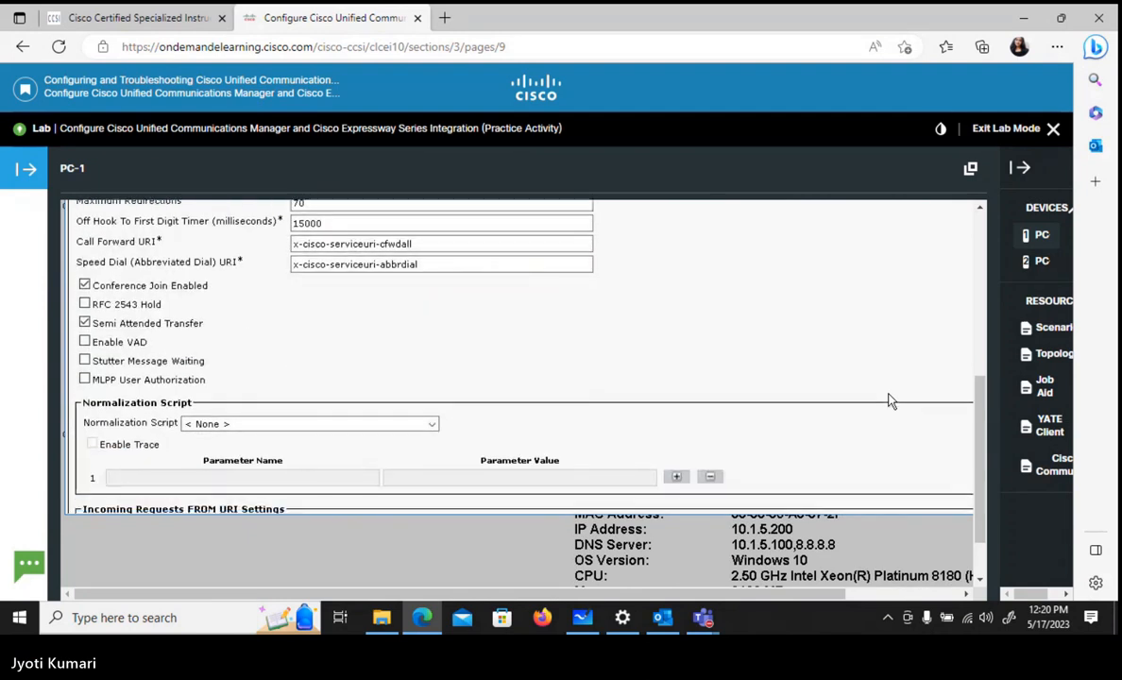
scroll(887, 402, down, 4)
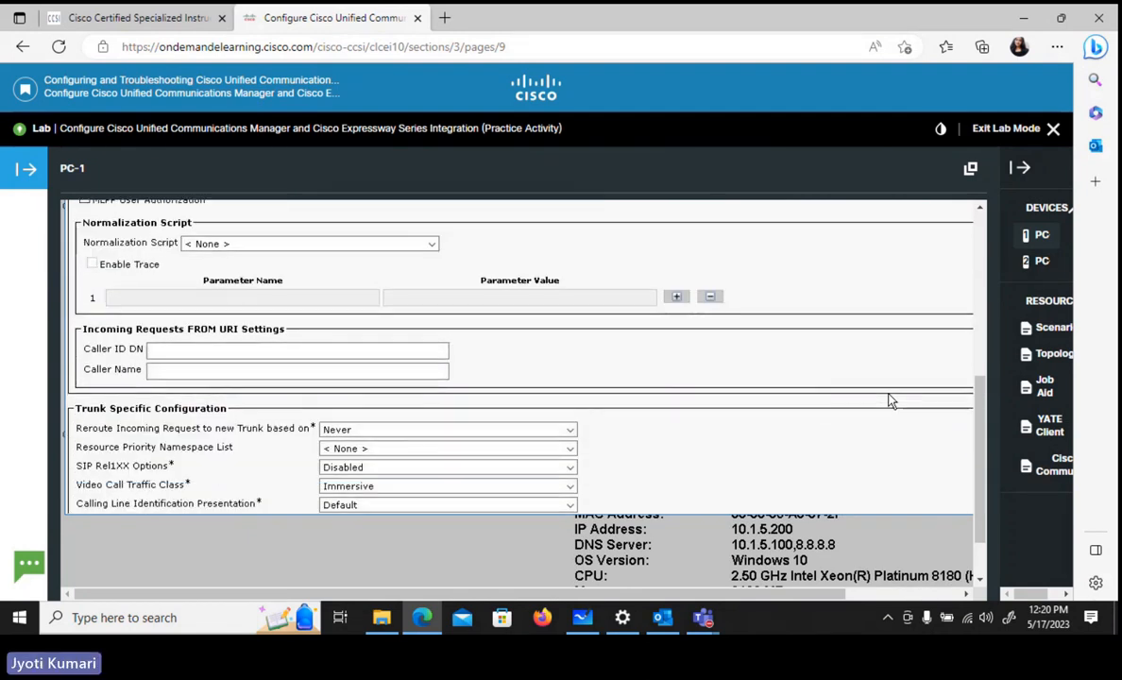
scroll(888, 401, down, 2)
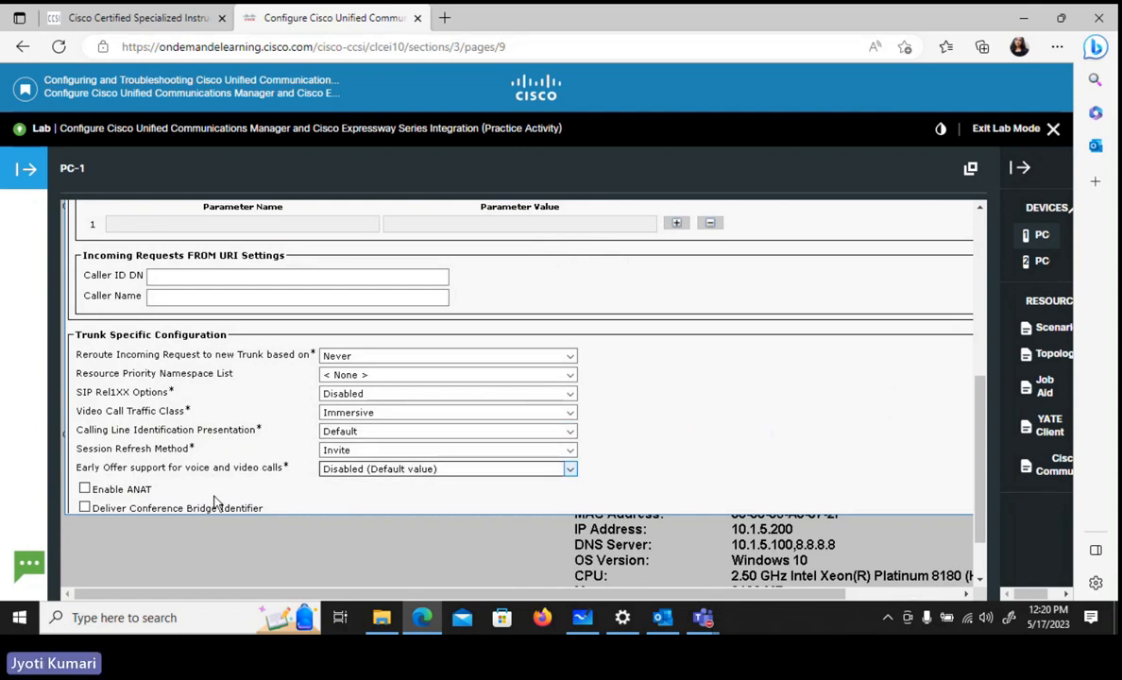
click(395, 477)
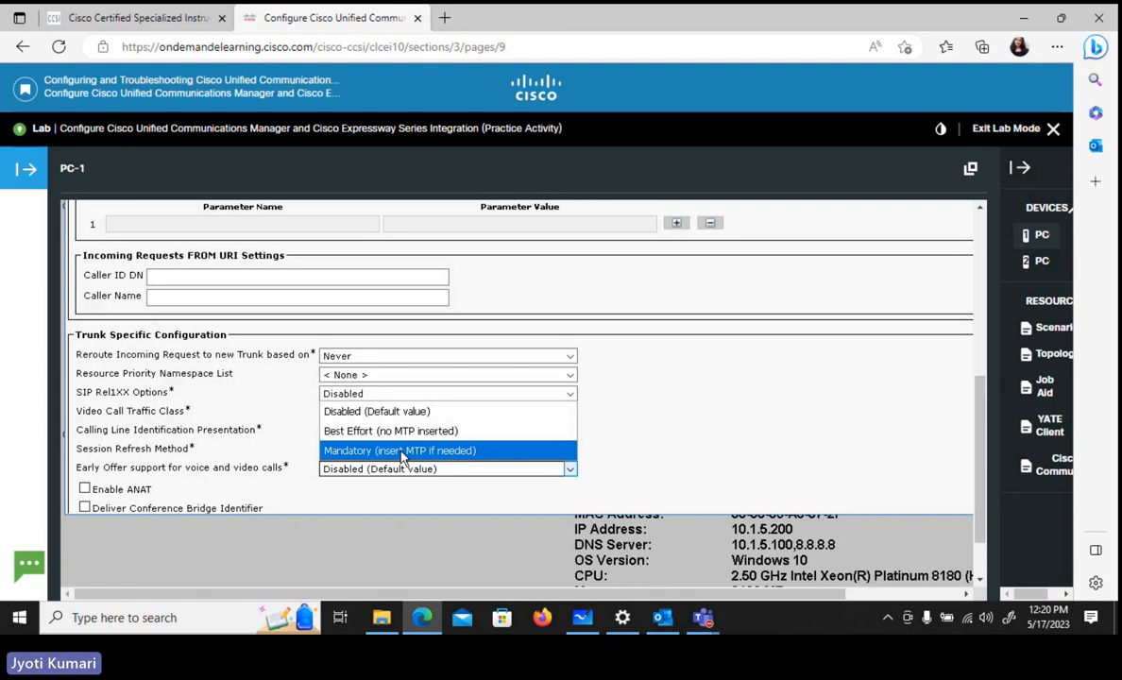
click(401, 452)
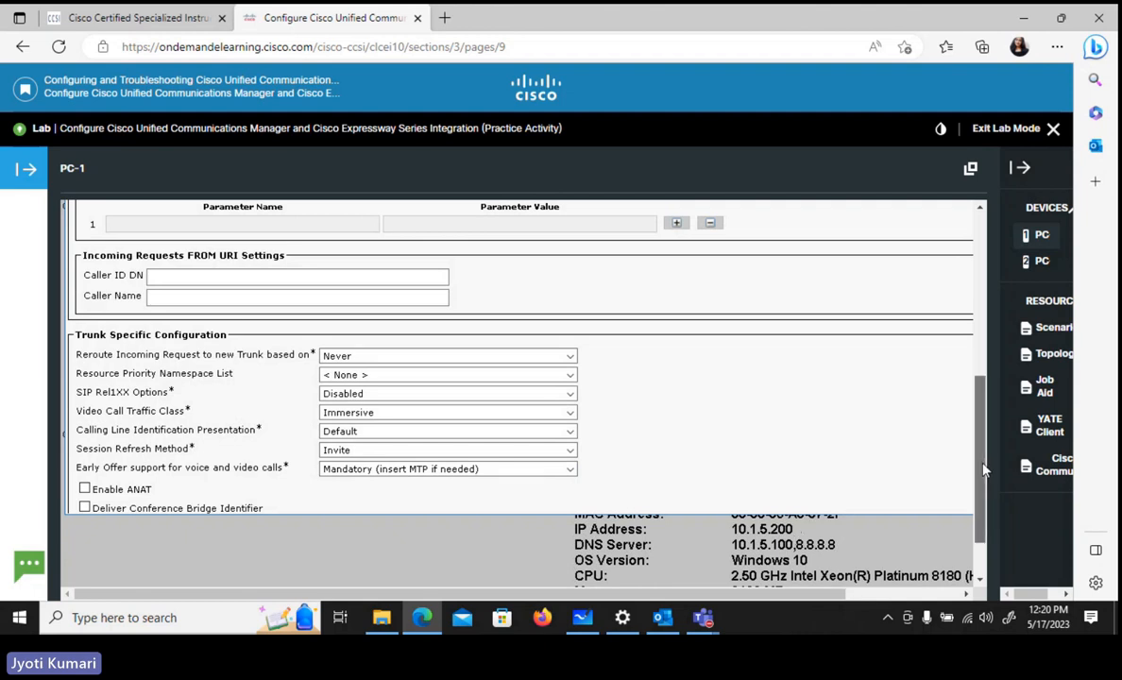
- Review the SIP OPTIONS Ping and SDP settings and try to apply the SIP profile's configuration
drag(982, 469, 967, 298)
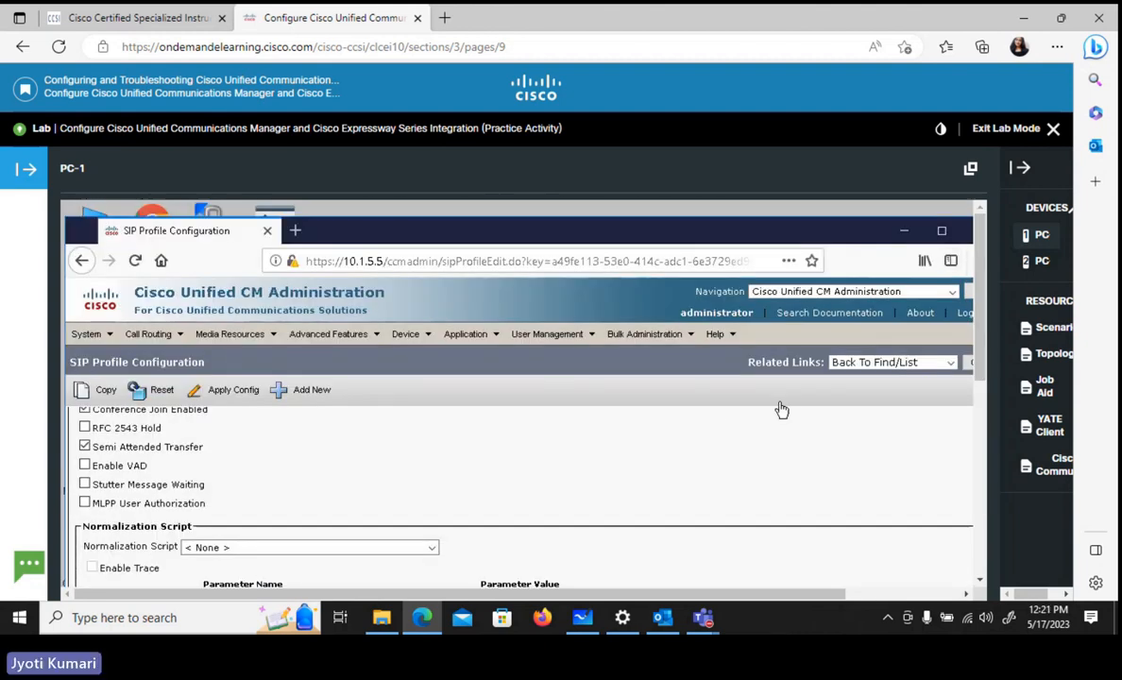
scroll(781, 409, down, 5)
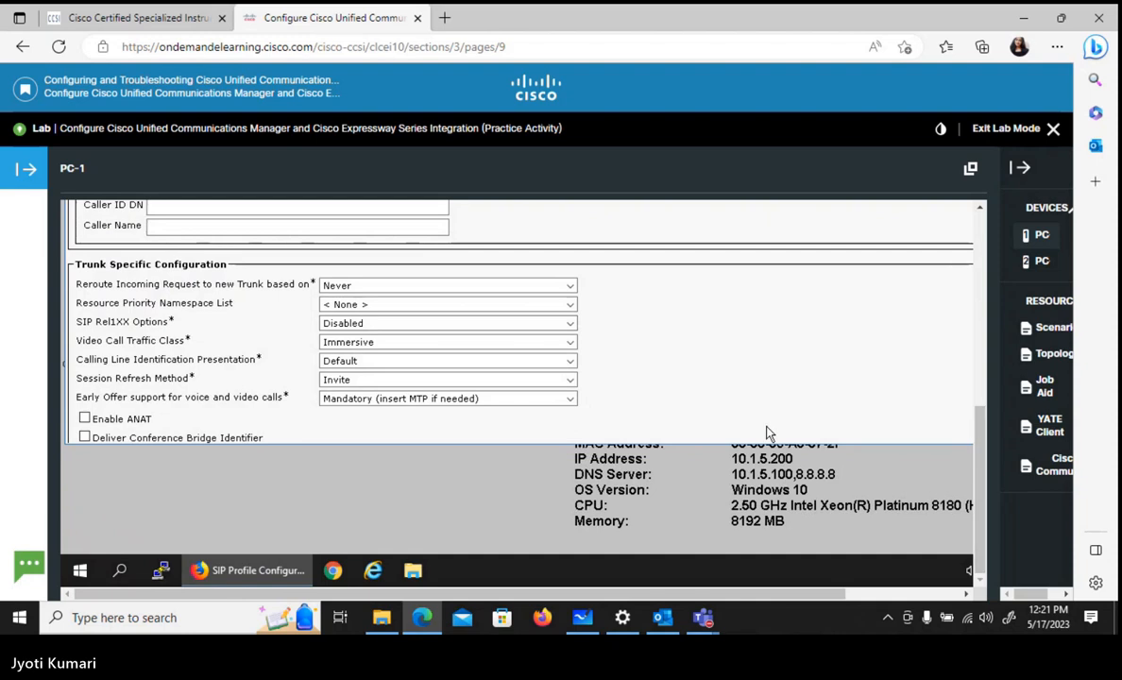
scroll(767, 433, down, 5)
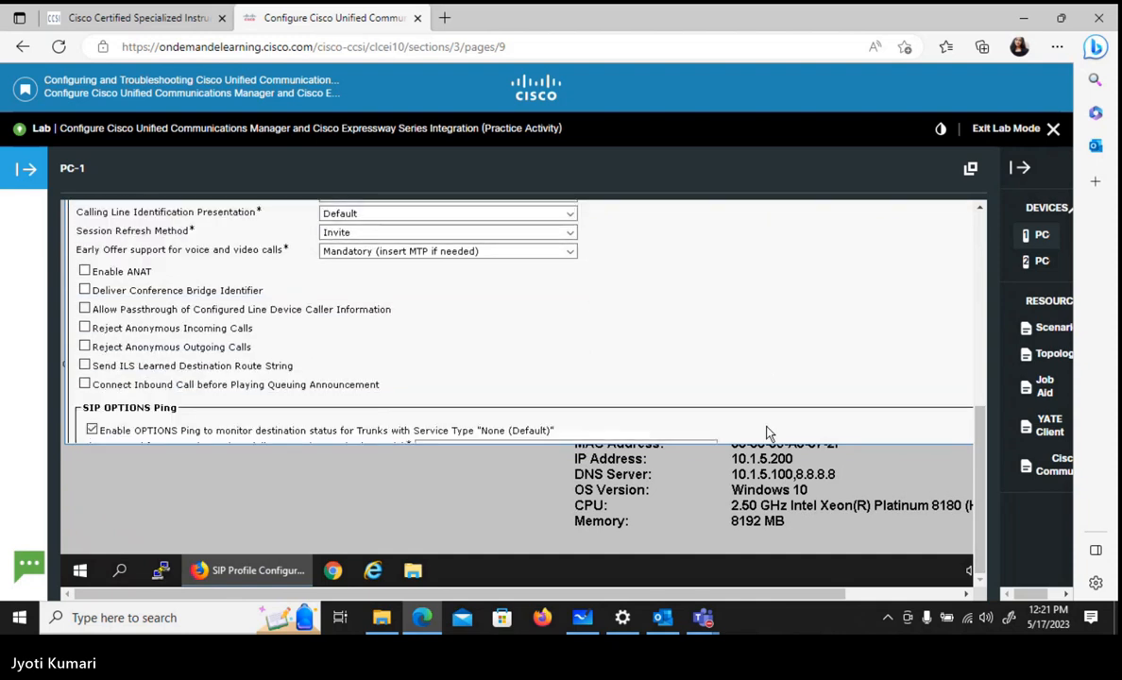
scroll(766, 432, down, 1)
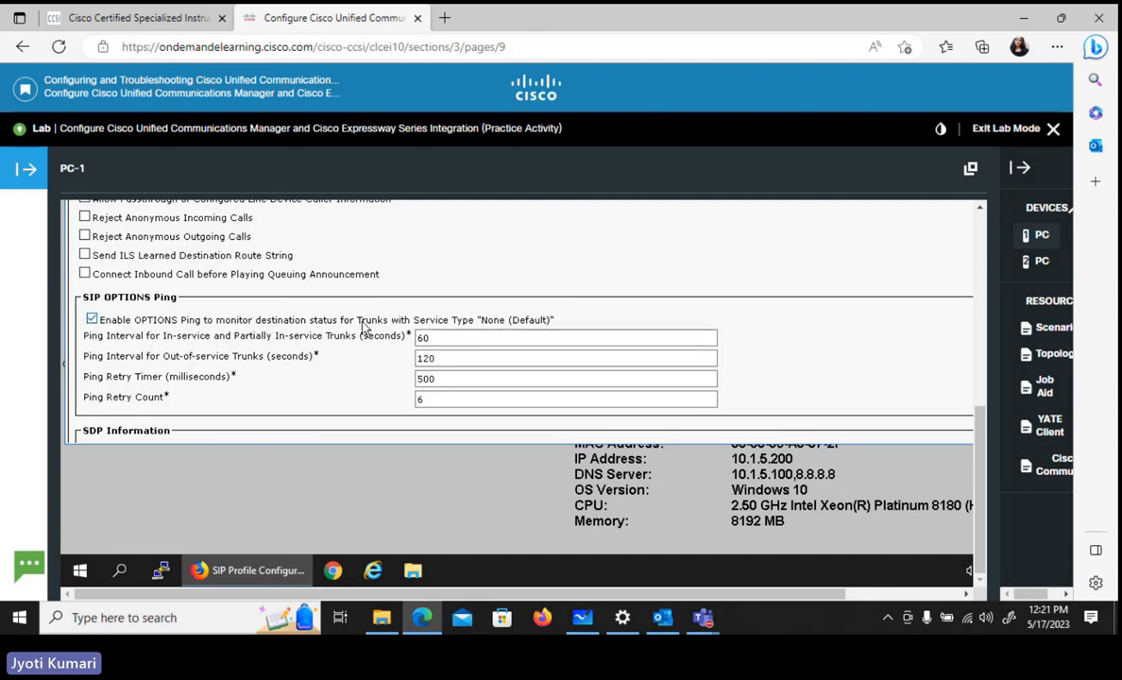
scroll(663, 309, down, 4)
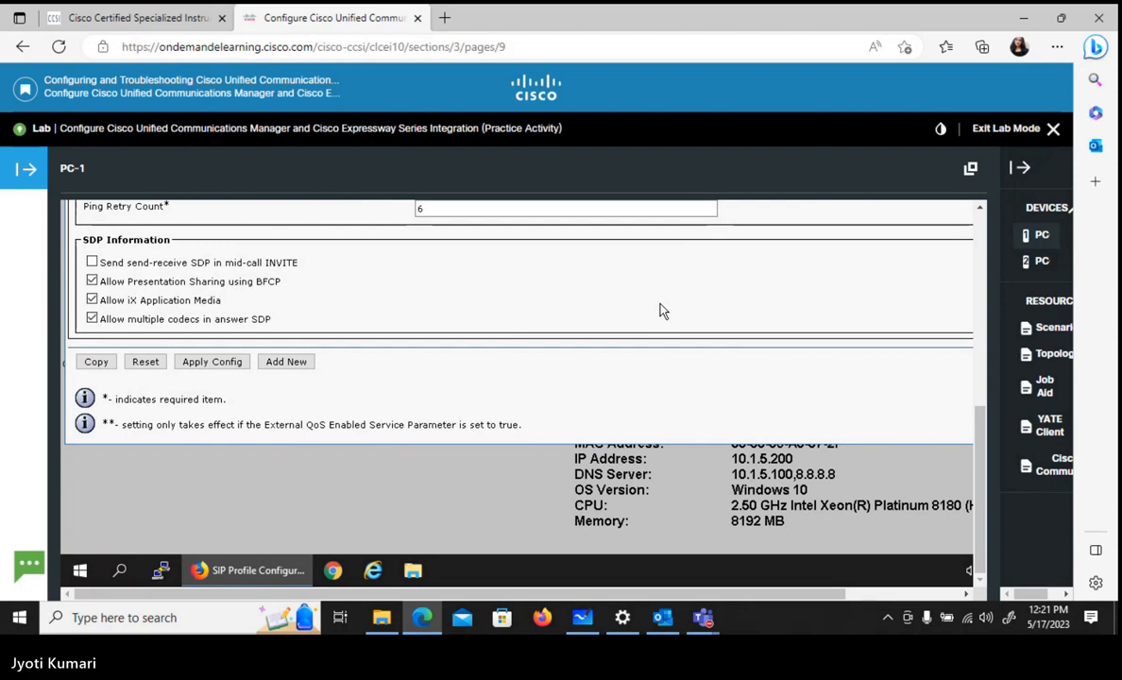
scroll(661, 310, up, 1)
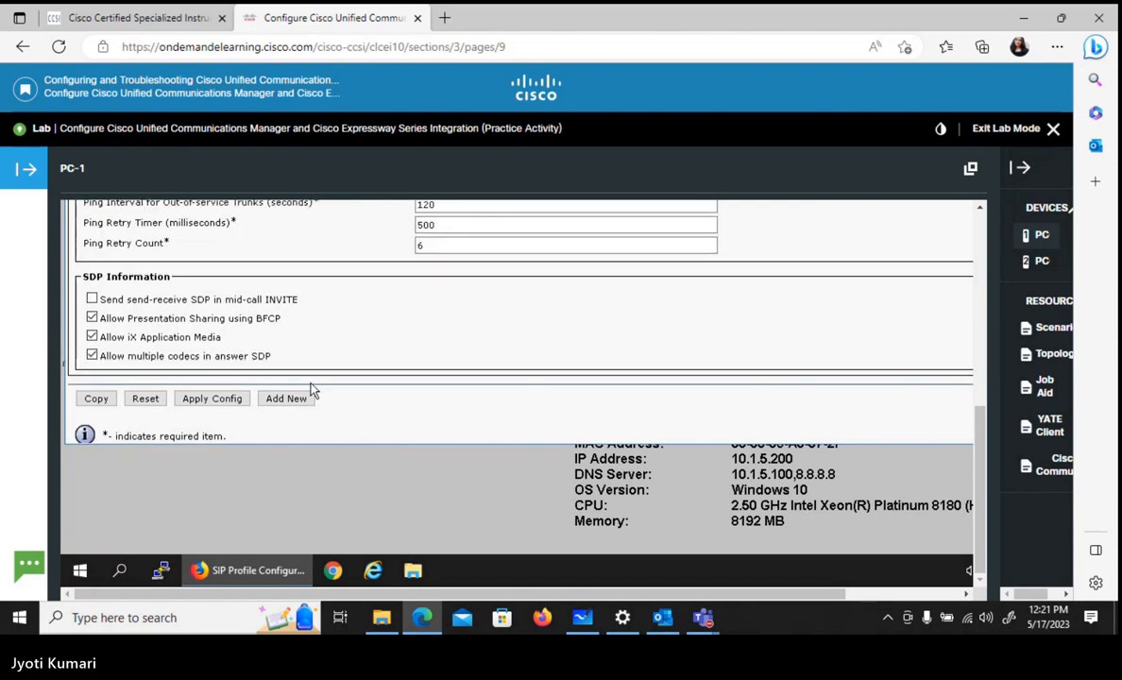
click(212, 401)
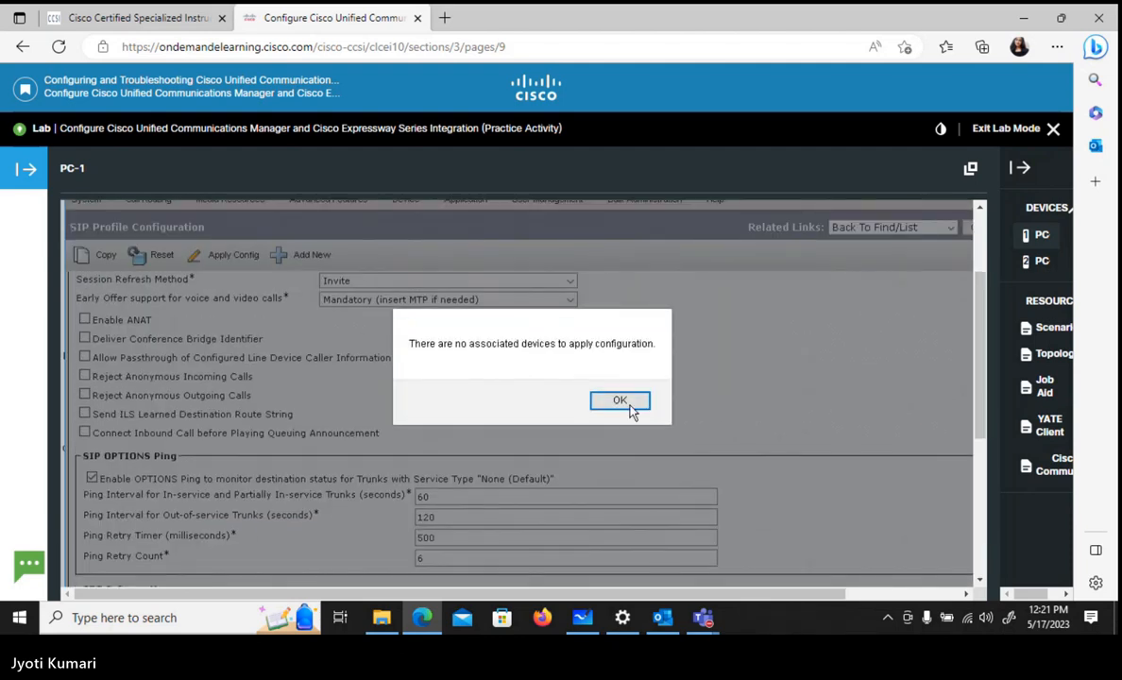
click(629, 404)
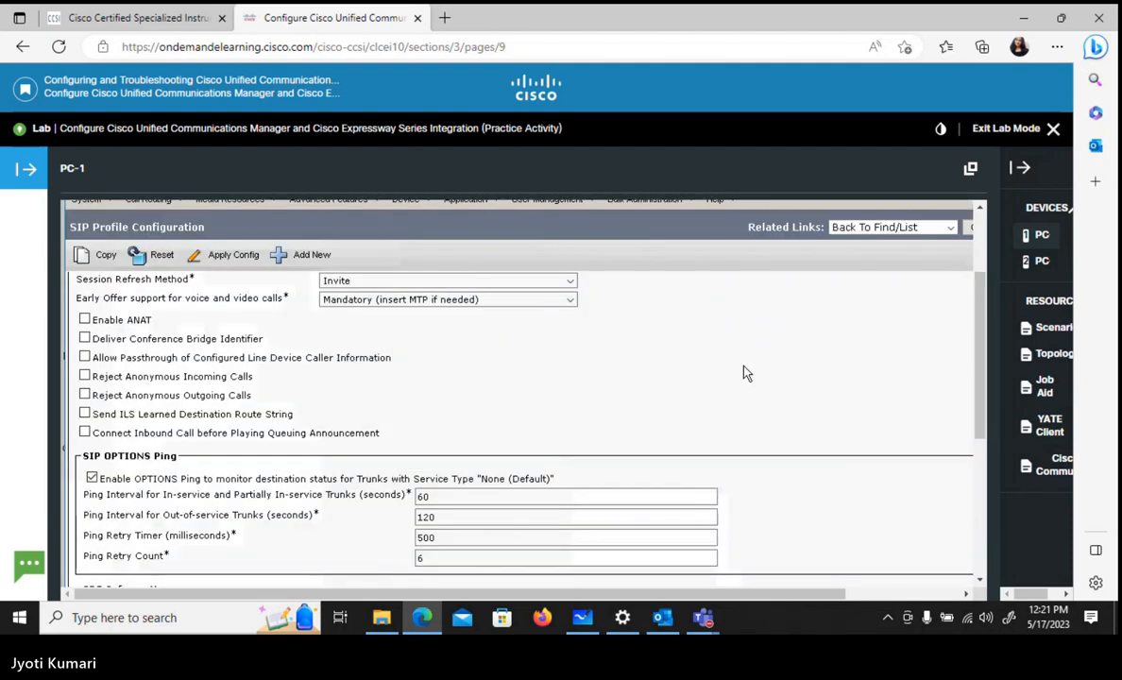
- Return to the SIP profile information and try to reset the devices that use the profile
drag(980, 346, 854, 375)
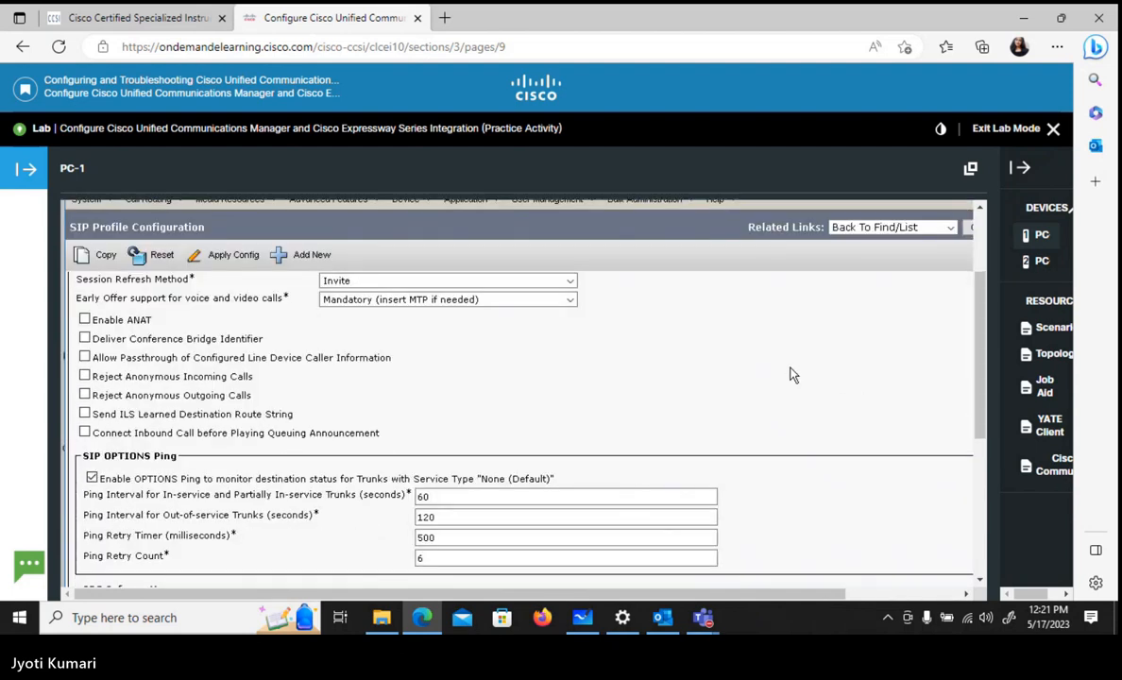
scroll(791, 375, up, 3)
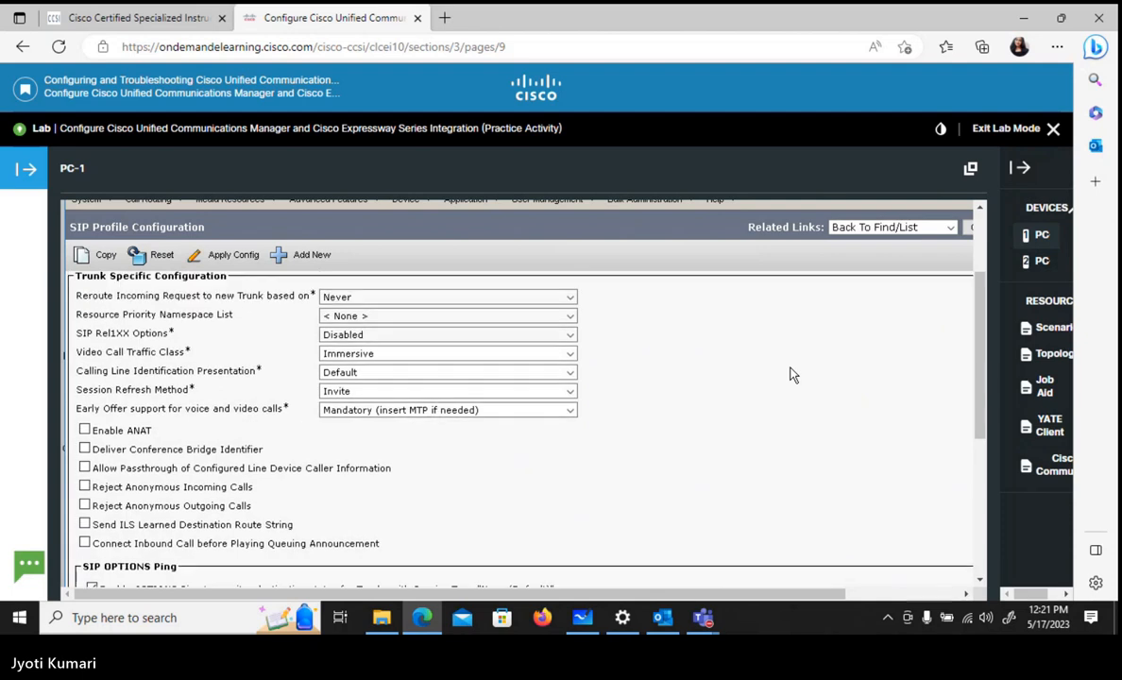
scroll(792, 375, up, 3)
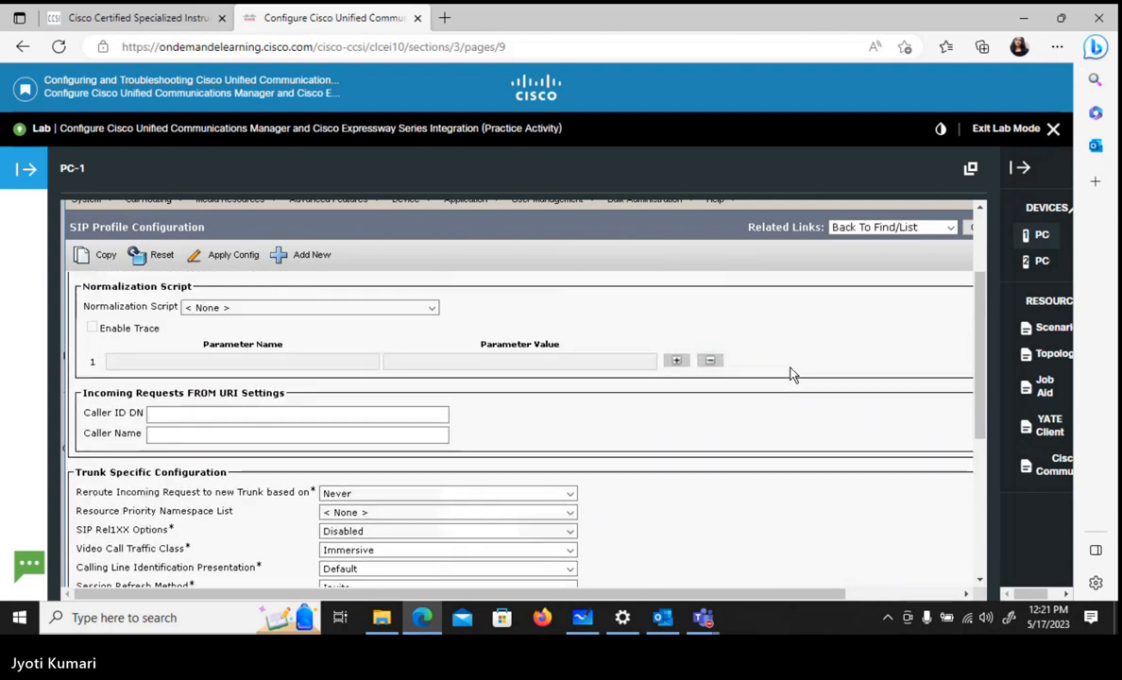
scroll(791, 375, up, 15)
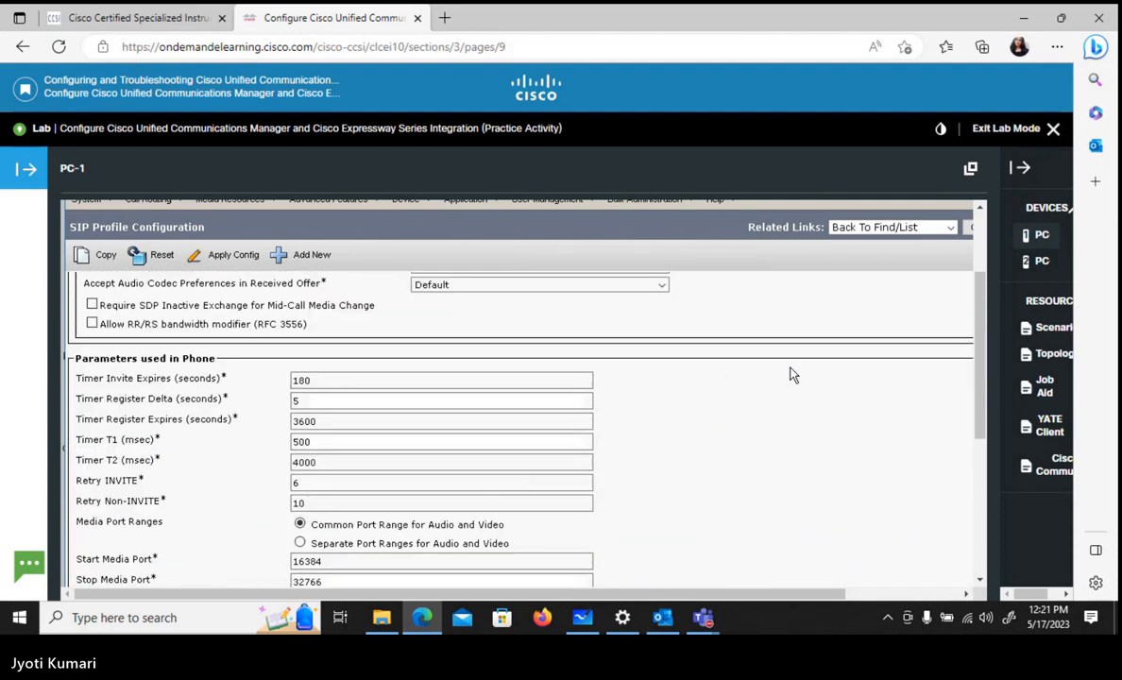
scroll(792, 375, up, 3)
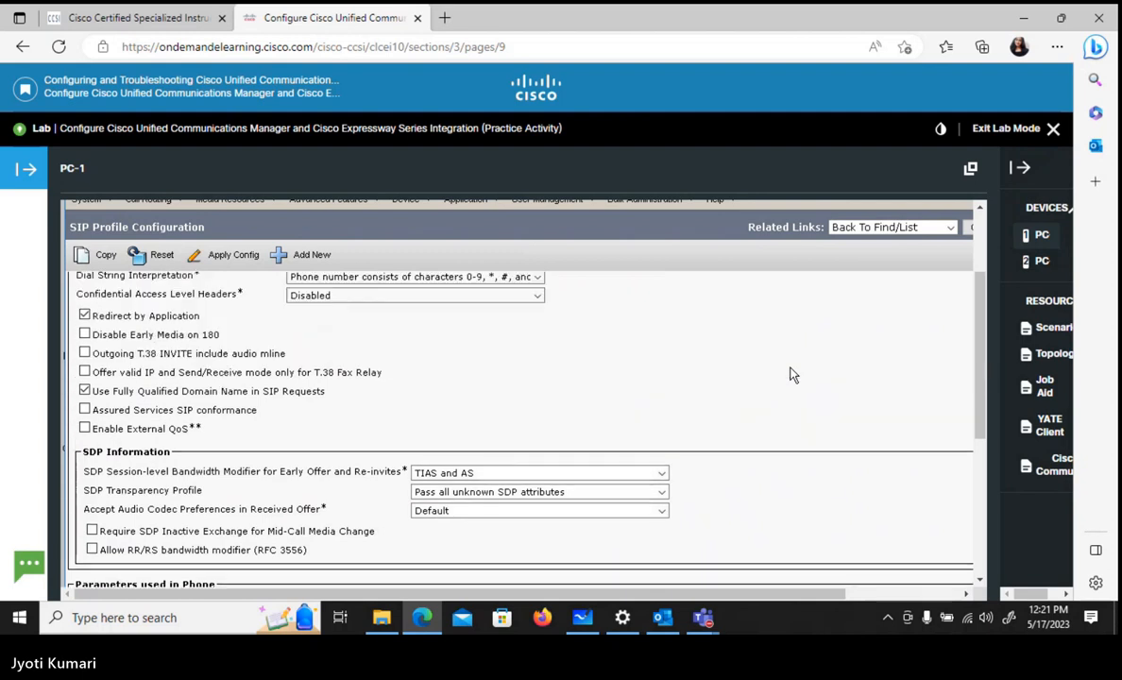
scroll(791, 375, up, 5)
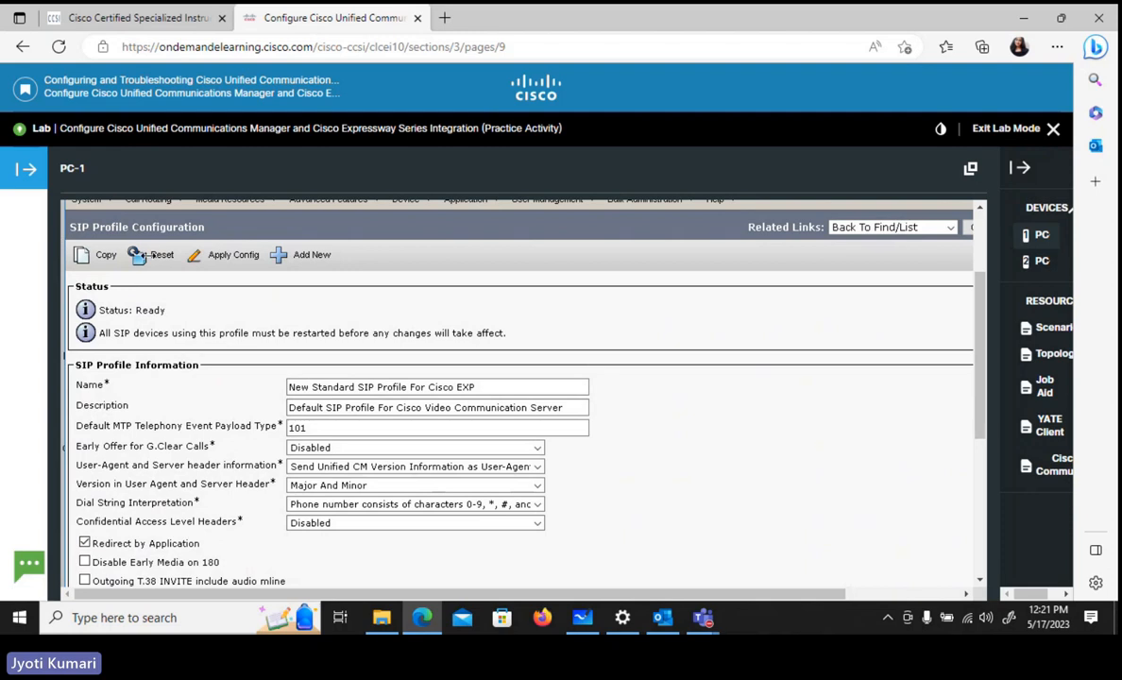
click(148, 261)
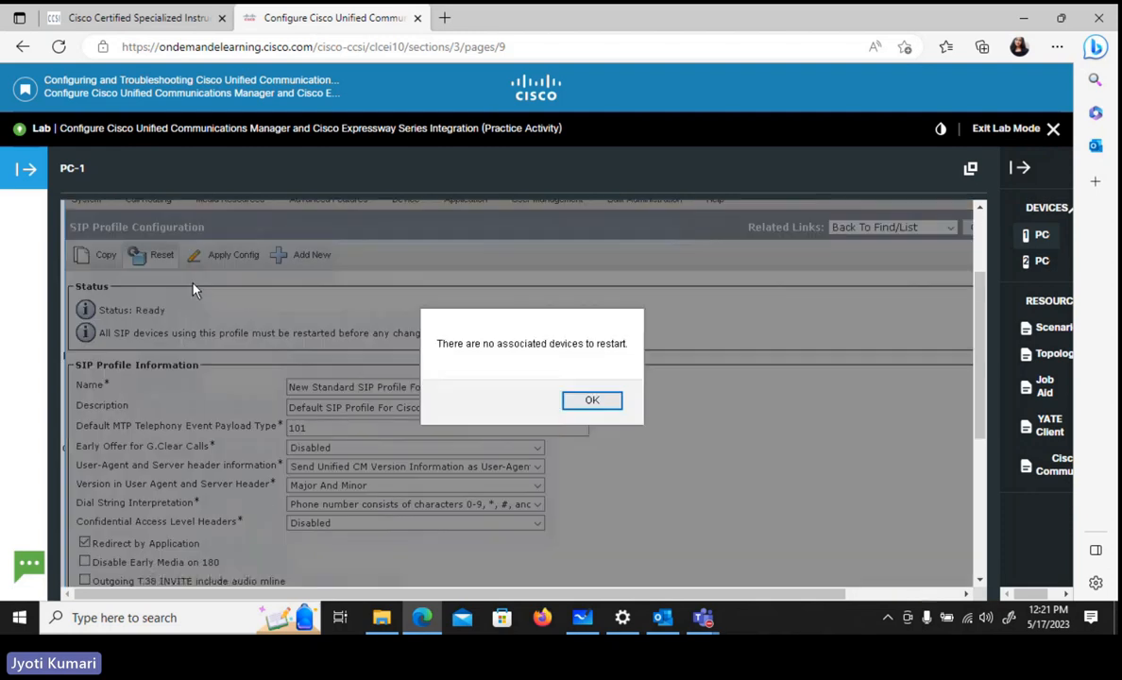
click(592, 402)
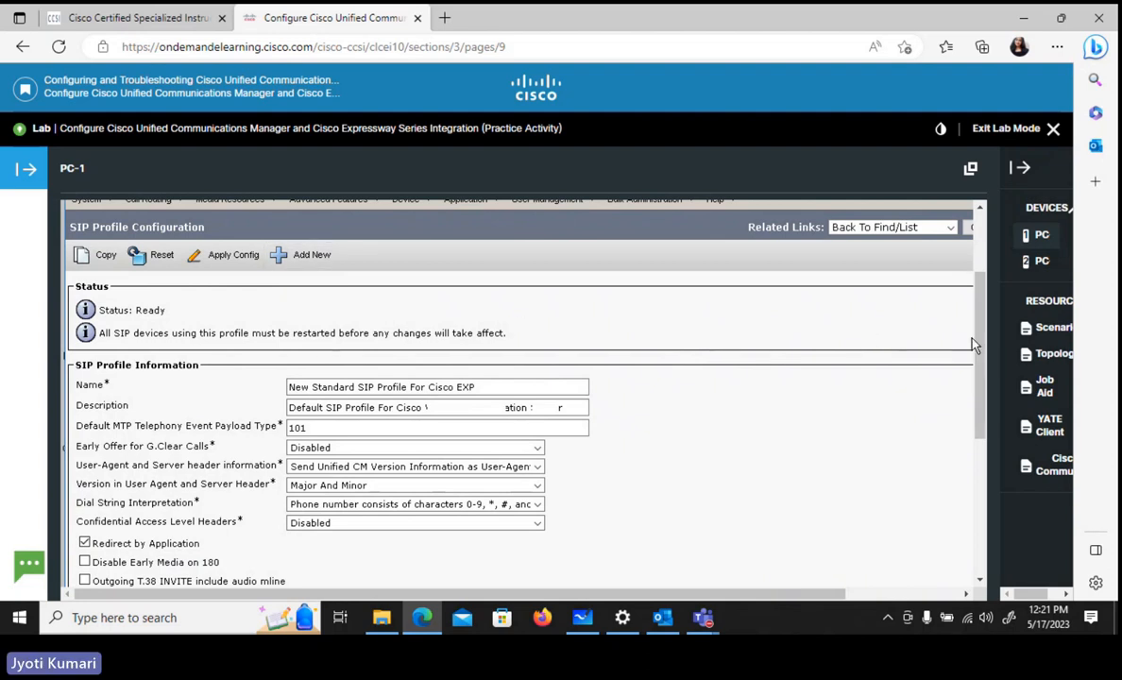
- Open the SIP Profile list from the device settings and find all profiles without a name filter
scroll(981, 319, up, 2)
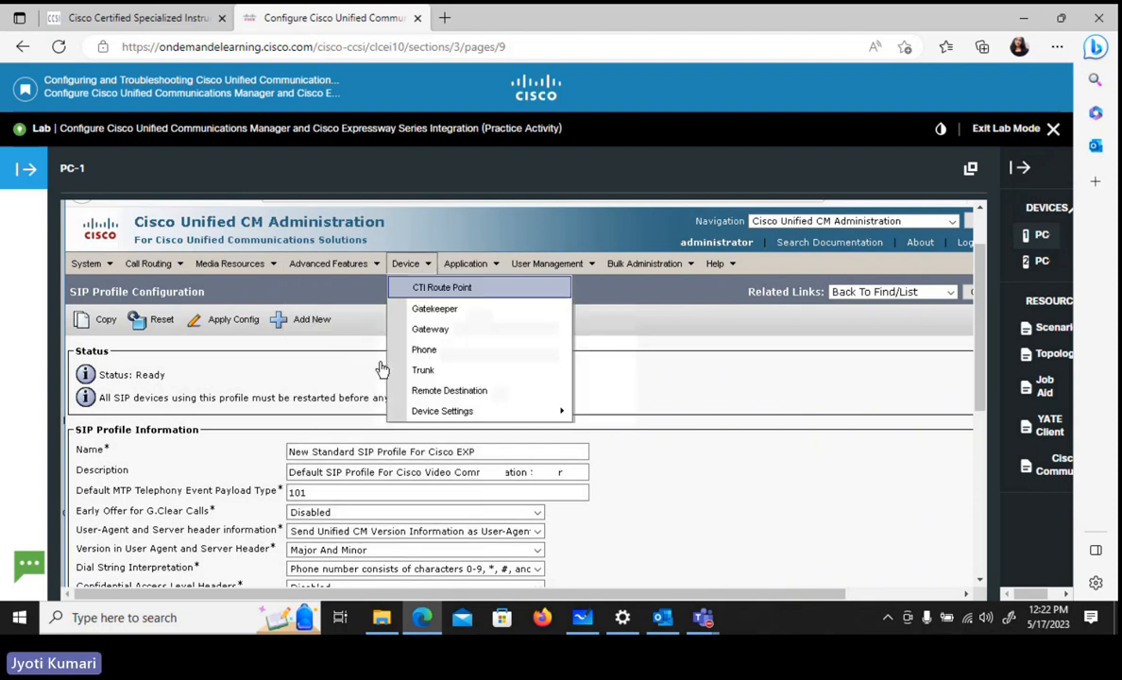
mouse_move(406, 264)
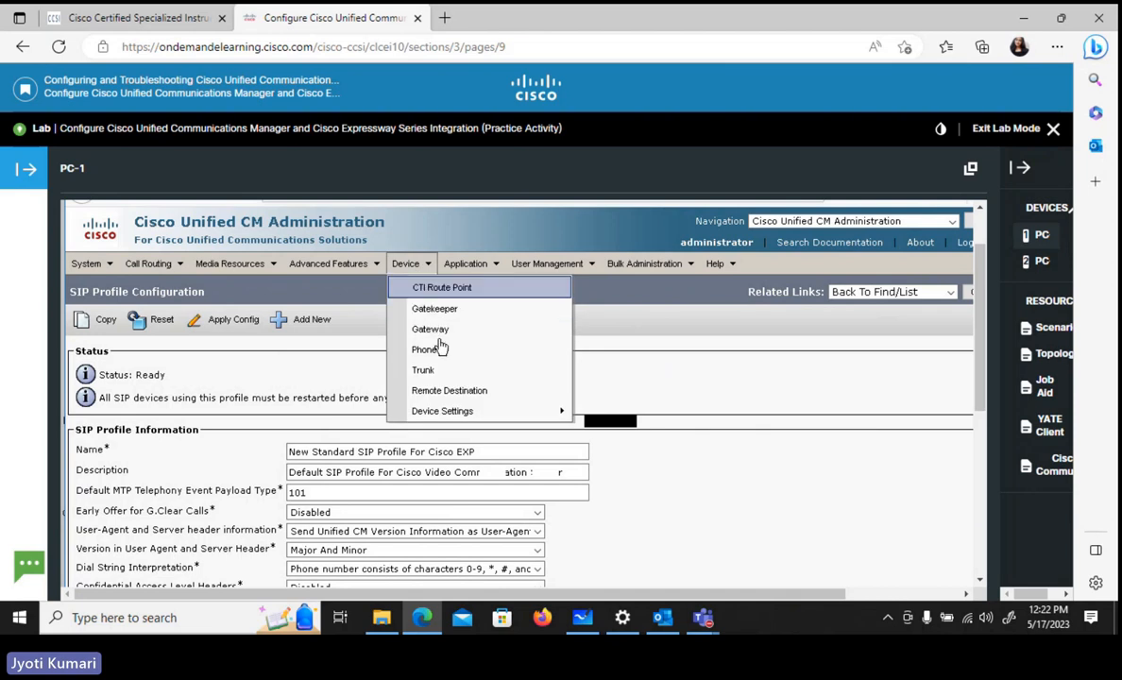
mouse_move(444, 410)
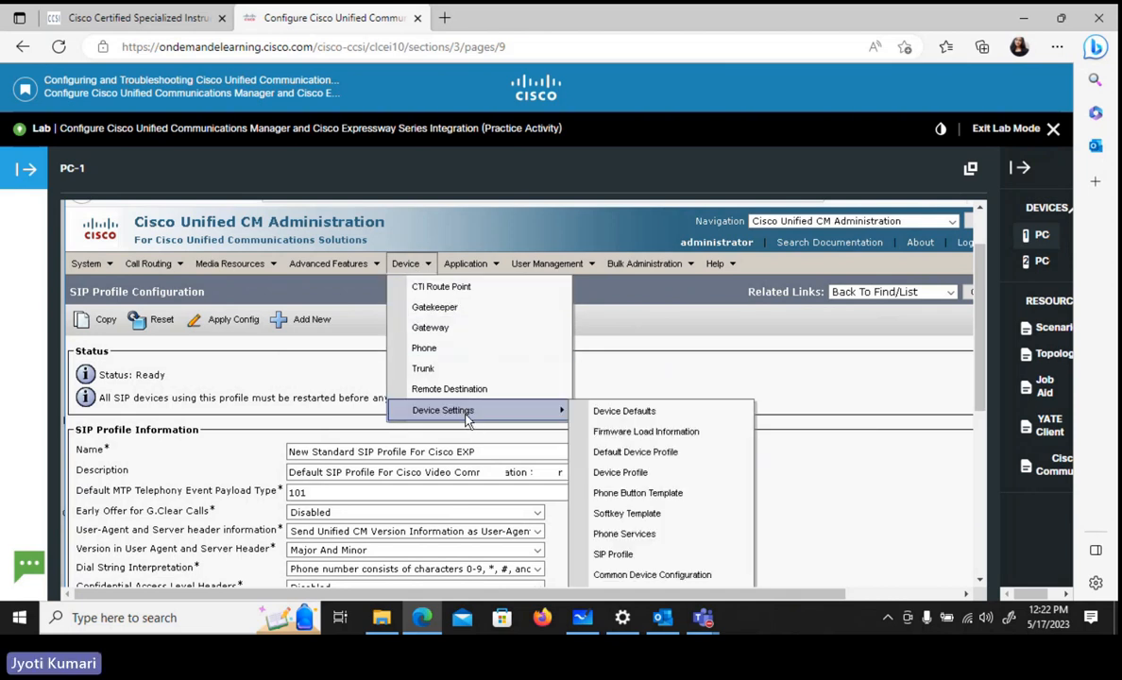
click(633, 557)
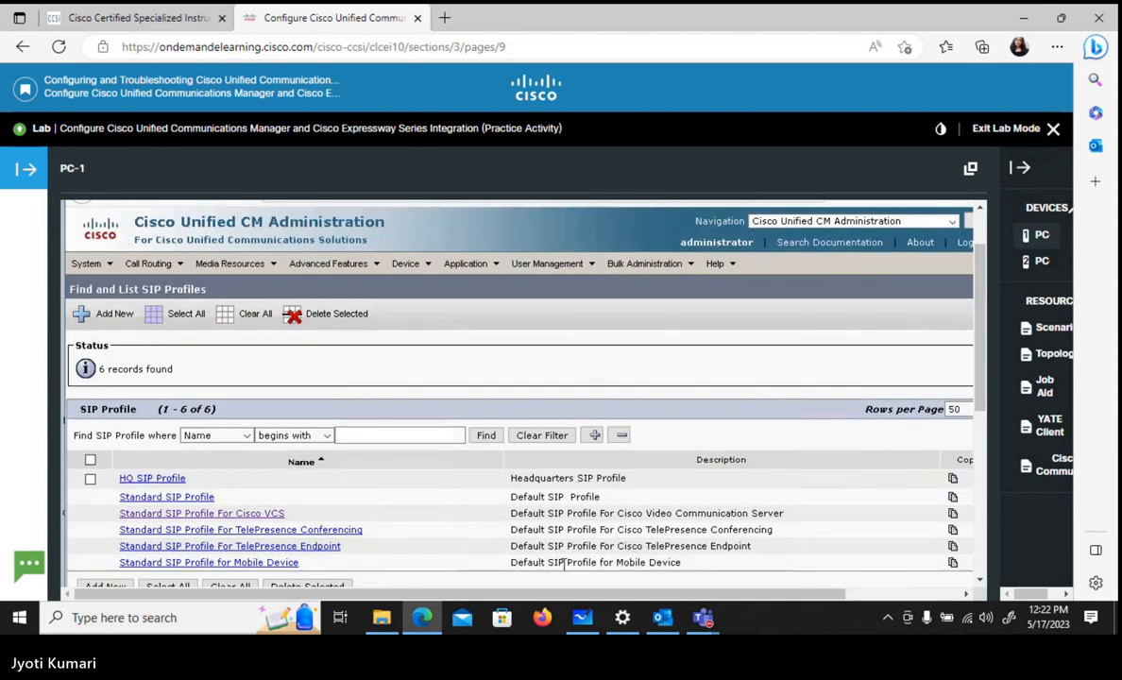
click(486, 435)
click(487, 439)
scroll(979, 378, down, 2)
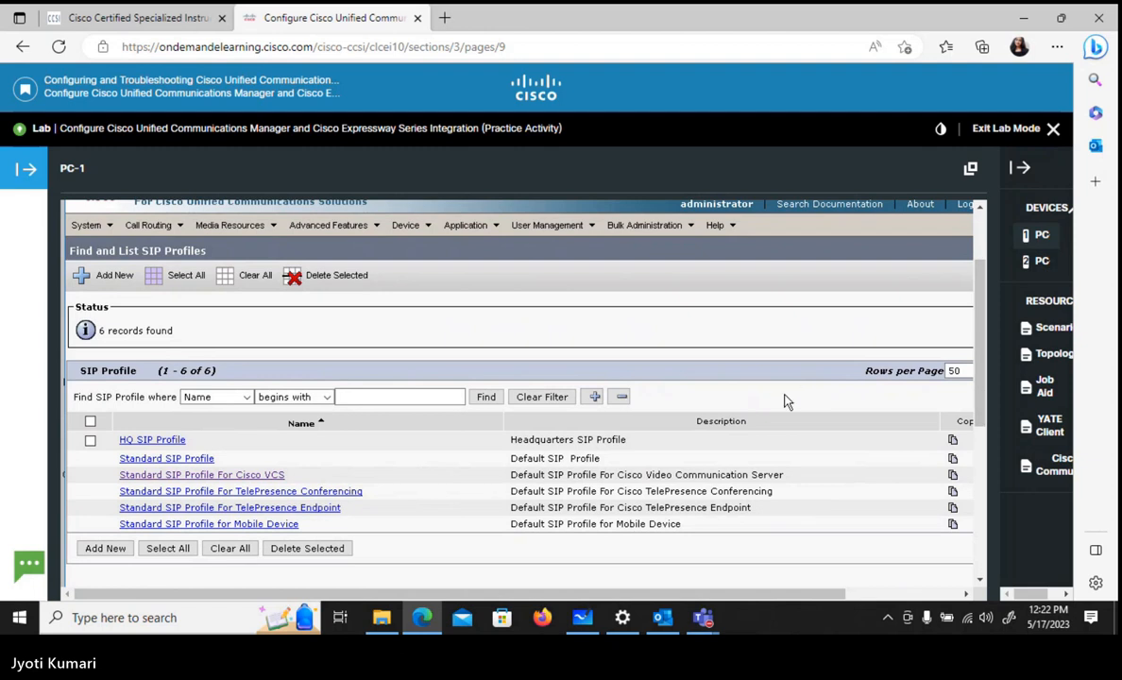
- Search for SIP profiles whose name begins with "New"
click(370, 396)
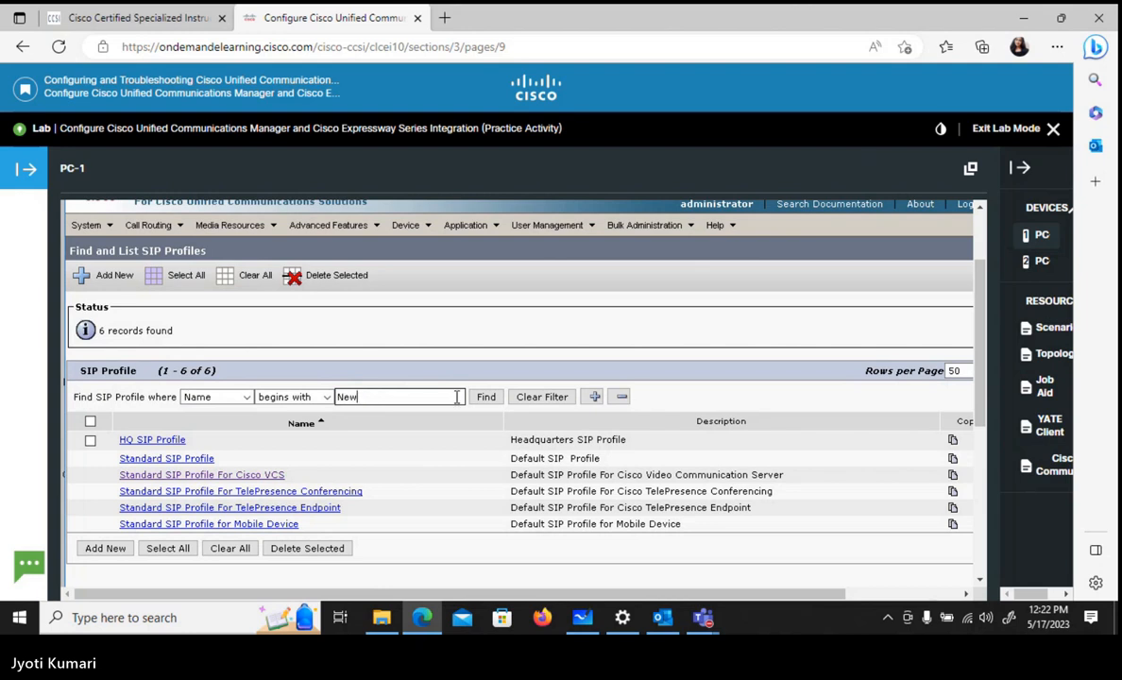
text(New)
click(491, 397)
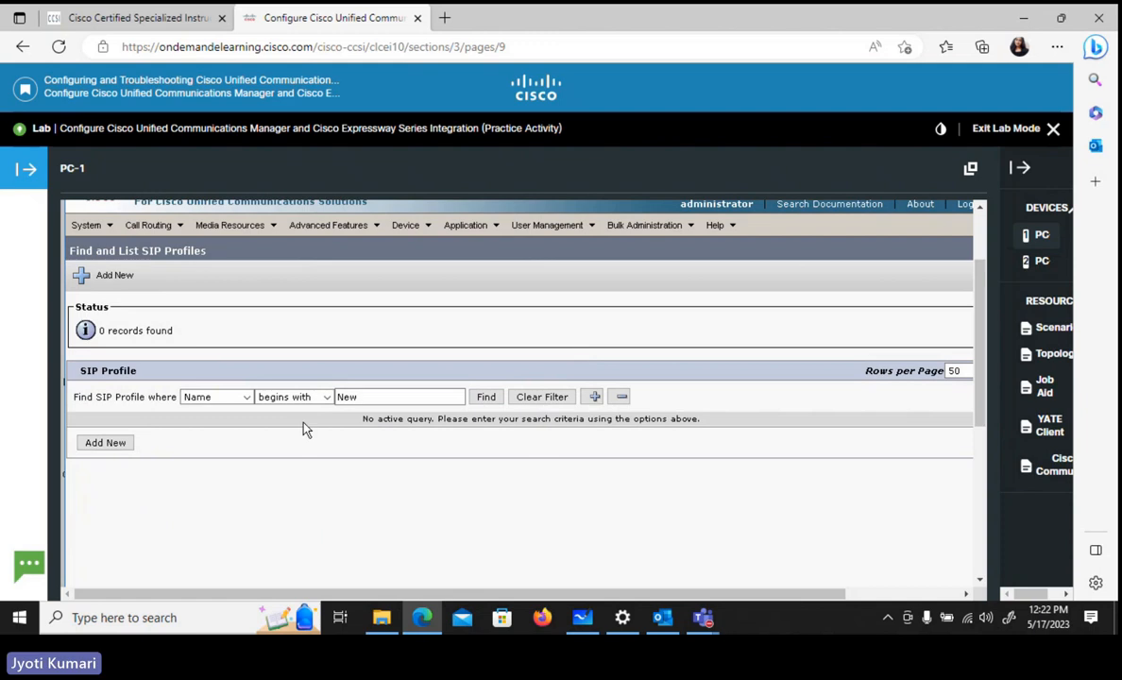
- Clear the name filter and list all SIP profiles again
double_click(403, 396)
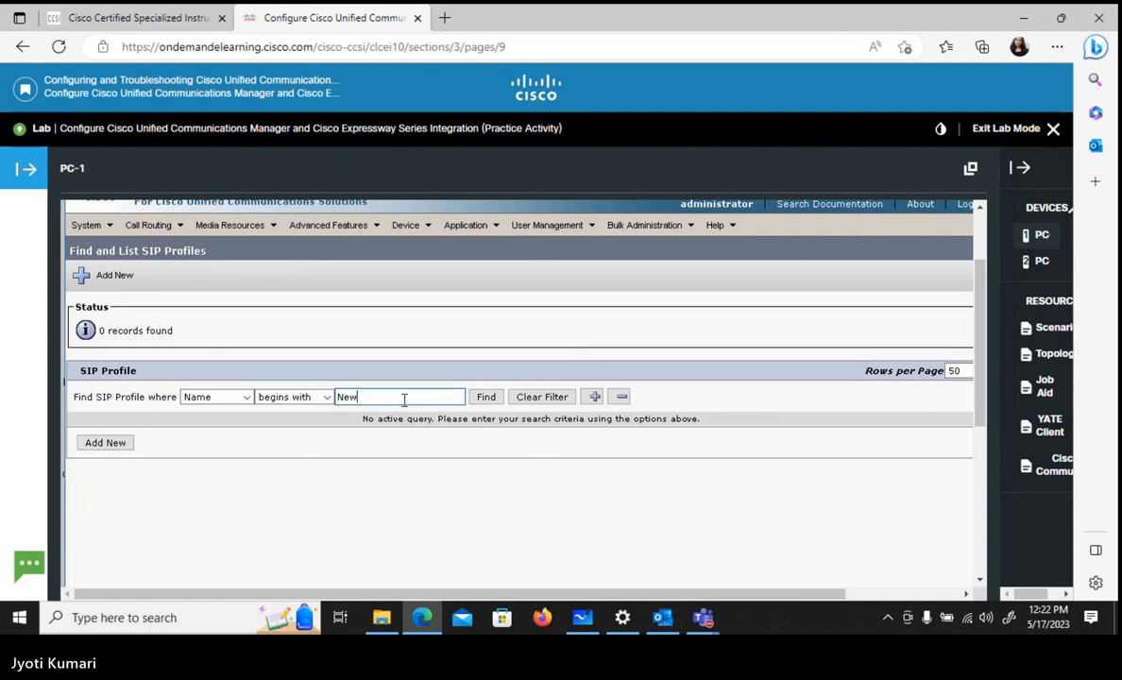
key(BackSpace)
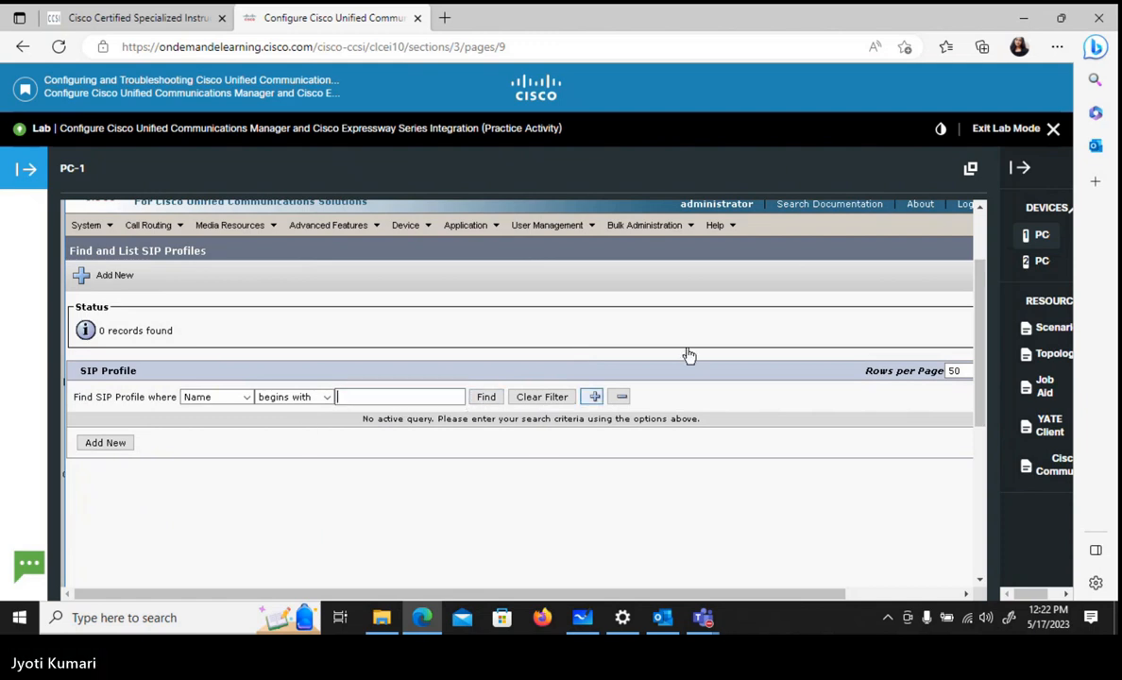
click(484, 400)
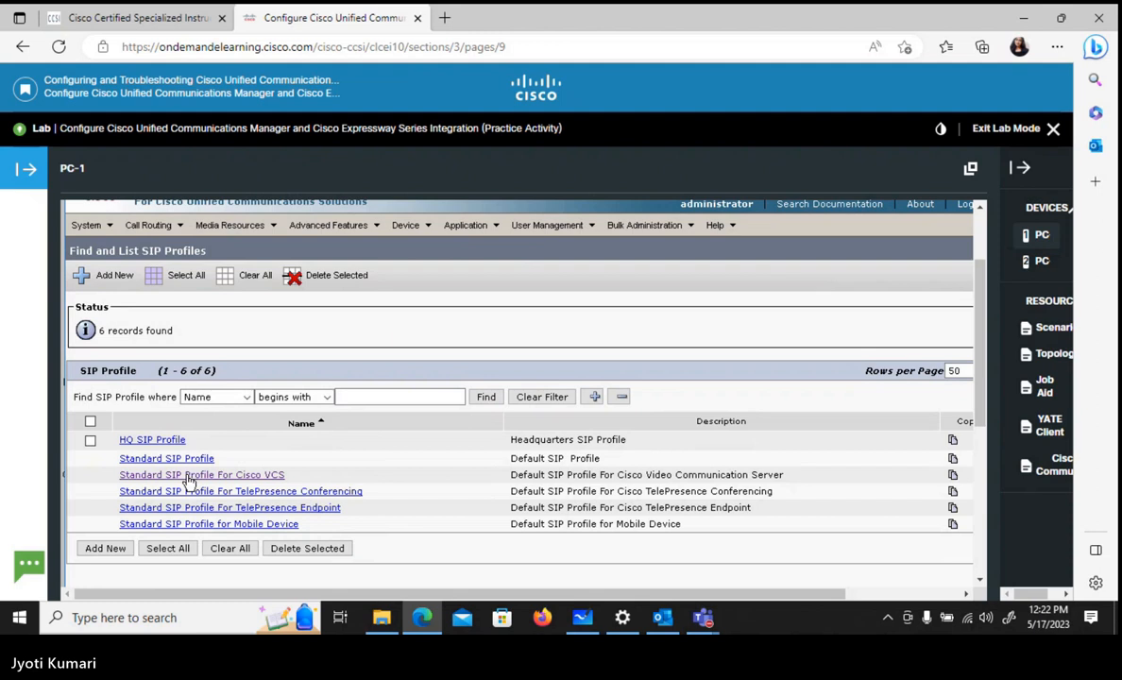
- Make a copy of the Standard SIP Profile For Cisco VCS
drag(473, 595, 591, 601)
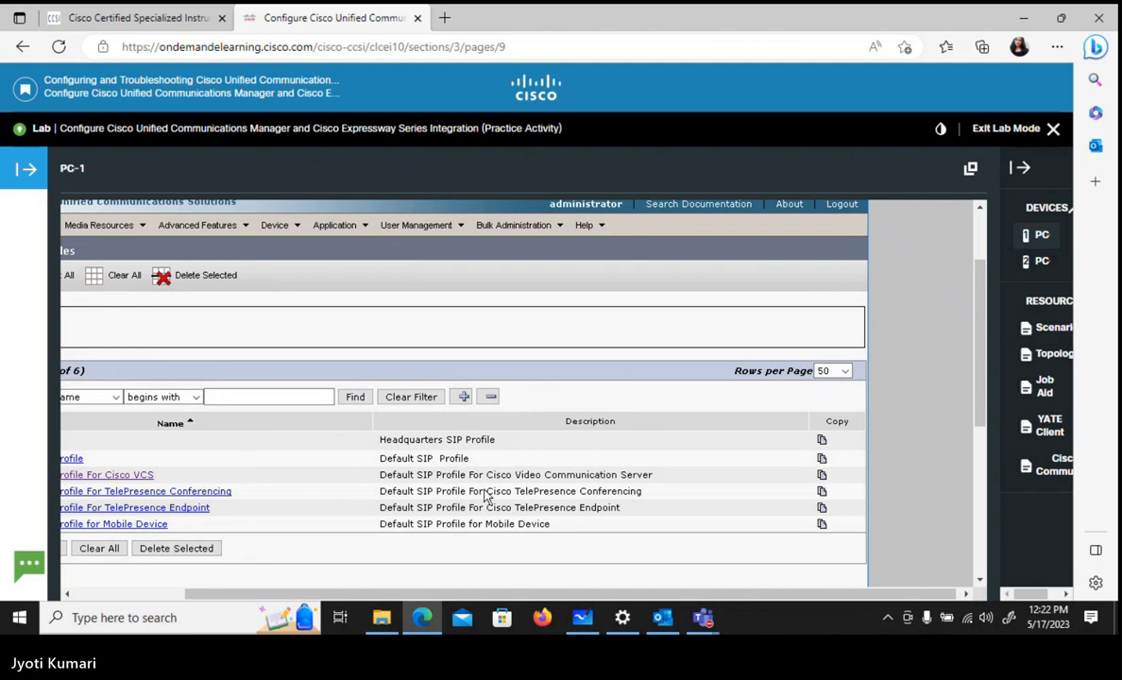
click(821, 475)
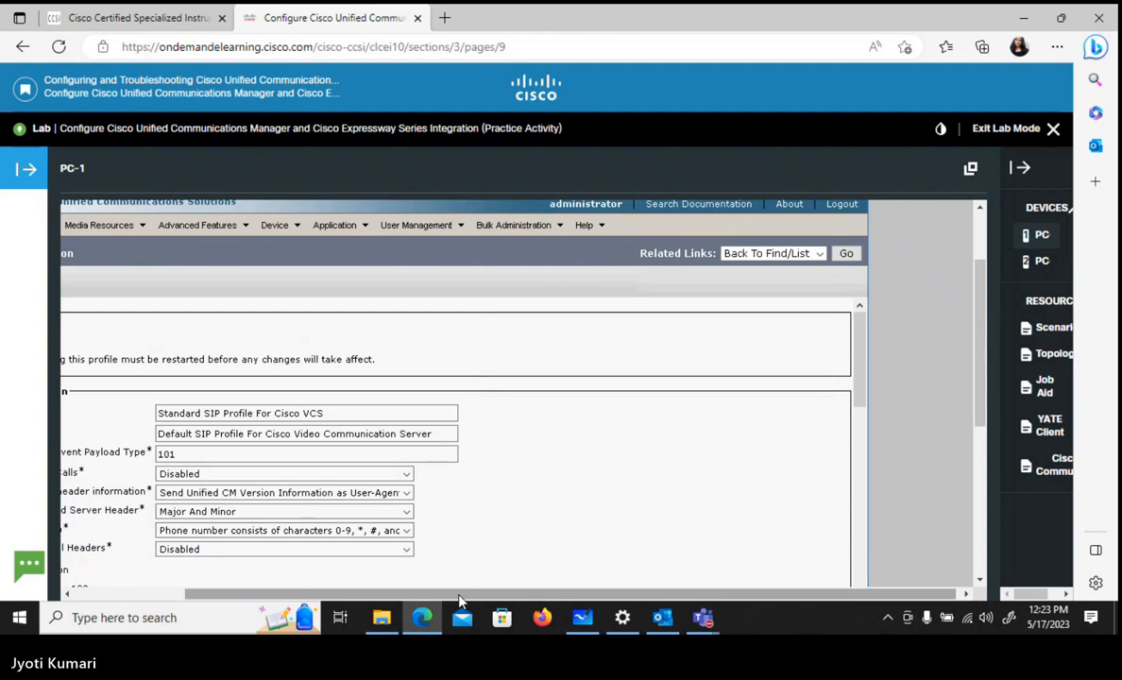
drag(460, 596, 255, 601)
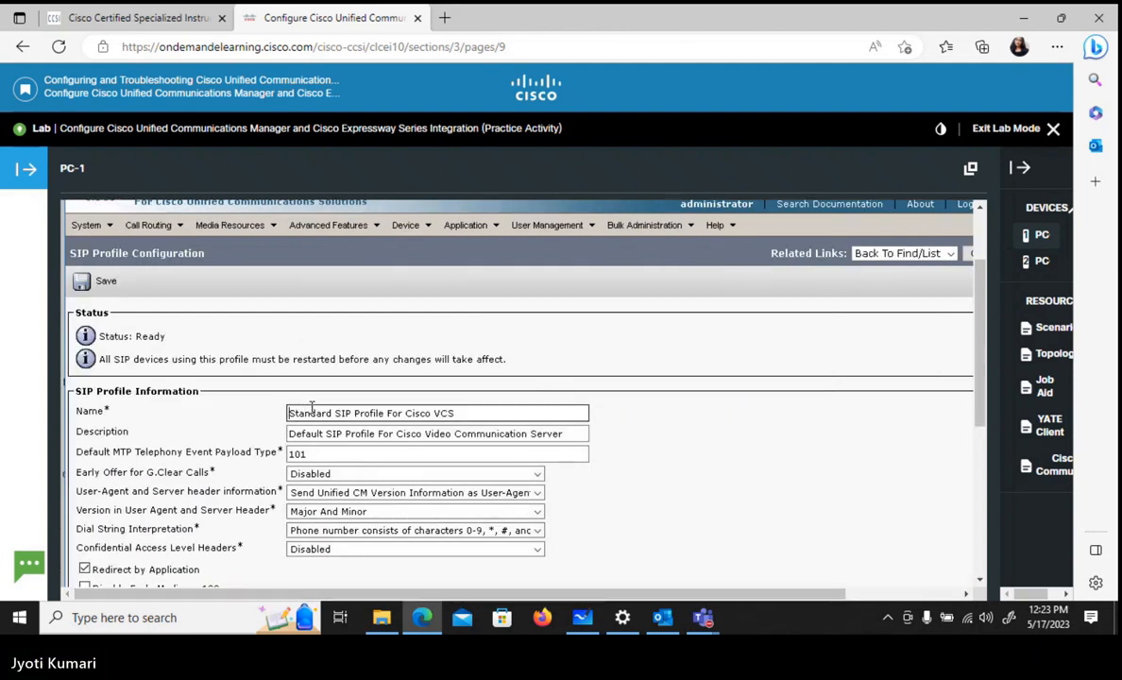
- Name the copied SIP profile "New Standard SIP Profile For Cisco EXP"
text(New)
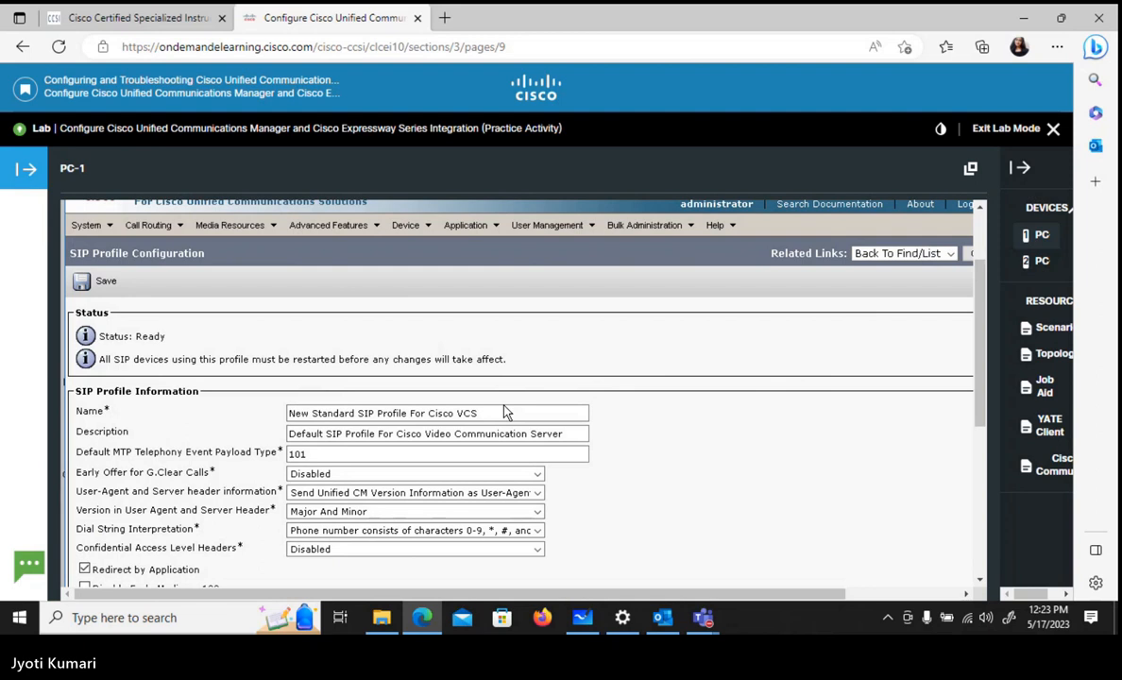
click(478, 412)
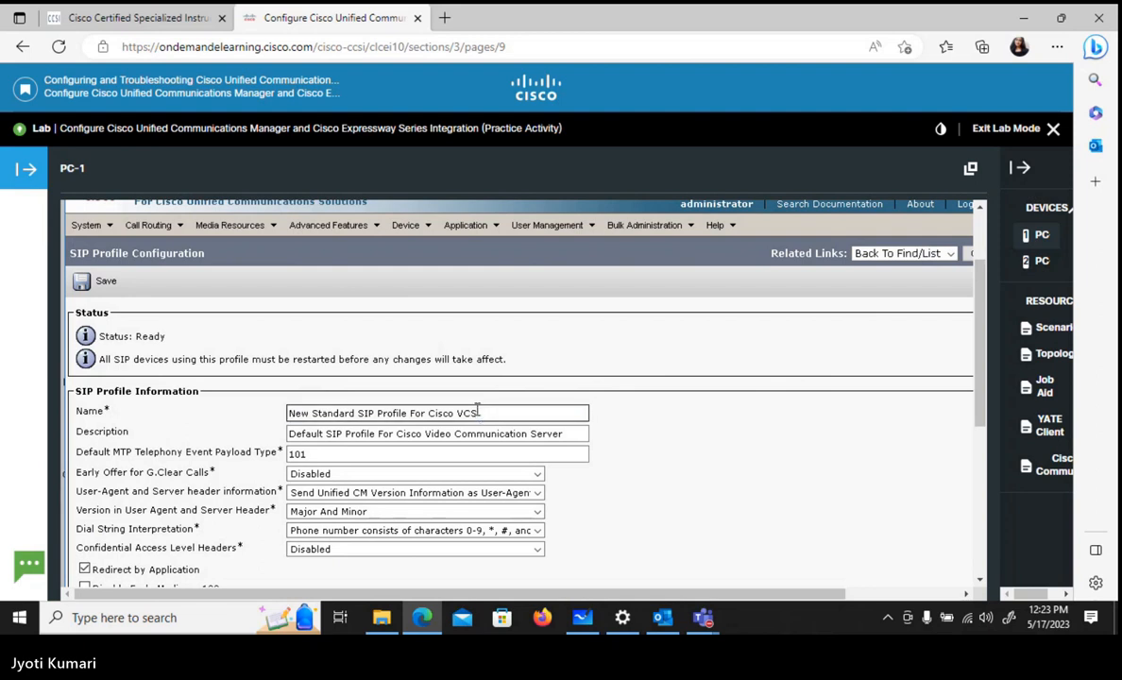
key(BackSpace)
key(BackSpace)
key(BackSpace)
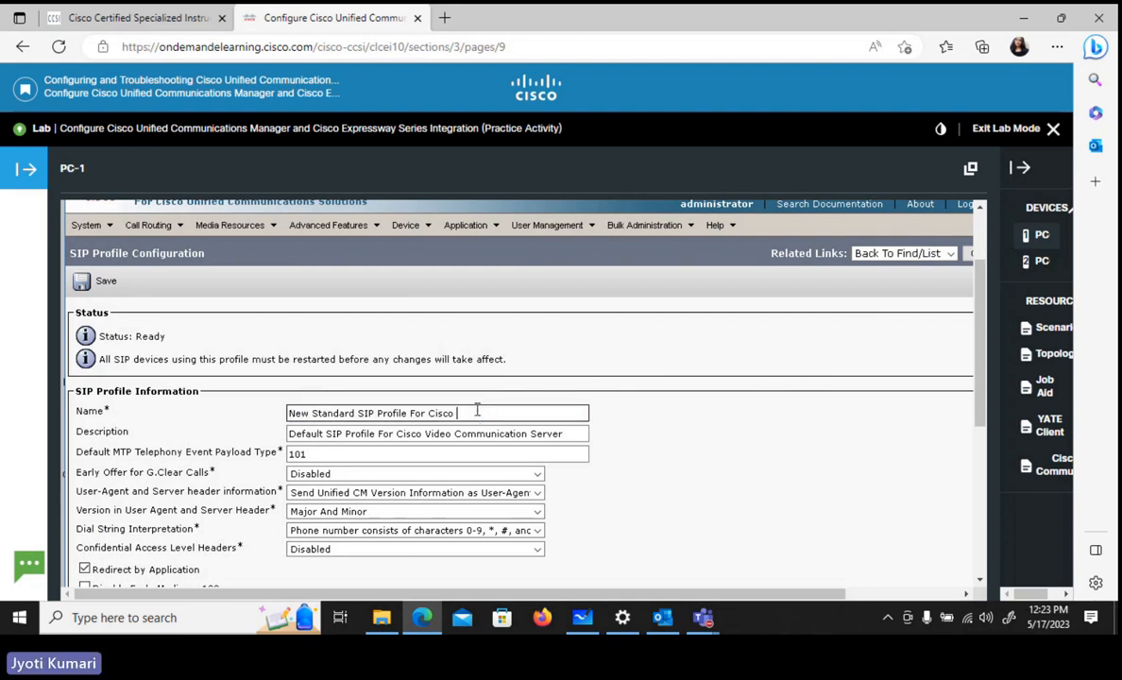
text(EXP)
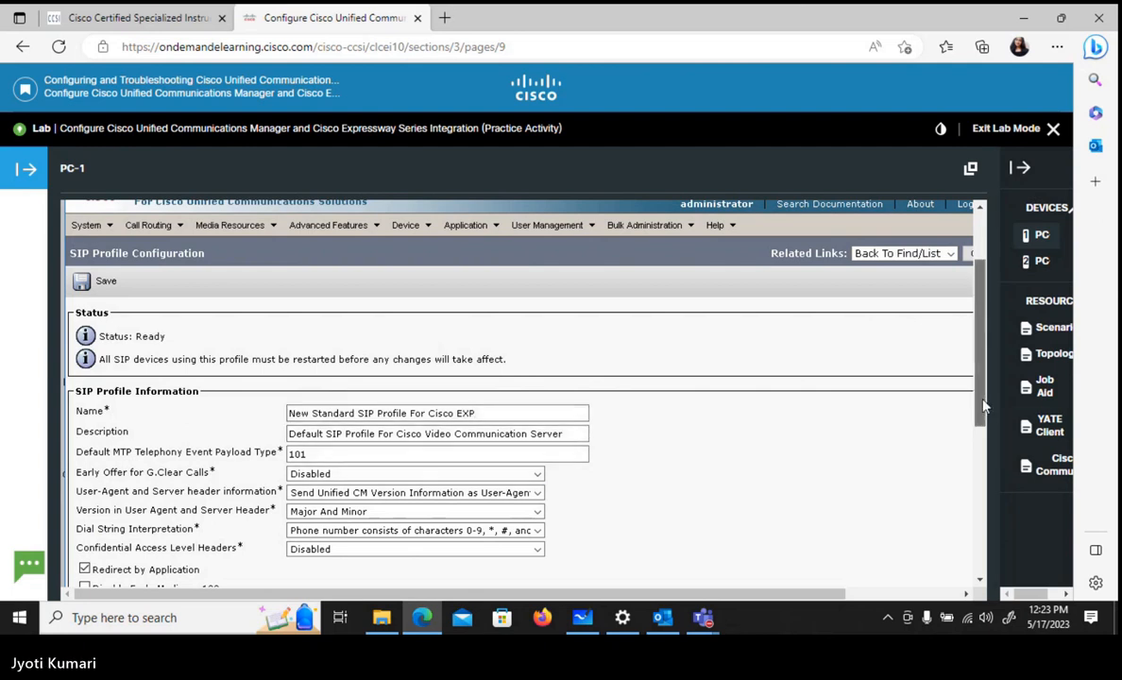
- Set Early Offer support for voice and video calls to Mandatory (insert MTP if needed) and save the new SIP profile
scroll(909, 415, down, 5)
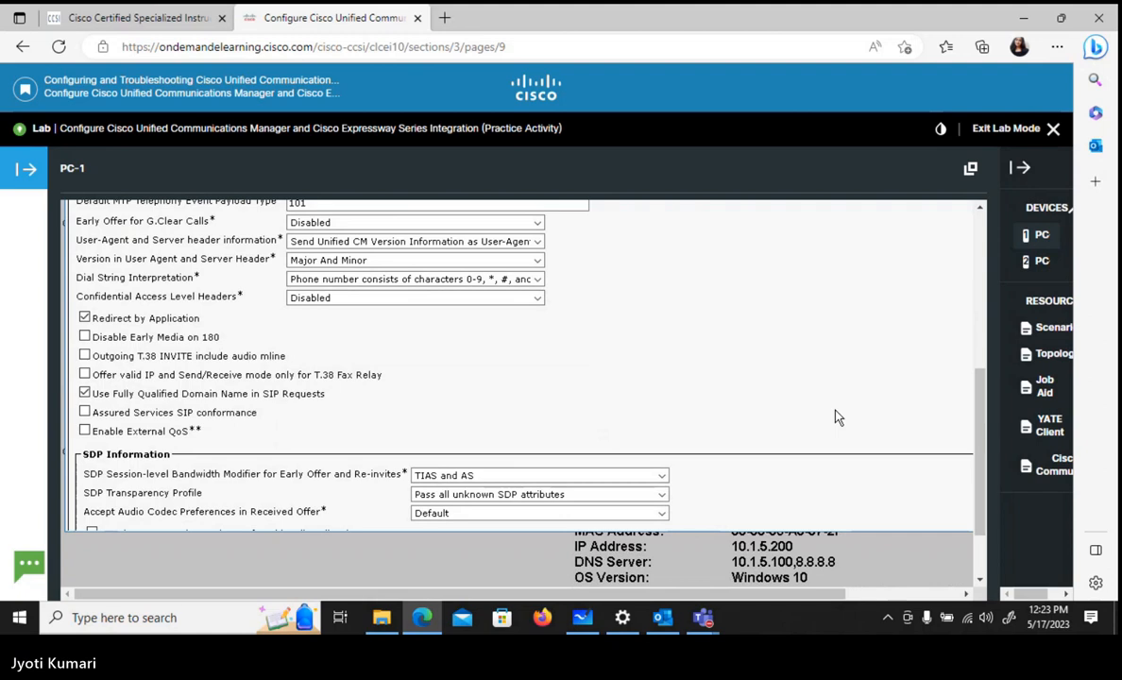
scroll(836, 416, down, 4)
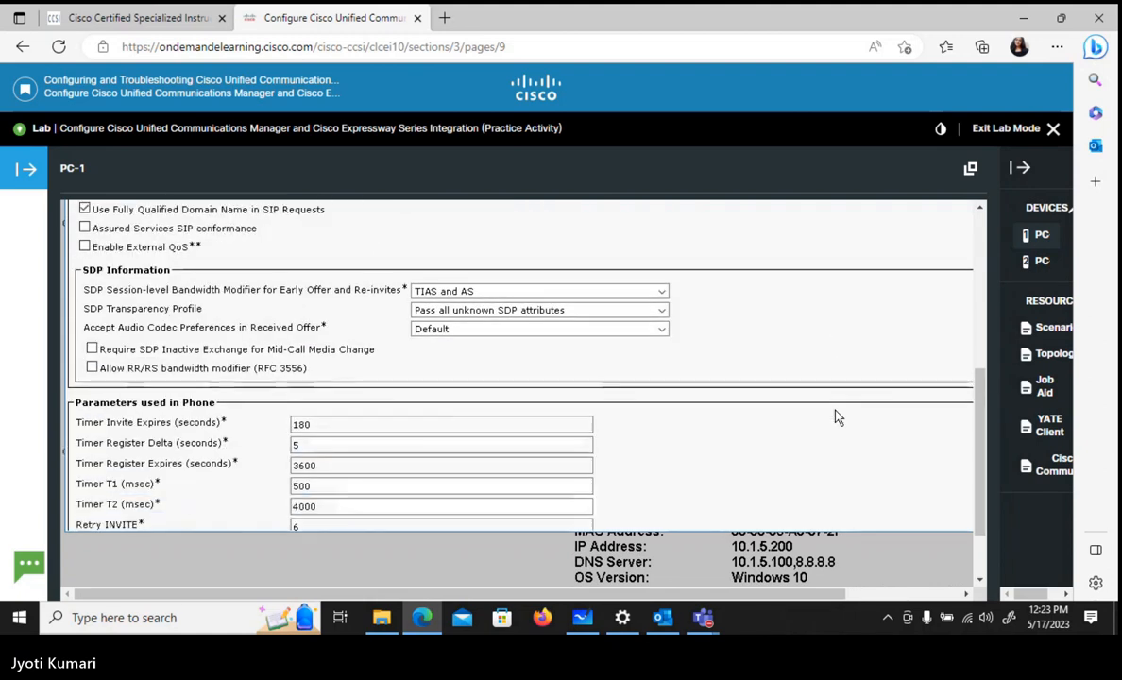
scroll(836, 416, down, 4)
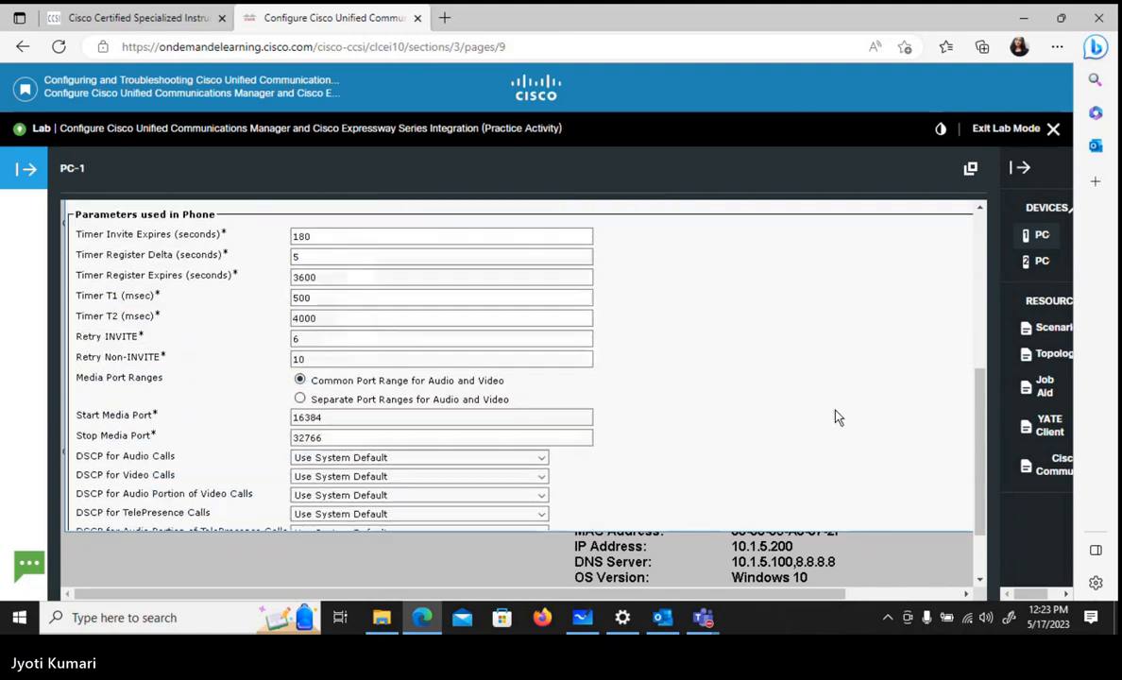
scroll(835, 416, down, 5)
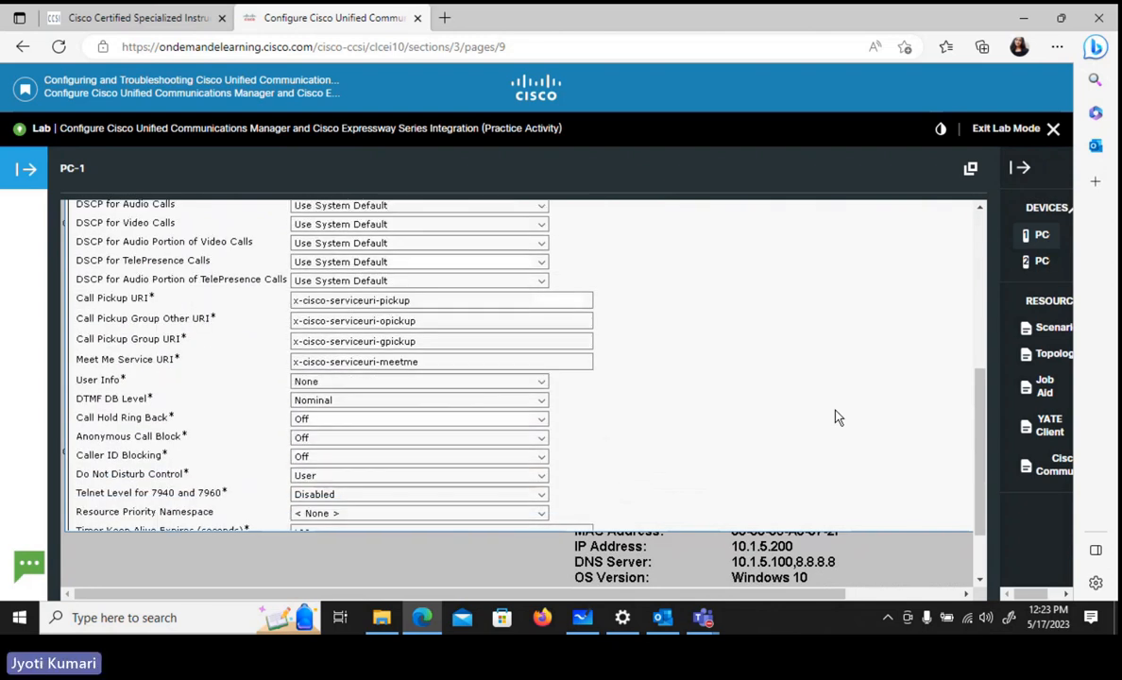
scroll(836, 416, down, 7)
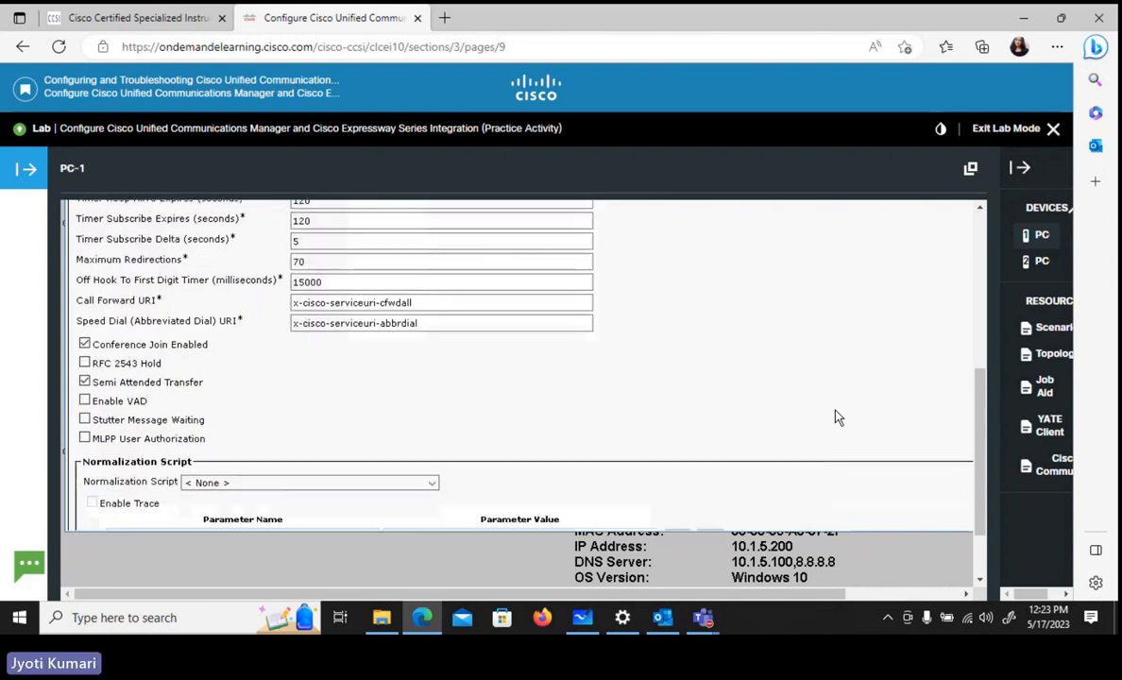
scroll(836, 417, down, 5)
scroll(835, 416, up, 3)
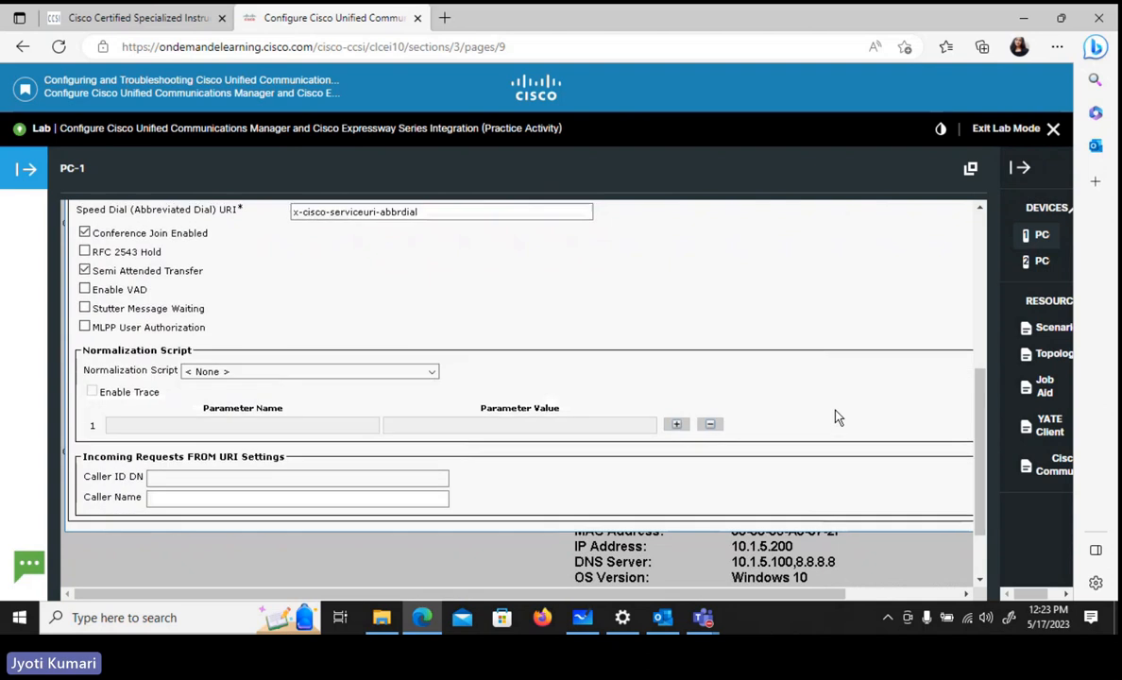
scroll(836, 416, down, 5)
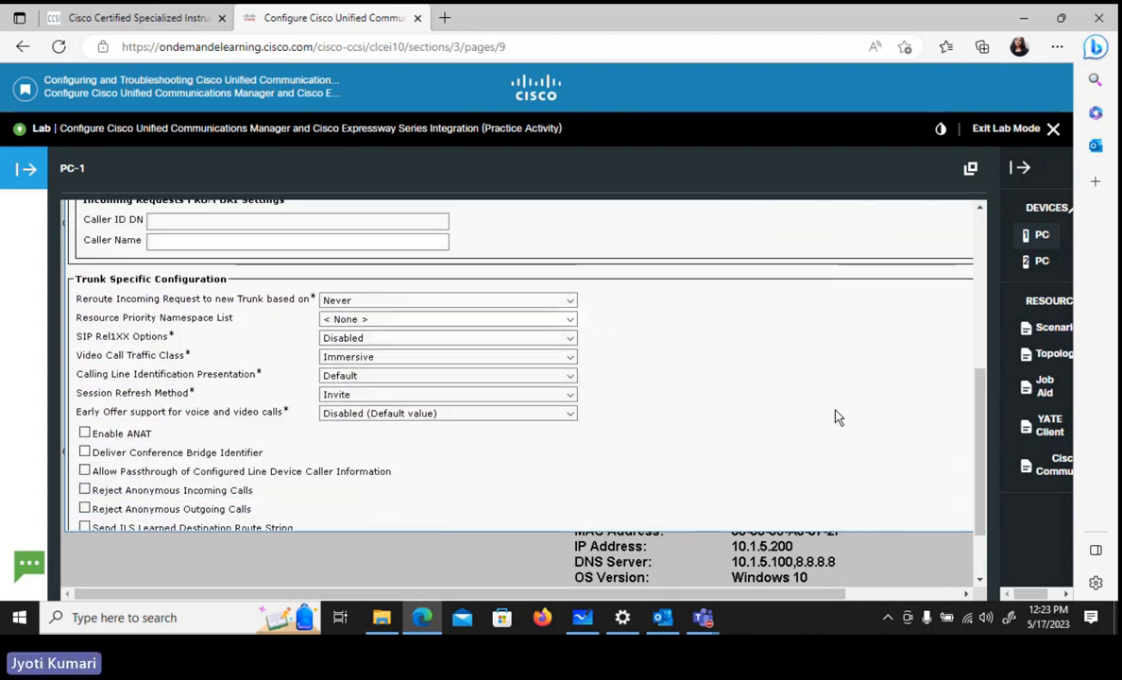
click(419, 413)
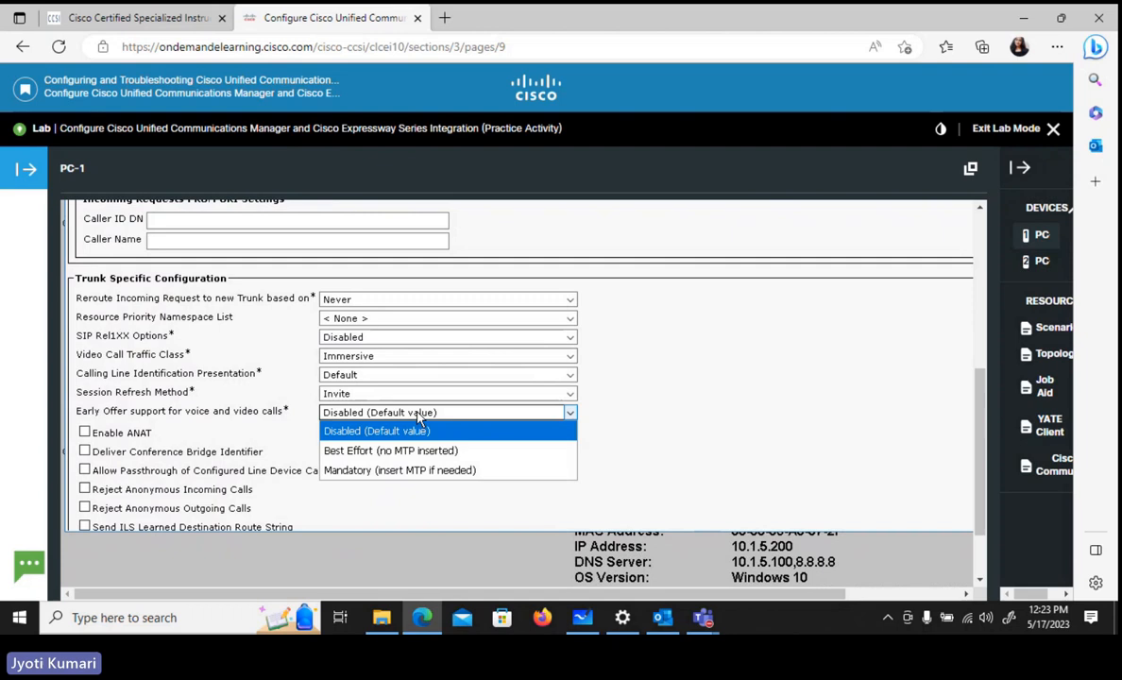
click(414, 471)
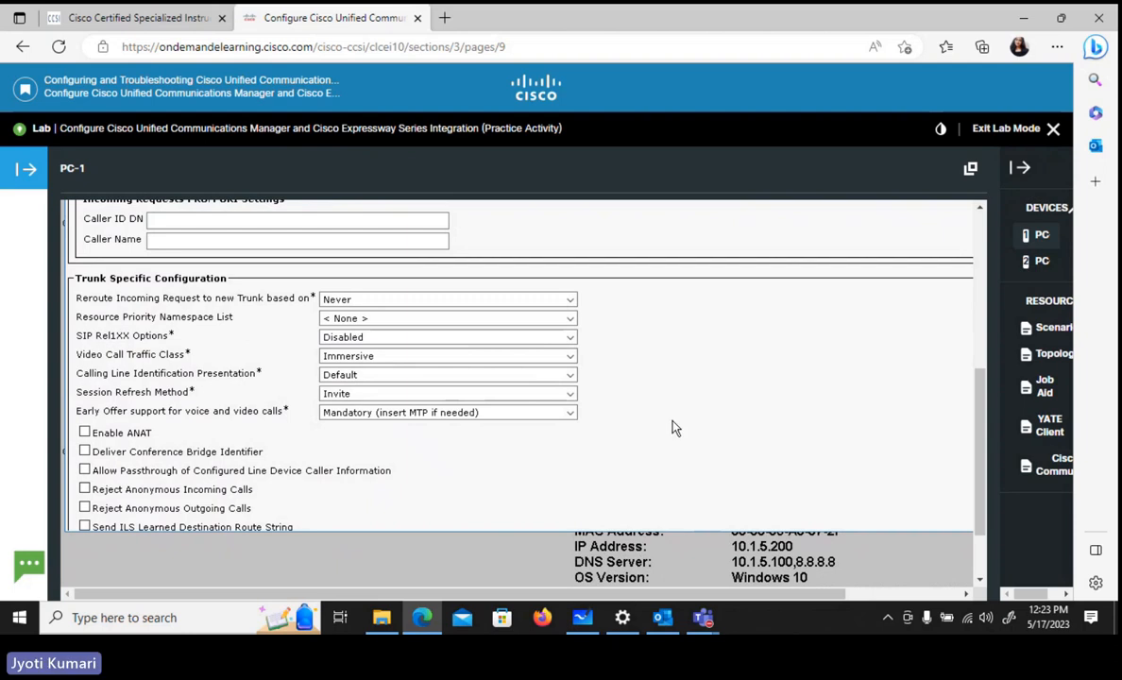
drag(979, 423, 978, 307)
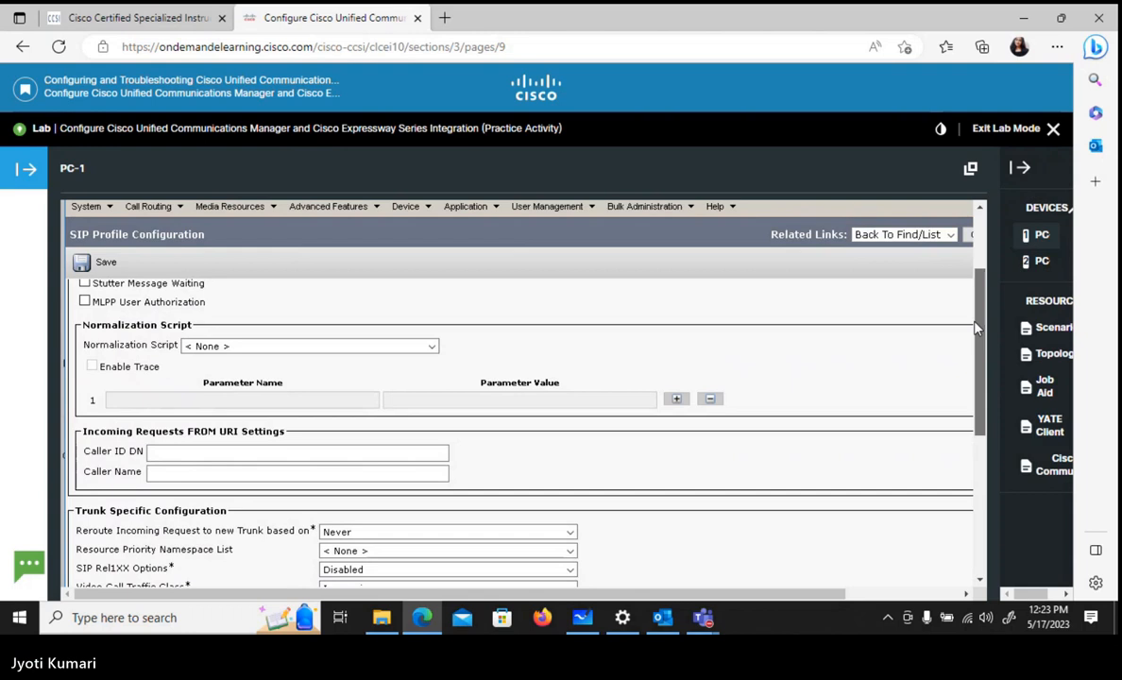
click(106, 264)
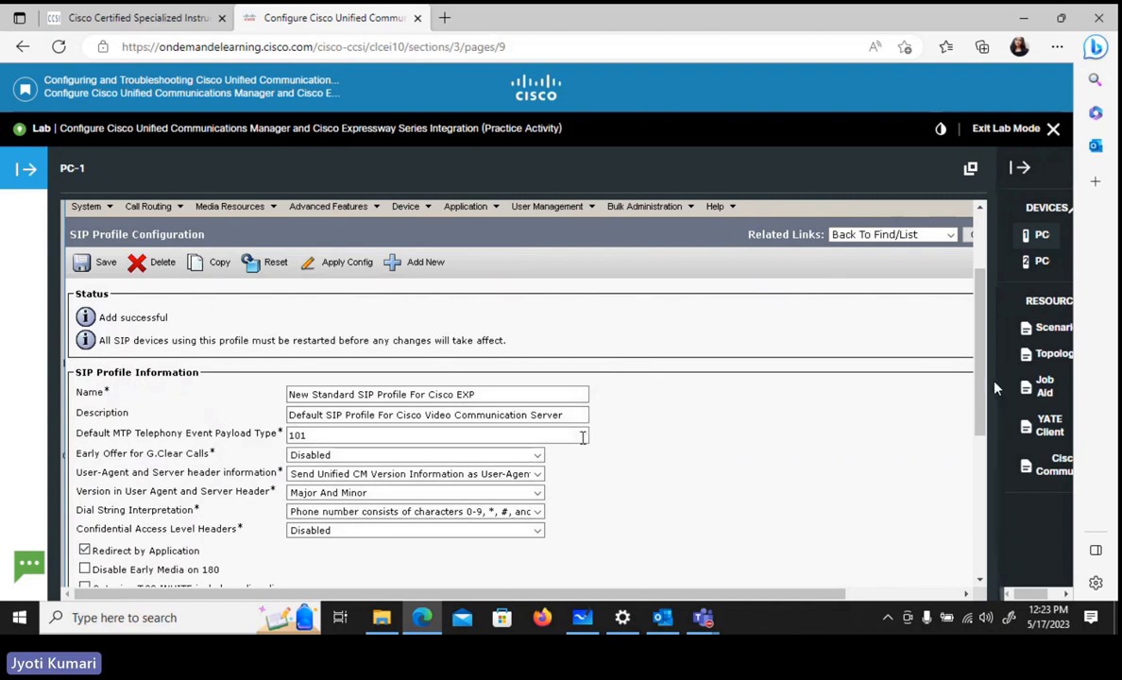
- Try to reset the devices associated with the new SIP profile and dismiss the notice
scroll(985, 393, down, 1)
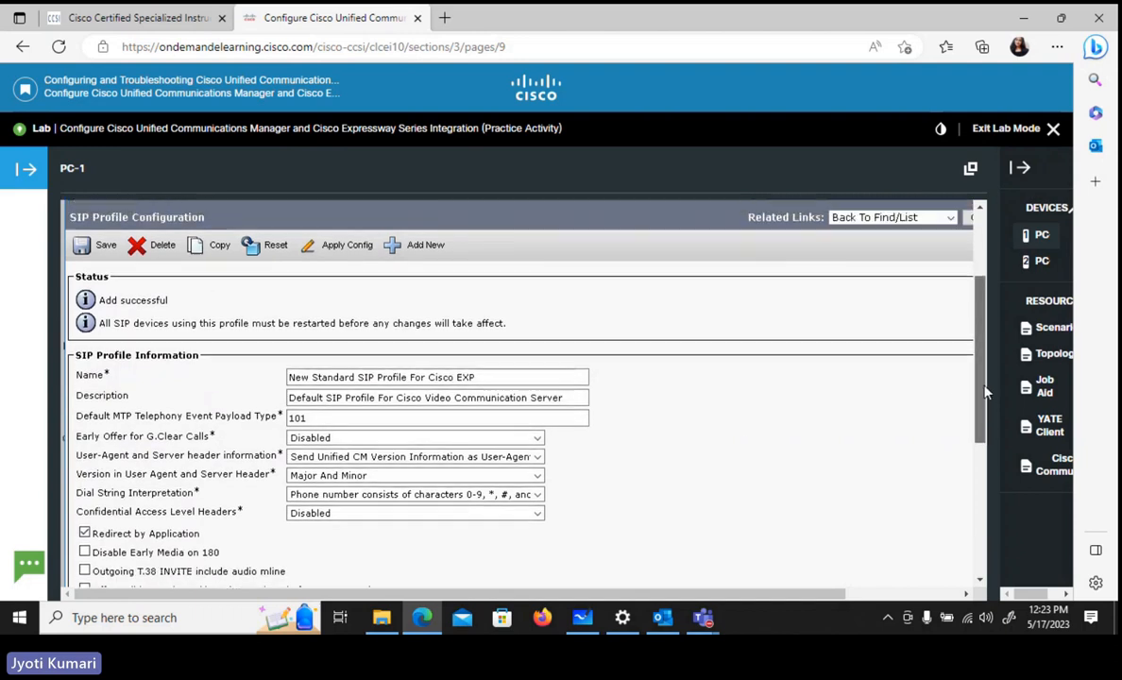
scroll(985, 393, up, 1)
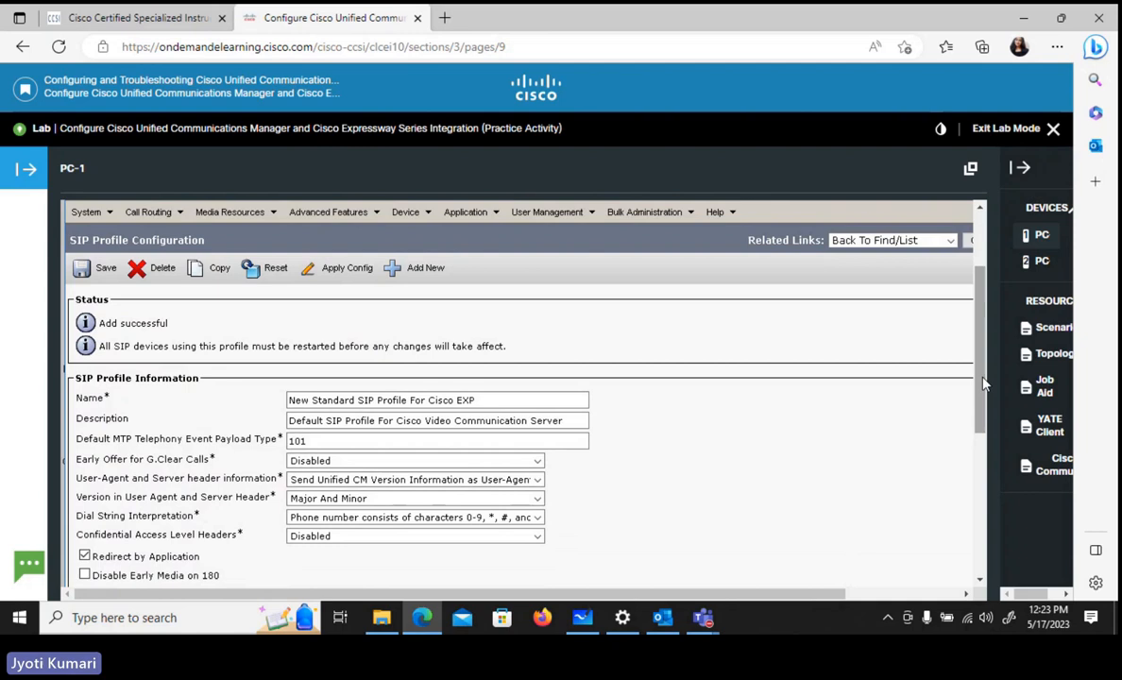
click(266, 274)
click(593, 416)
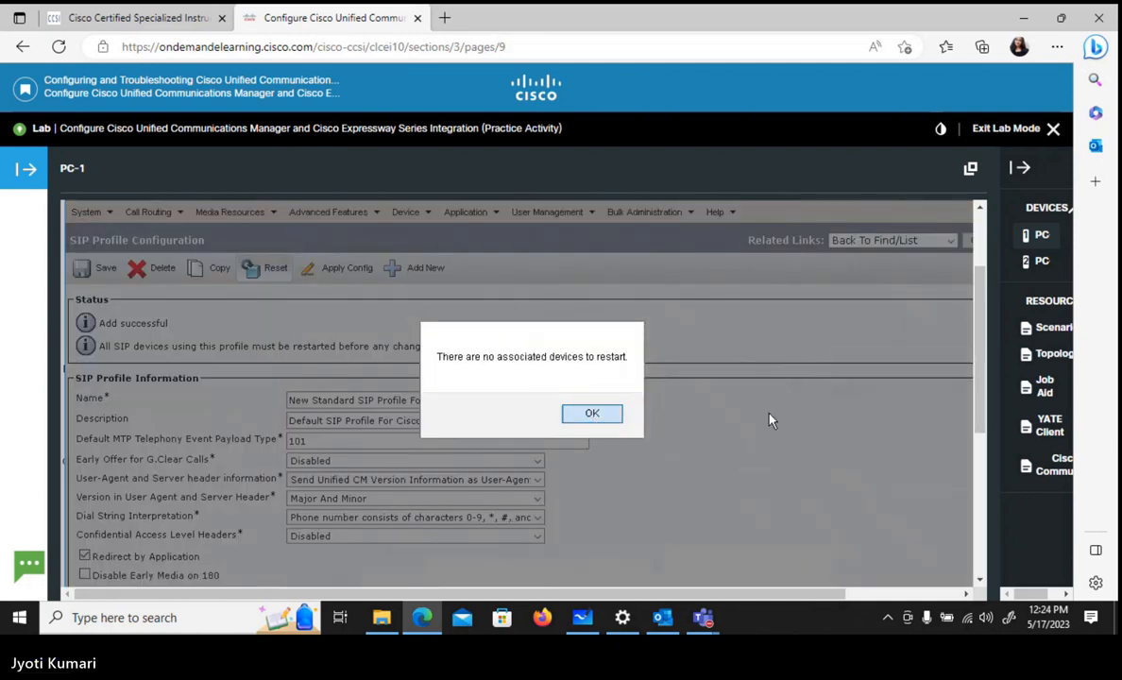
- Open the SIP Profile list from the device settings and list all profiles to check the new Cisco EXP one
scroll(982, 404, up, 2)
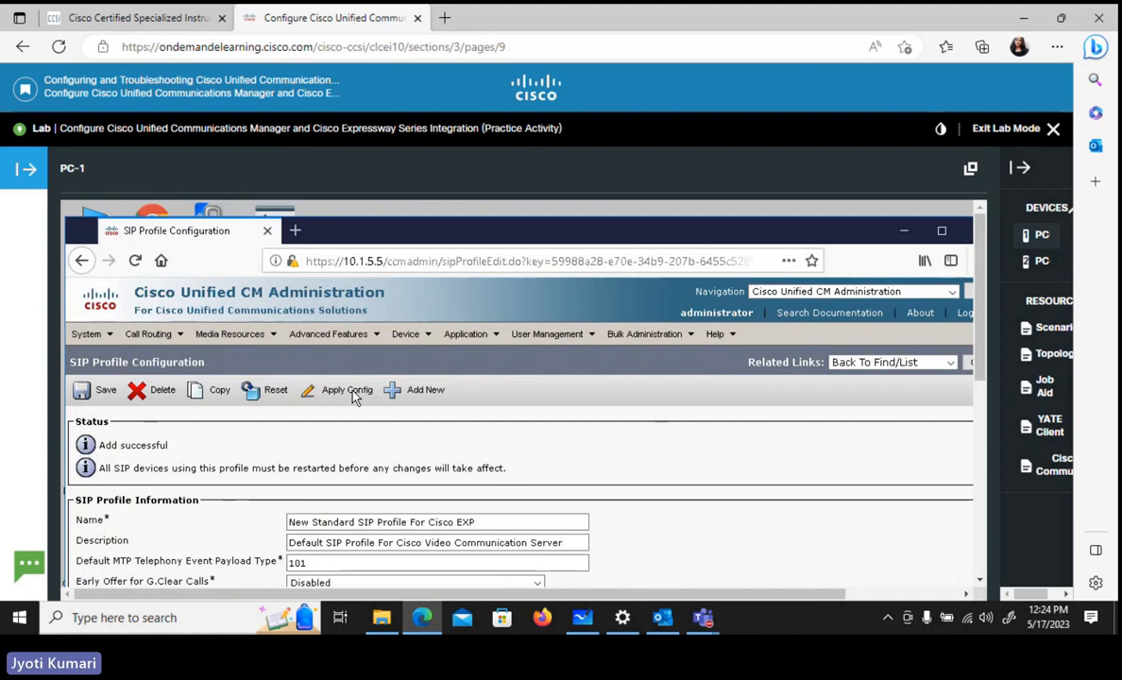
mouse_move(428, 342)
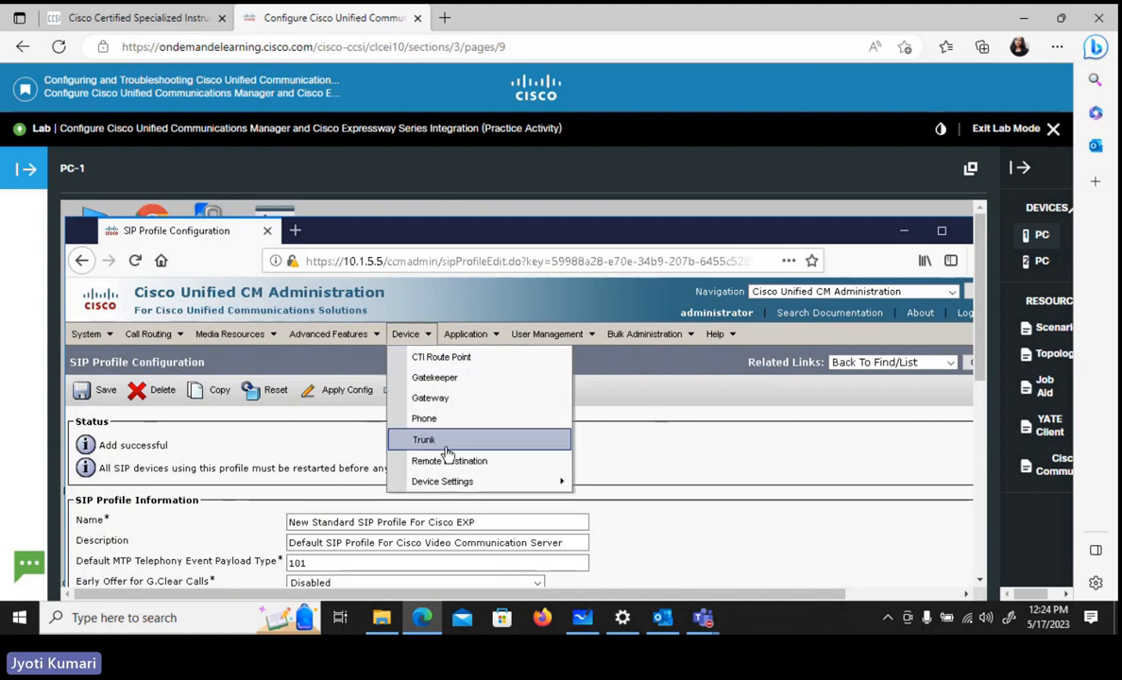
mouse_move(526, 487)
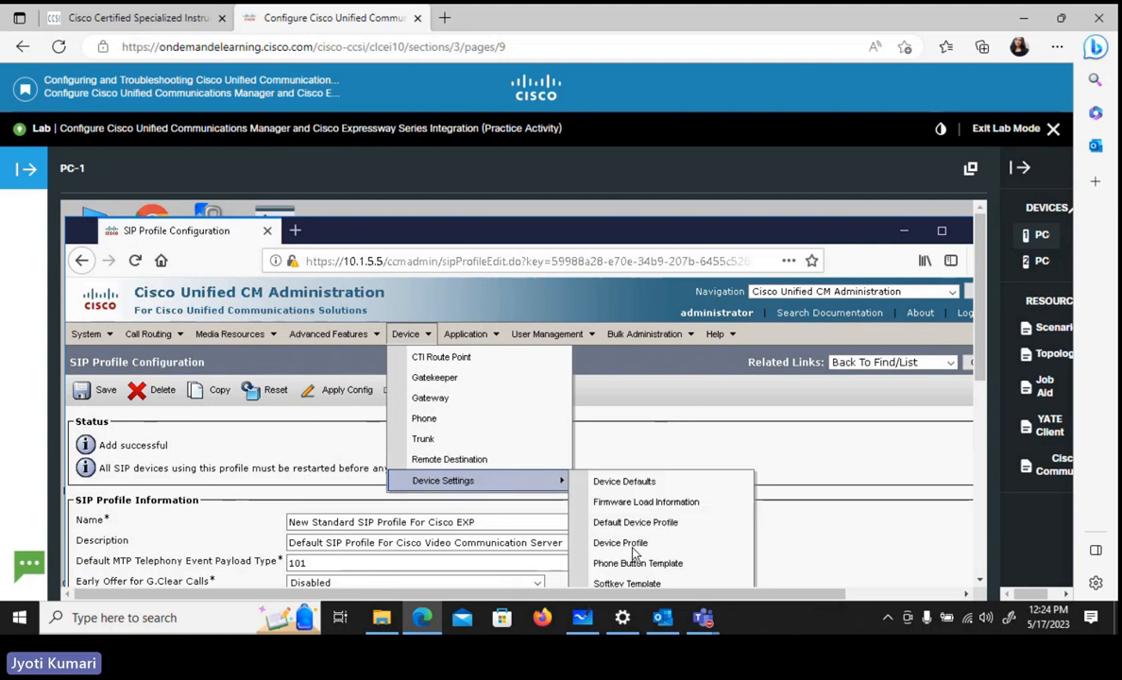
drag(980, 375, 980, 407)
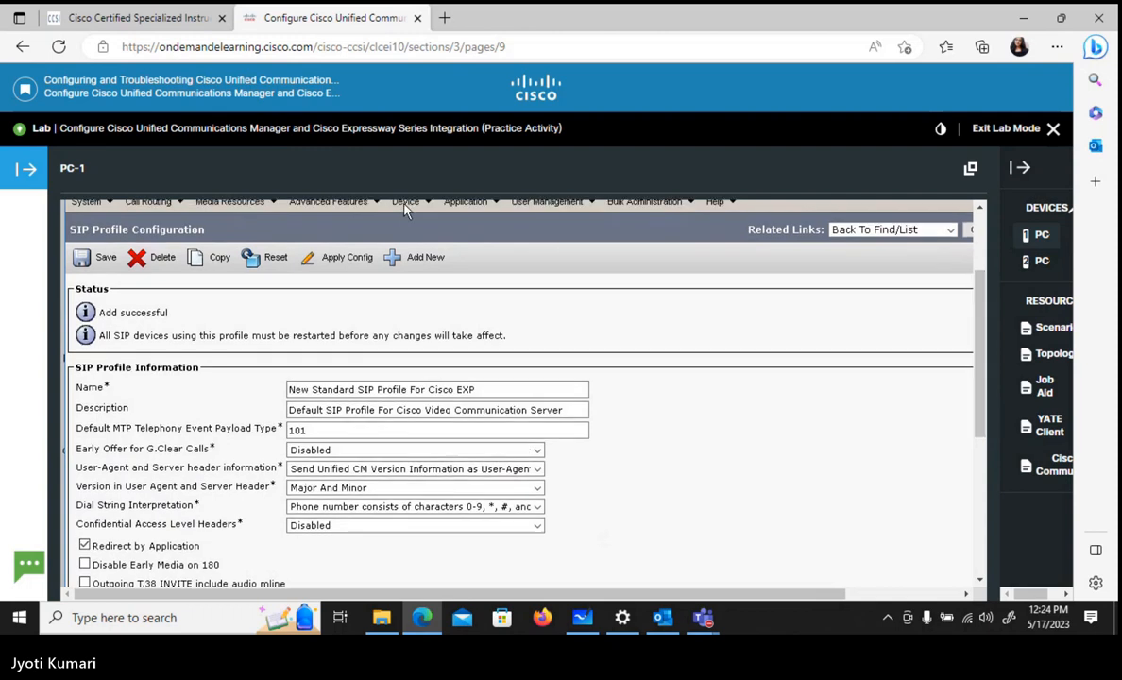
mouse_move(404, 210)
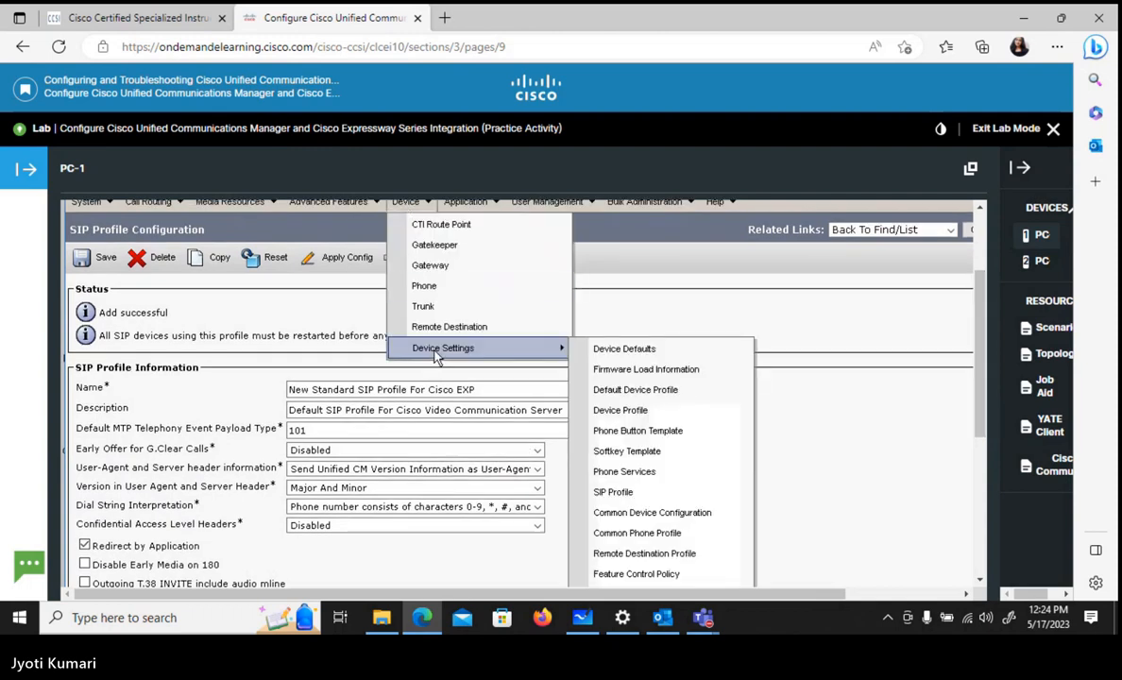
click(627, 495)
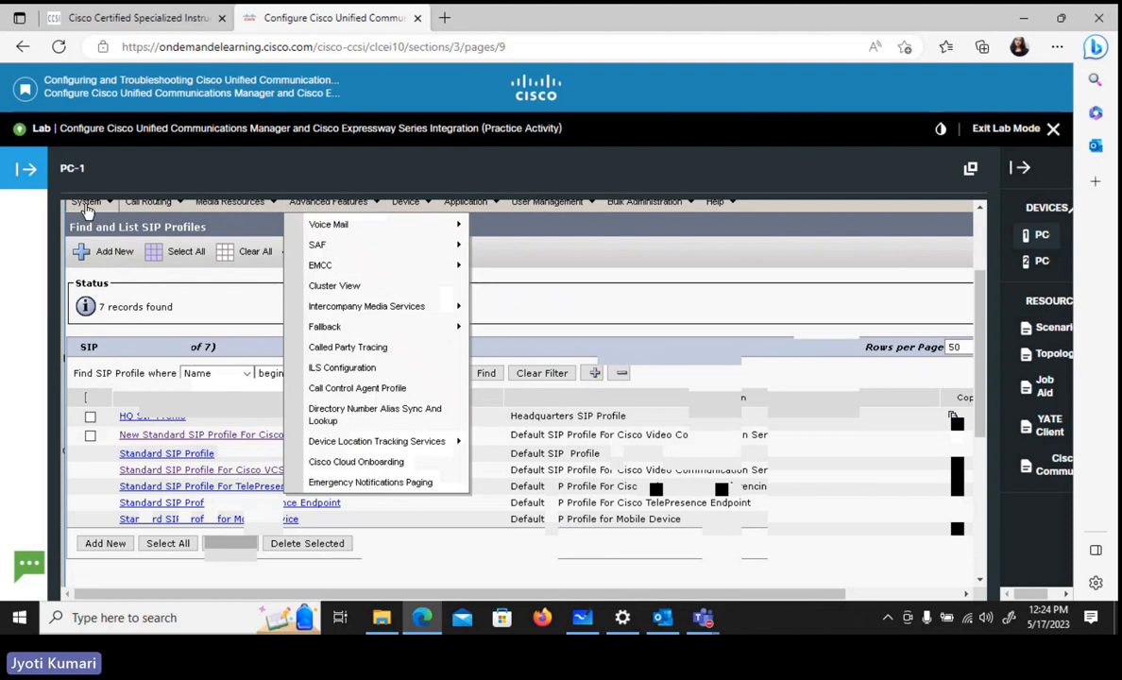
mouse_move(87, 210)
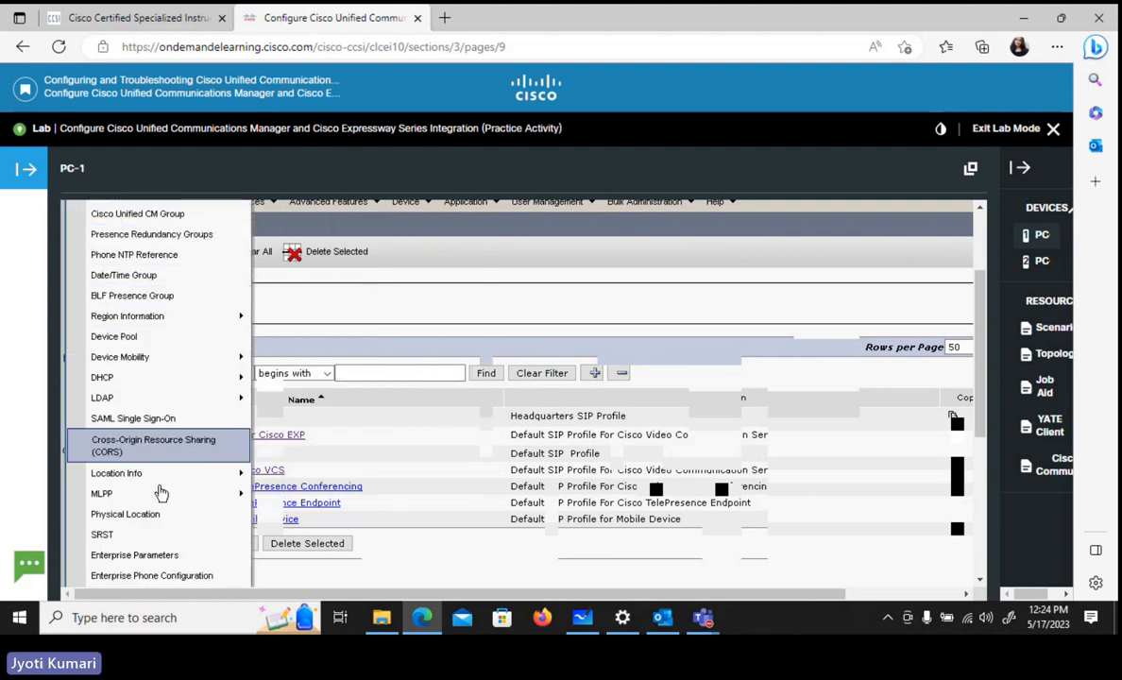
mouse_move(158, 492)
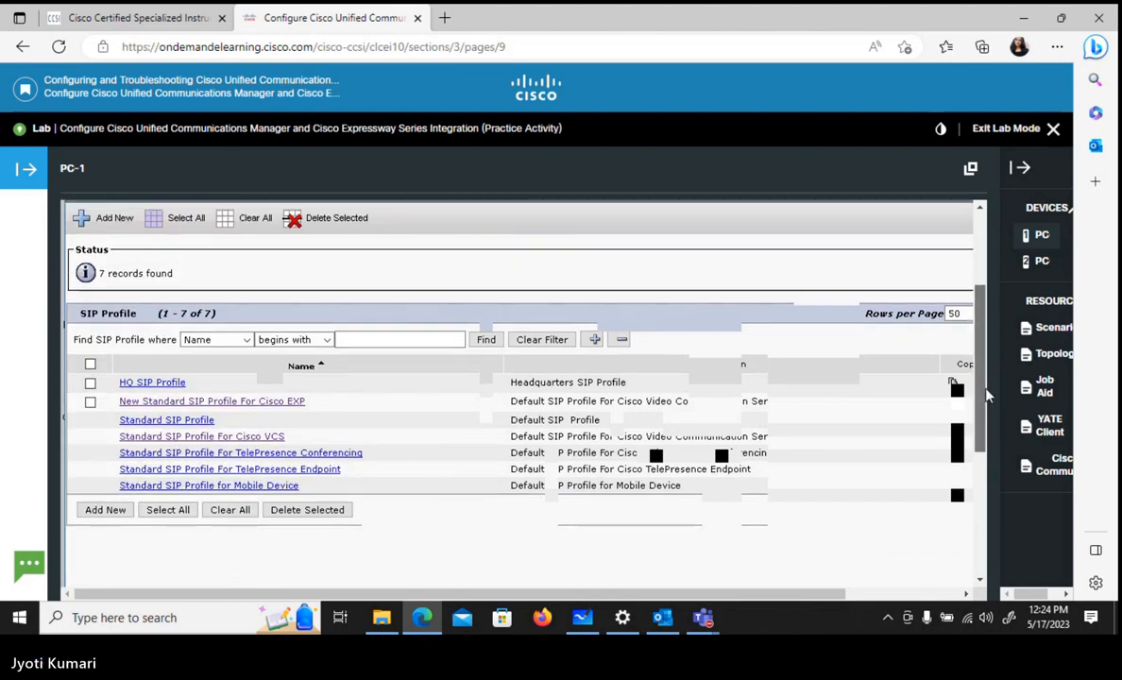
scroll(982, 376, up, 2)
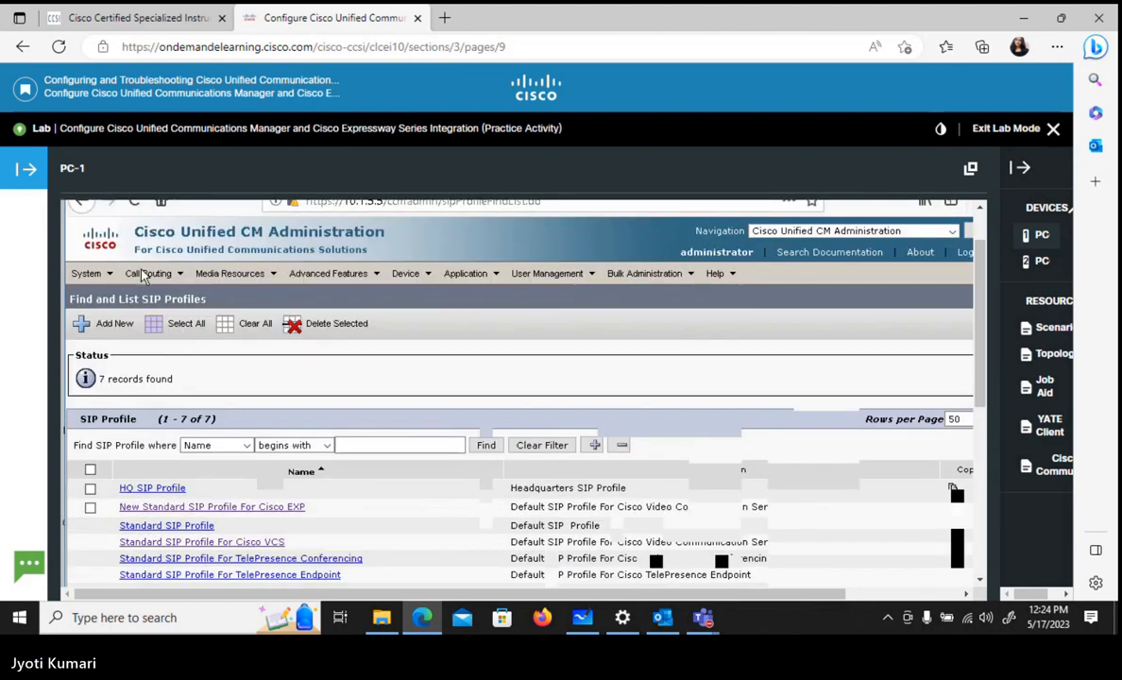
click(111, 268)
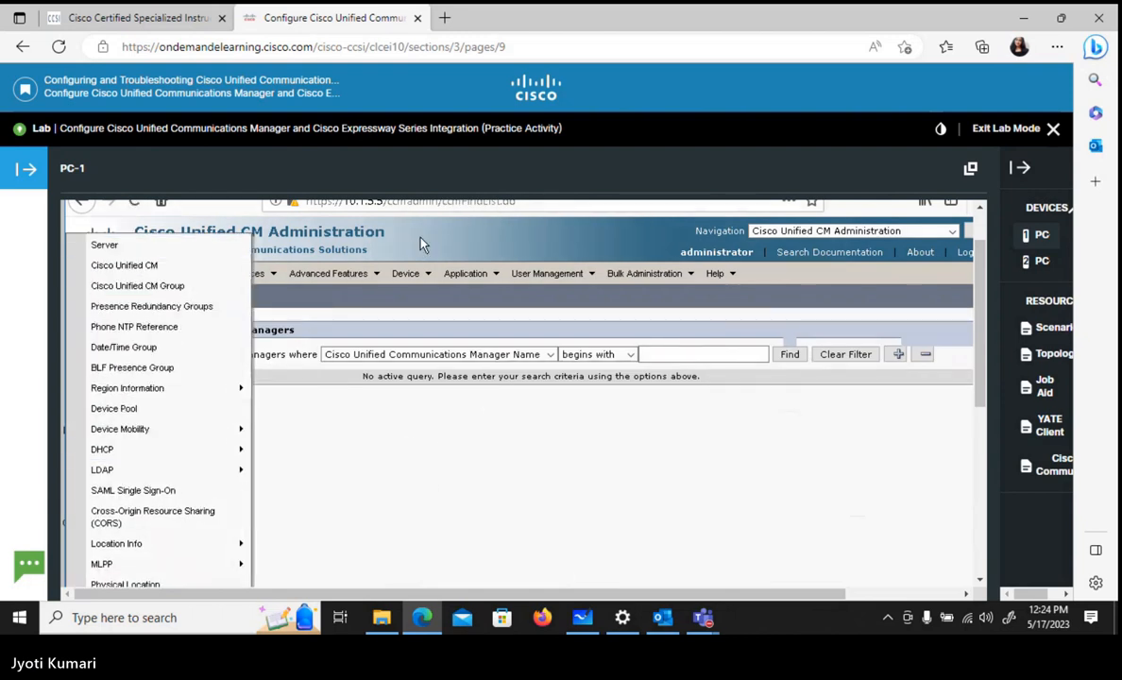
- Open the SIP Trunk Security Profile list from the system security settings and list all profiles
key(ctrl+minus)
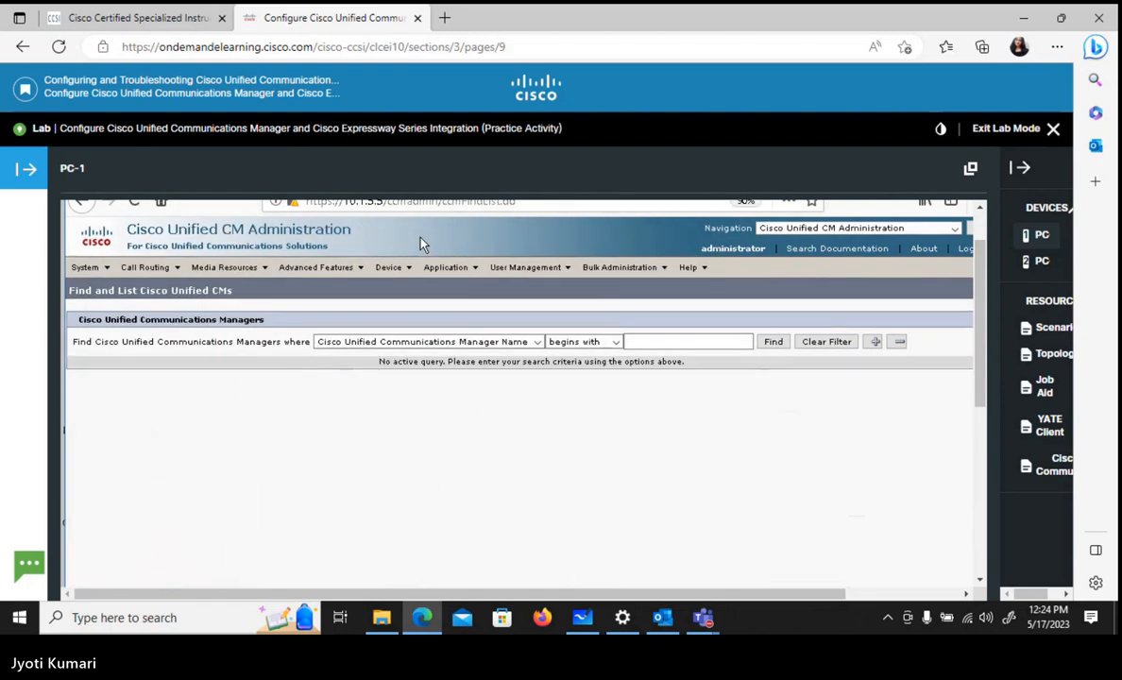
mouse_move(92, 267)
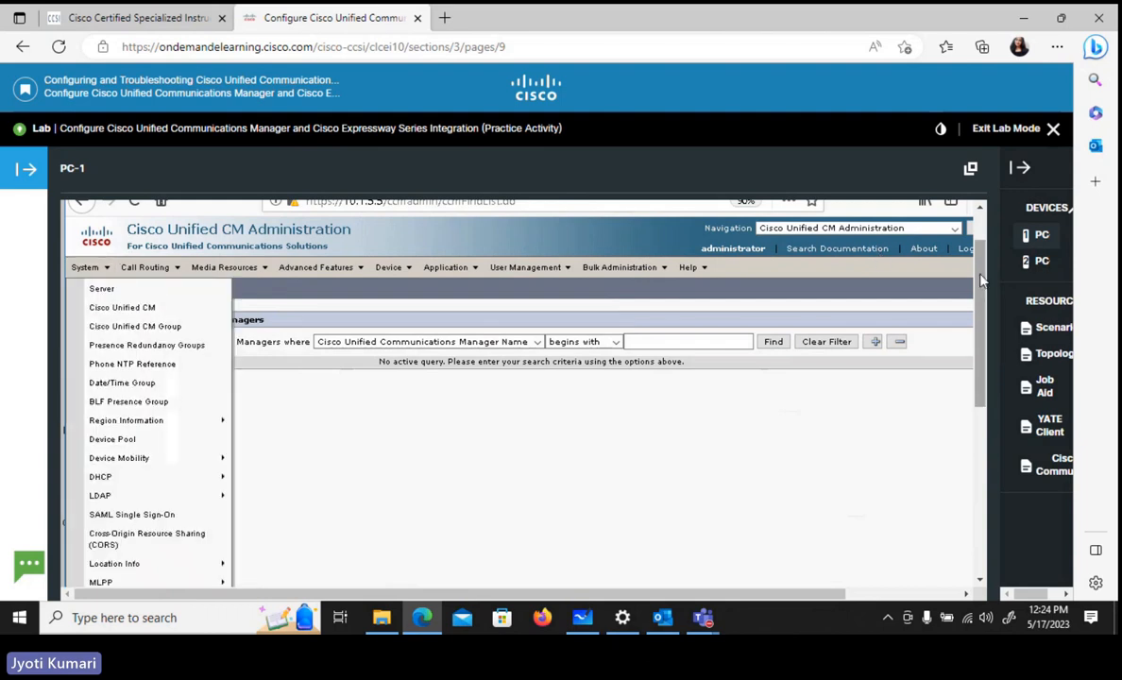
drag(981, 275, 996, 332)
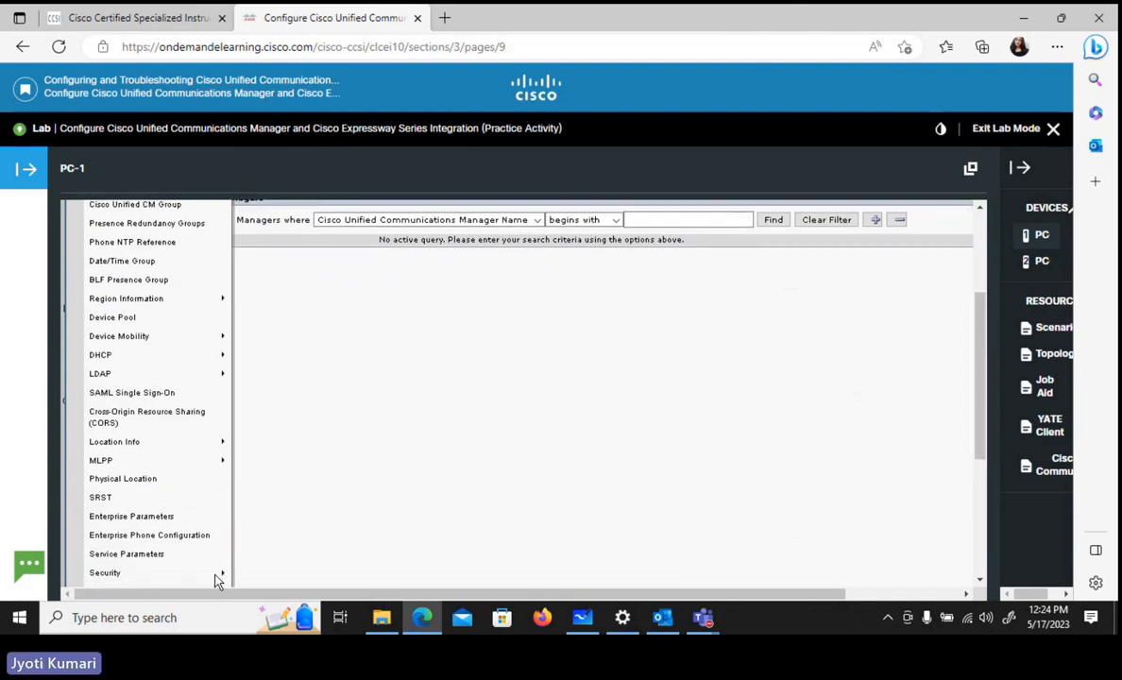
mouse_move(216, 577)
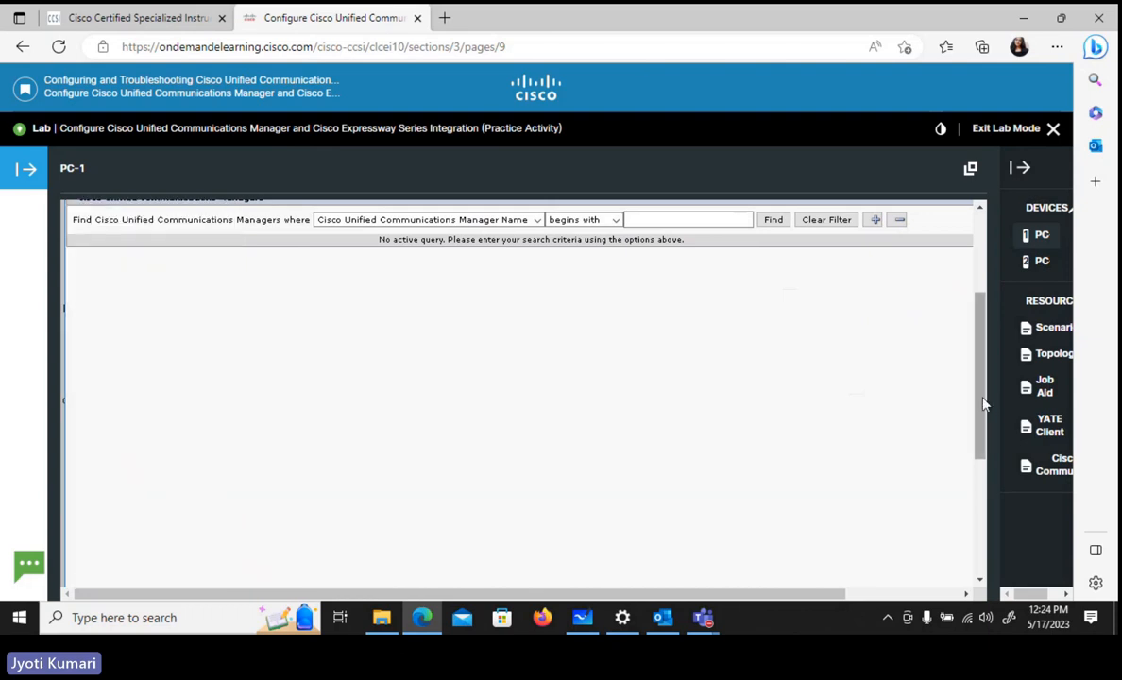
drag(982, 408, 982, 421)
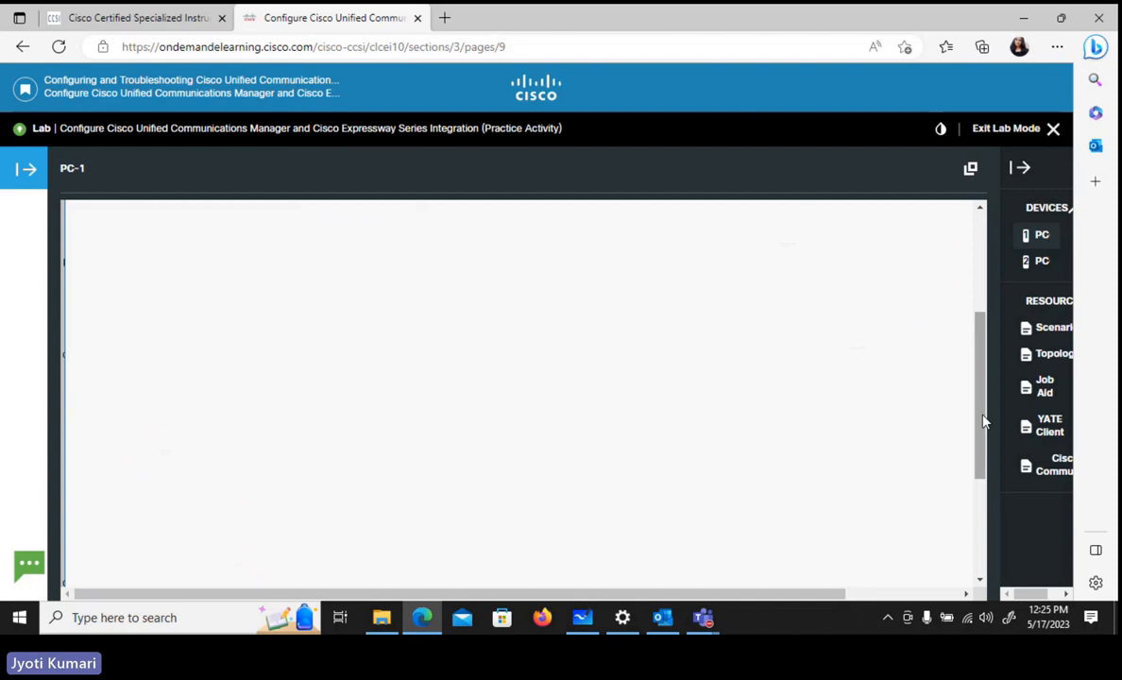
drag(982, 419, 906, 291)
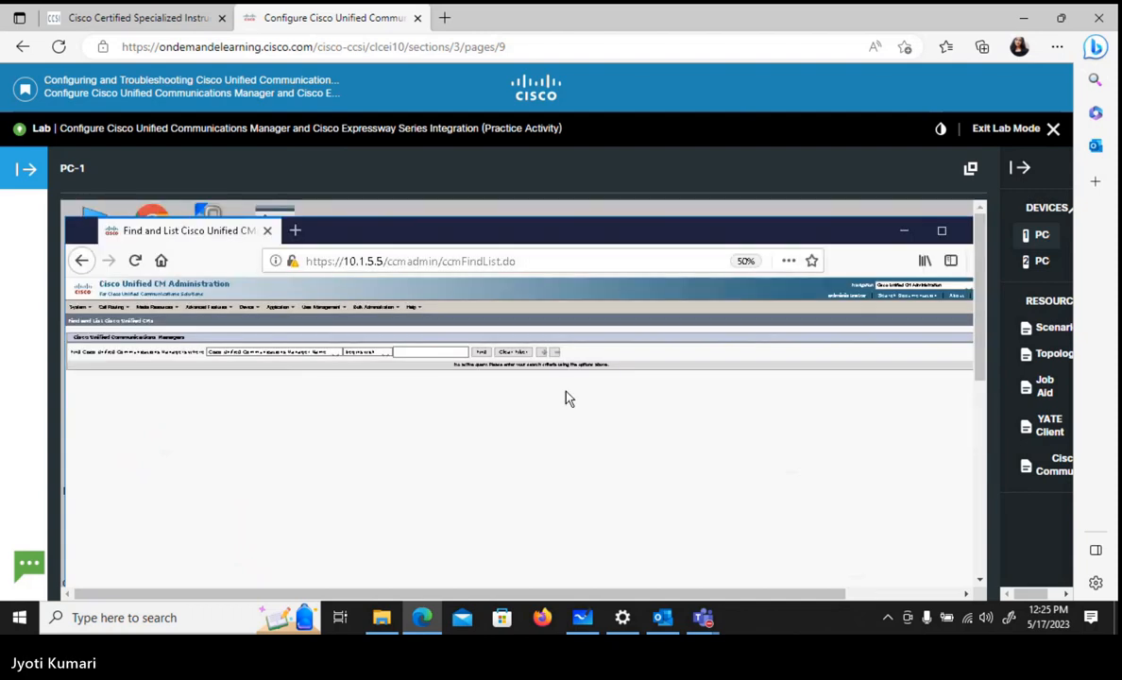
click(83, 310)
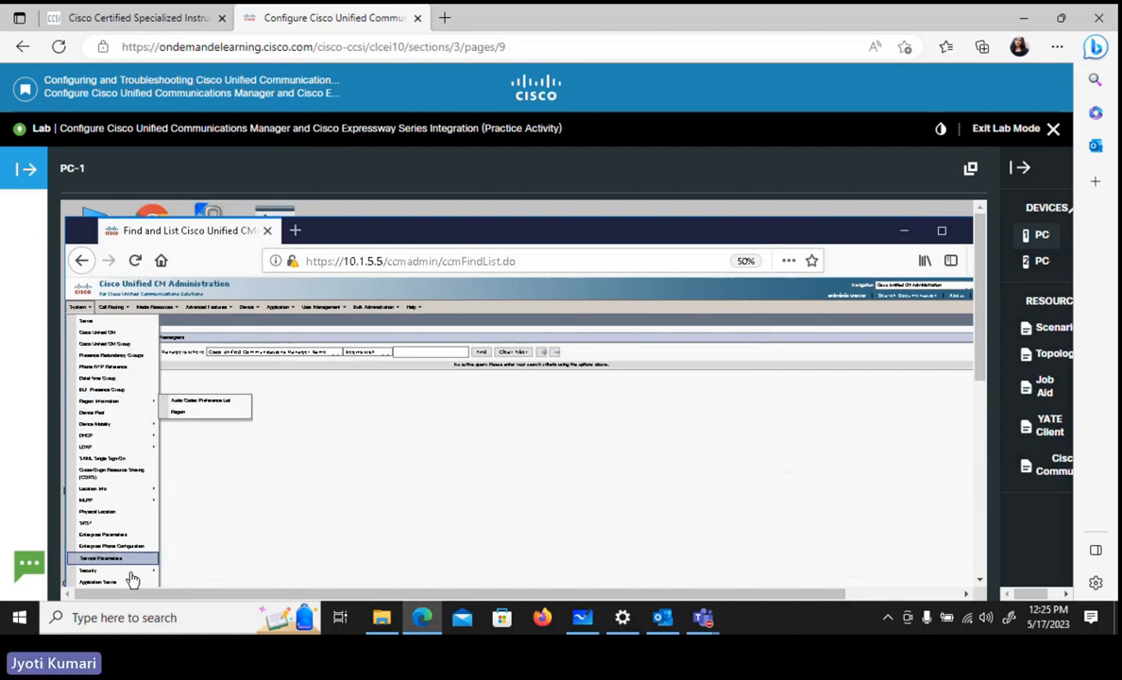
mouse_move(132, 579)
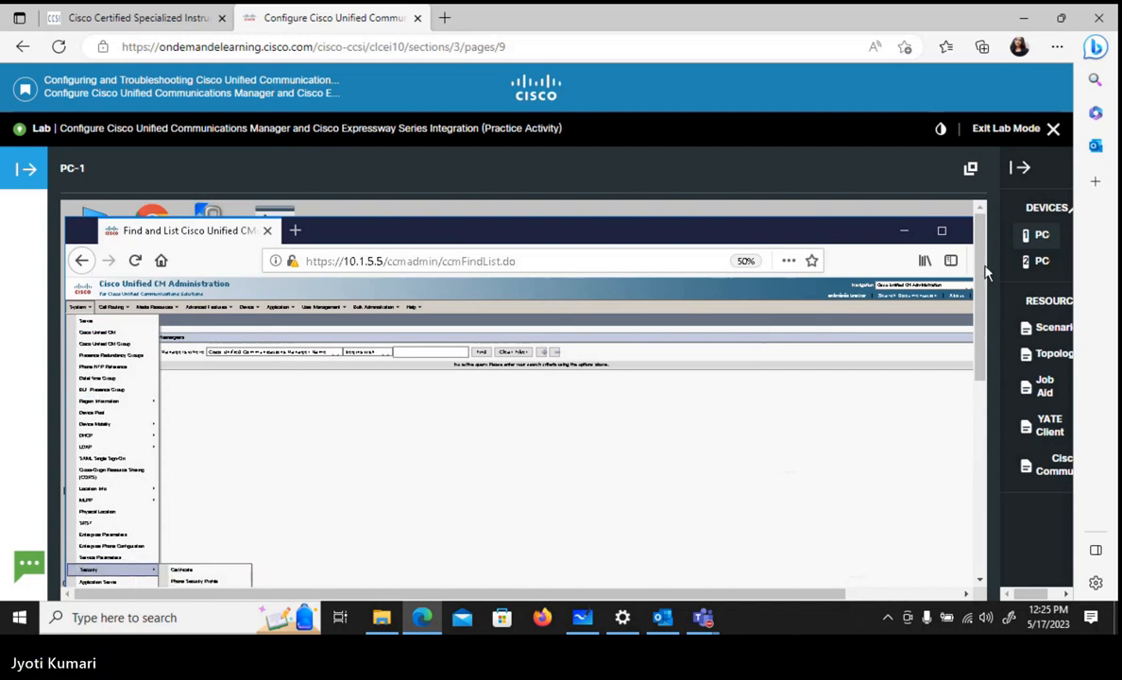
drag(985, 276, 1001, 326)
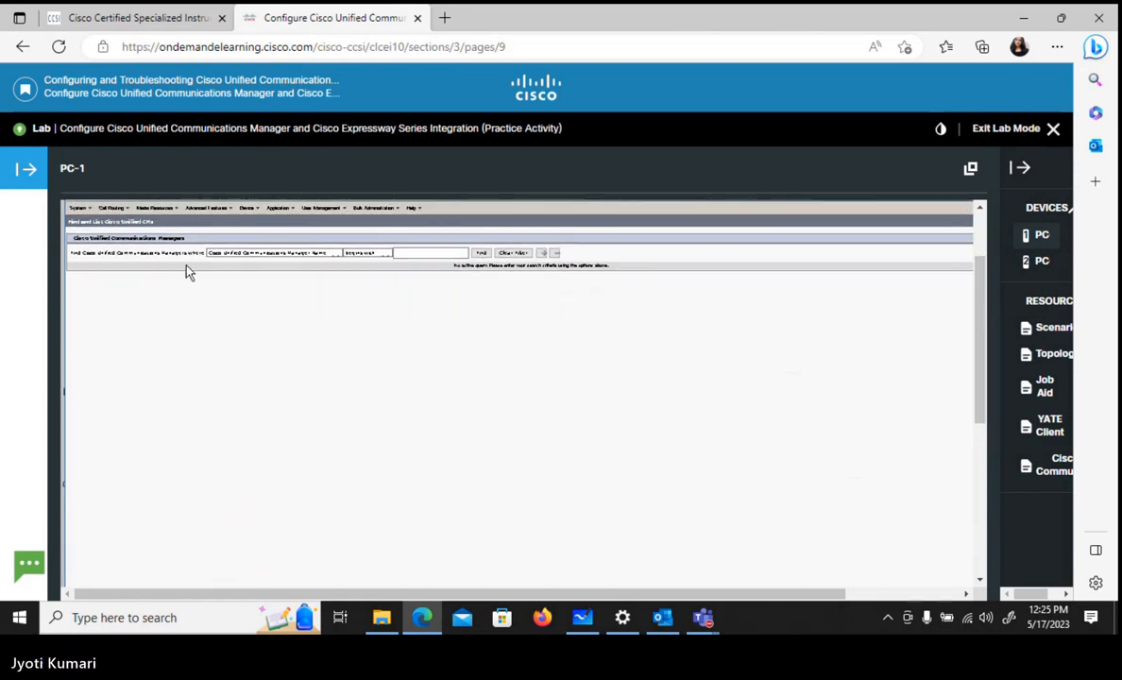
click(77, 206)
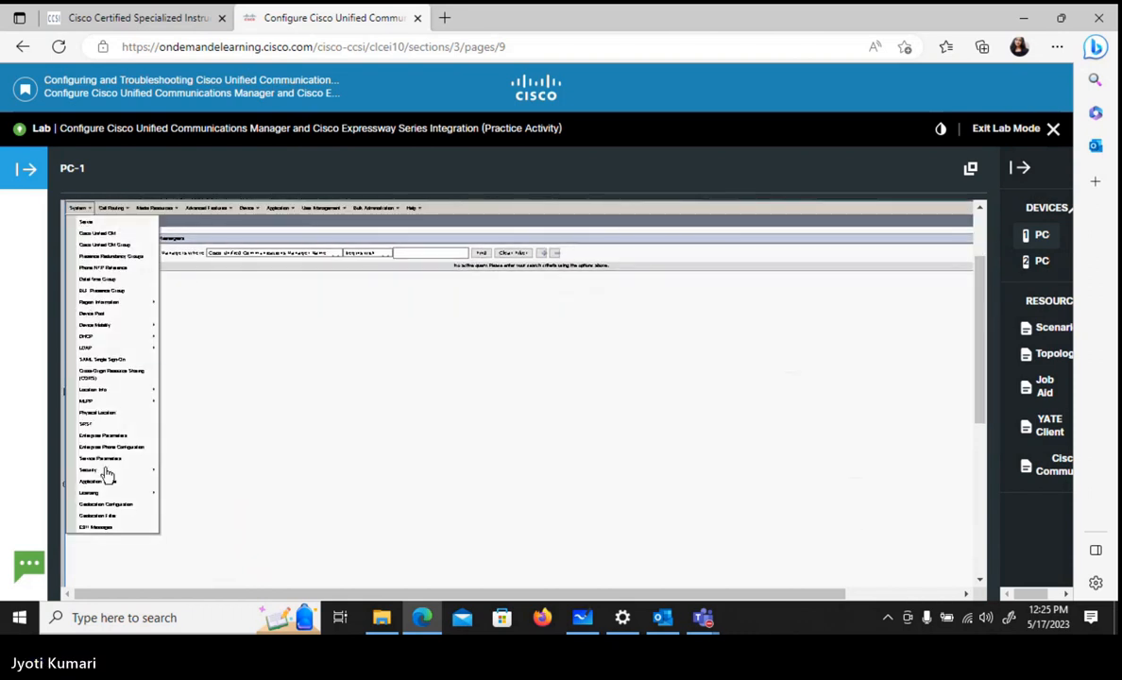
mouse_move(107, 475)
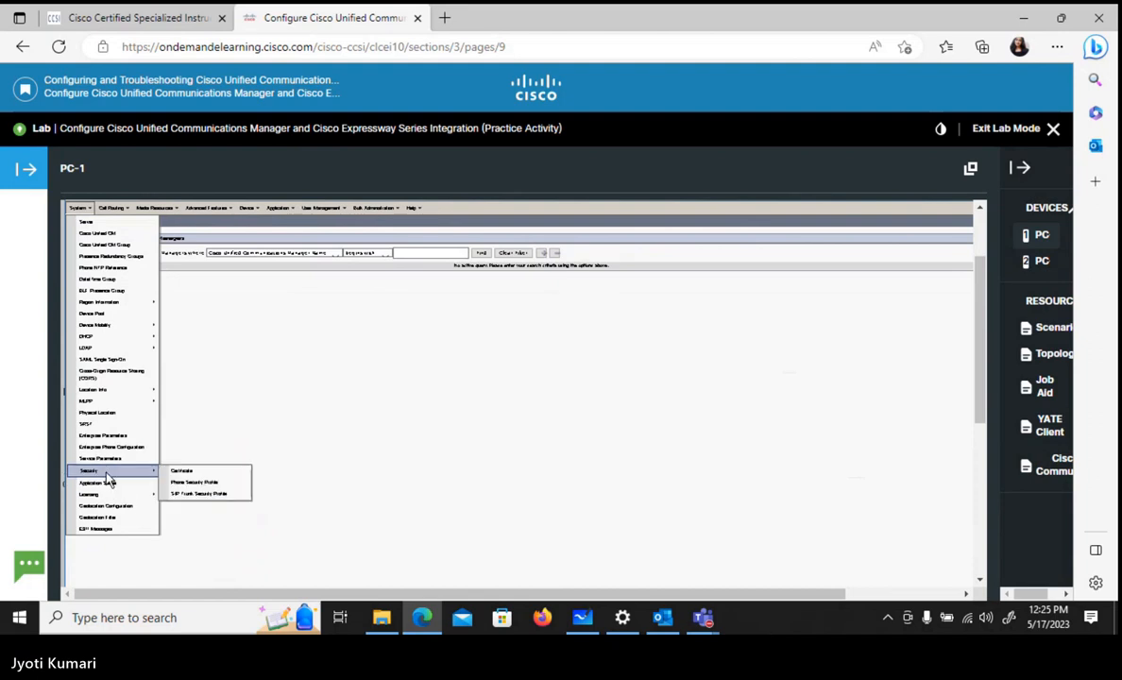
click(196, 496)
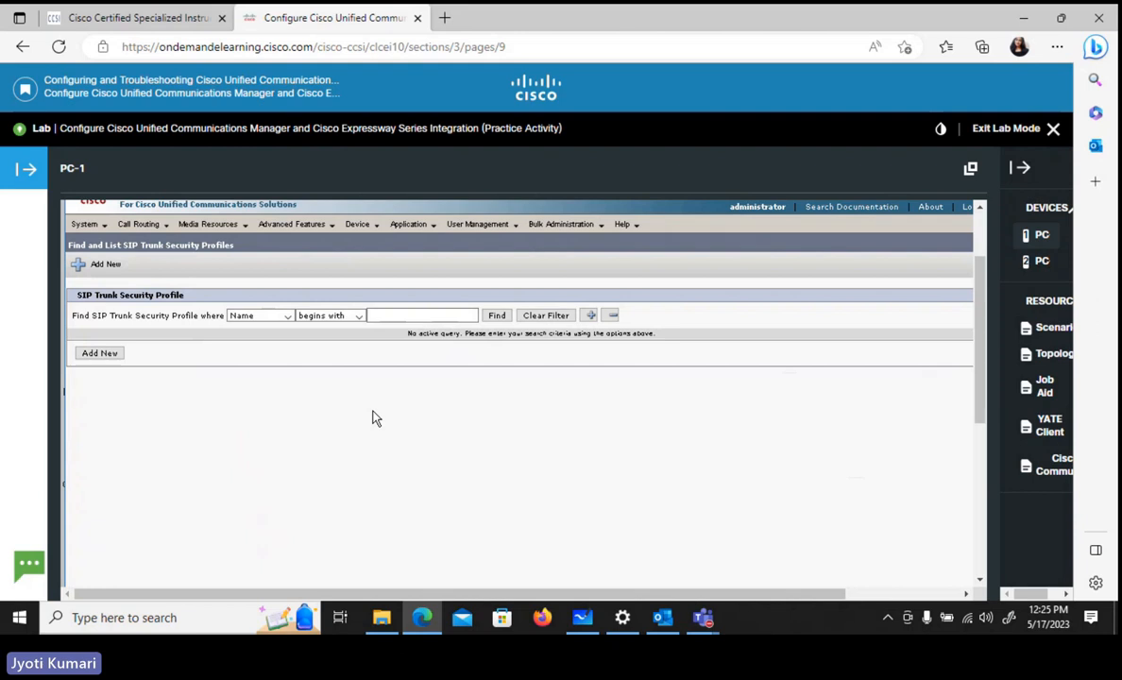
click(496, 315)
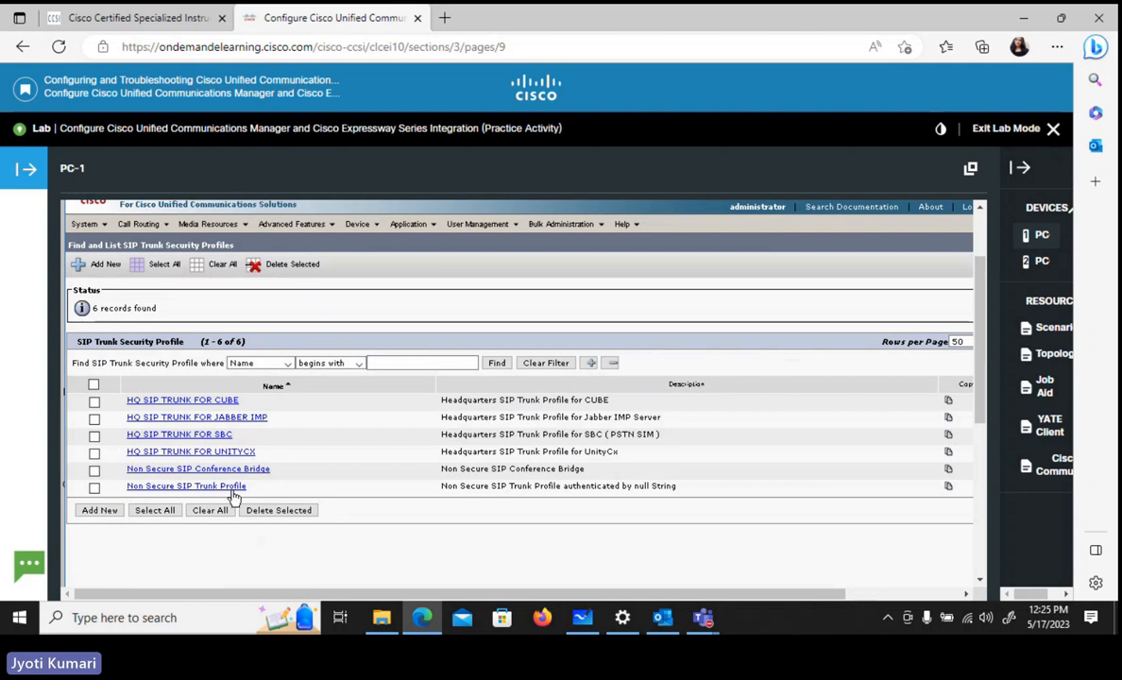
- Copy the Non Secure SIP Trunk Profile and name the copy "Expressway Non Secure SIP Trunk Profile"
drag(358, 594, 484, 594)
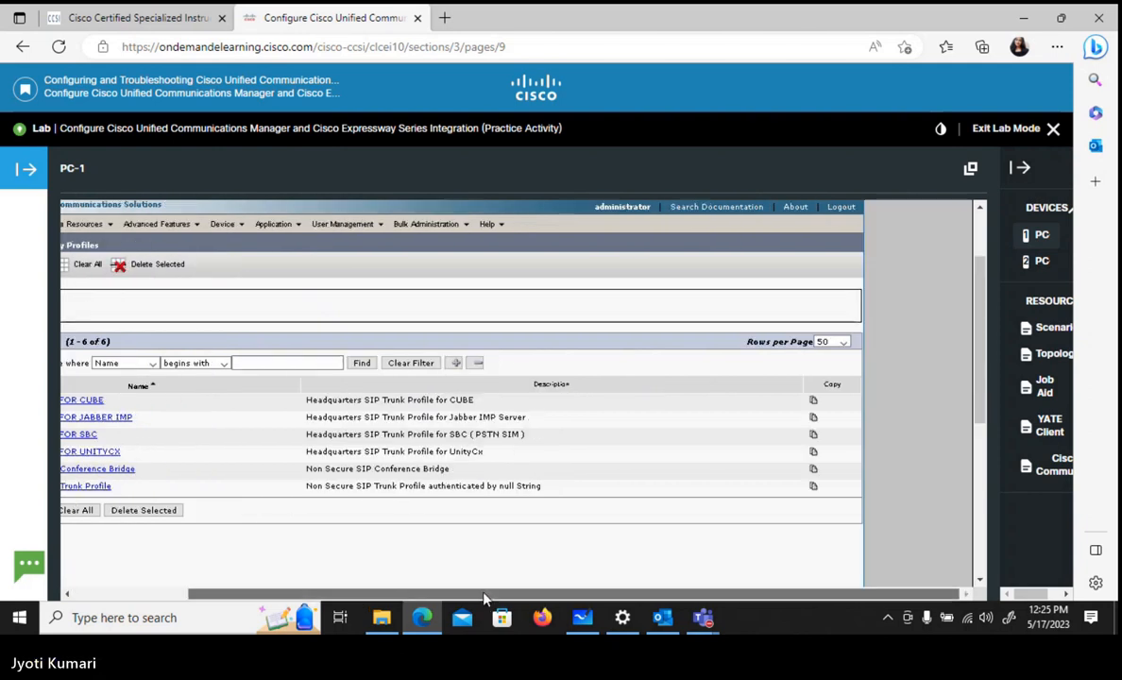
click(813, 490)
drag(604, 595, 485, 595)
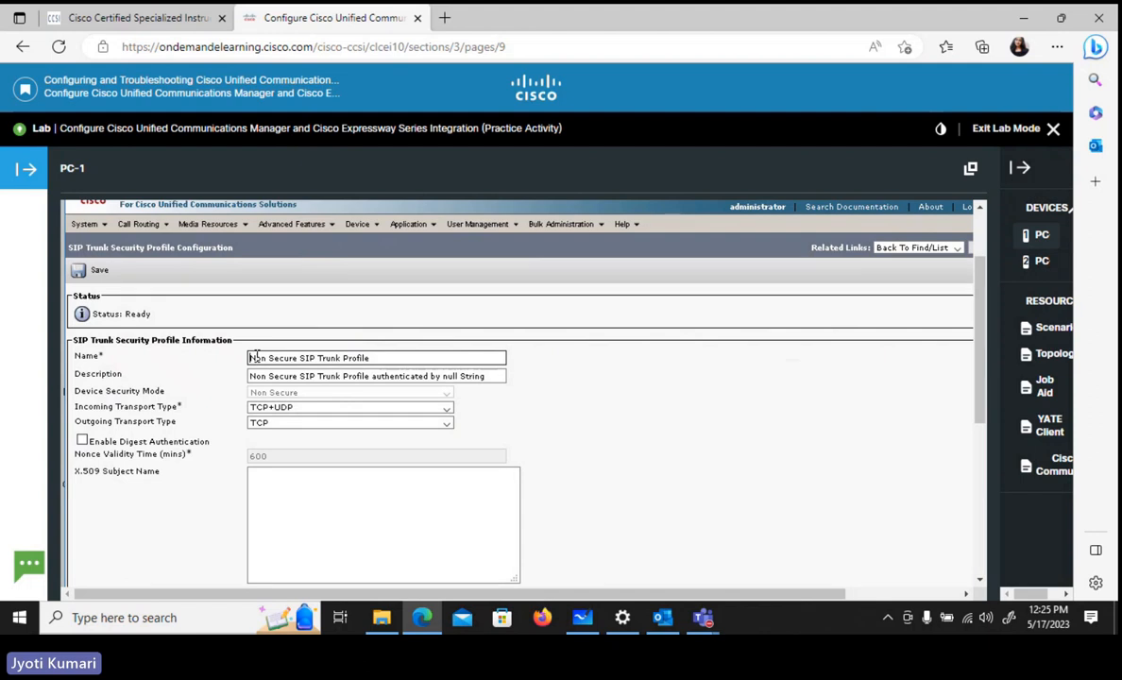
text(E)
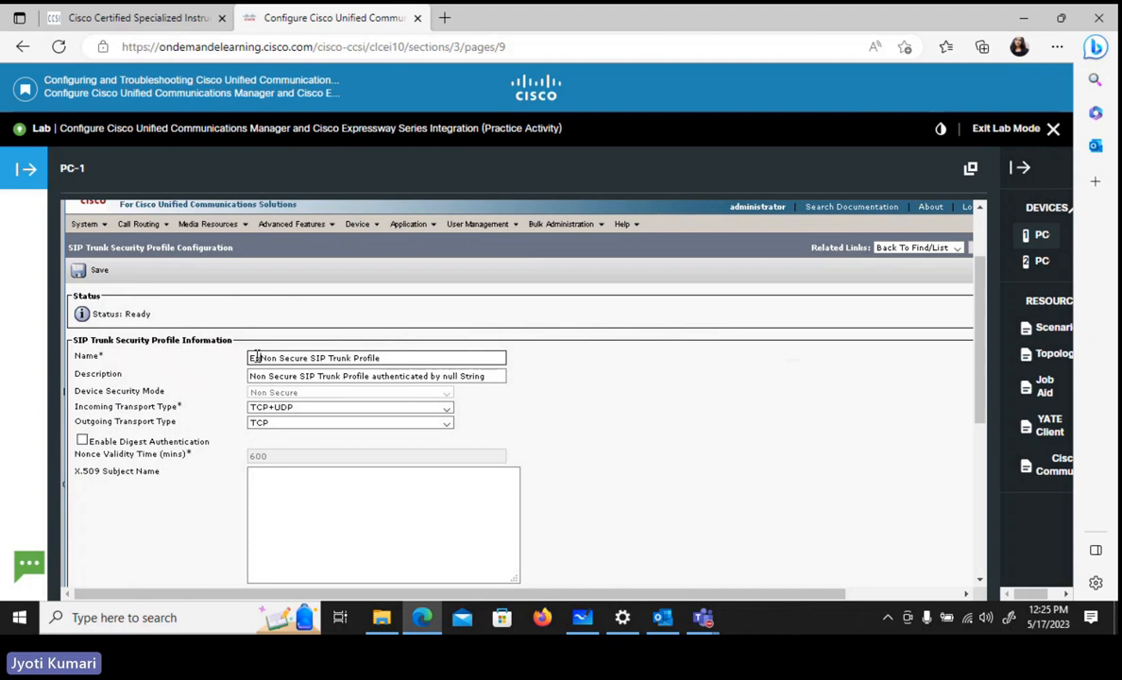
text(xpressway)
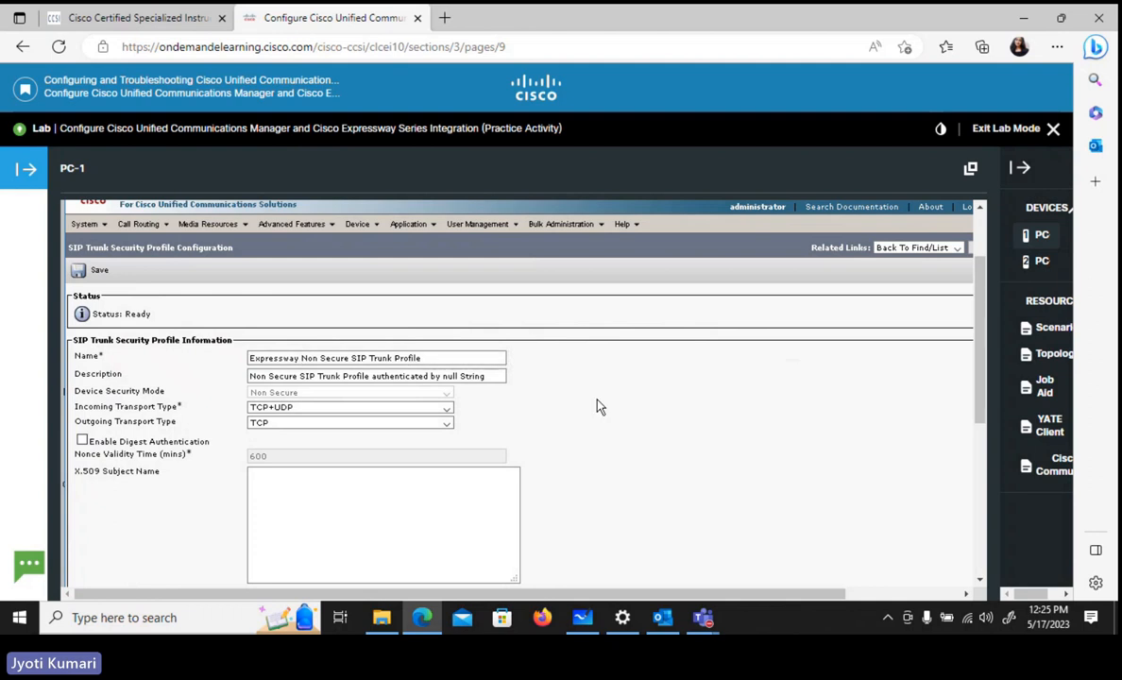
- Enable Accept unsolicited notification and Accept replaces header for the Expressway security profile and save it
scroll(597, 406, down, 1)
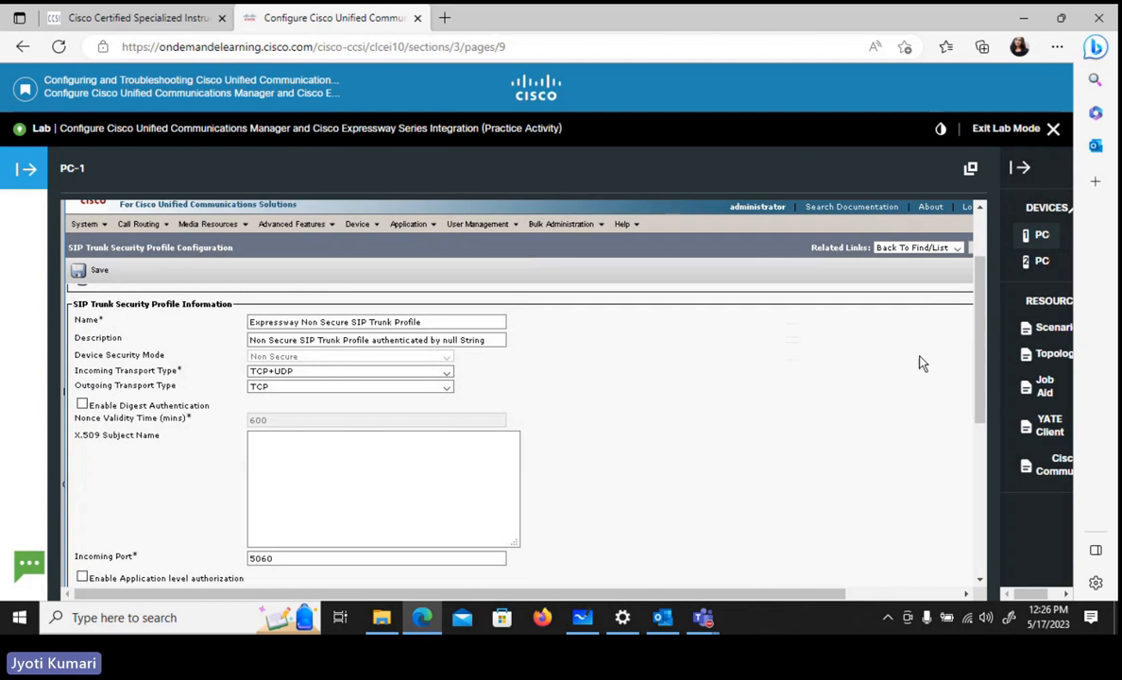
drag(982, 401, 983, 464)
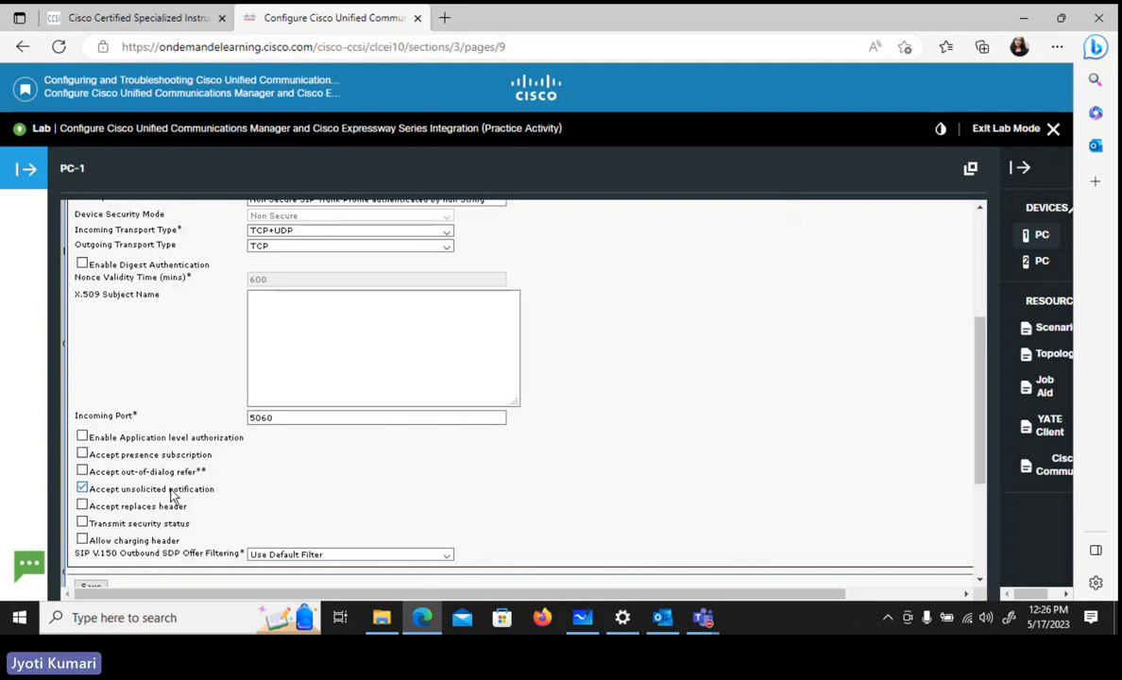
click(82, 488)
click(82, 506)
drag(978, 458, 982, 469)
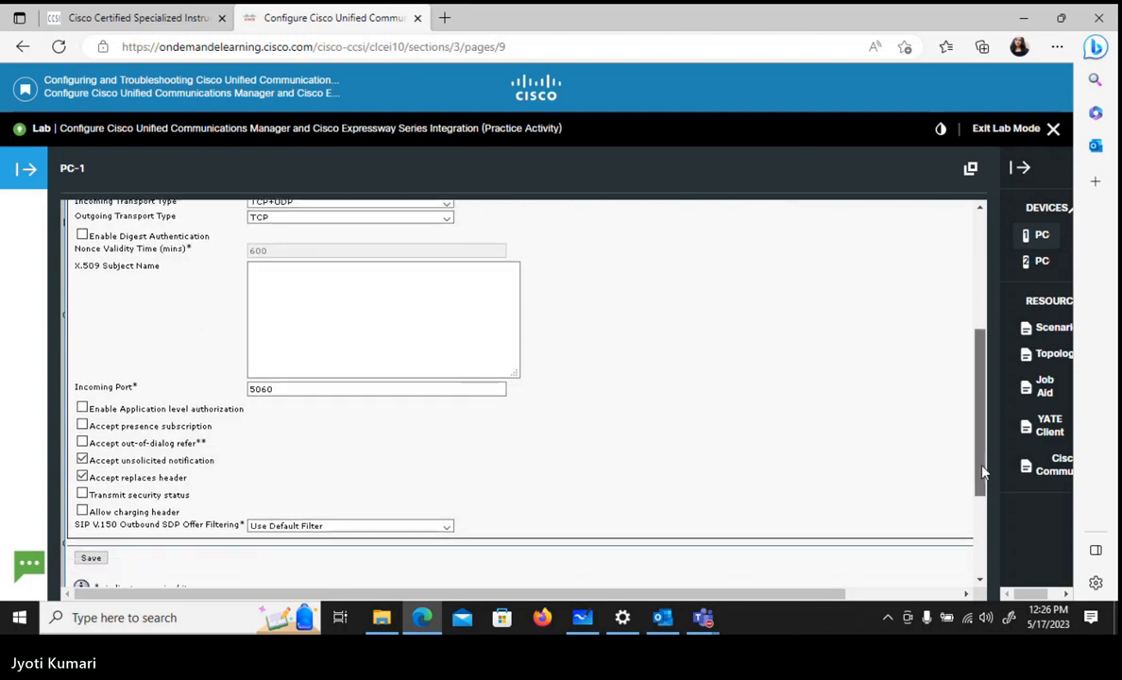
click(93, 558)
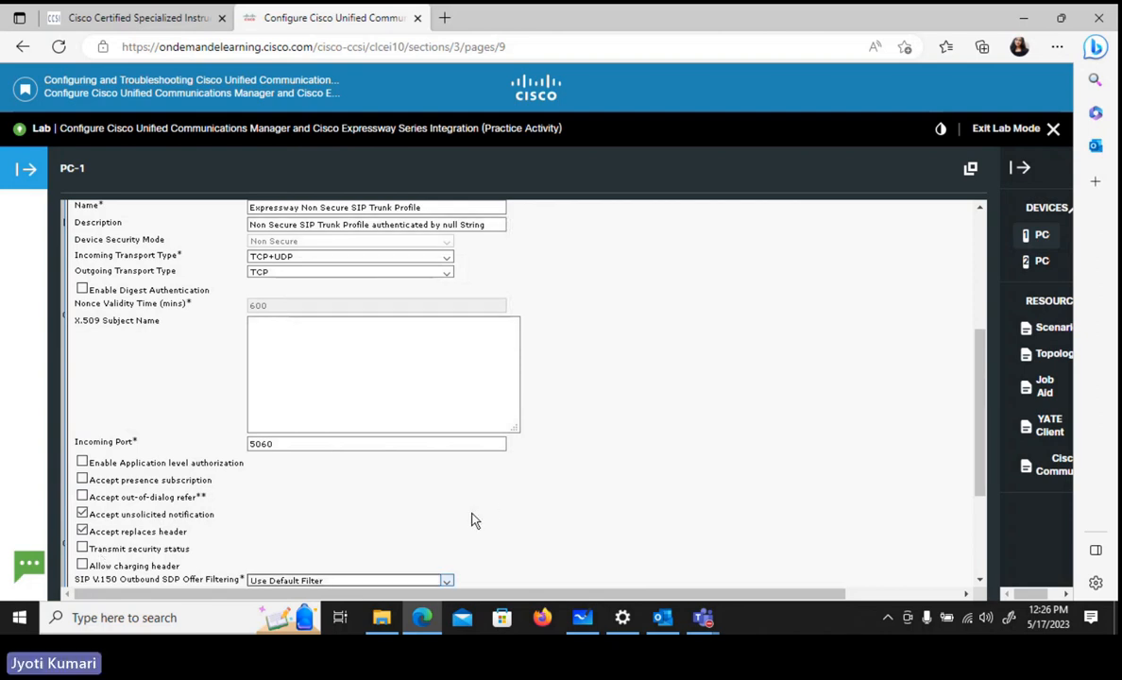
- Set the incoming port of the Expressway SIP trunk security profile to 5070 and save the change
scroll(904, 411, down, 2)
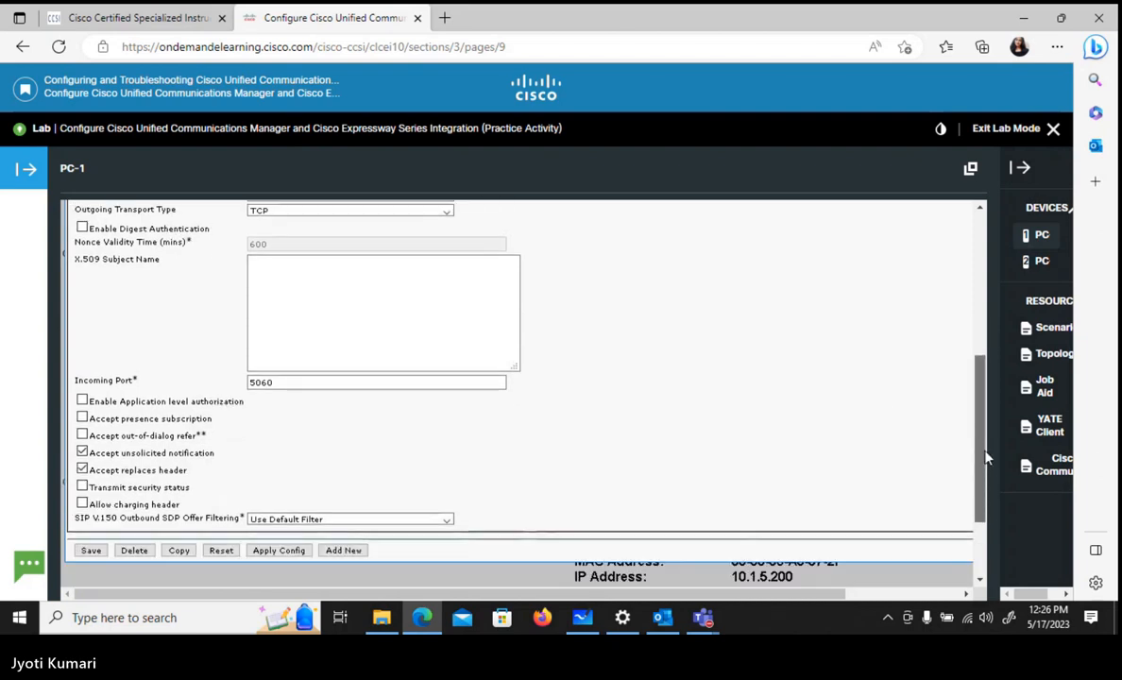
double_click(262, 379)
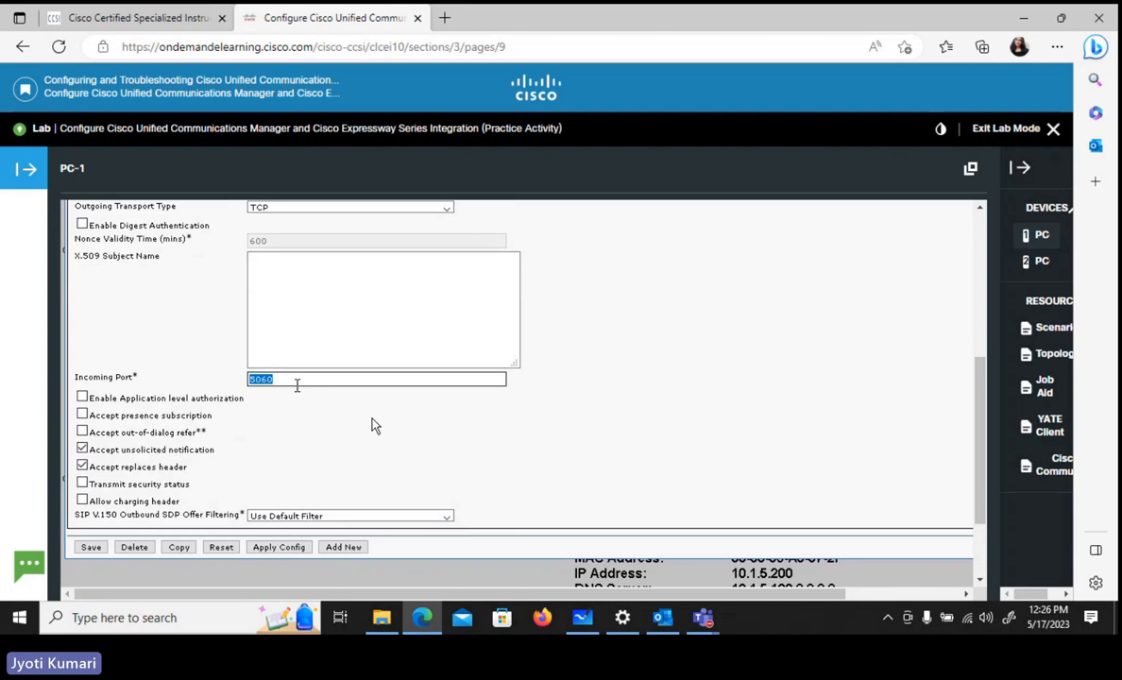
text(507)
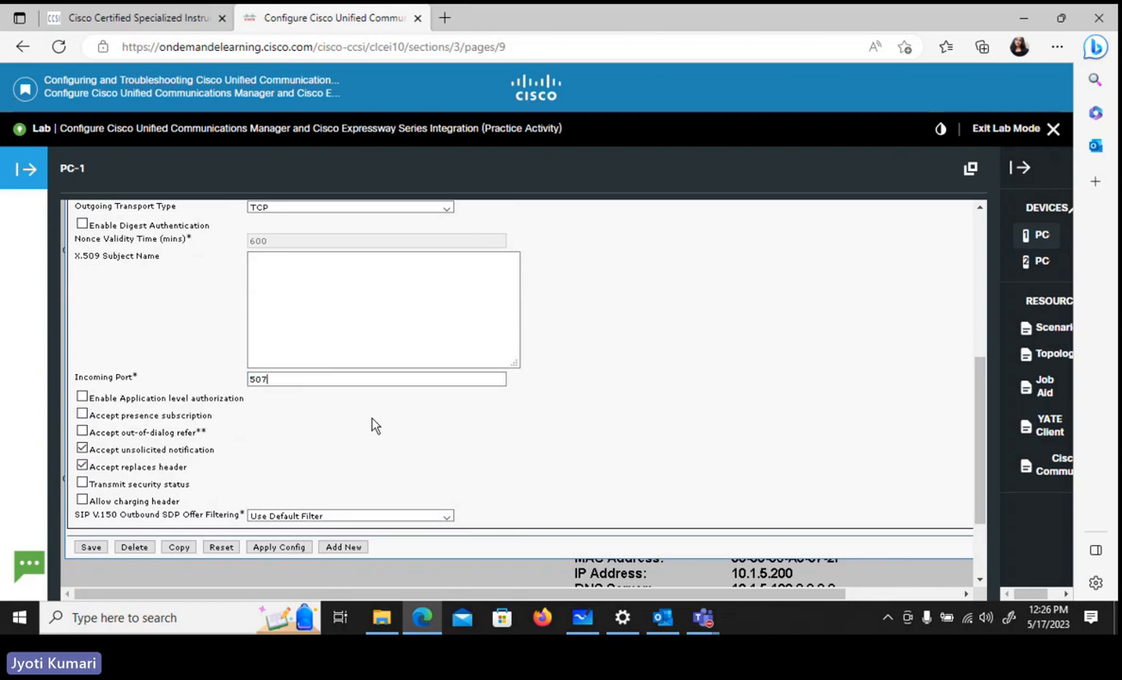
text(0)
scroll(796, 439, down, 2)
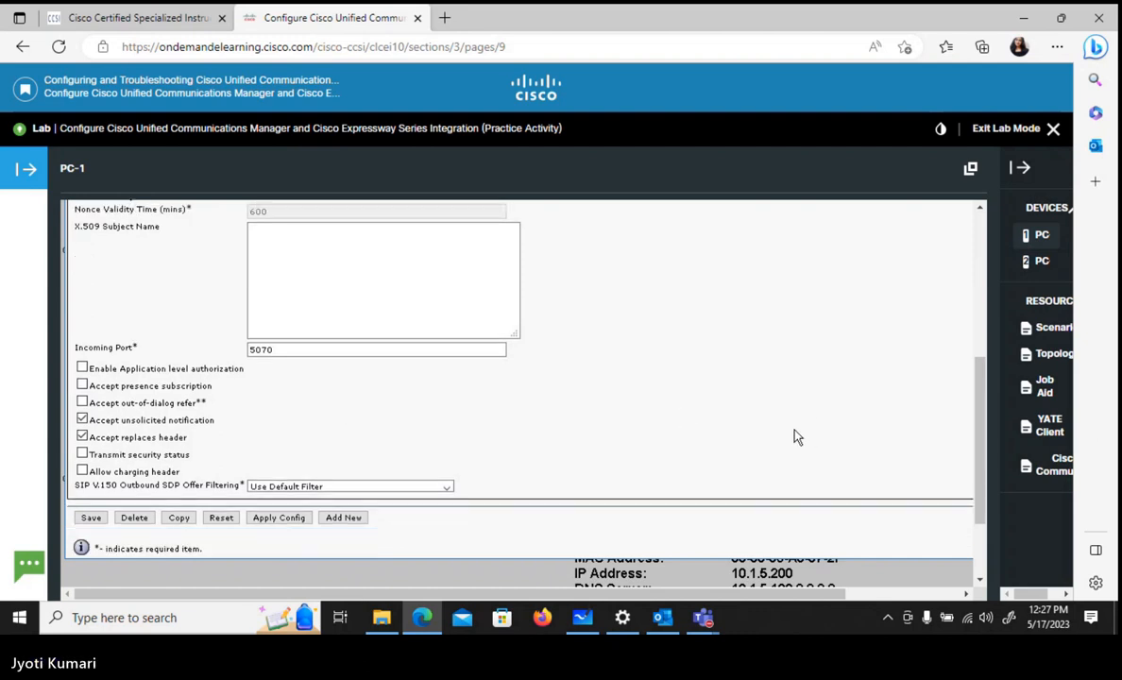
click(90, 495)
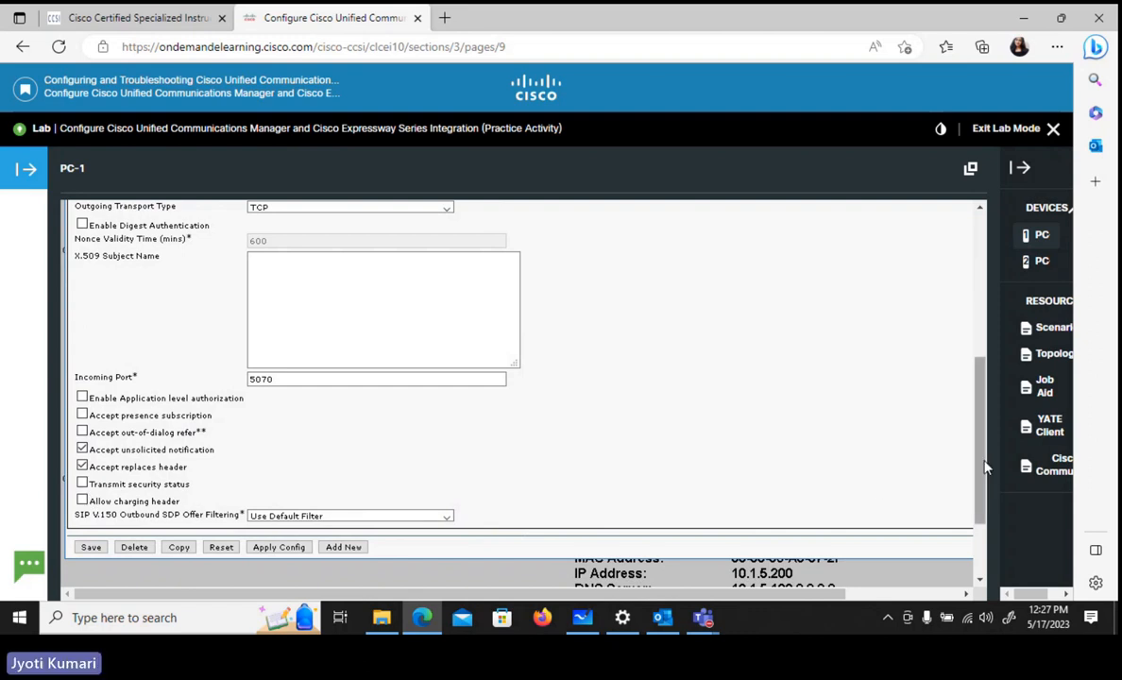
- Open the device trunk list and list all existing trunks
drag(982, 467, 982, 293)
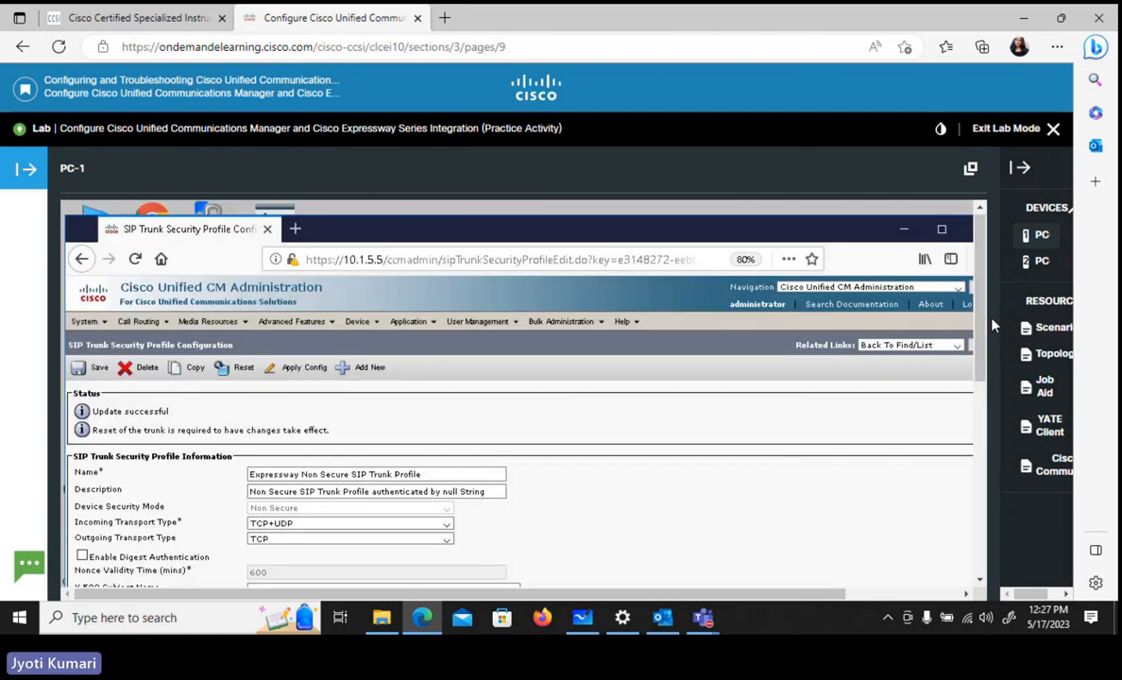
click(363, 322)
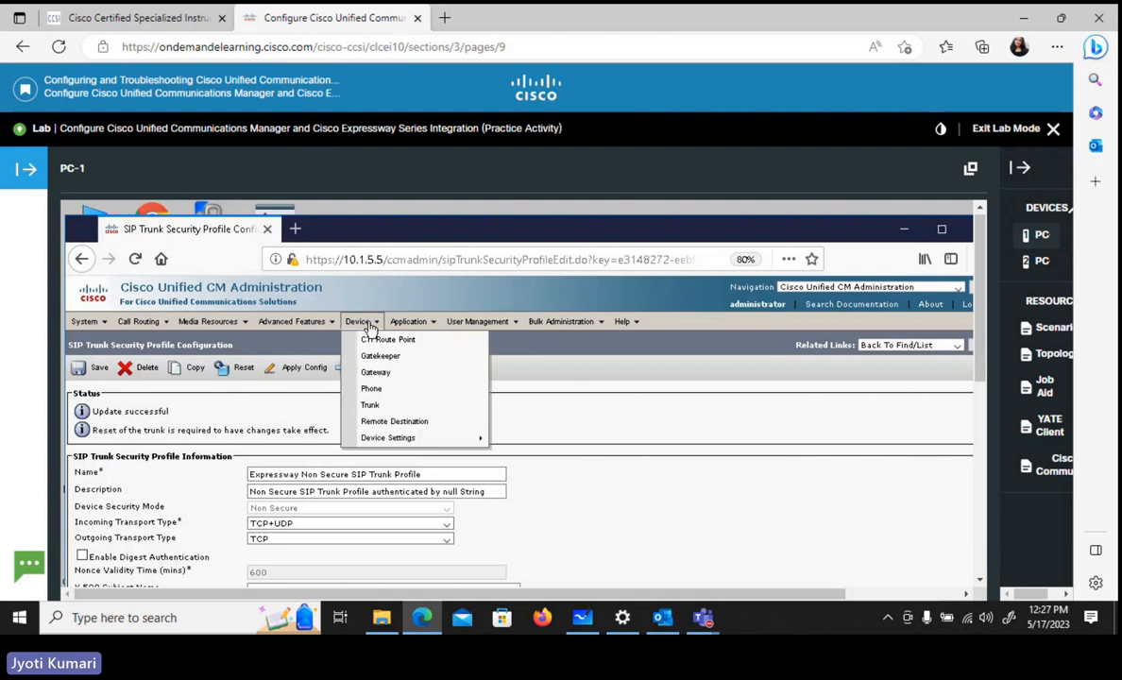
click(384, 408)
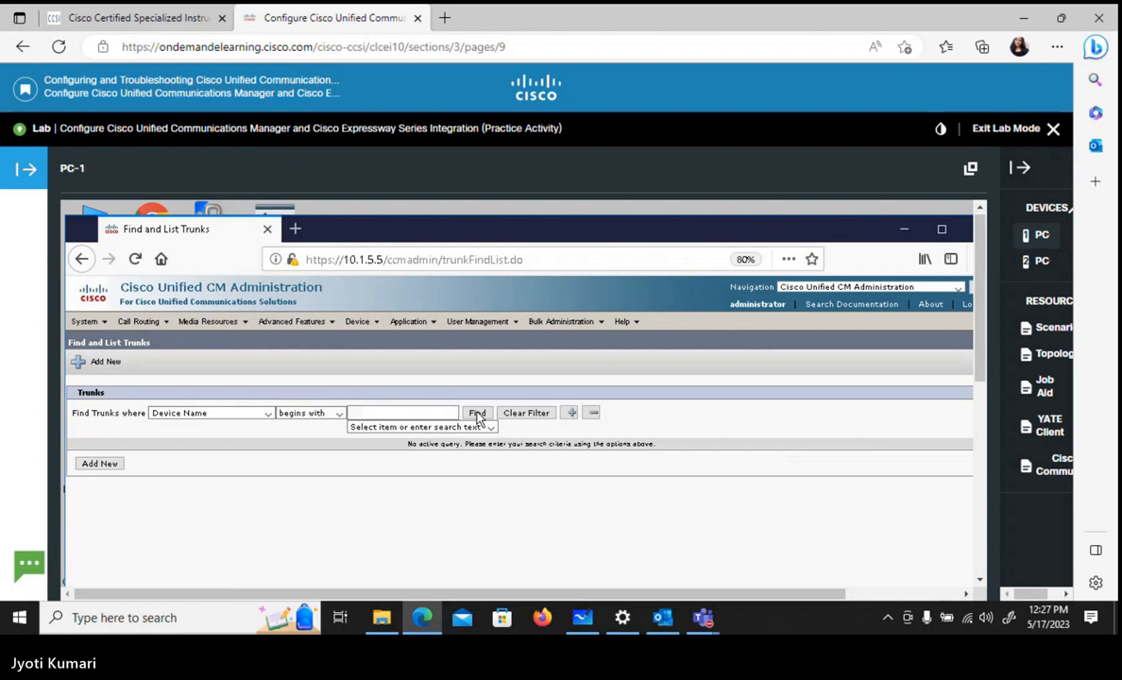
click(477, 413)
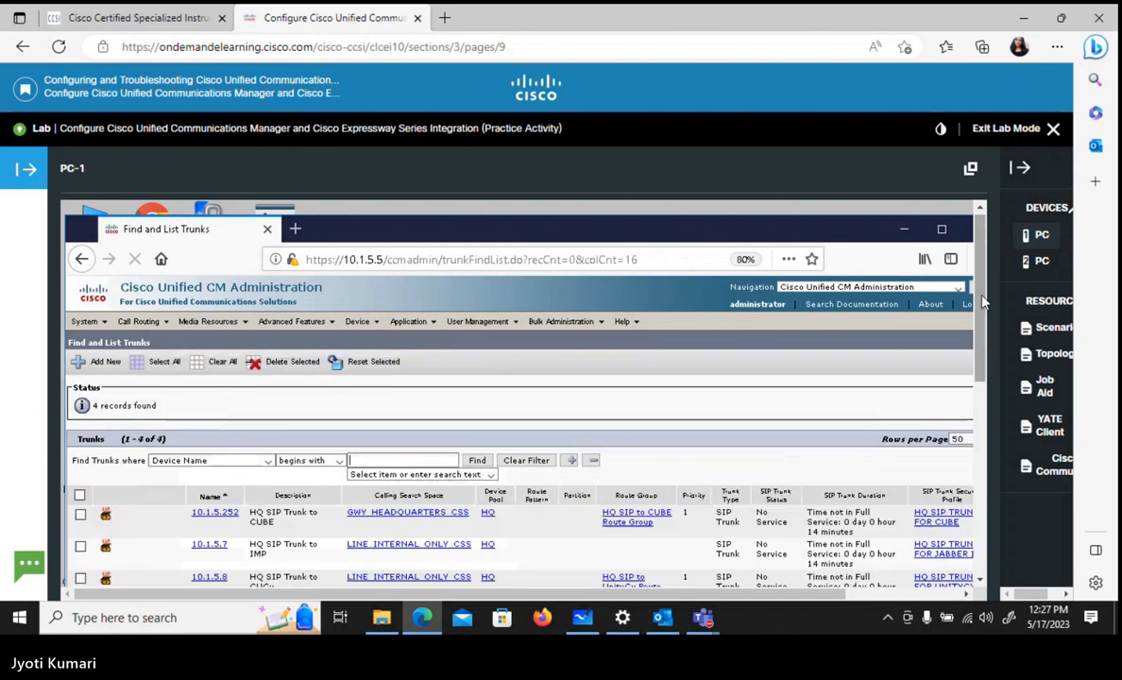
- Add a new trunk with trunk type SIP Trunk, device protocol SIP and the default service type, and proceed to its configuration
drag(983, 300, 1002, 357)
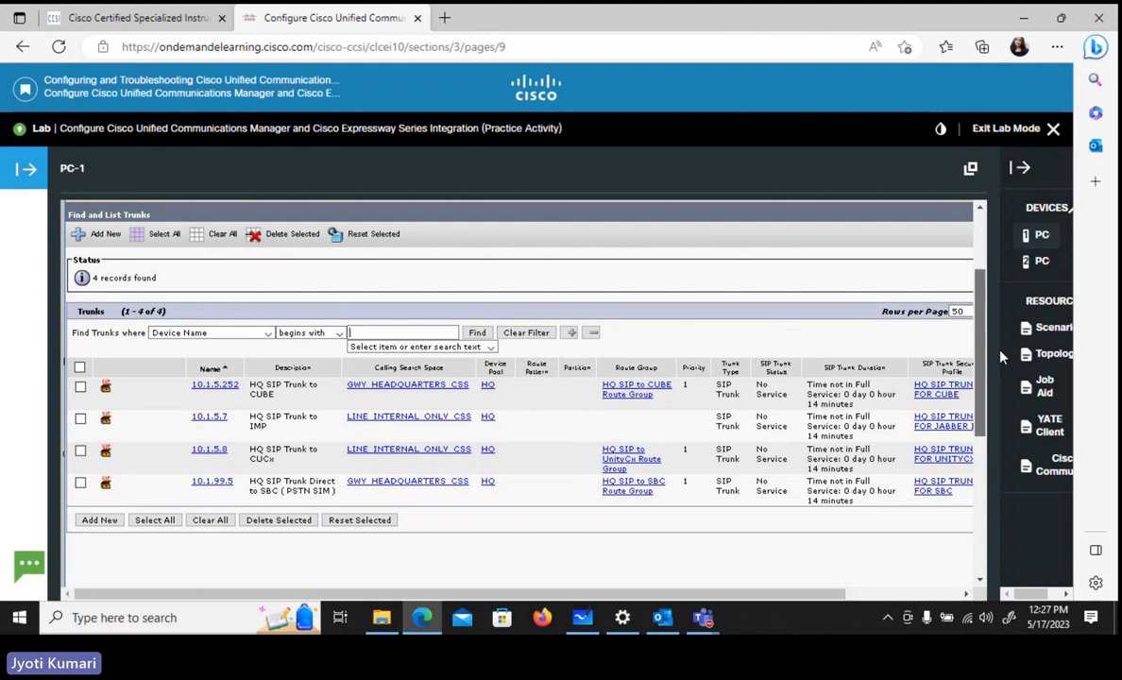
click(87, 528)
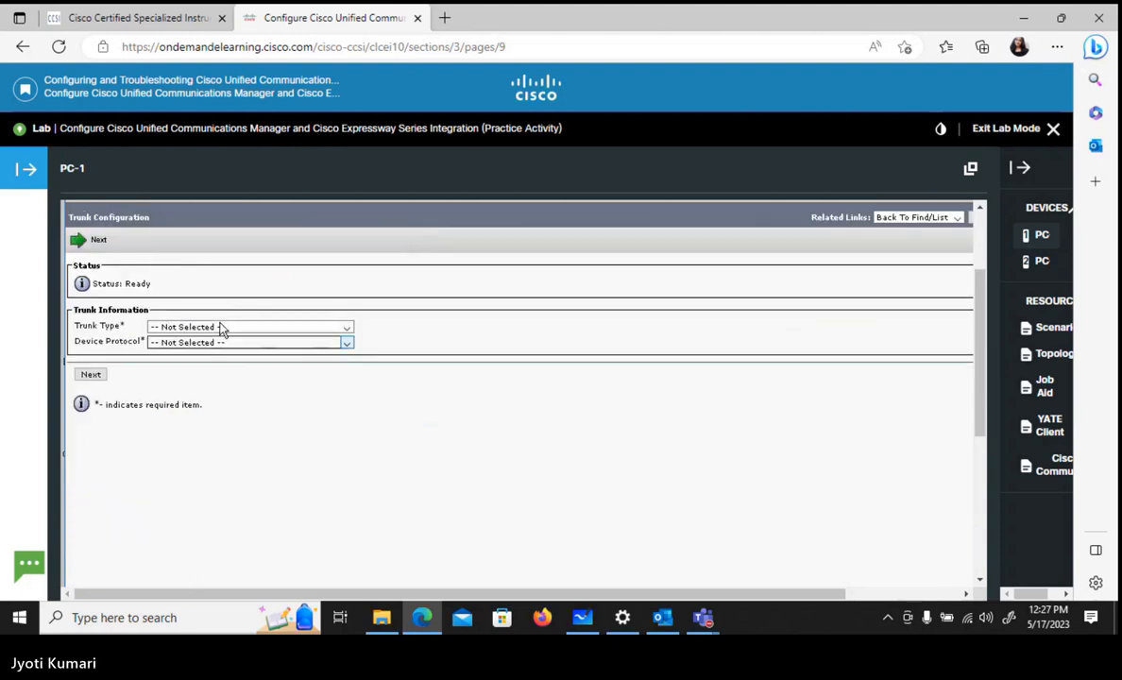
click(222, 327)
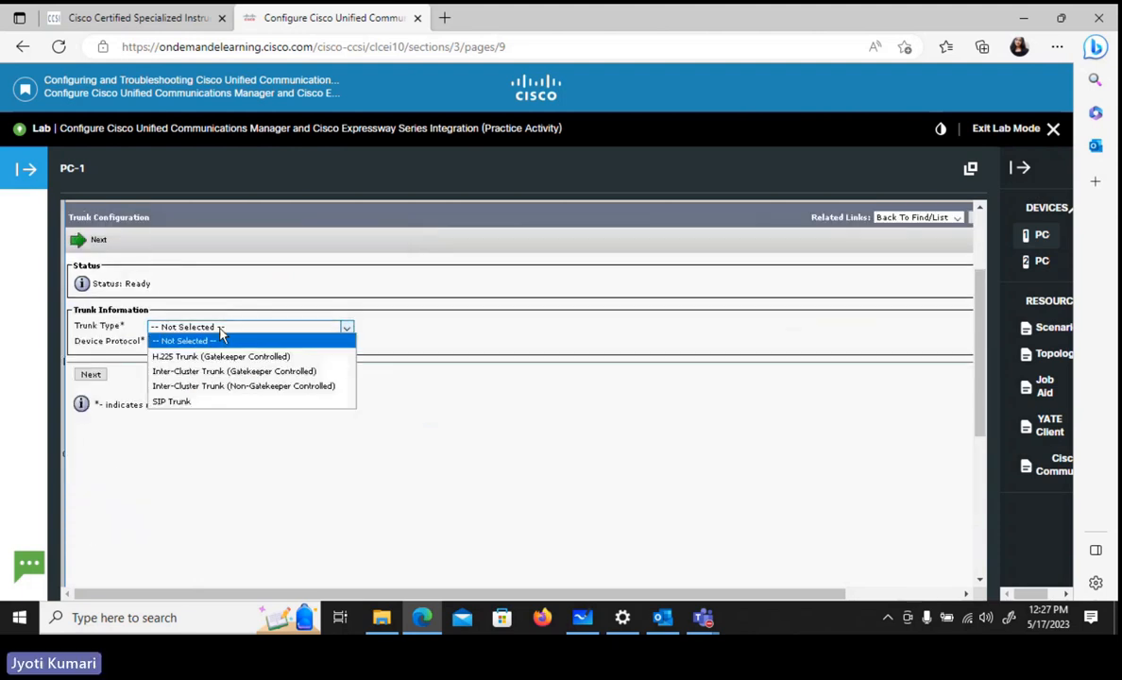
click(218, 403)
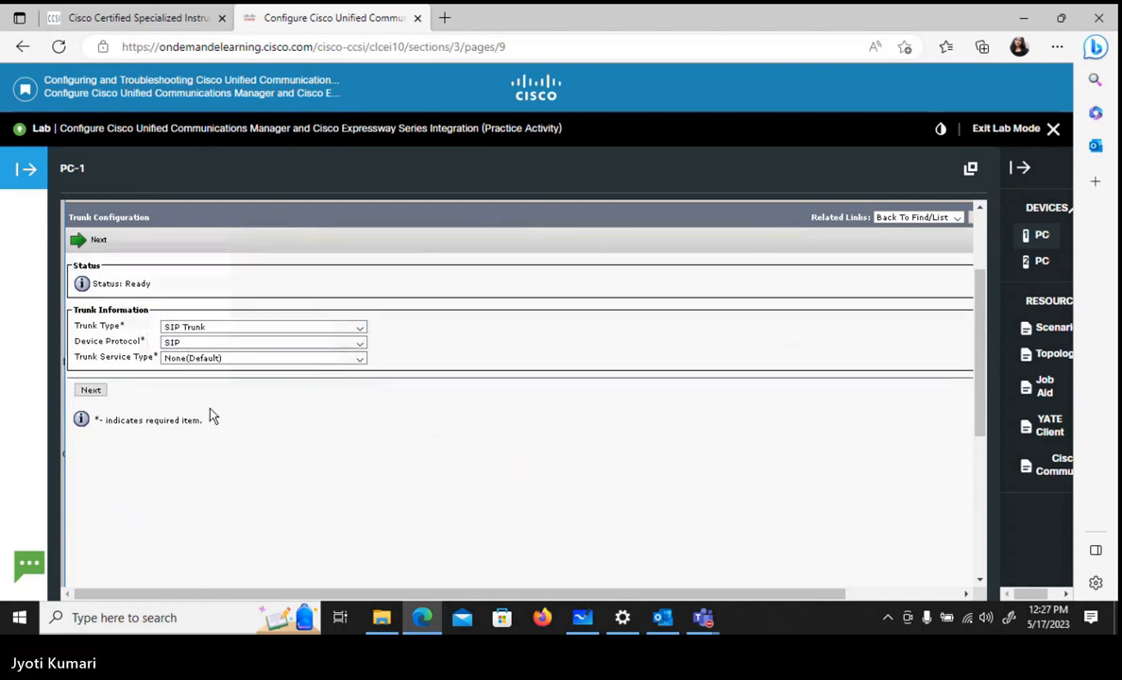
click(90, 392)
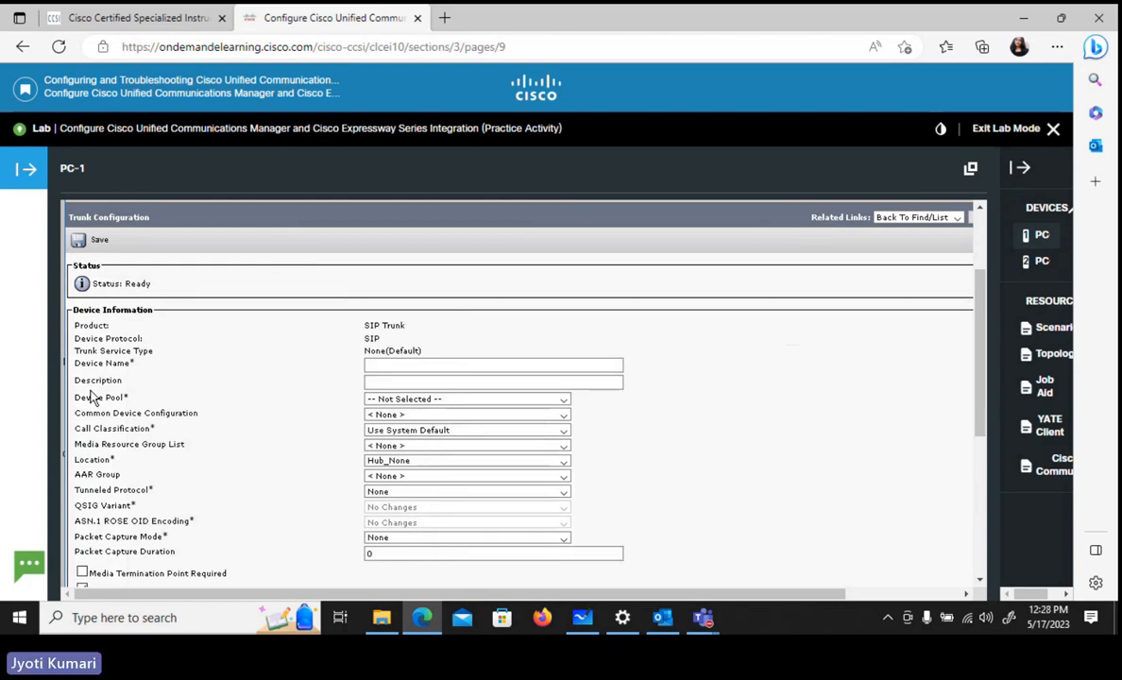
- Name the trunk device Trunk_to_EXP and assign it to the HQ device pool
click(380, 366)
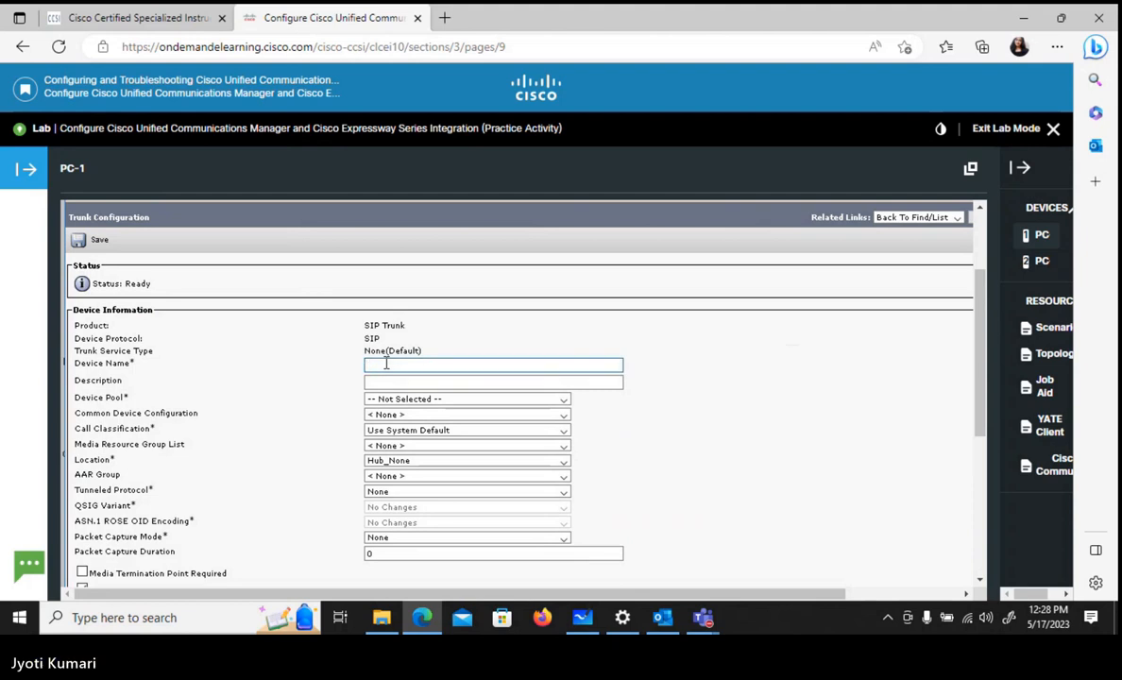
click(385, 365)
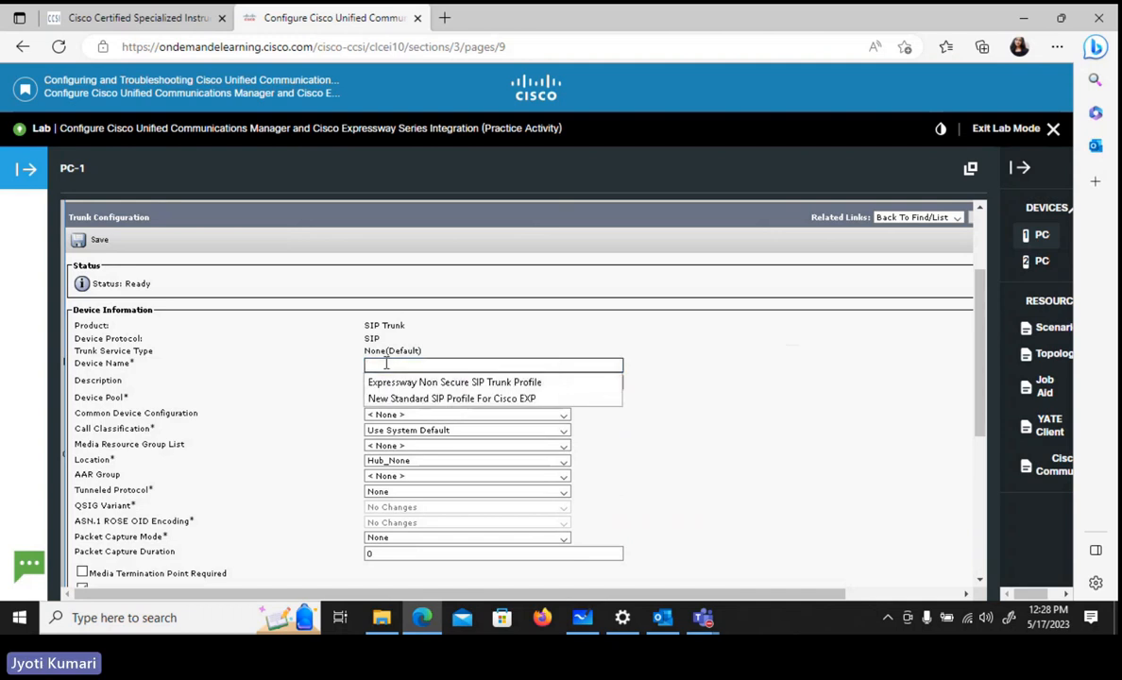
text(Trunk)
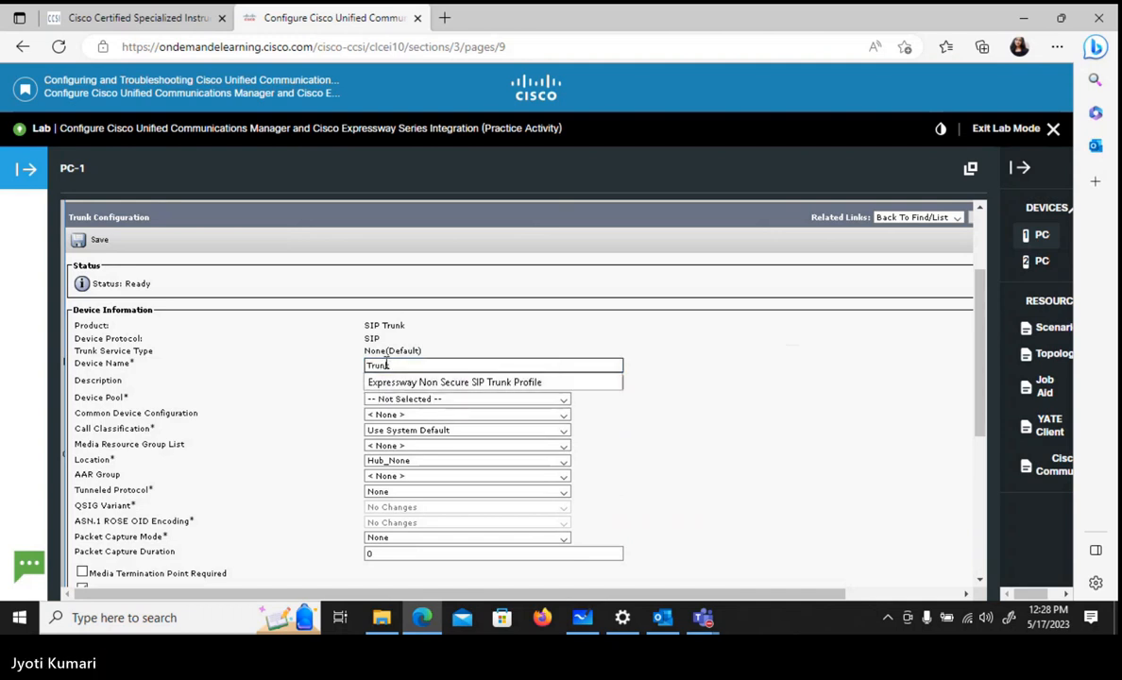
text(_)
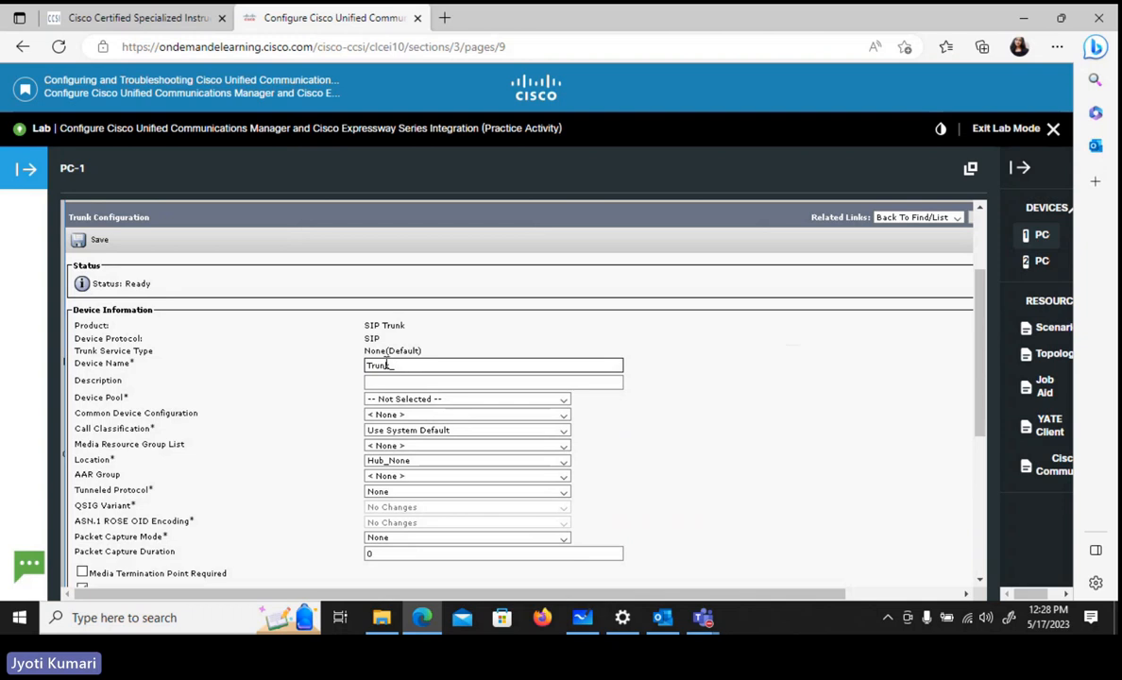
text(to_)
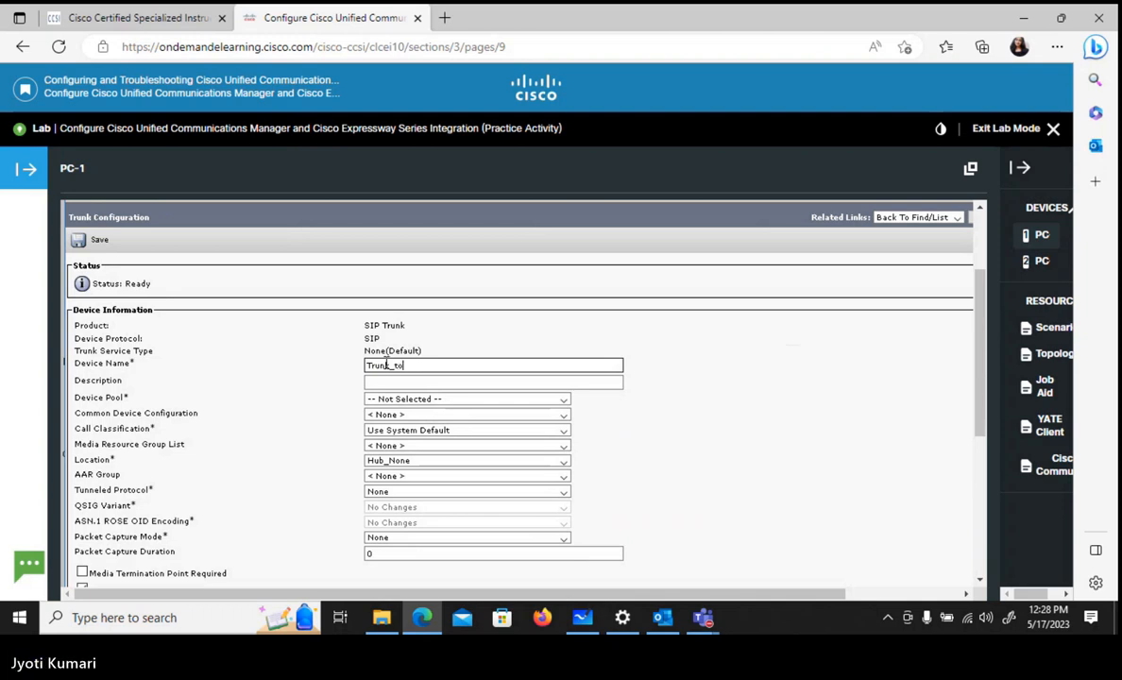
text(EXP)
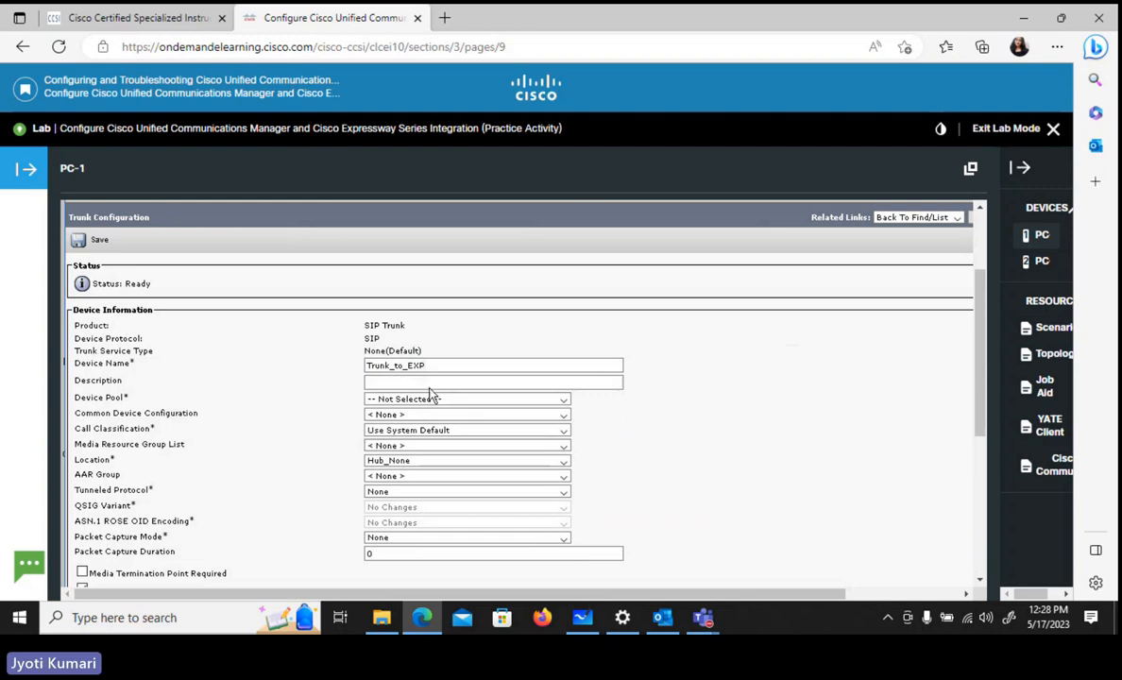
click(429, 398)
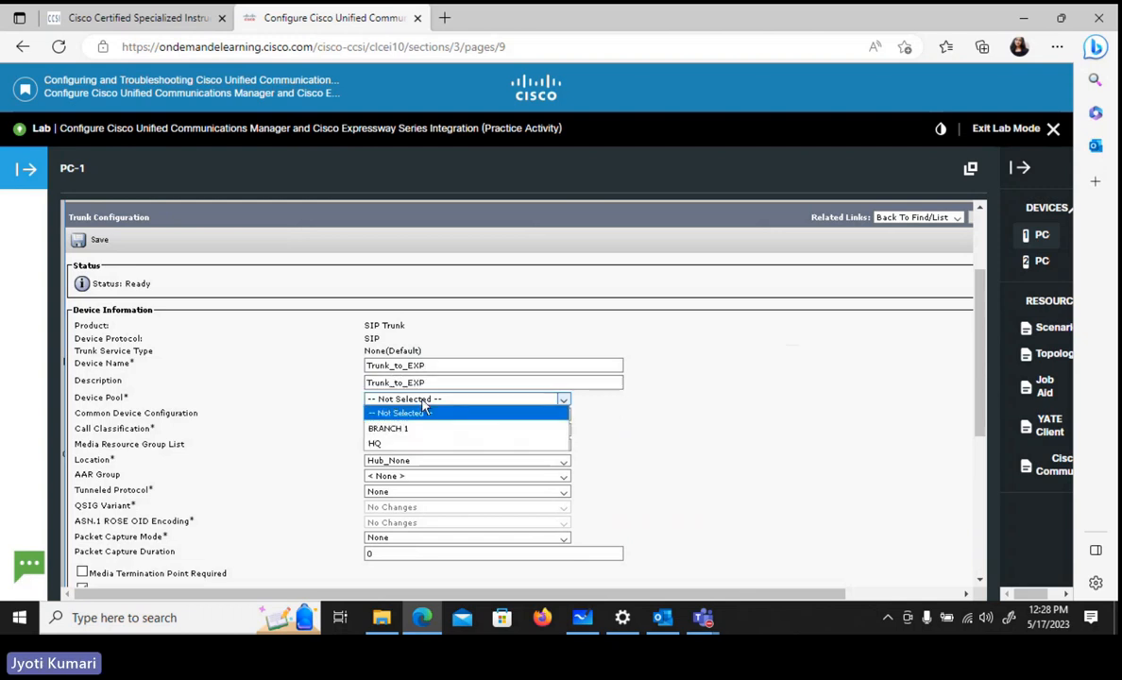
click(387, 446)
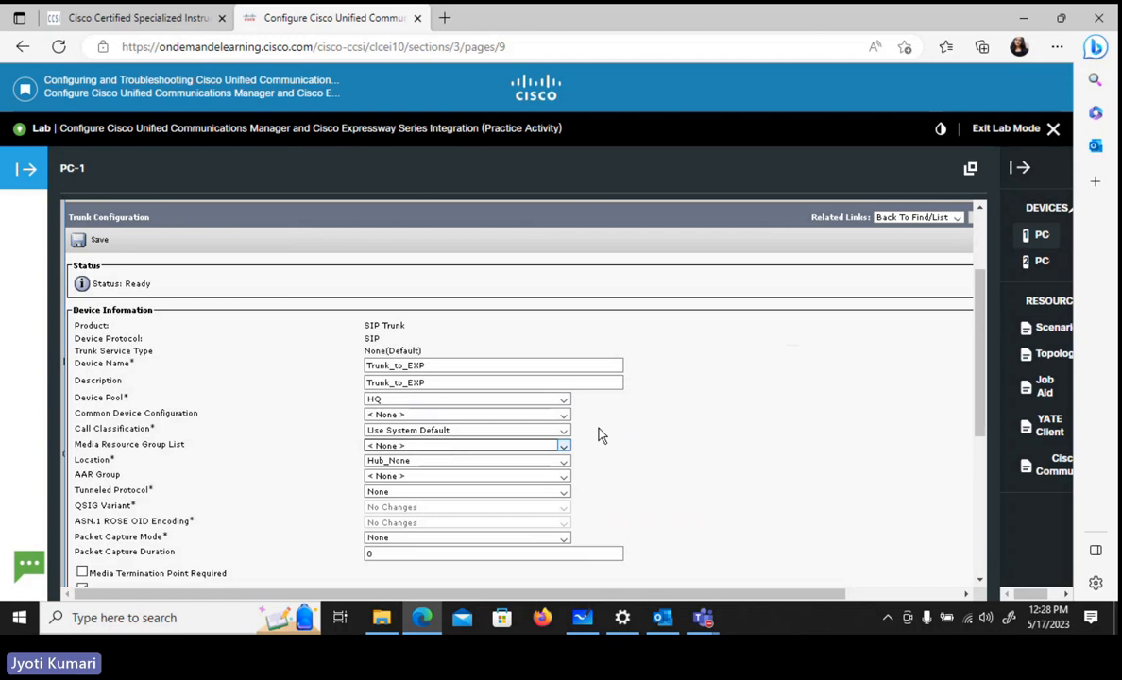
- Set the calling search space for the trunk's inbound calls to GWY_HEADQUARTERS_CSS
scroll(621, 435, down, 1)
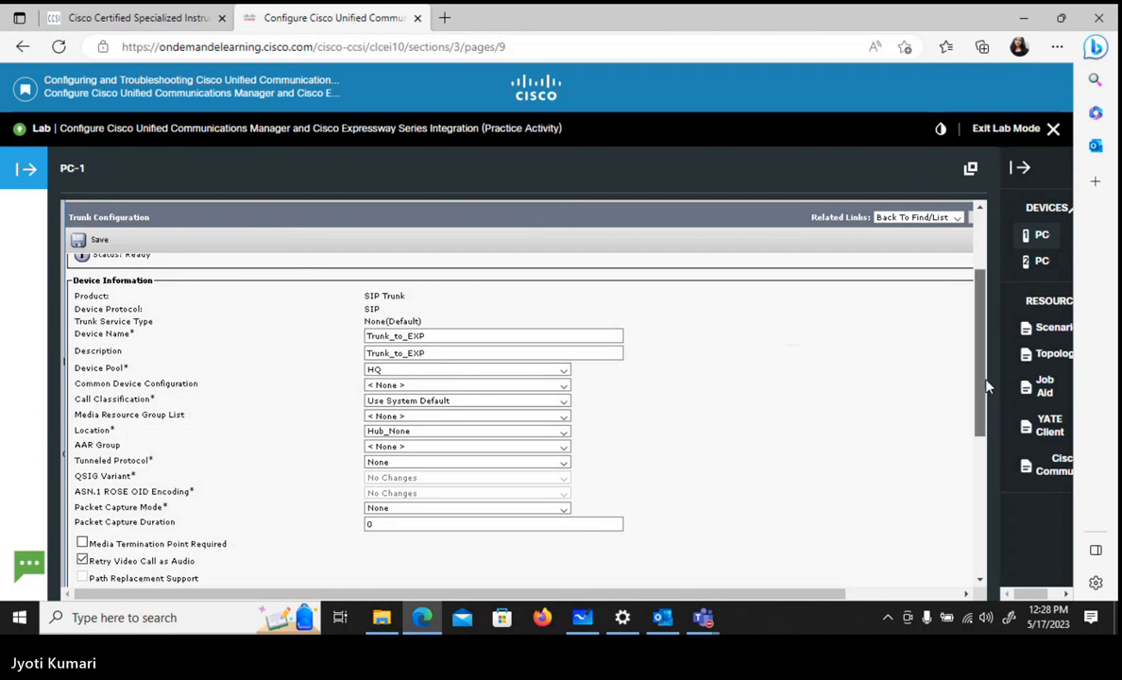
drag(984, 382, 986, 456)
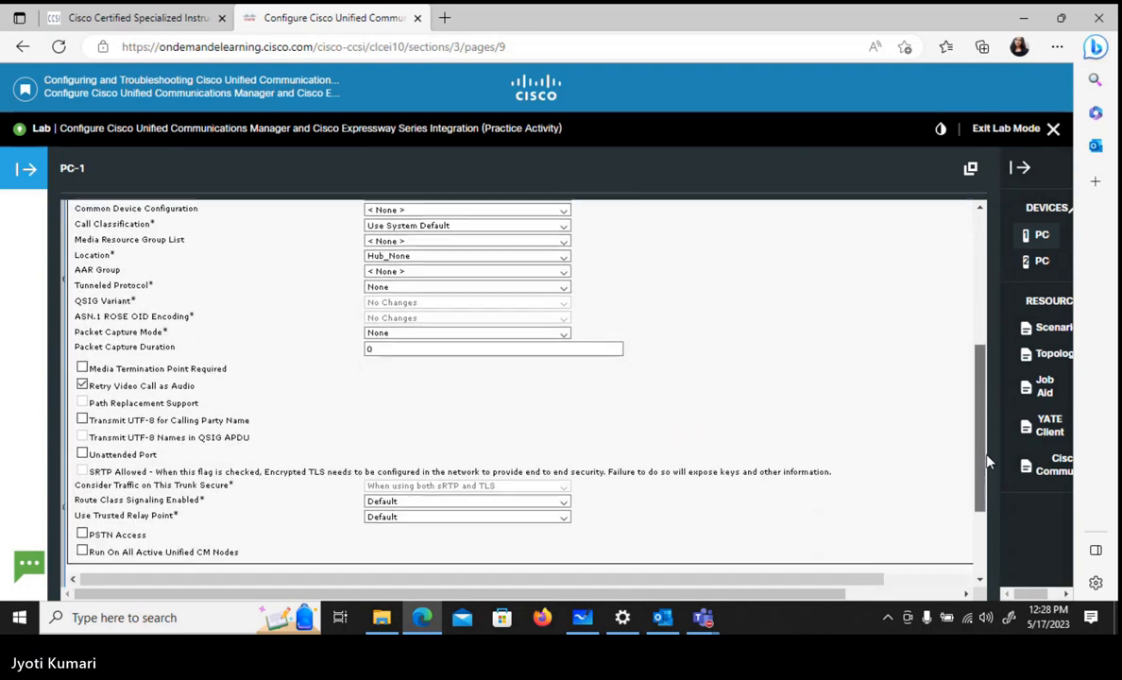
scroll(832, 404, down, 2)
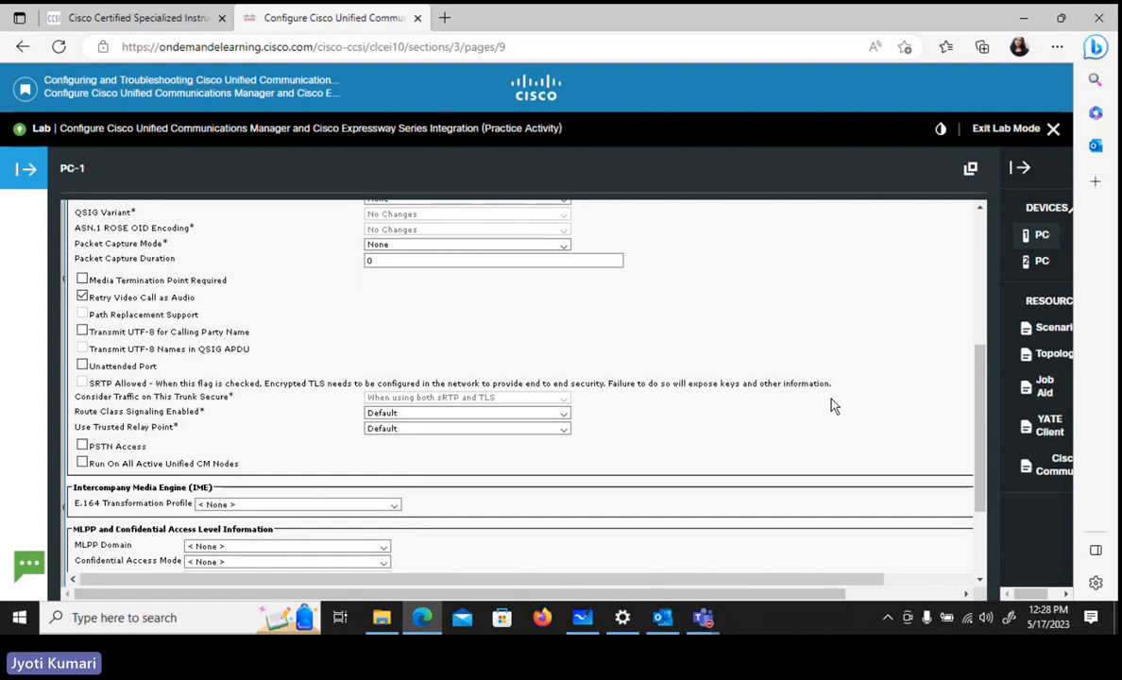
scroll(832, 404, down, 3)
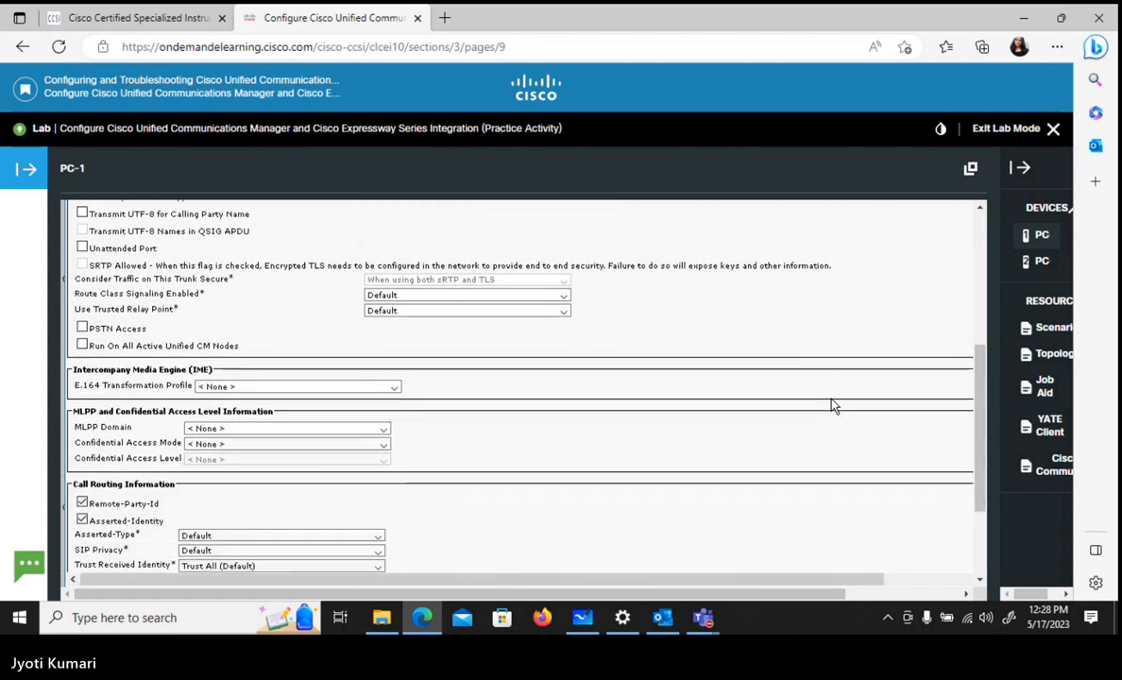
scroll(832, 404, down, 5)
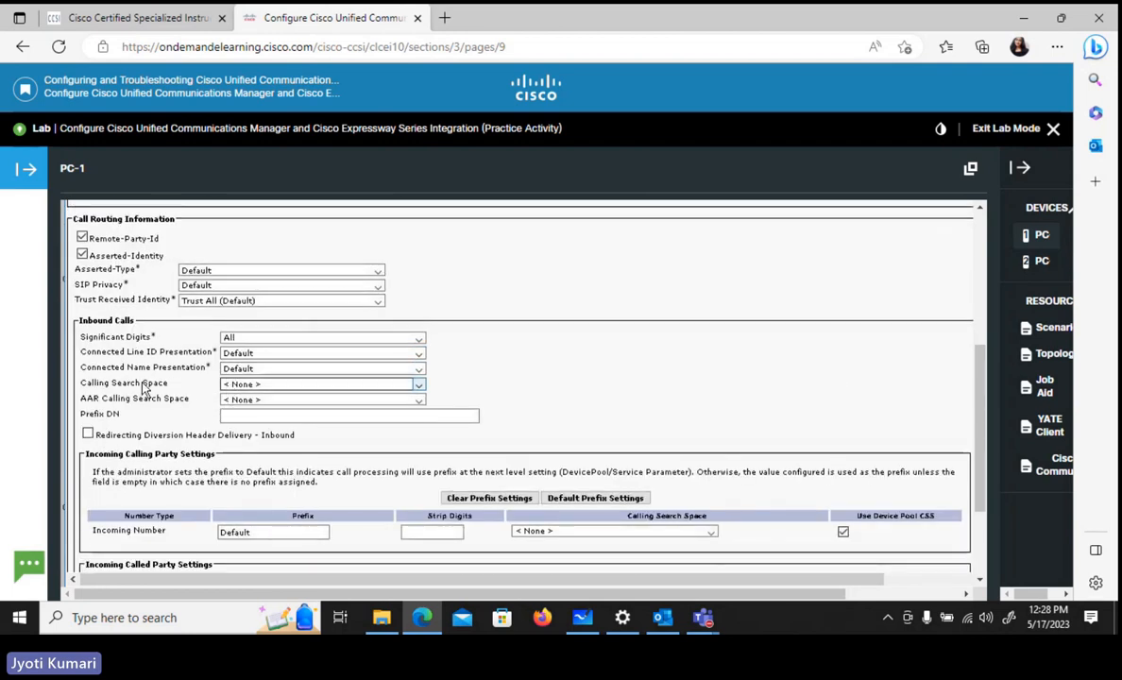
click(241, 386)
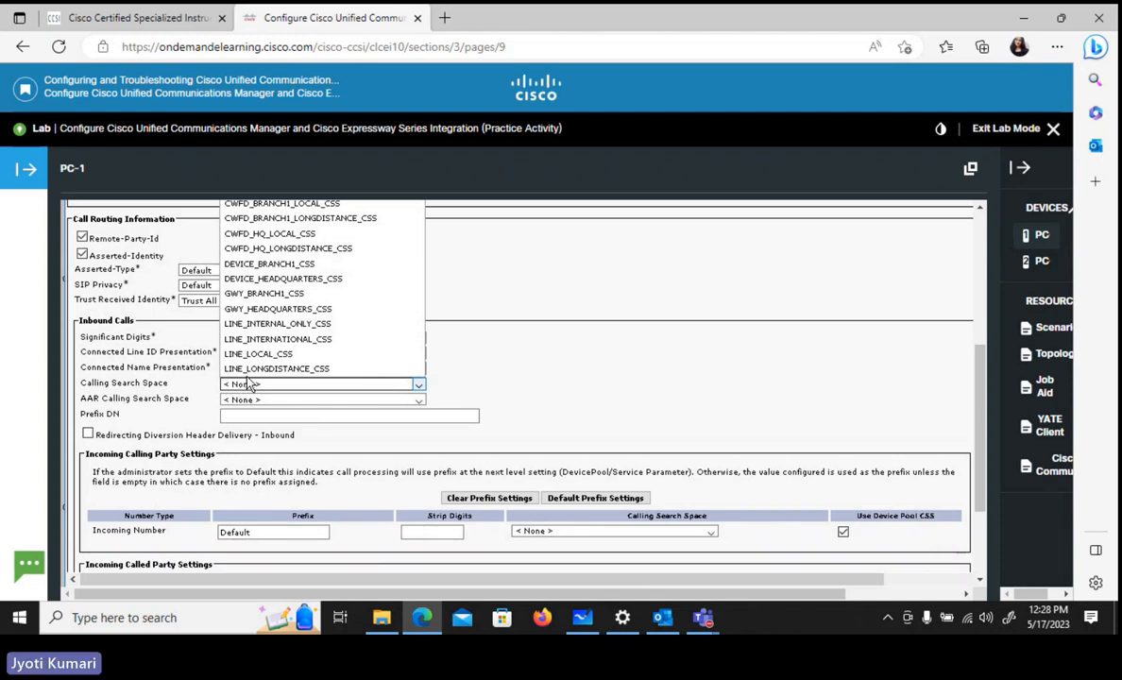
click(350, 314)
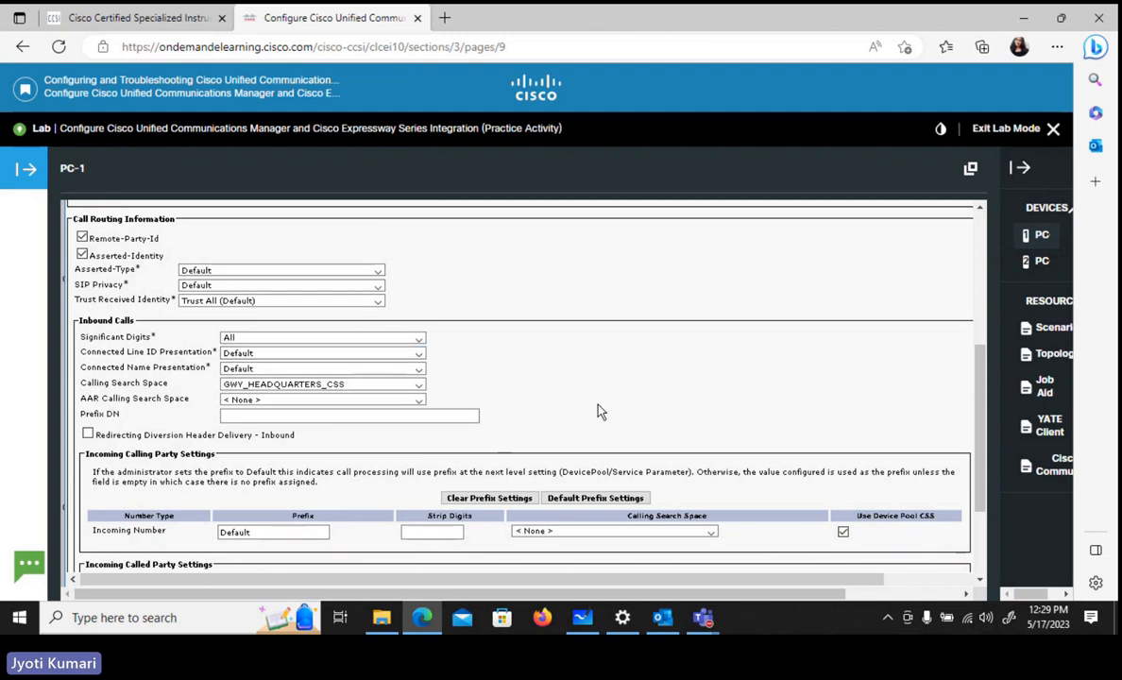
- Enter 10.1.5.21 as the trunk's first SIP destination address
scroll(597, 411, down, 1)
scroll(597, 411, down, 3)
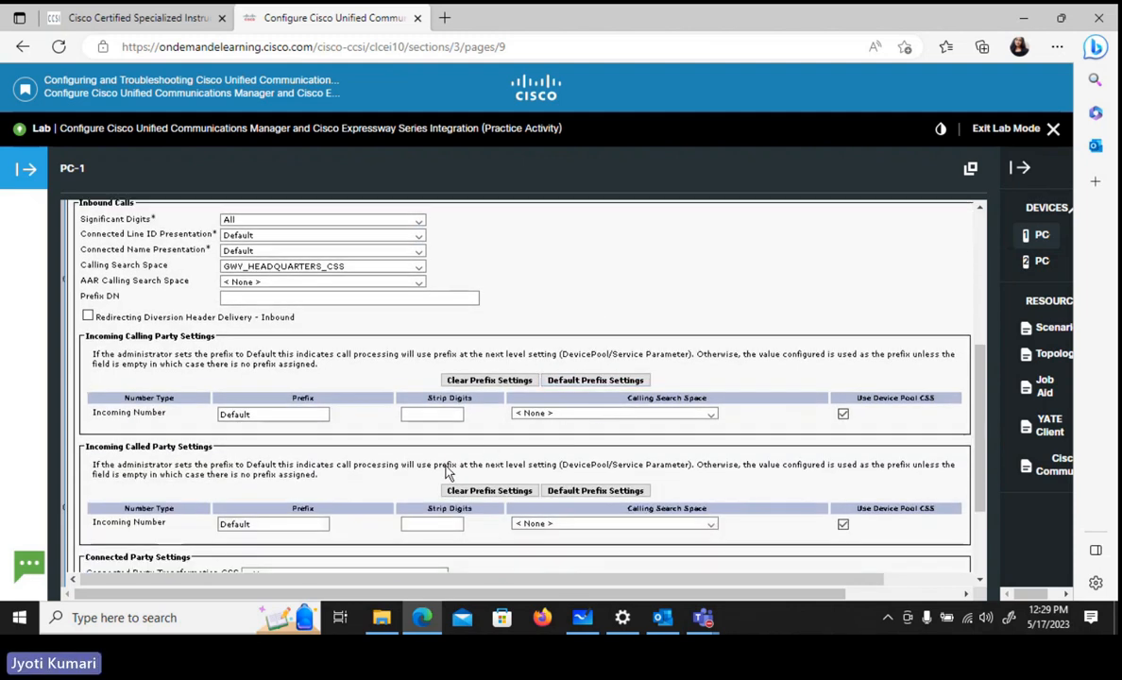
scroll(447, 467, down, 6)
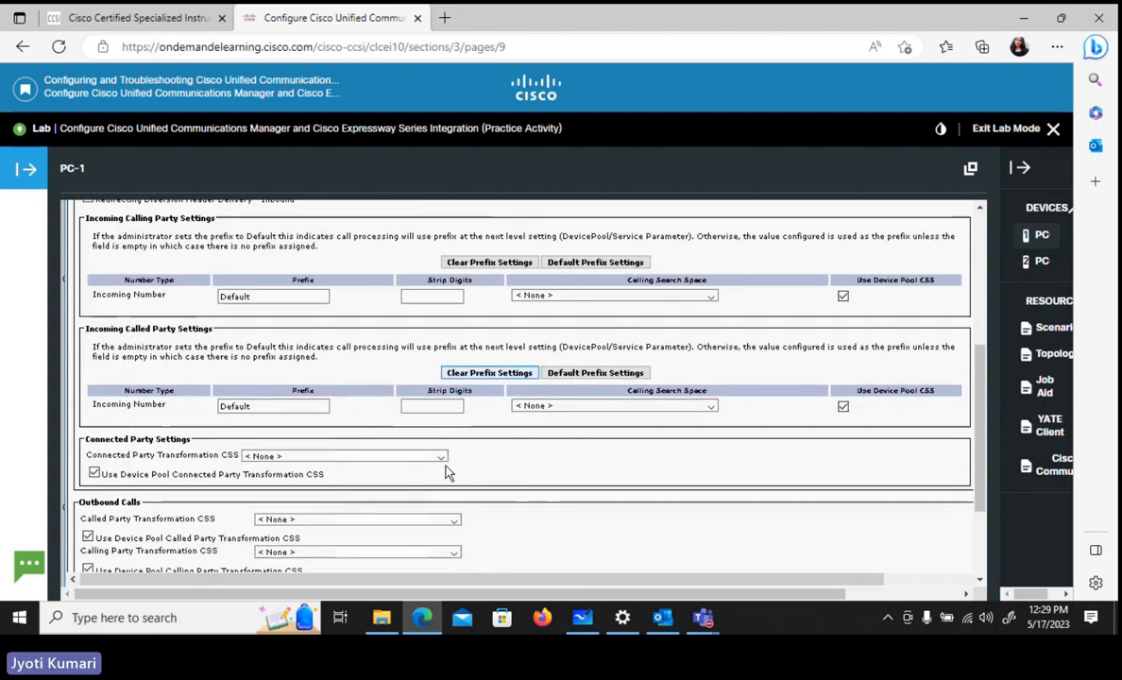
scroll(448, 472, down, 3)
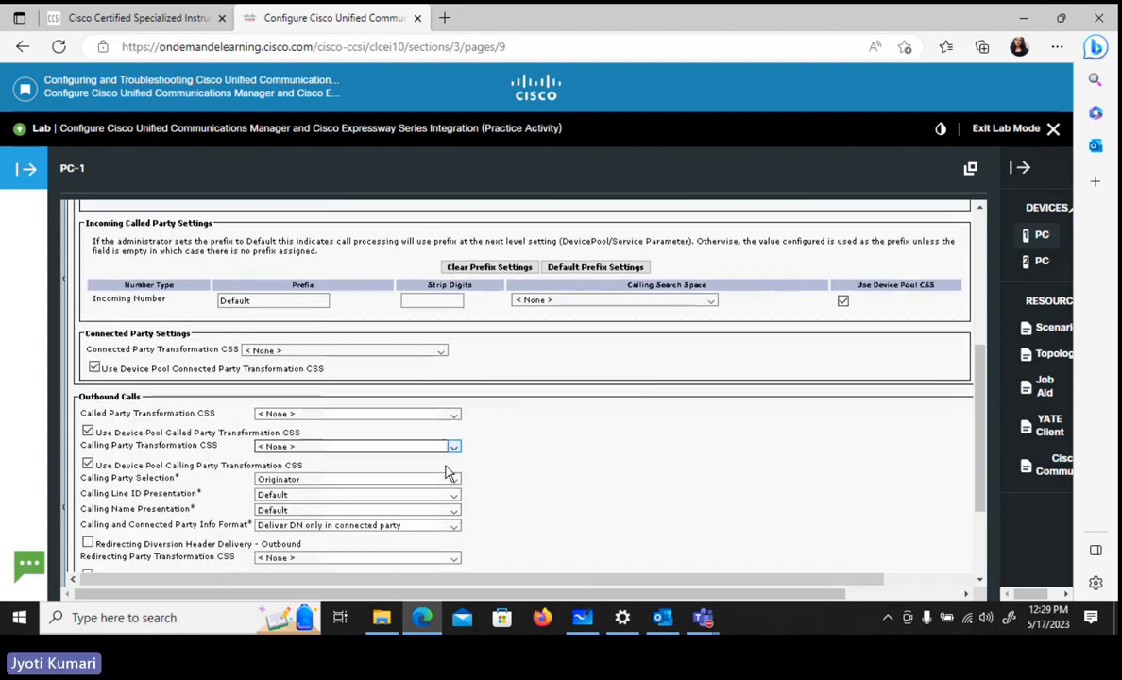
scroll(448, 472, down, 1)
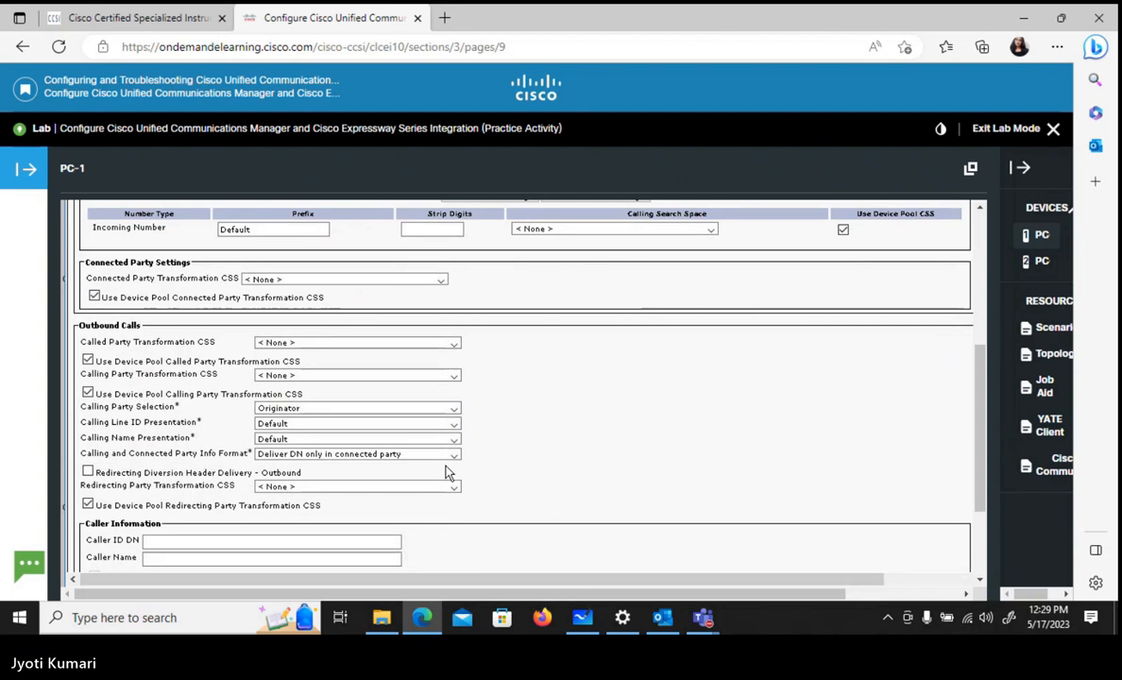
scroll(448, 473, down, 5)
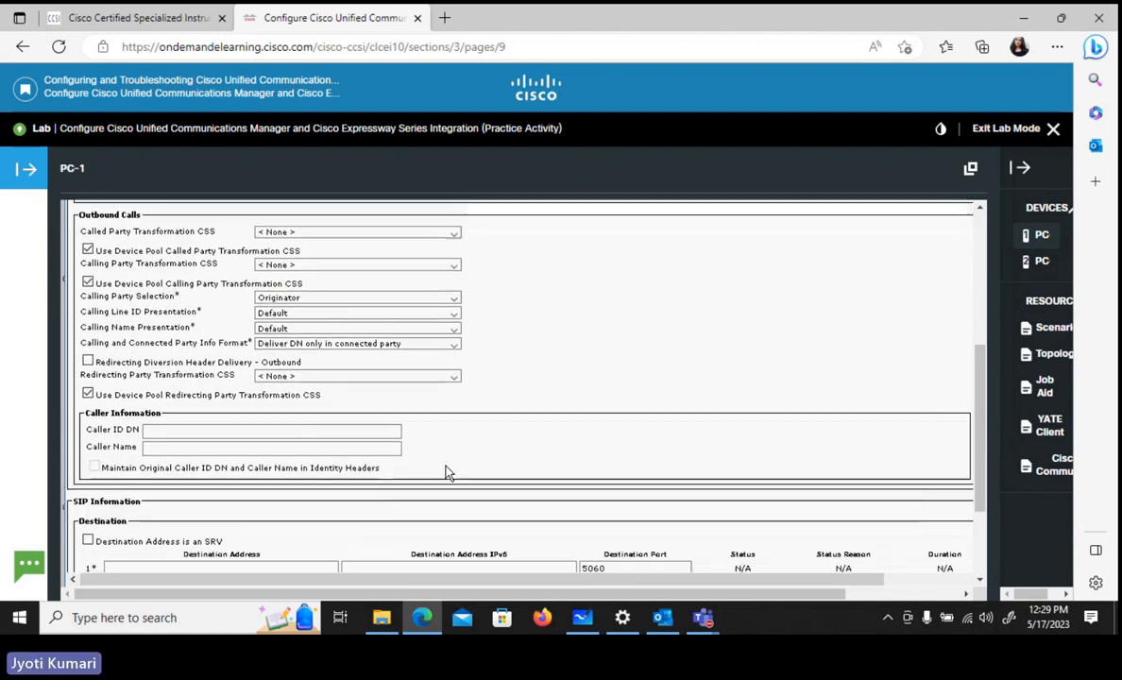
scroll(448, 472, down, 4)
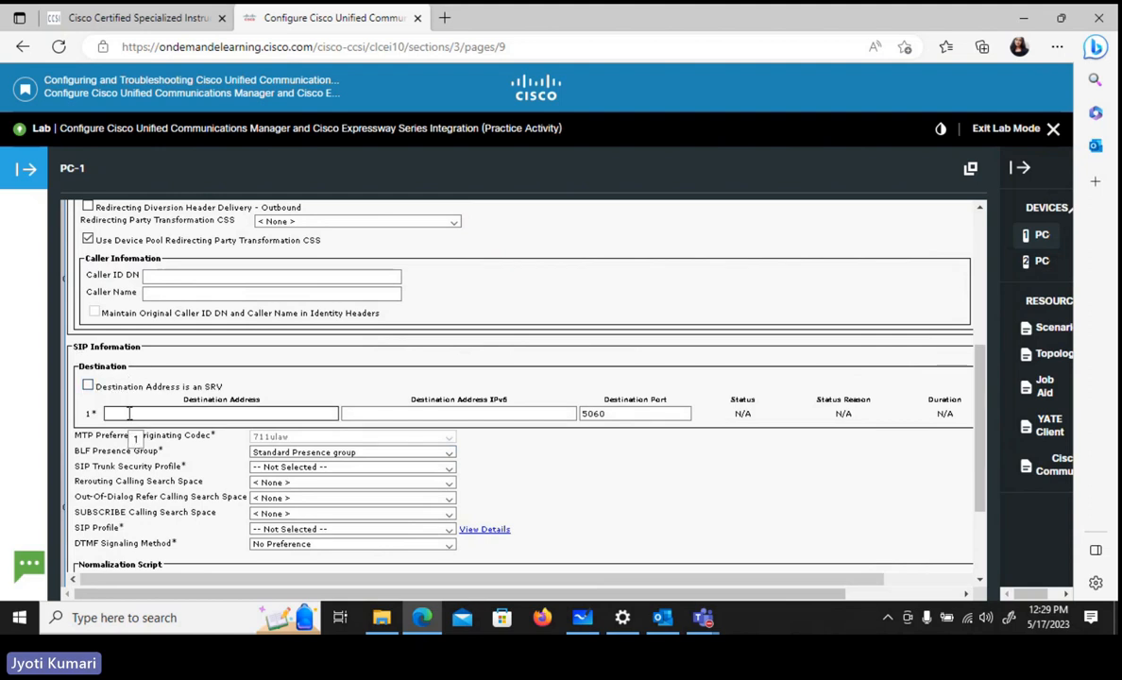
click(129, 413)
text(10.1.5.21)
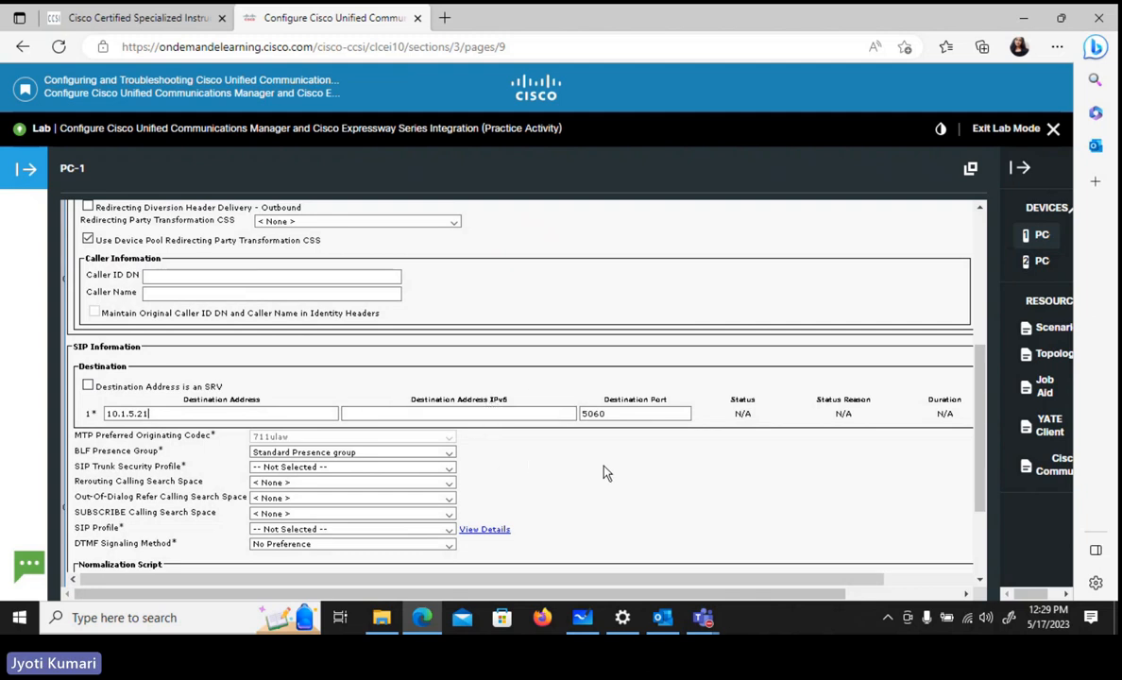
- Assign the SIP profile "New Standard SIP Profile For Cisco EXP" and the security profile "Expressway Non Secure SIP Trunk Profile" to the trunk
scroll(605, 473, down, 1)
scroll(605, 473, down, 4)
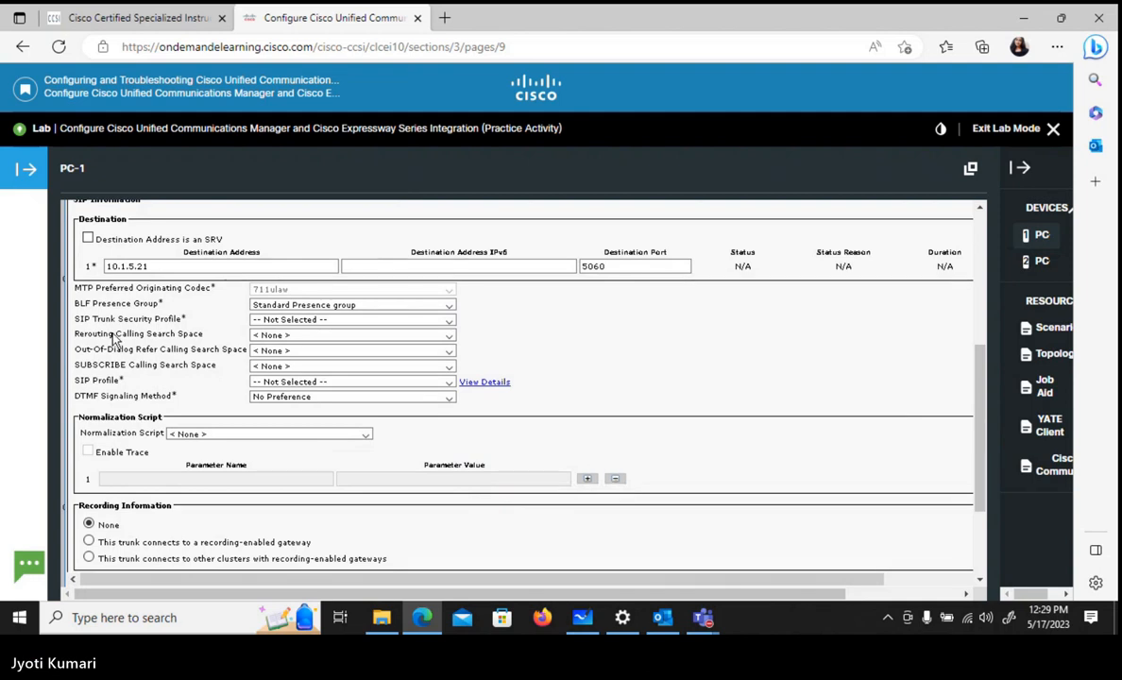
click(272, 382)
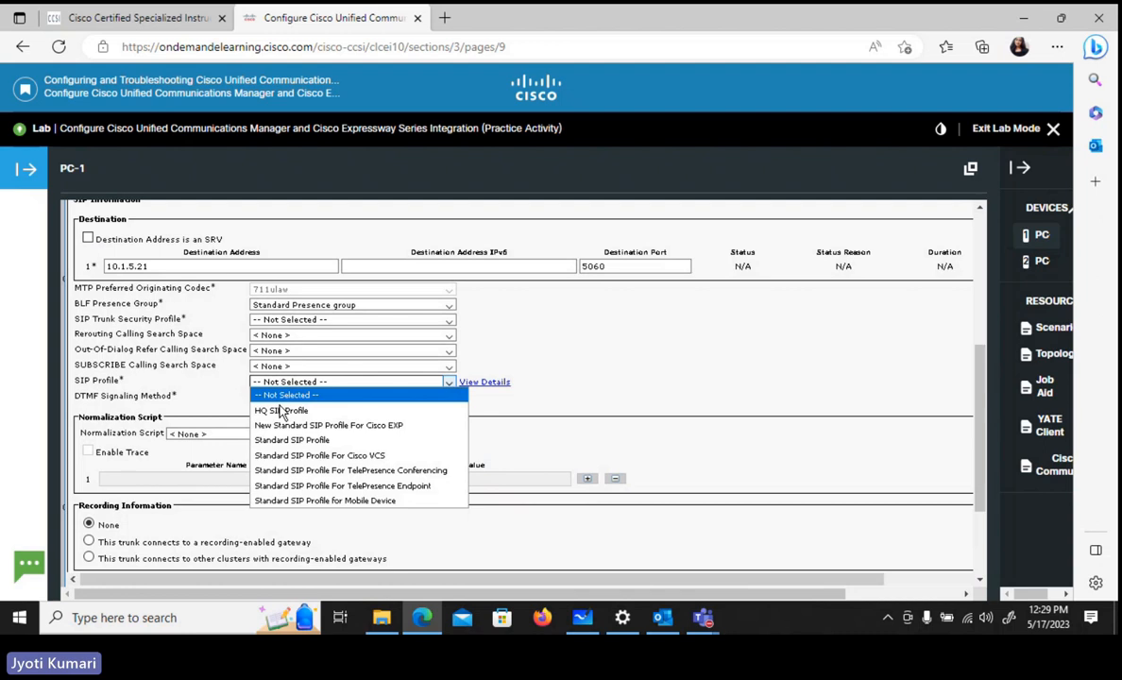
click(289, 426)
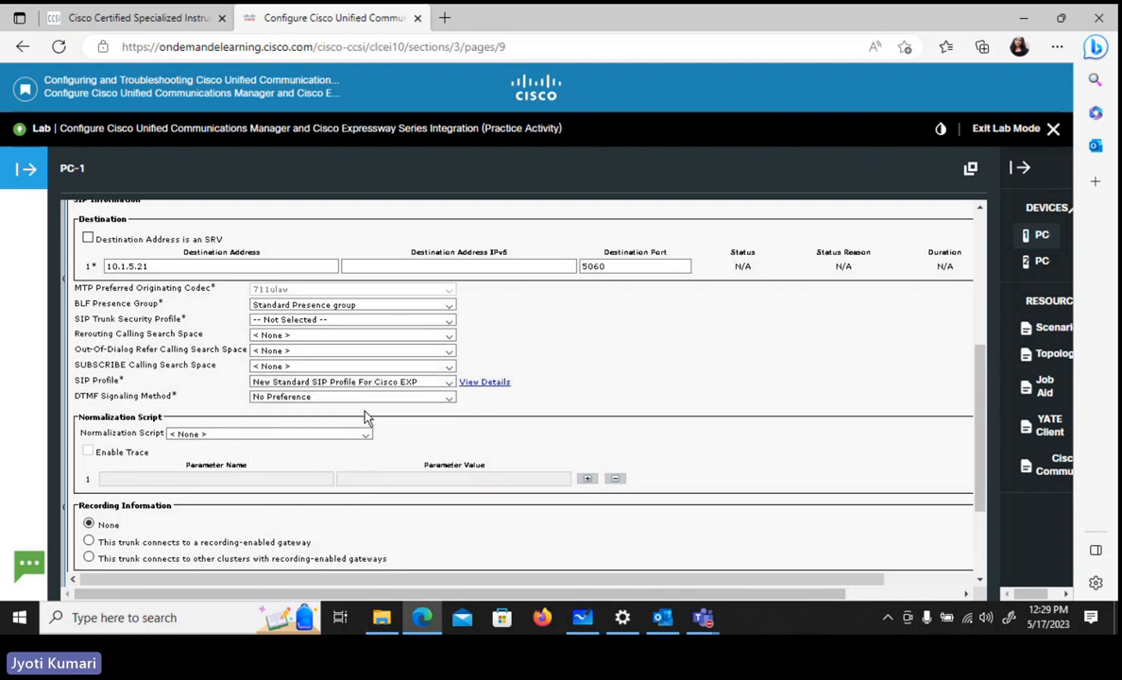
click(273, 324)
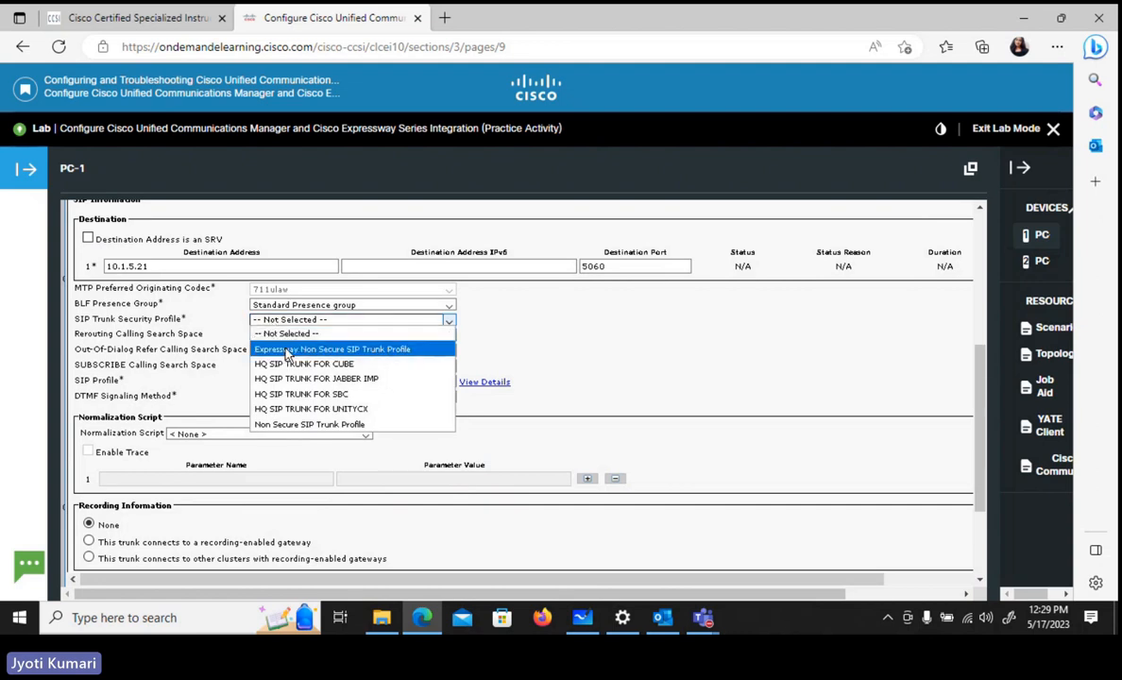
click(286, 350)
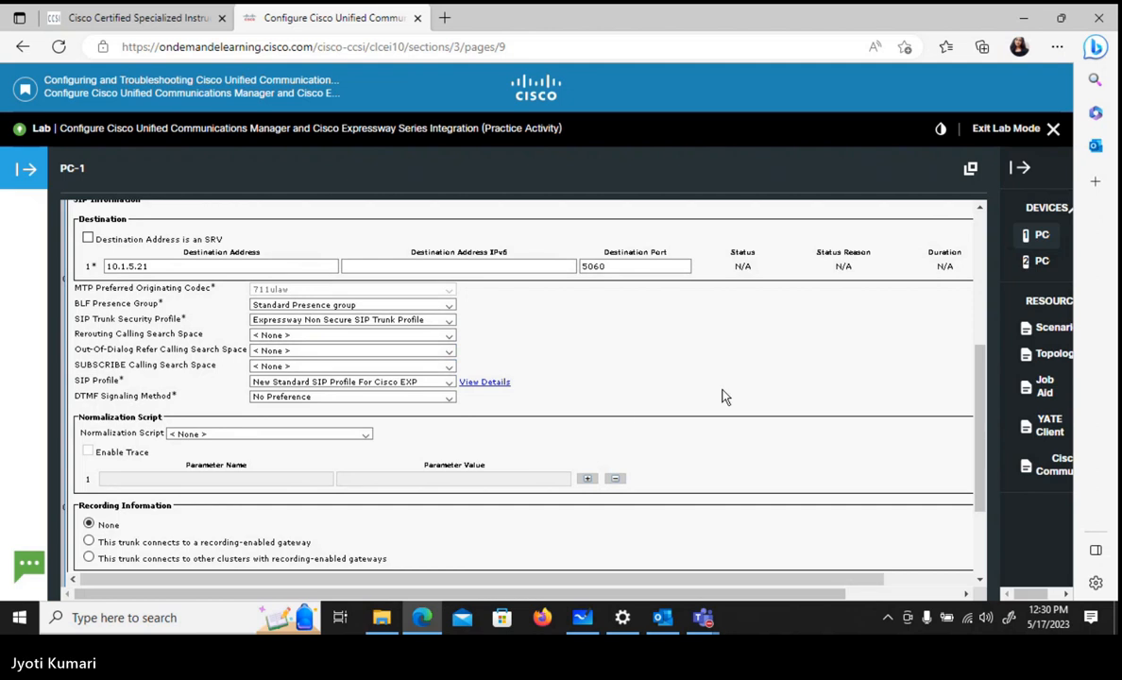
- Save the new SIP trunk configuration and acknowledge the trunk reset notice
scroll(722, 396, down, 3)
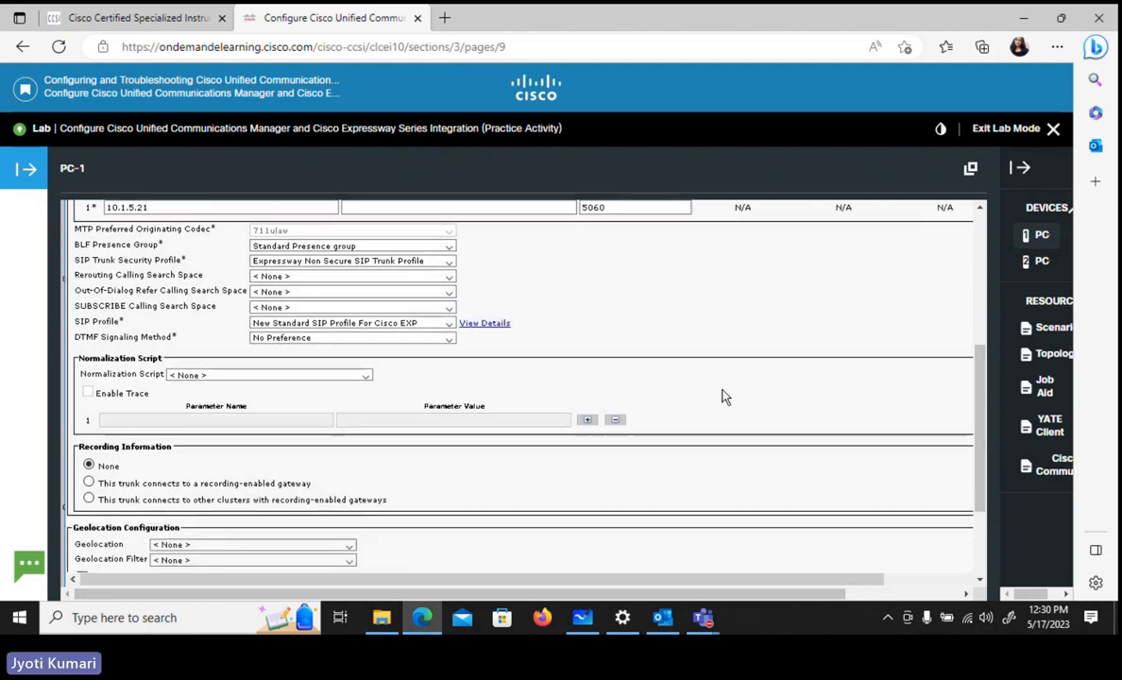
scroll(723, 397, down, 1)
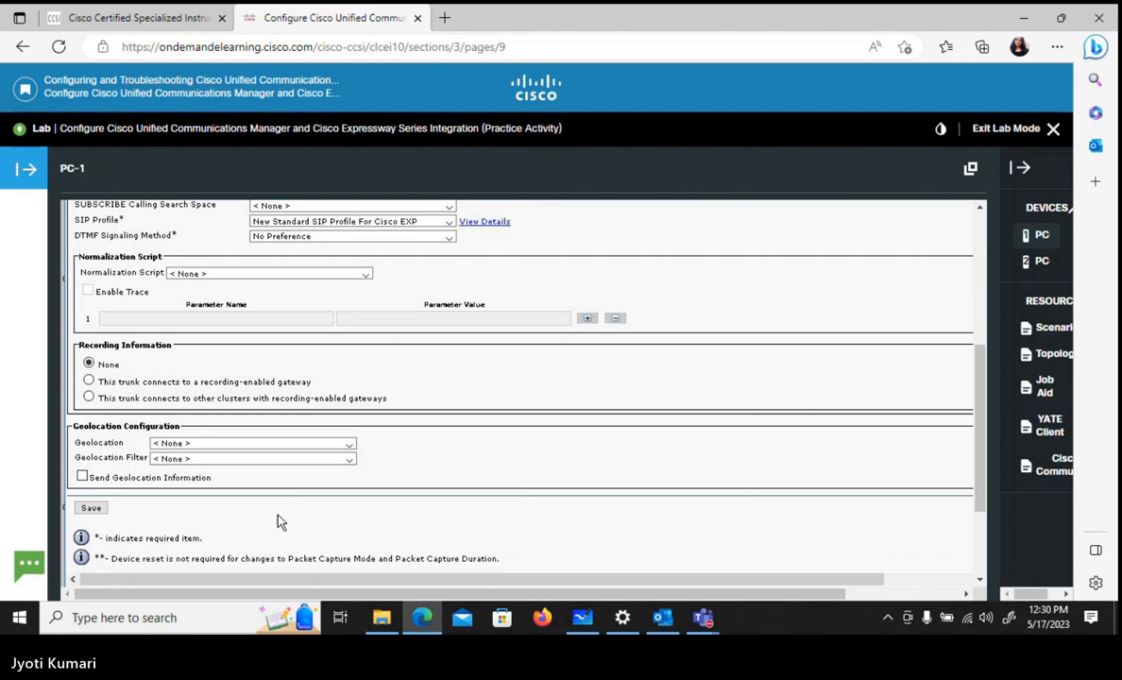
click(92, 510)
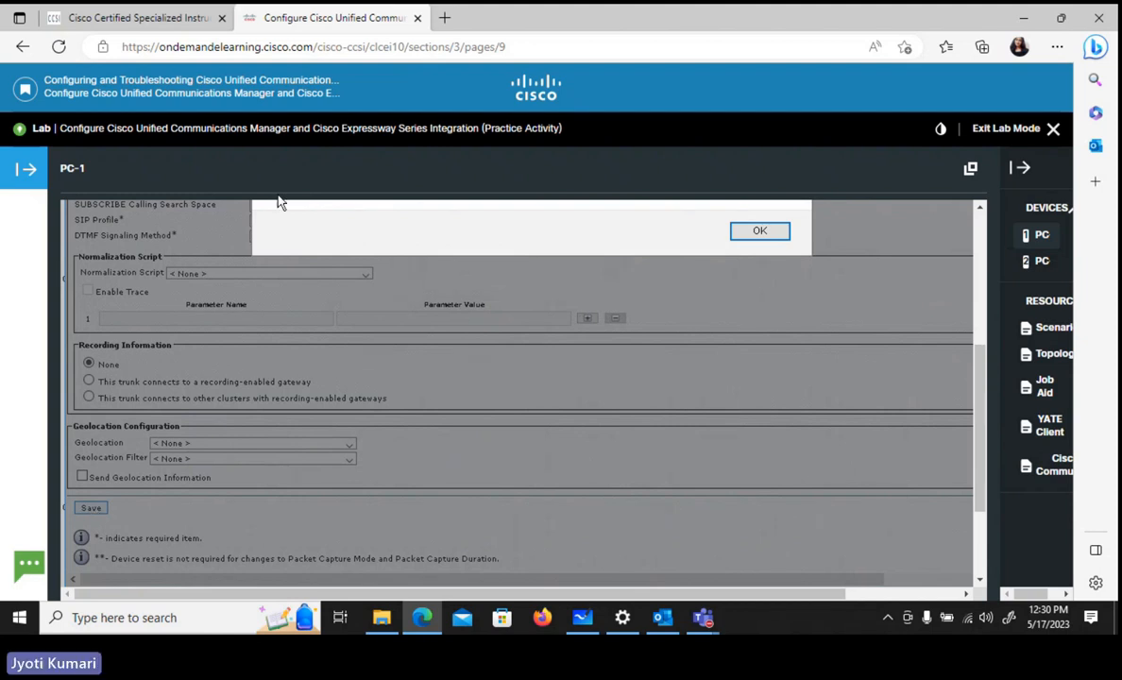
click(755, 232)
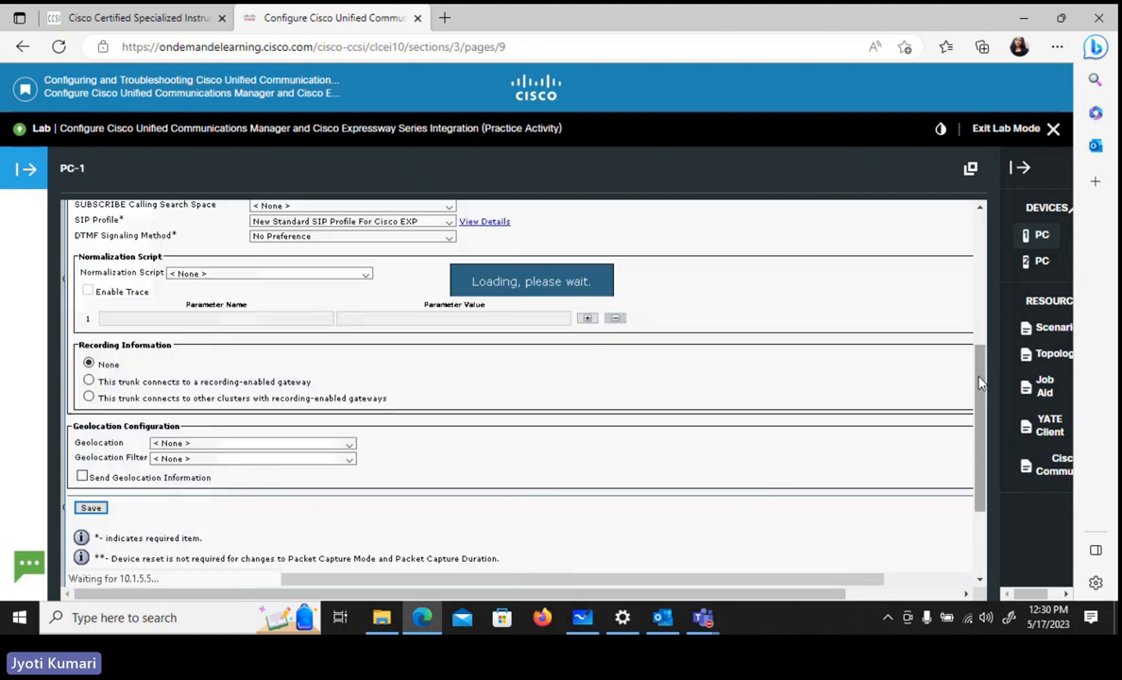
- Set the trunk's outbound Calling and Connected Party Info Format to "Deliver URI and DN in connected party, if available" and save the trunk
scroll(979, 360, up, 1)
drag(979, 360, 978, 334)
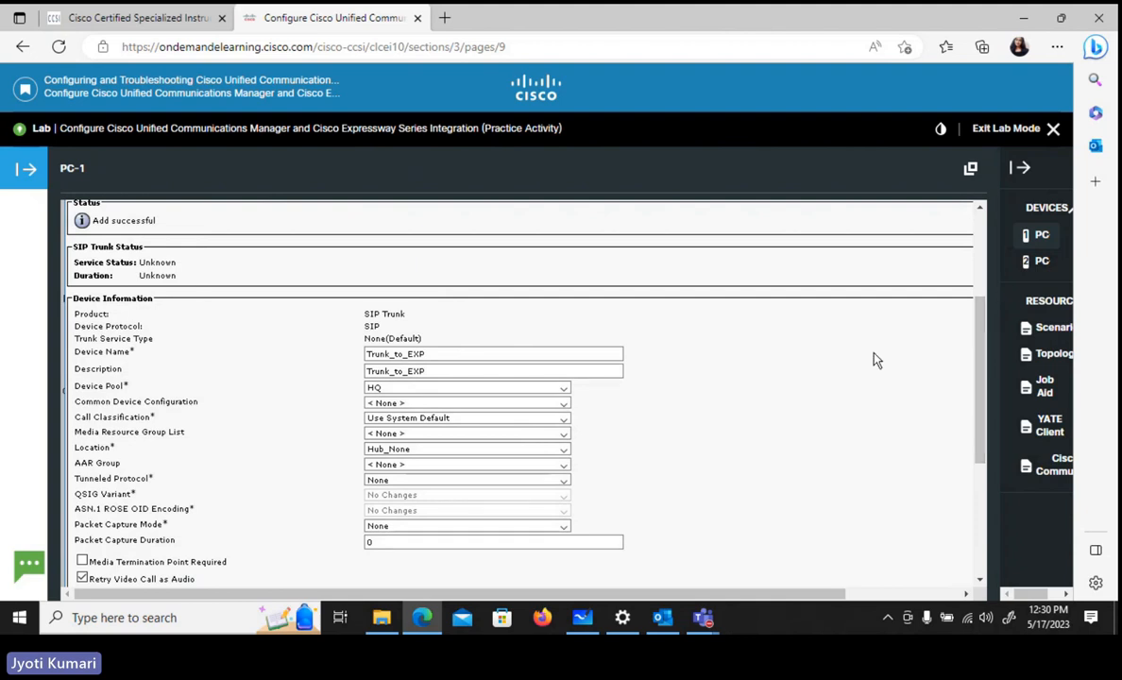
scroll(873, 359, down, 3)
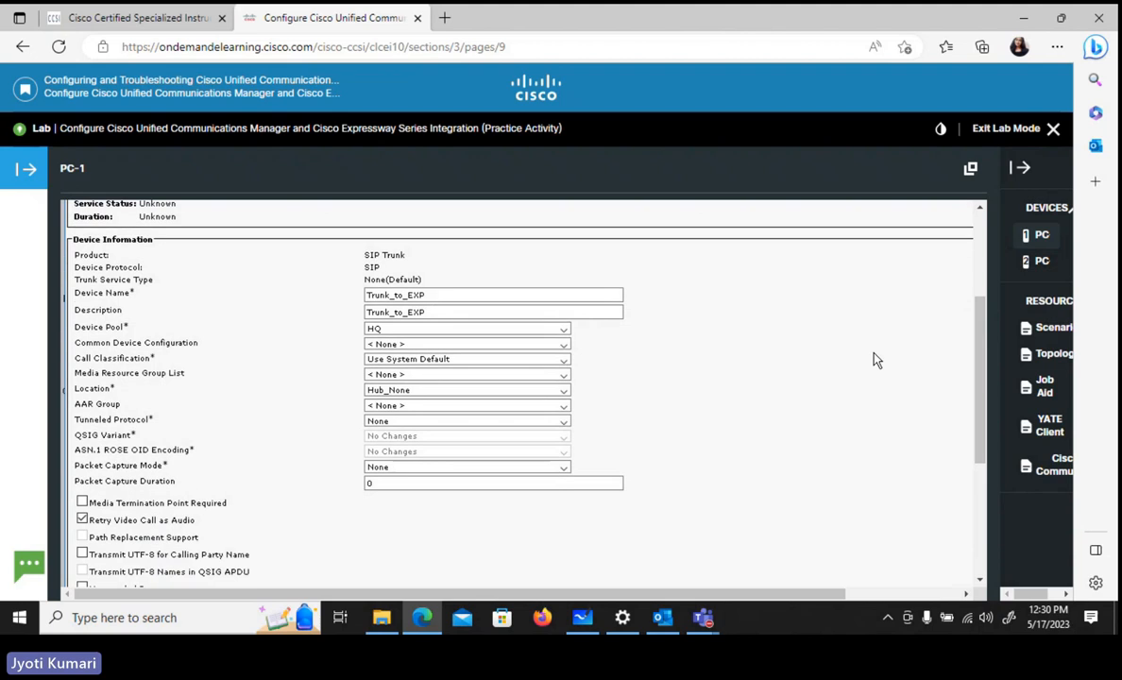
scroll(873, 359, down, 1)
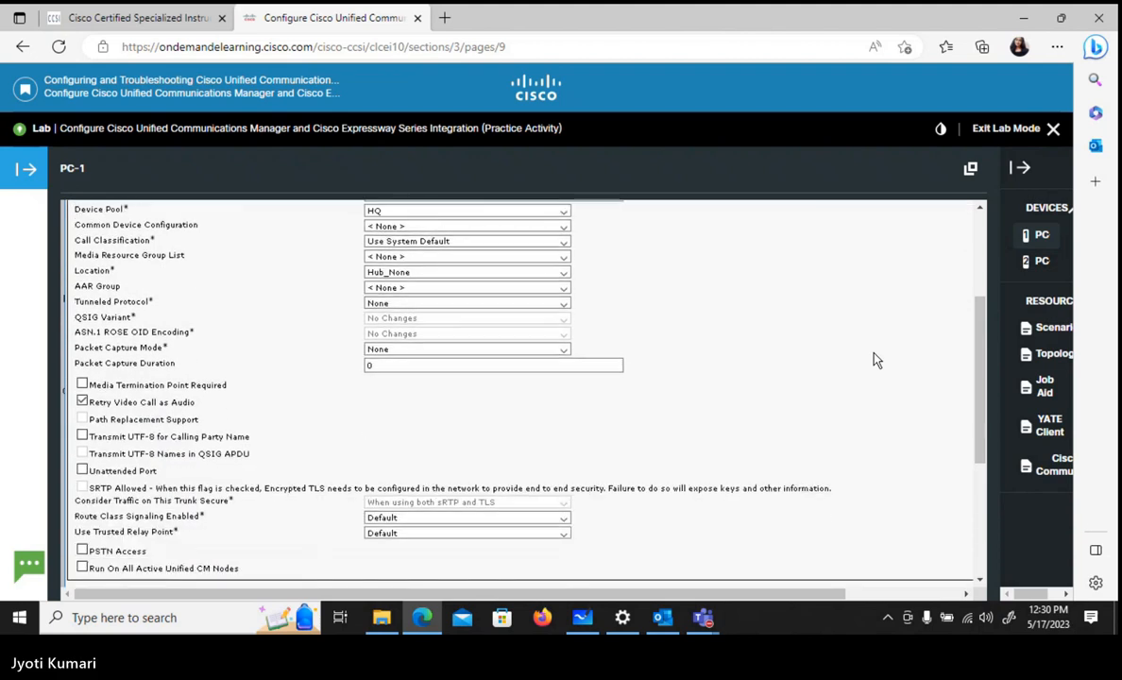
scroll(873, 359, down, 1)
scroll(874, 359, down, 3)
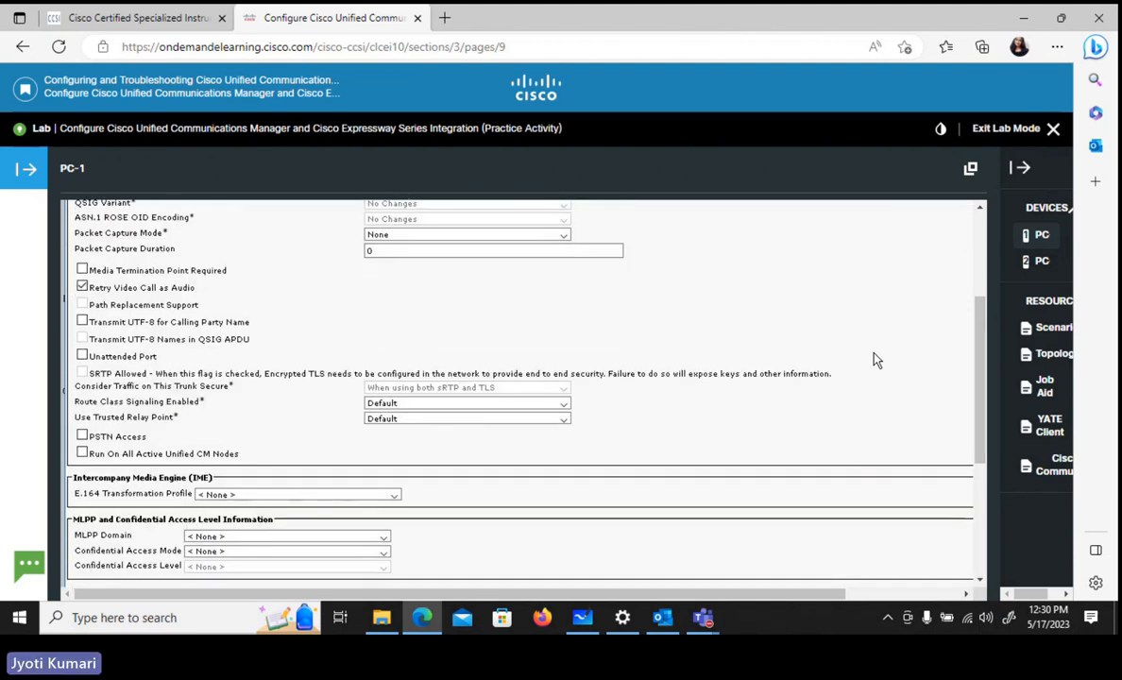
scroll(873, 358, down, 6)
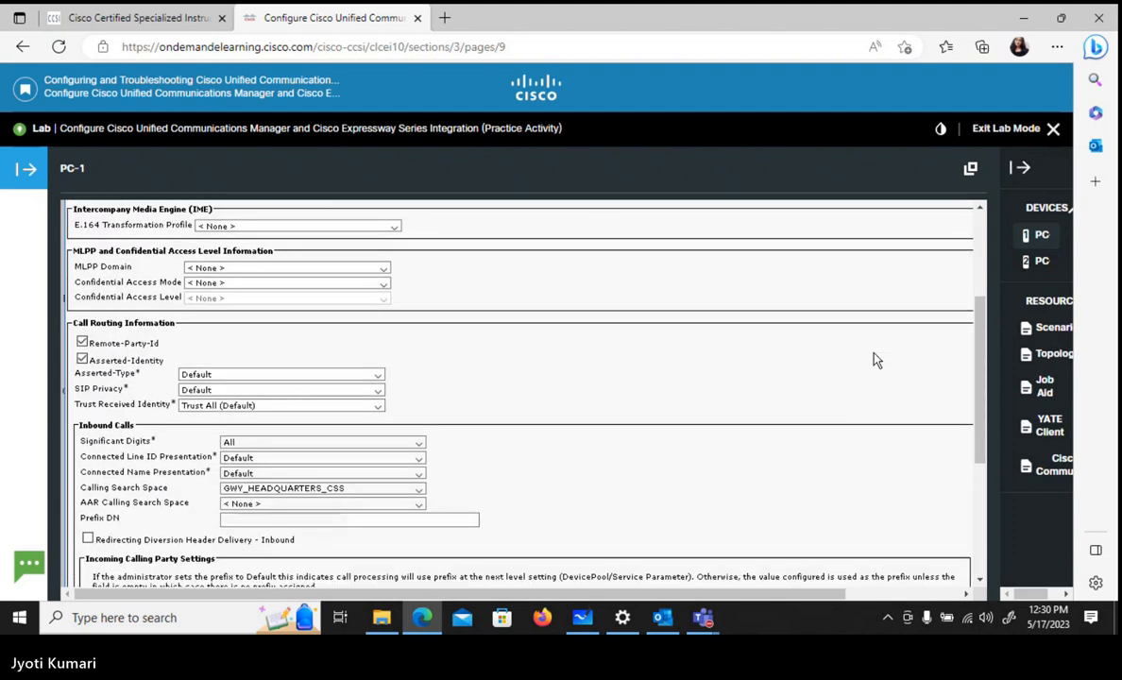
scroll(874, 359, down, 6)
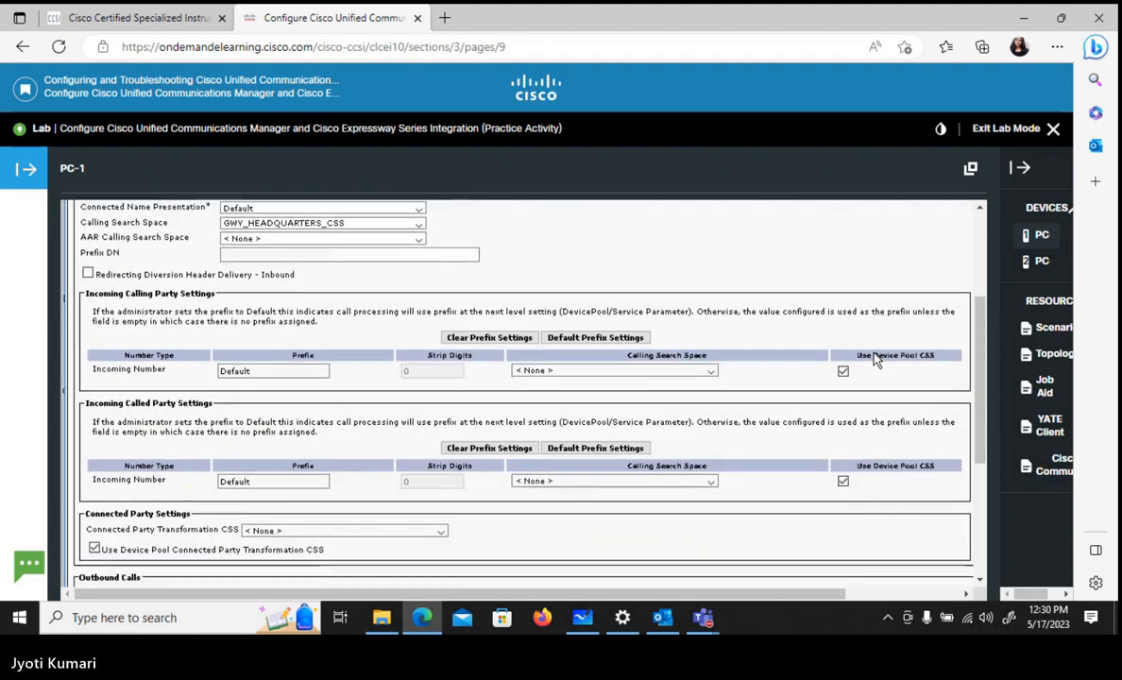
scroll(873, 359, down, 2)
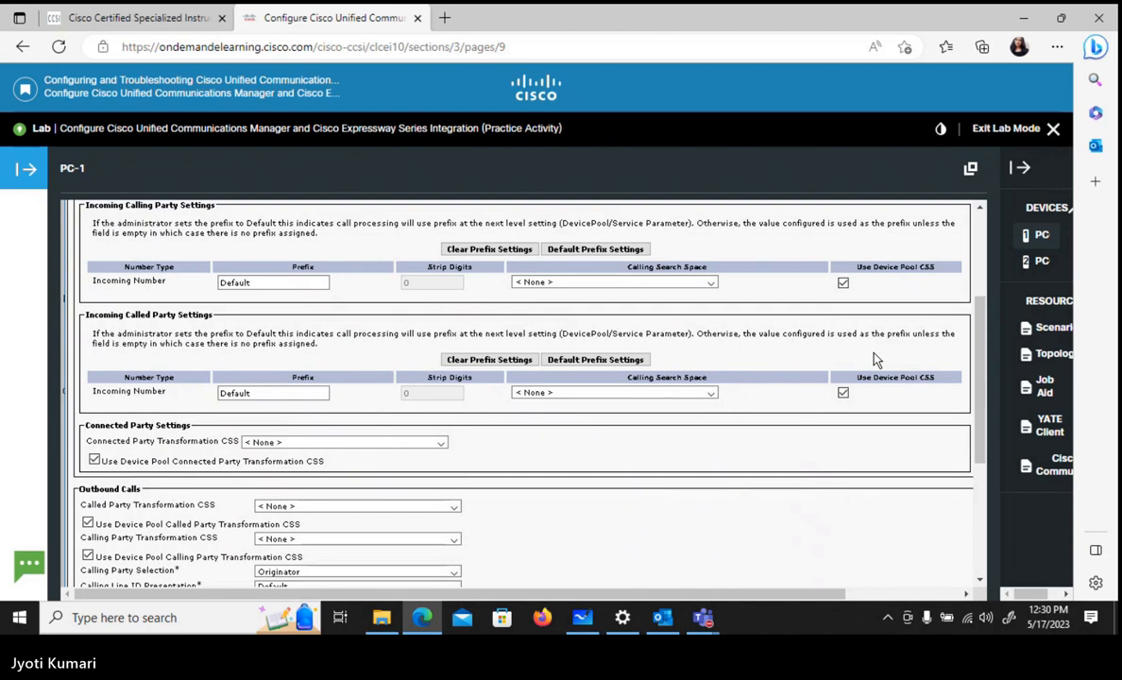
scroll(873, 359, down, 3)
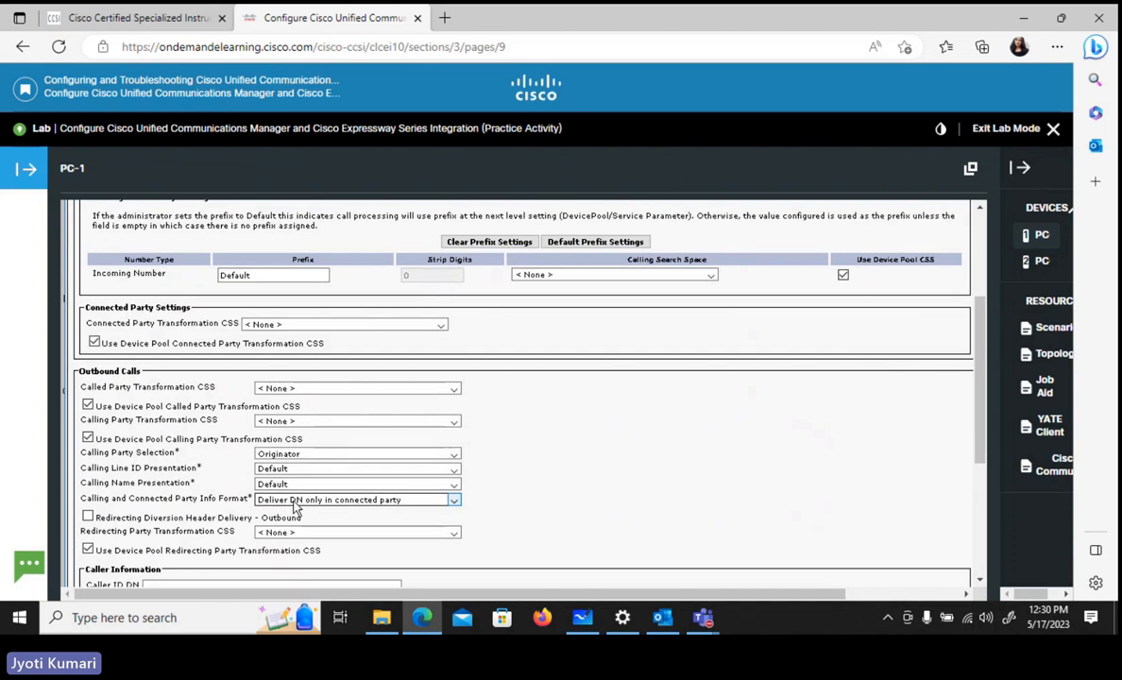
click(453, 500)
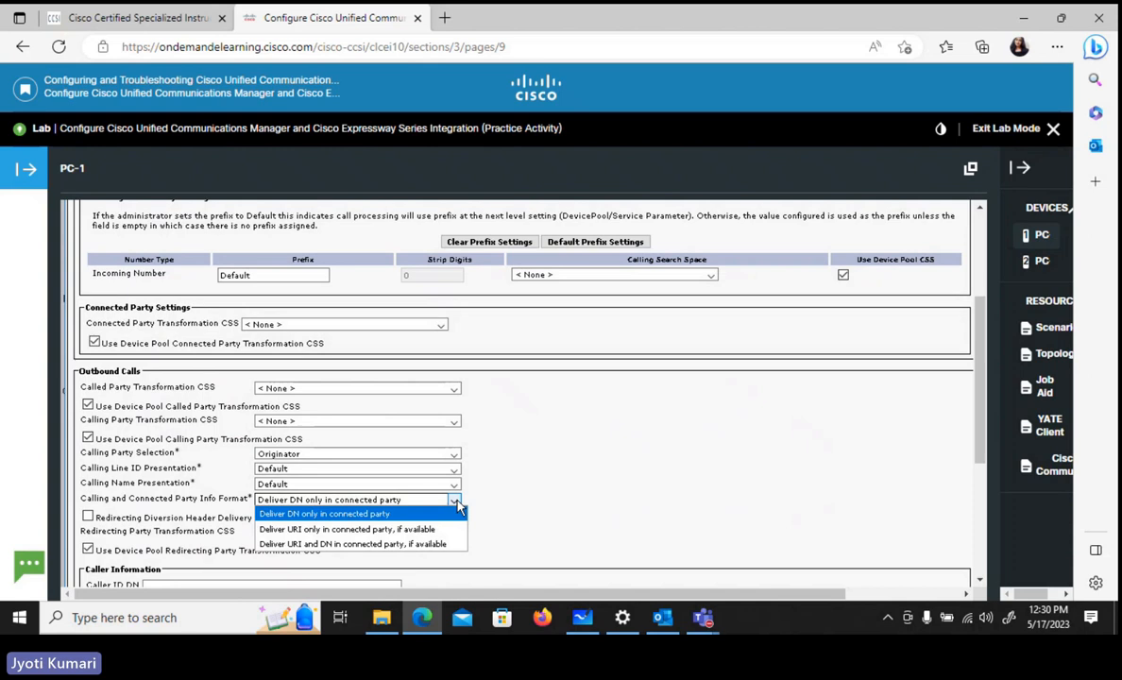
click(312, 545)
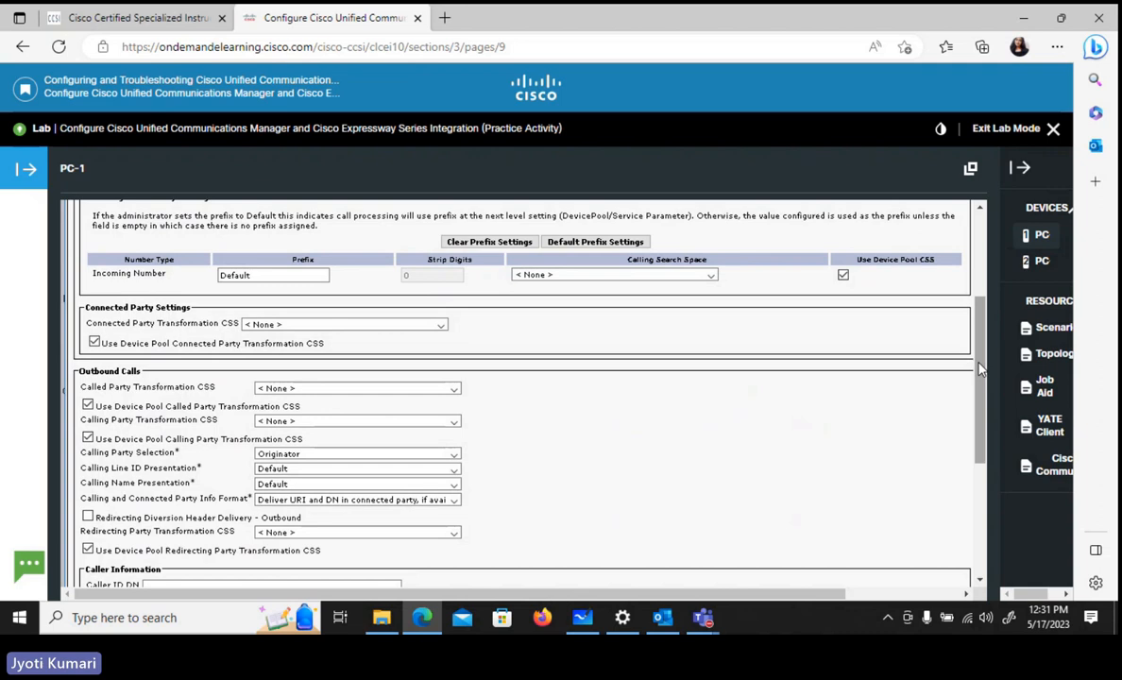
scroll(980, 368, up, 5)
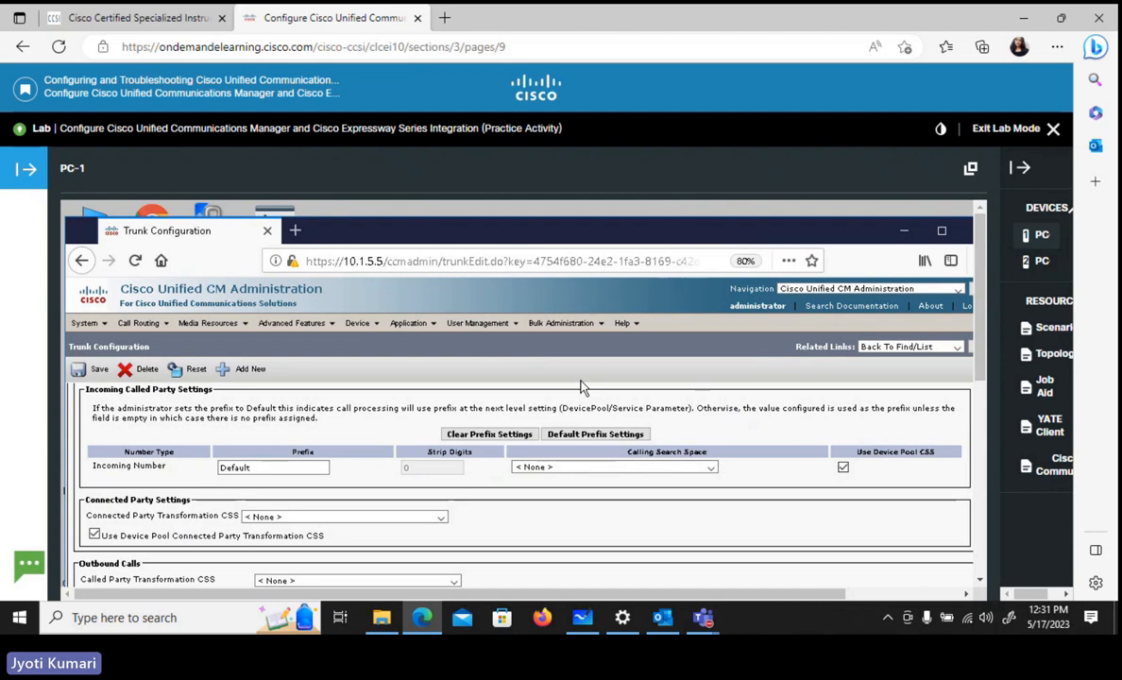
click(91, 373)
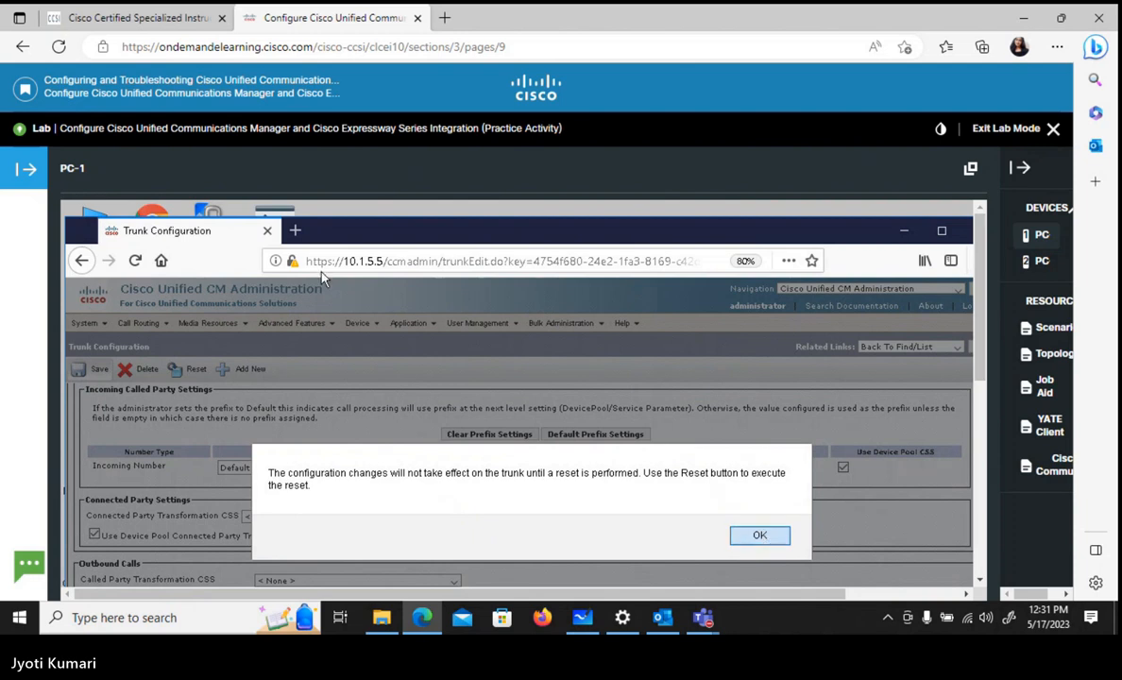
key(Return)
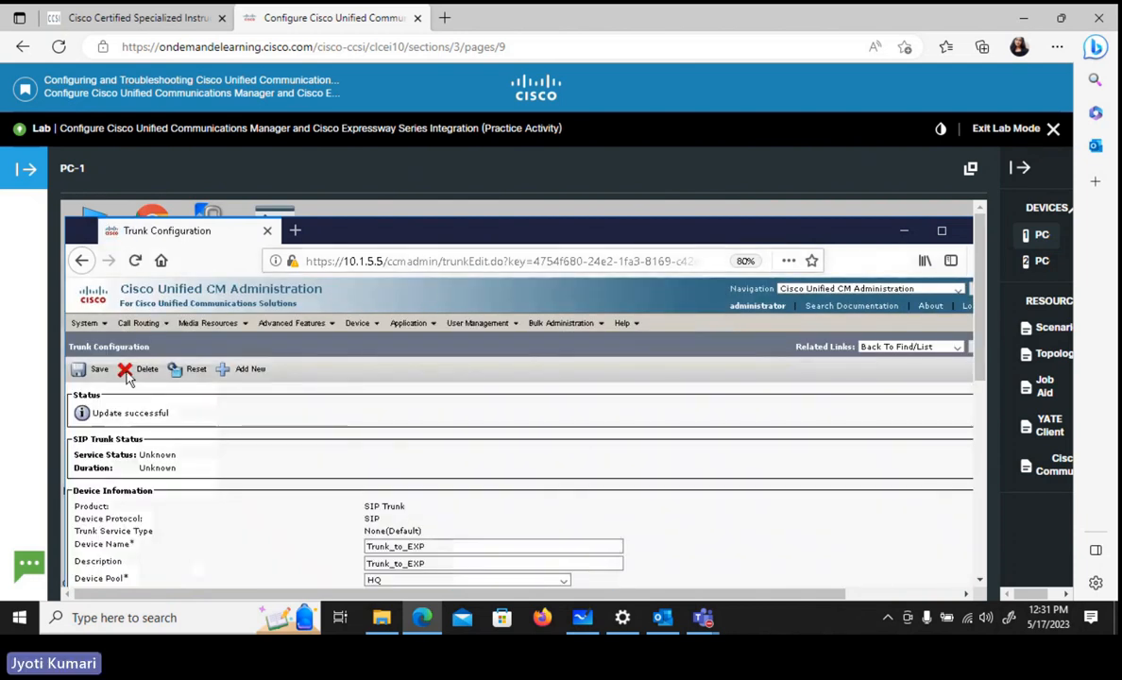
- Reset the Trunk_to_EXP device to apply the saved changes, and close the Device Reset window
click(188, 374)
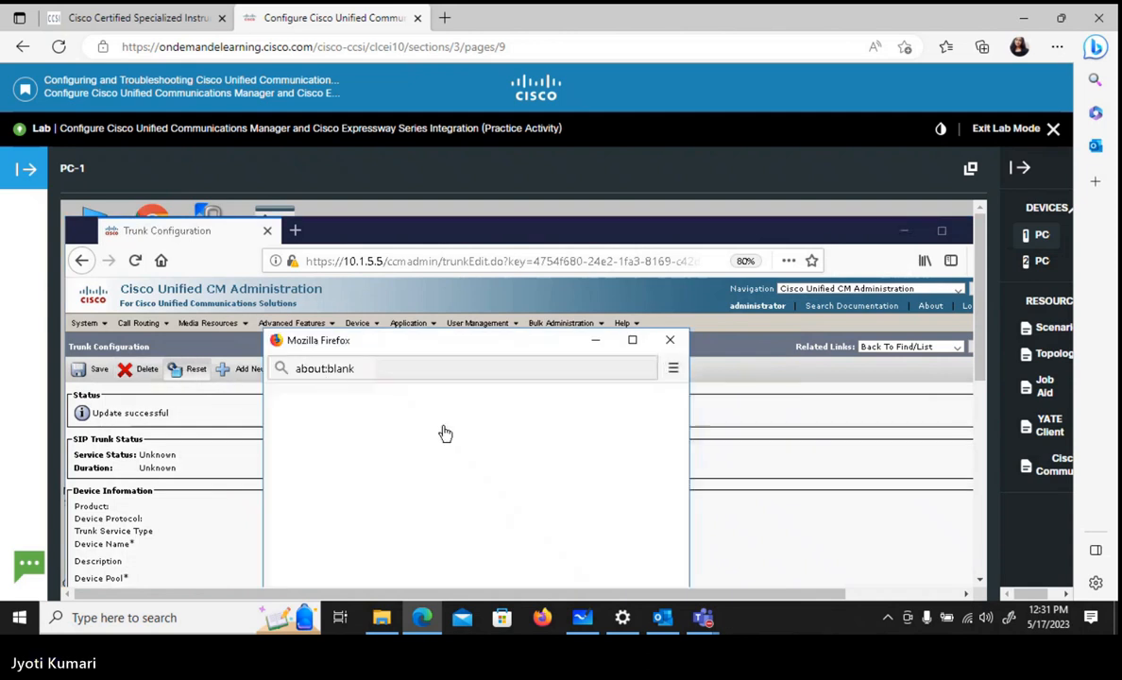
scroll(920, 339, down, 3)
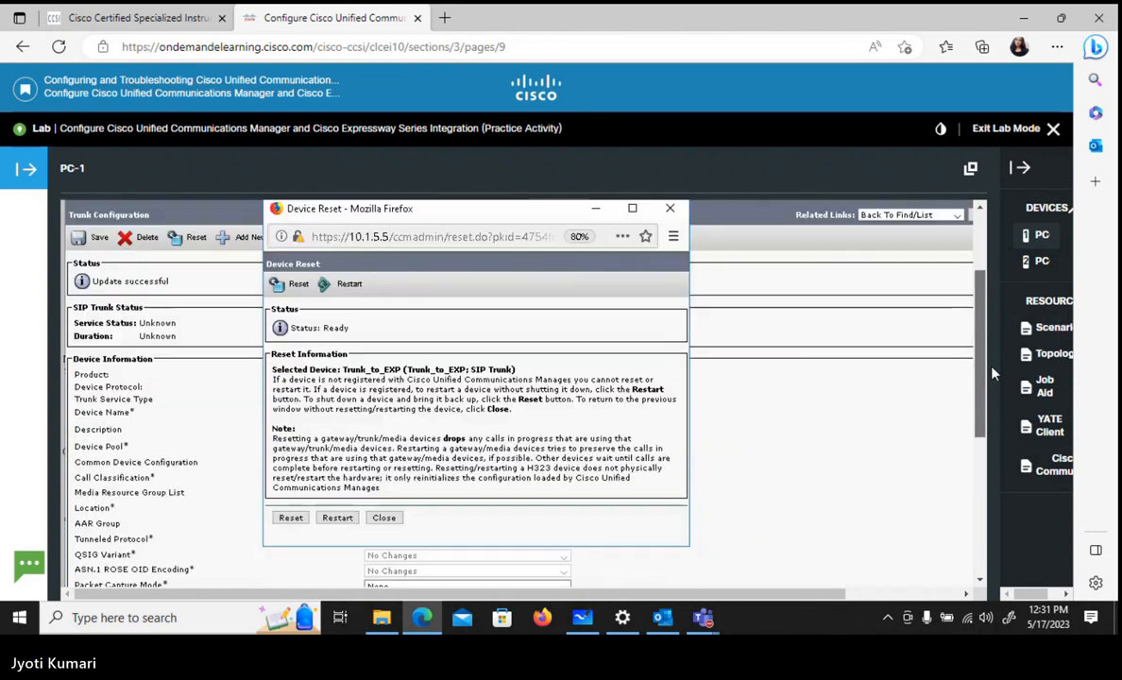
click(290, 509)
key(ctrl+plus)
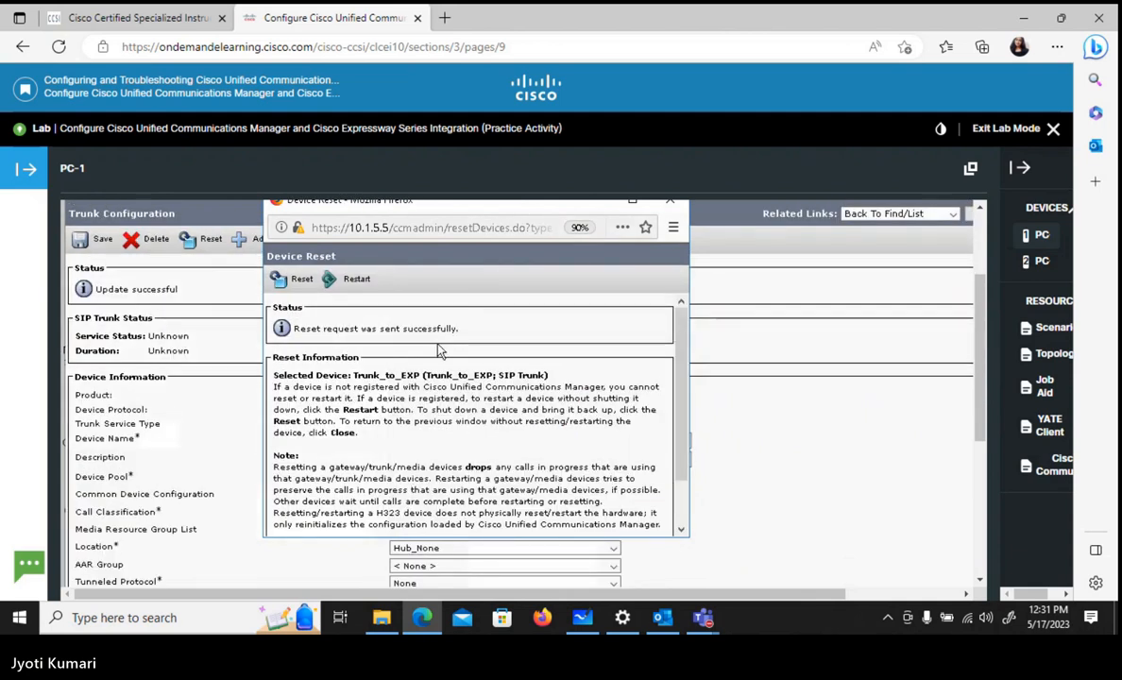
click(298, 283)
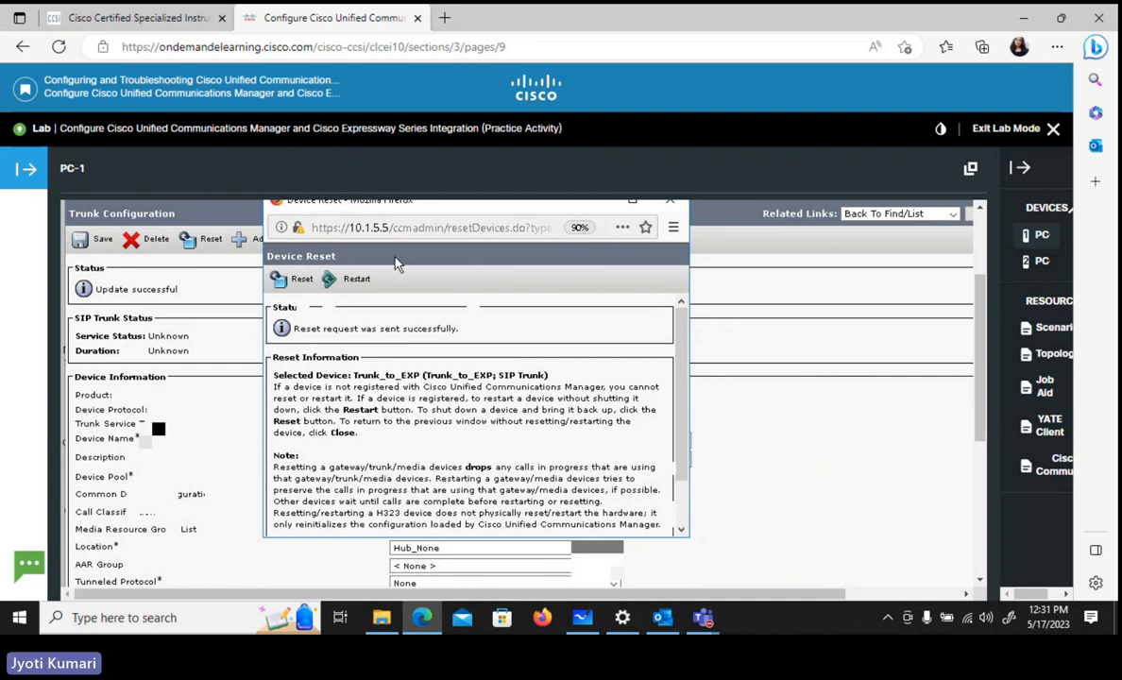
click(669, 205)
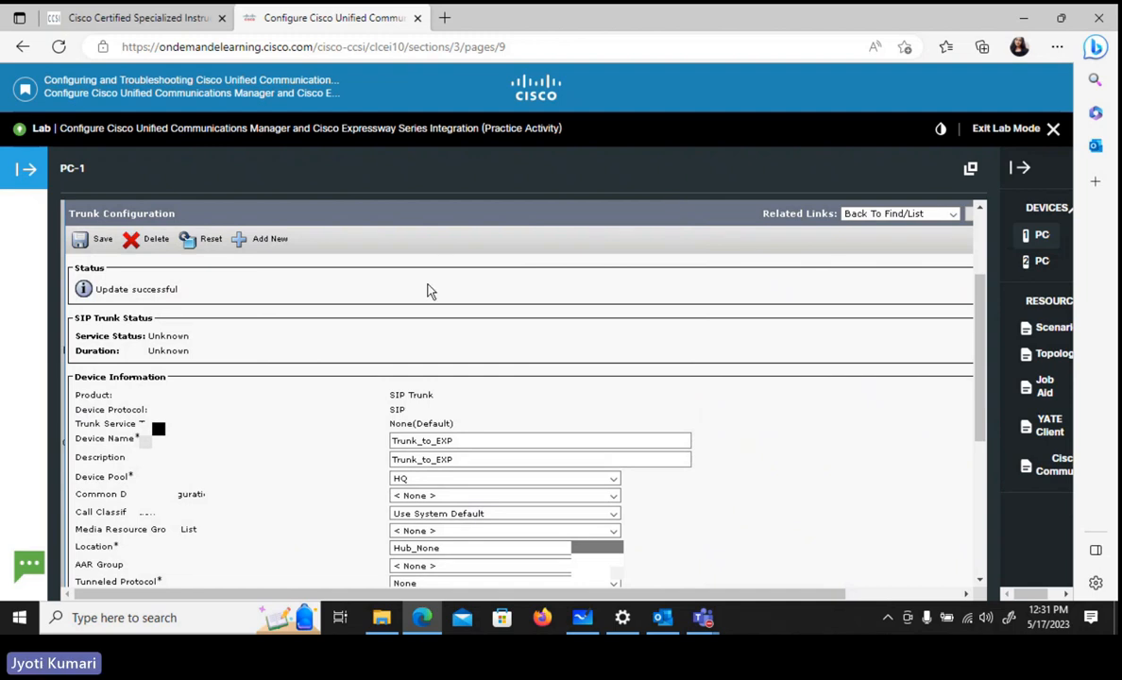
- Open the list of trunks and check the SIP trunk status of Trunk_to_EXP
click(980, 232)
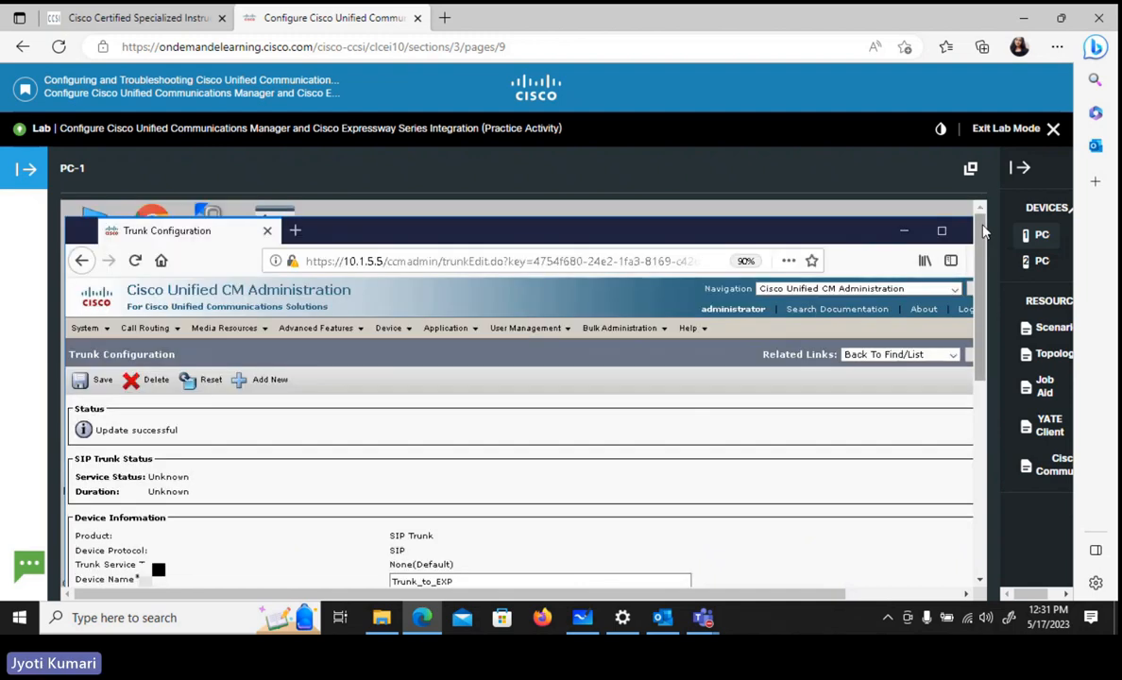
click(394, 330)
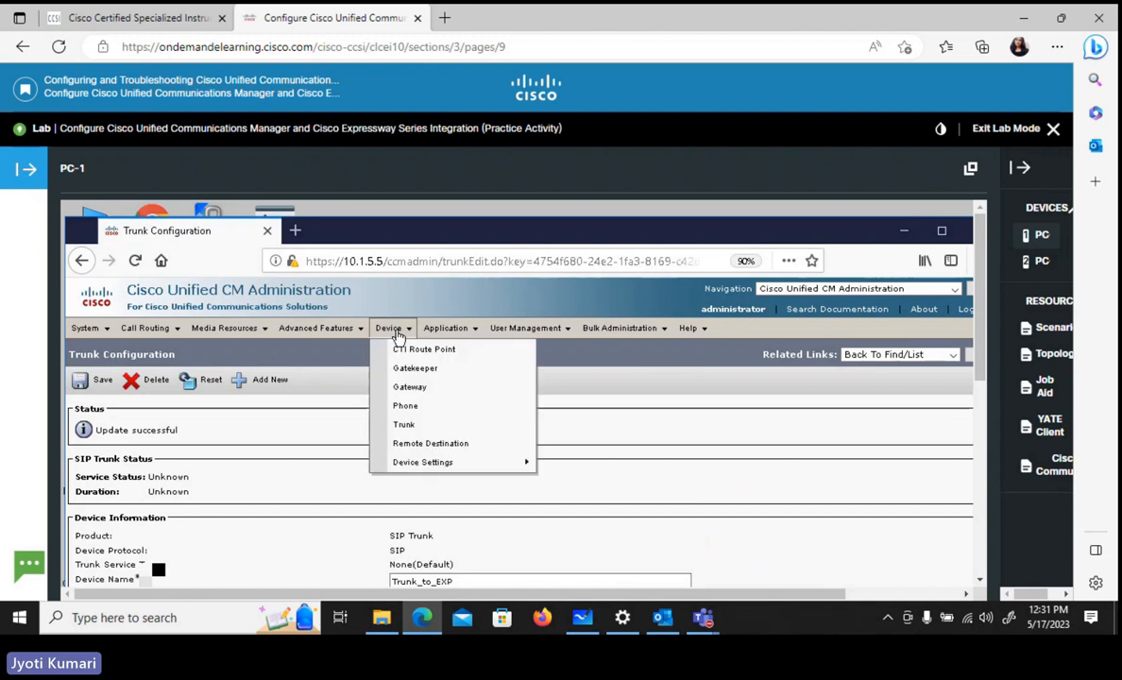
click(409, 430)
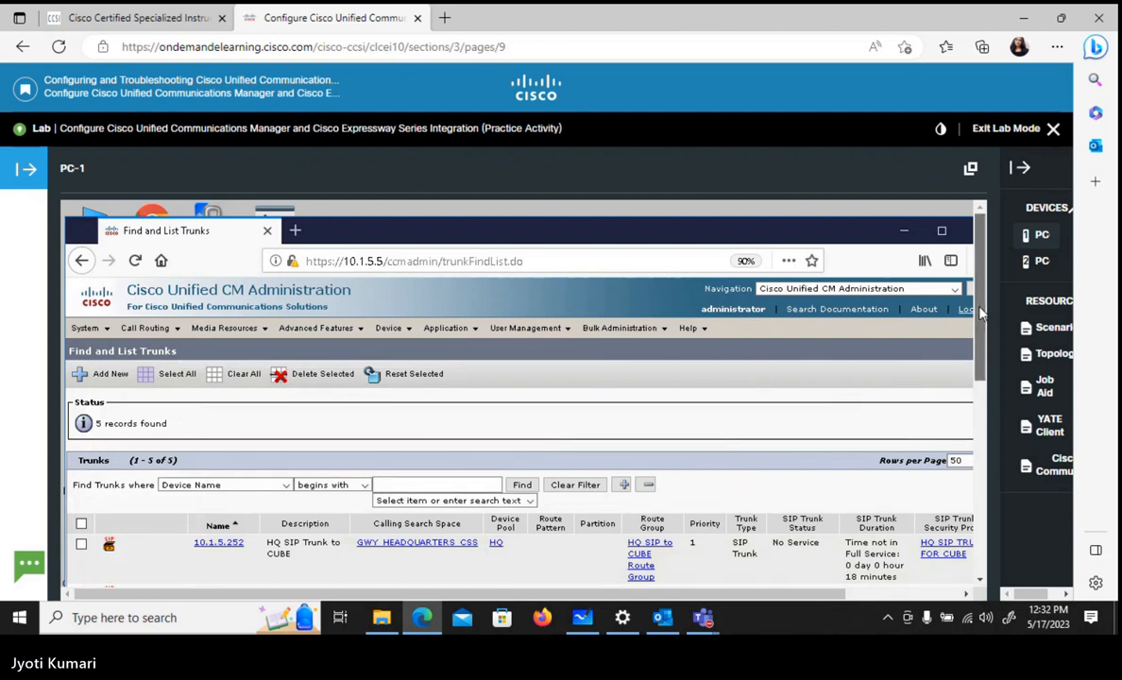
scroll(980, 312, down, 5)
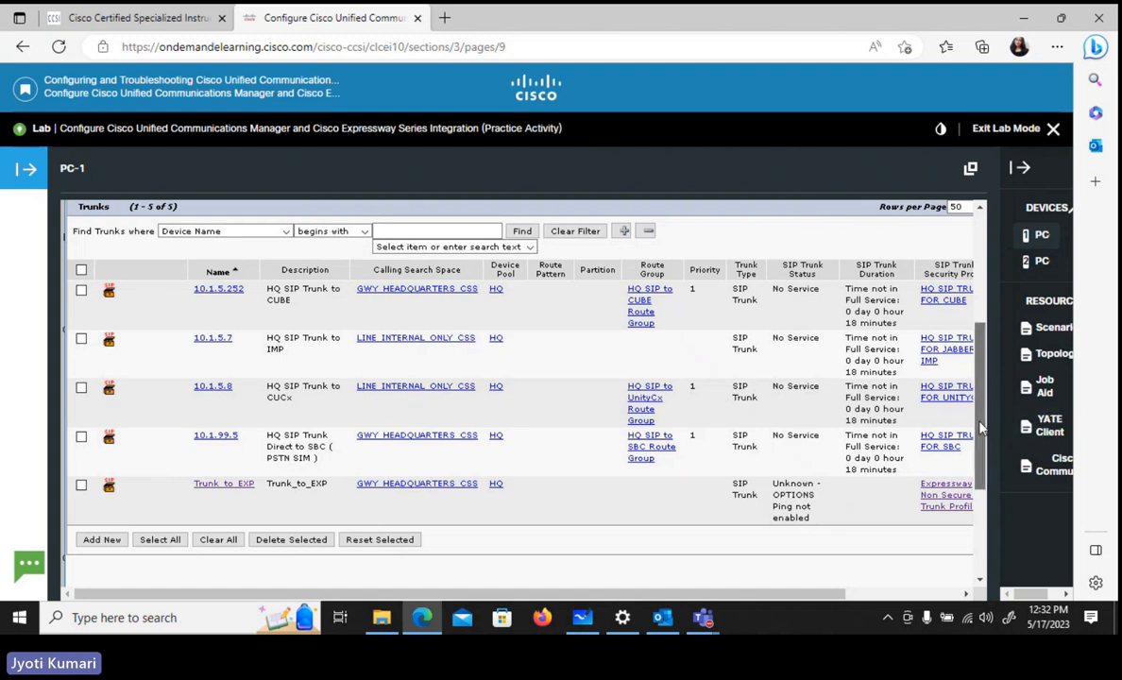
drag(980, 427, 988, 352)
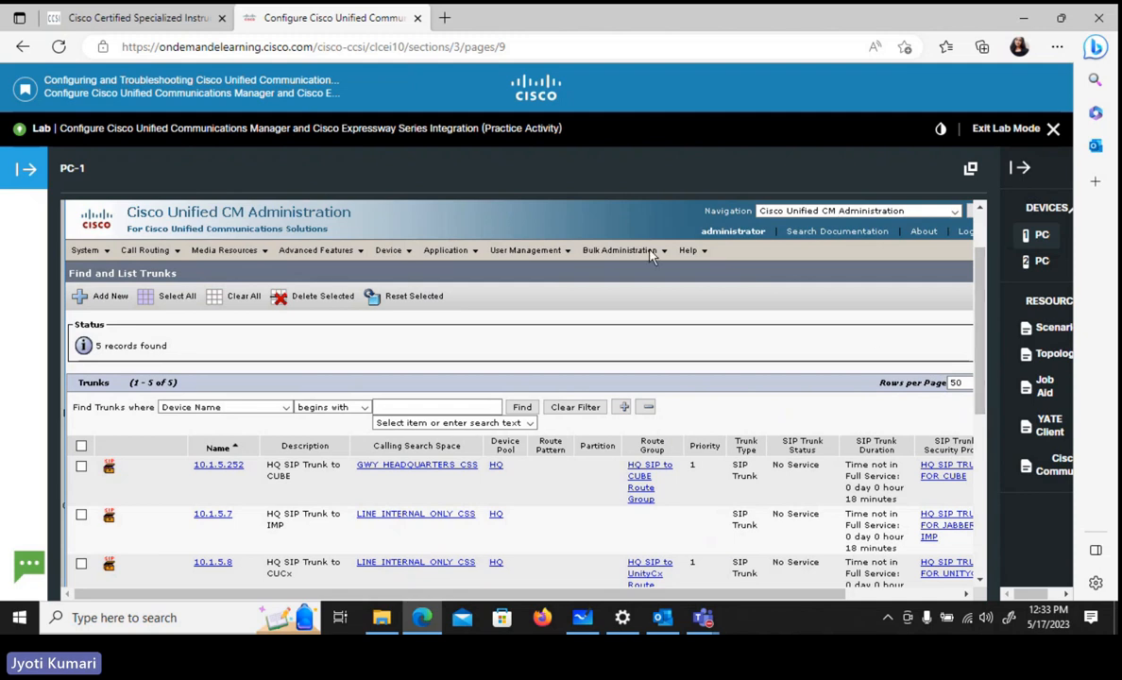
- List the existing route groups and open a blank configuration for a new route group
click(619, 250)
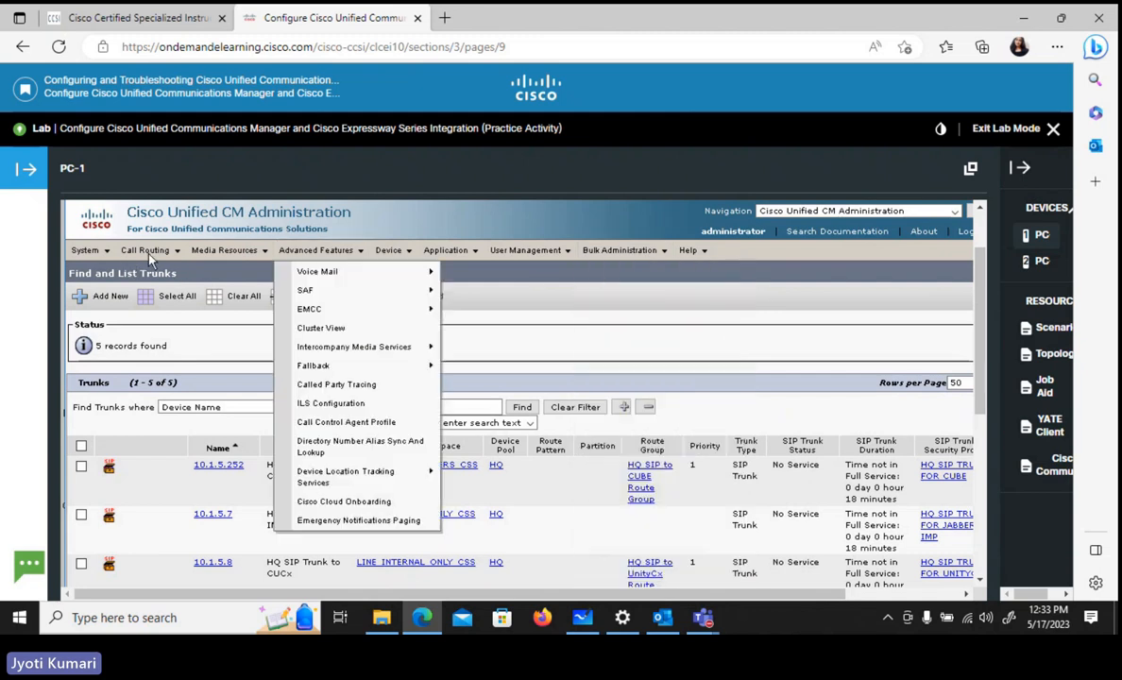
mouse_move(141, 247)
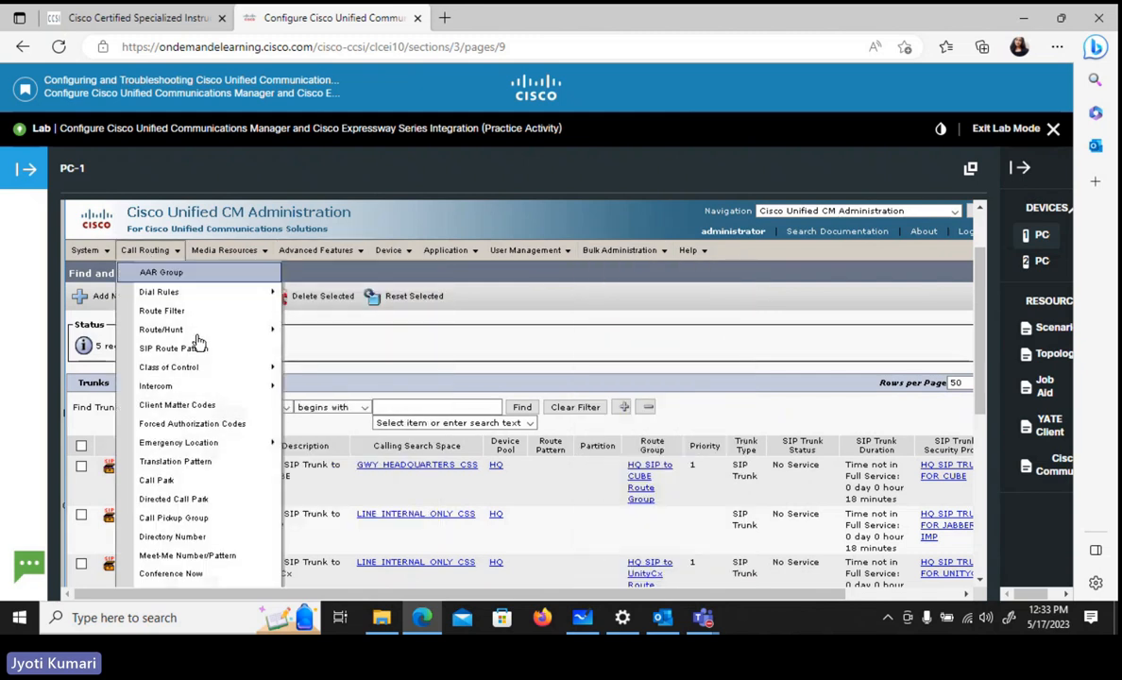
mouse_move(199, 333)
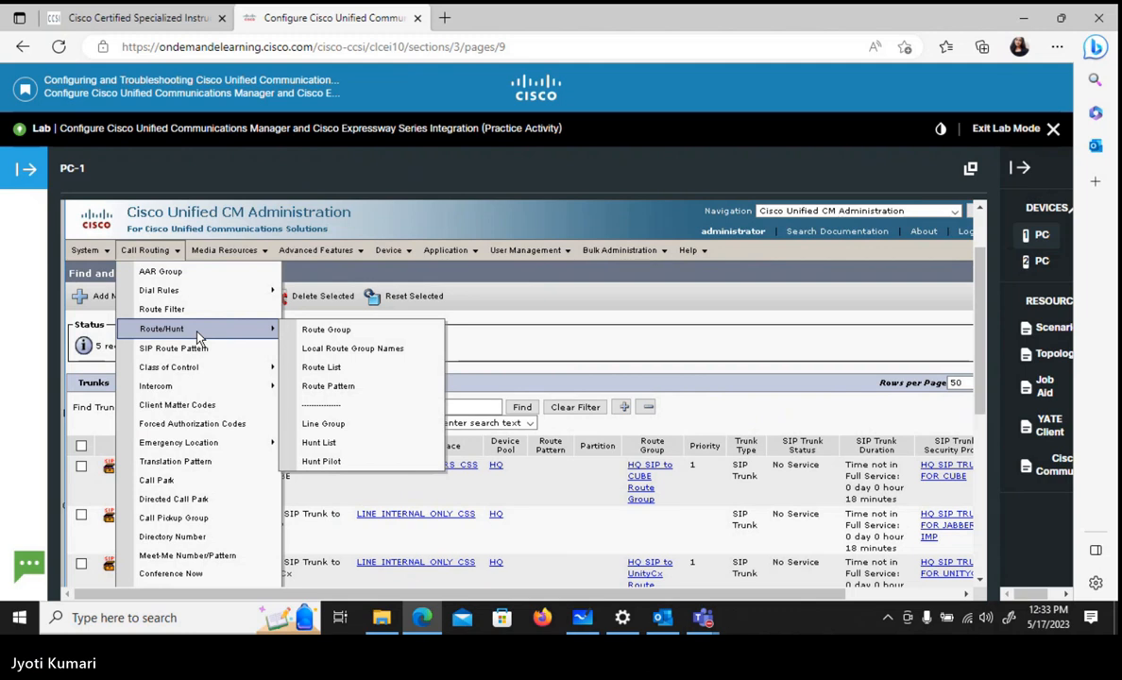
click(340, 330)
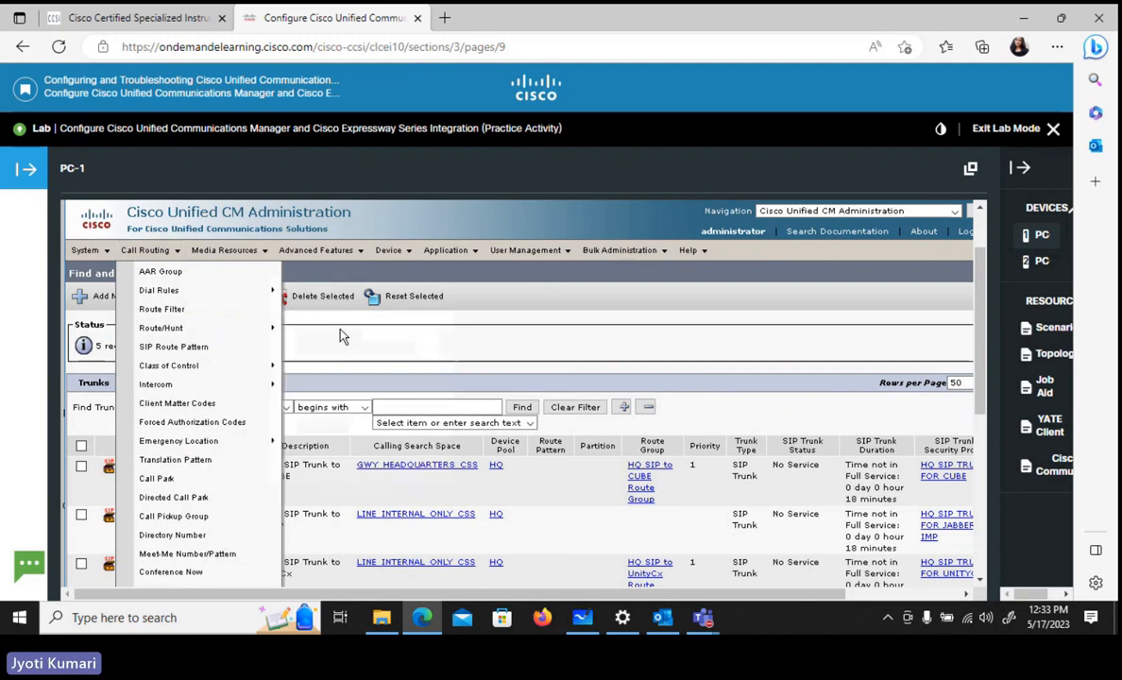
click(160, 251)
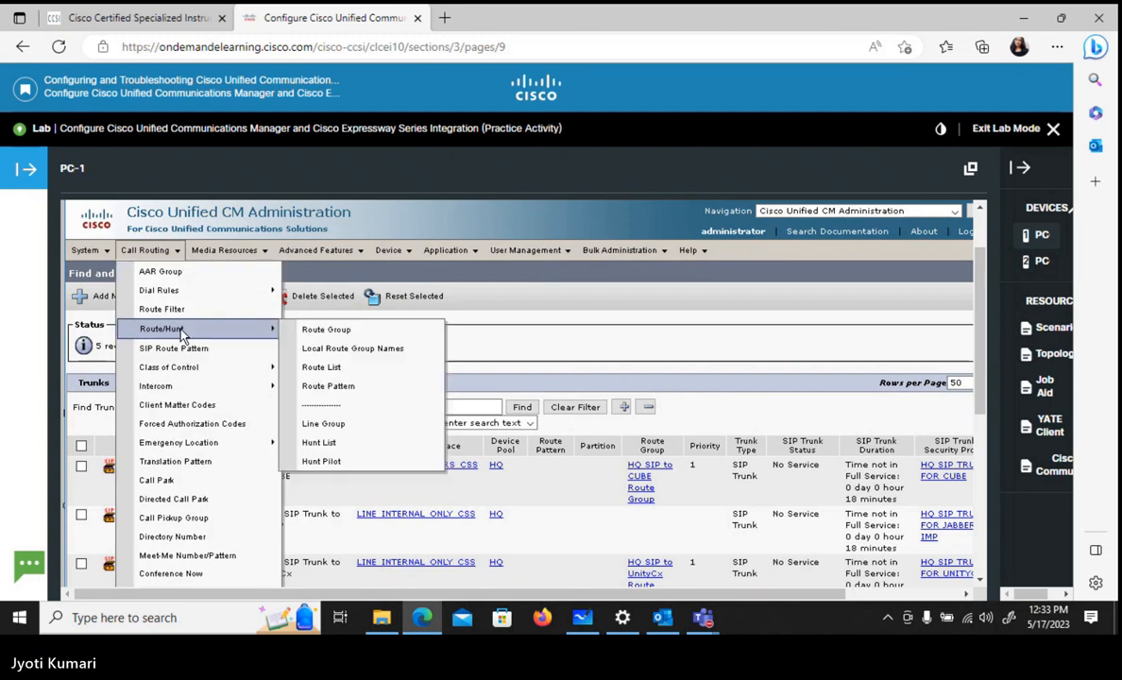
click(310, 333)
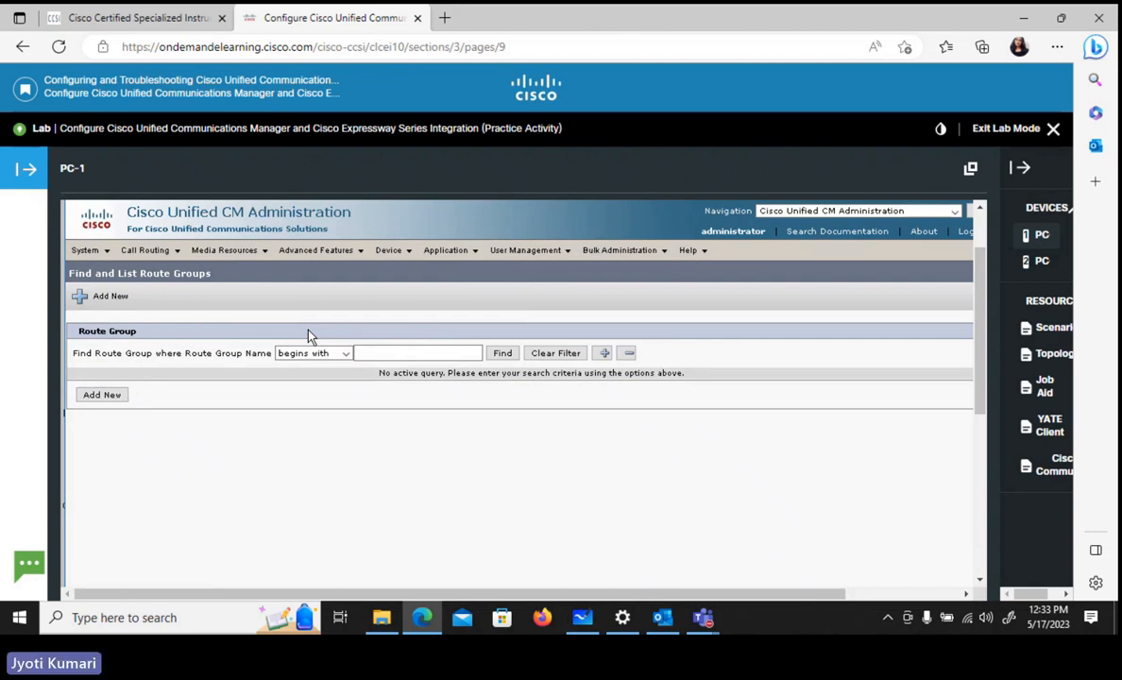
click(502, 354)
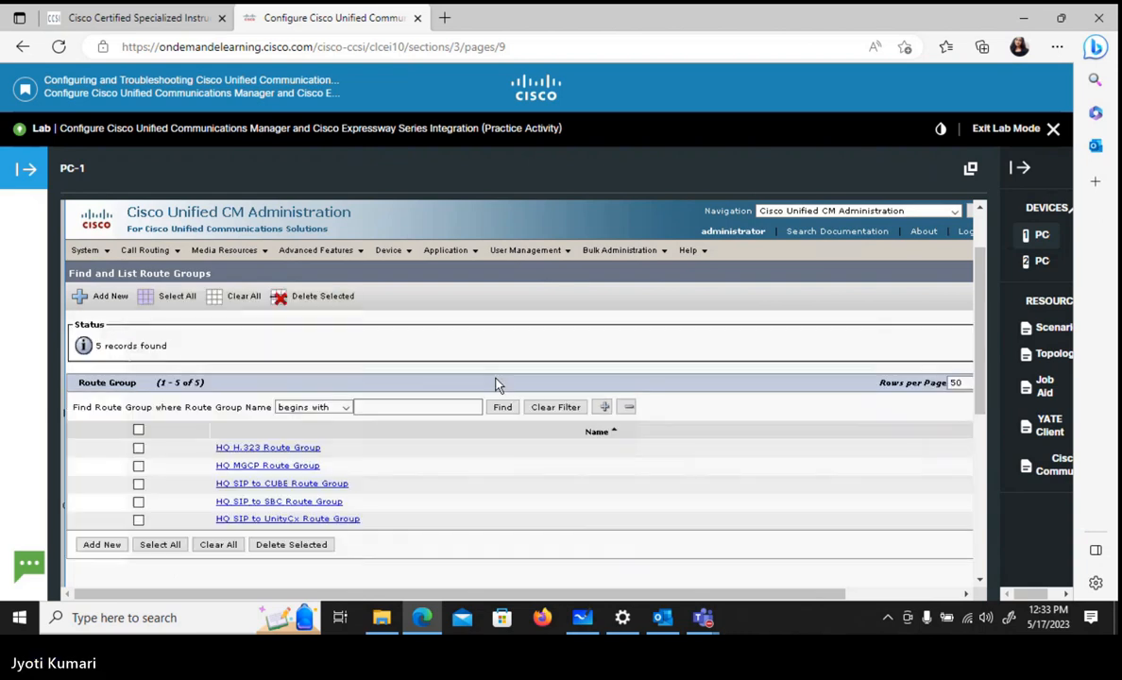
click(102, 544)
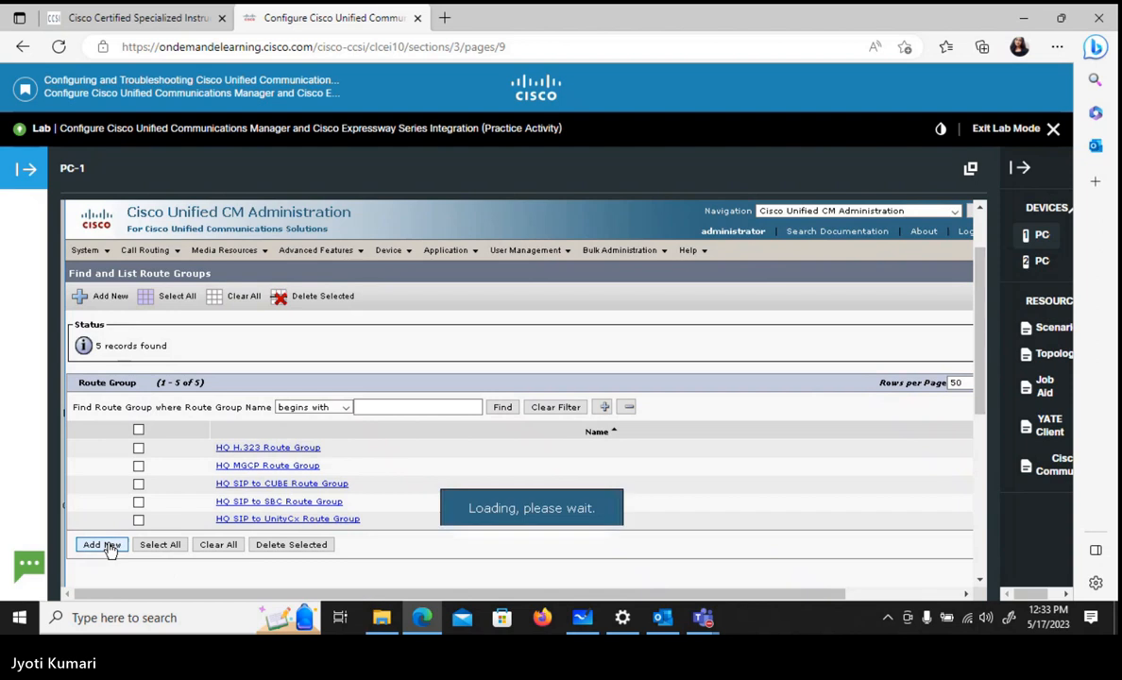
- Name the new route group EXPC_RG
click(219, 400)
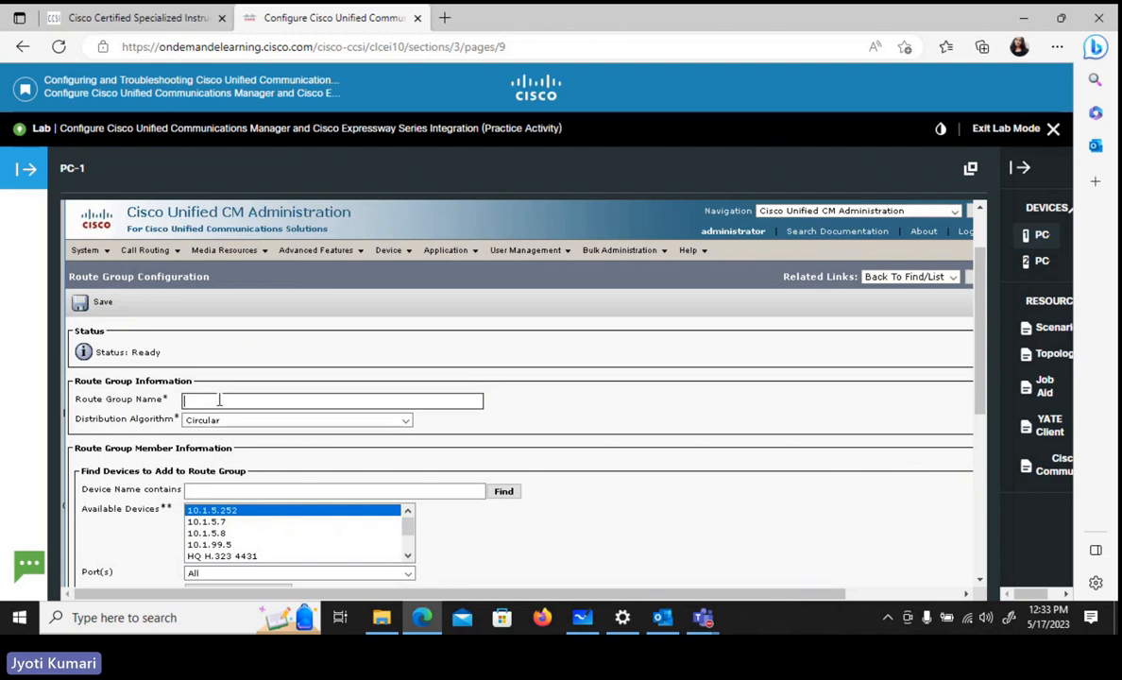
text(EXP)
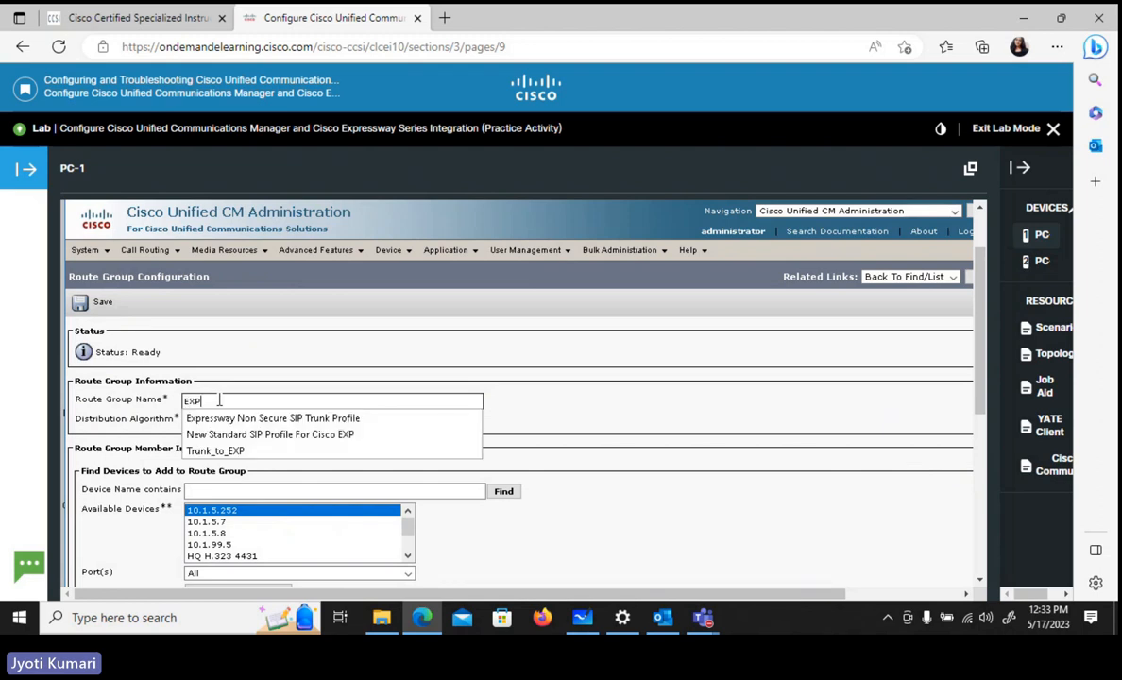
text(c)
key(BackSpace)
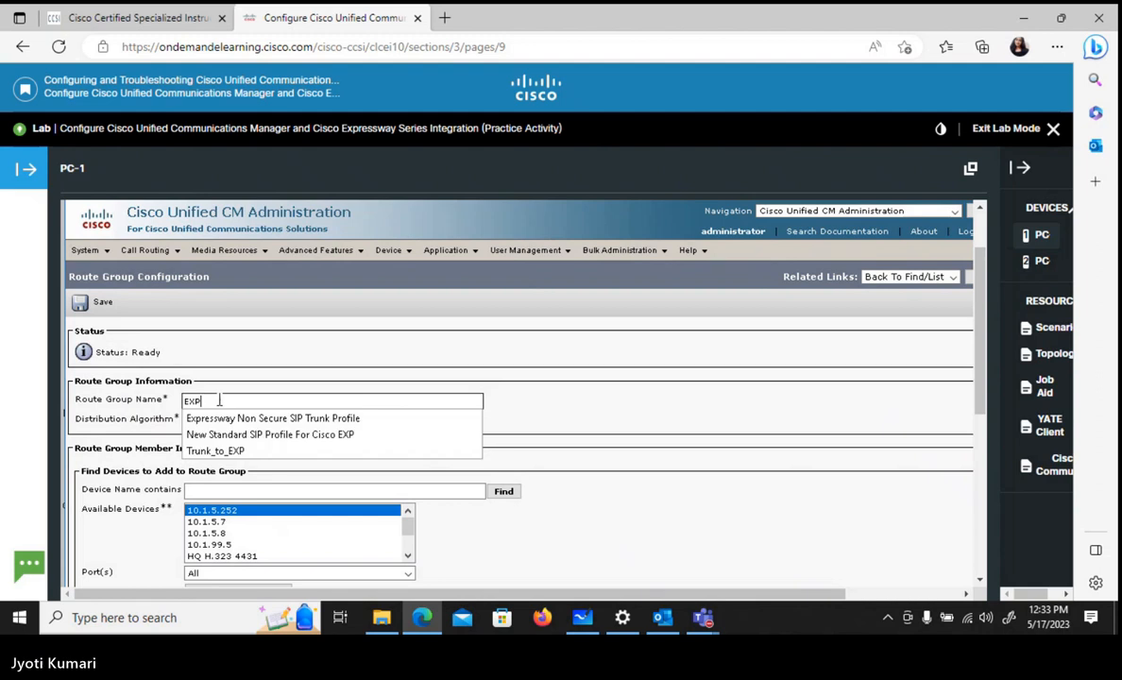
text(C)
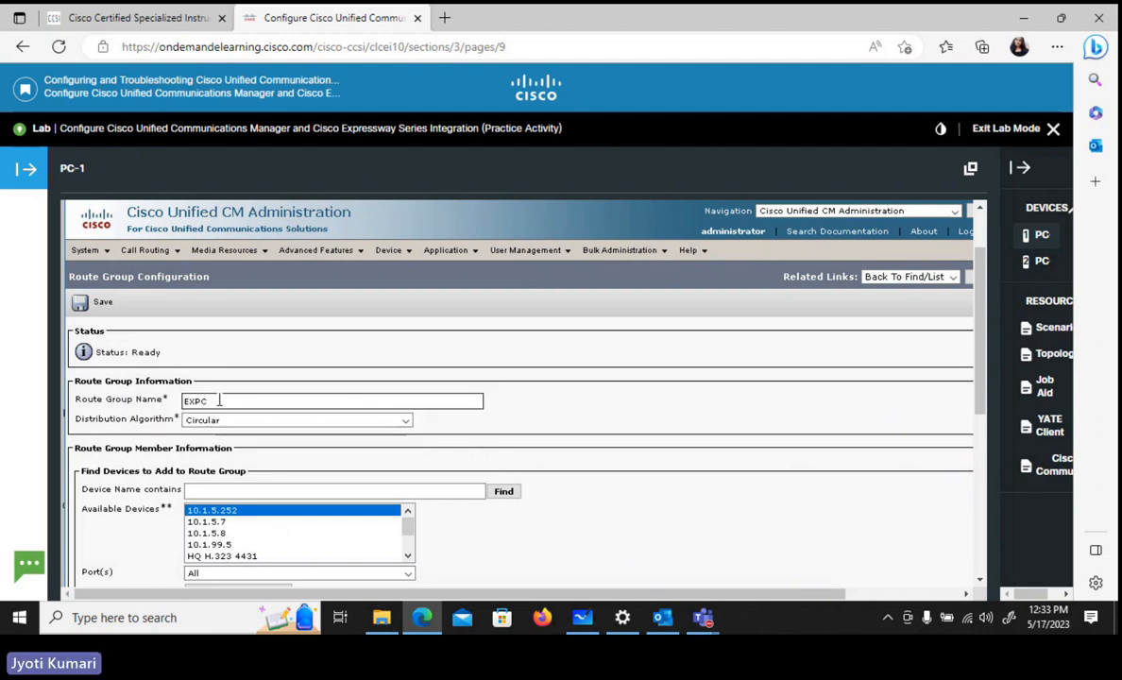
text(_RG)
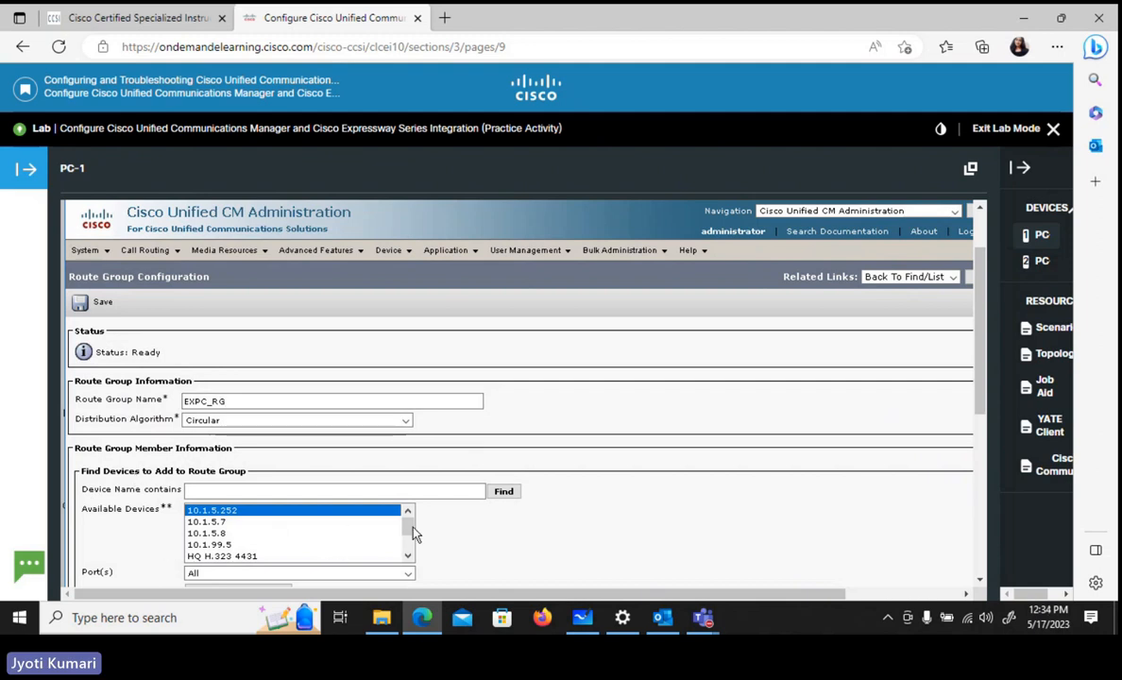
- Add the Trunk_to_EXP device with all ports to route group EXPC_RG and save the group
drag(413, 532, 417, 557)
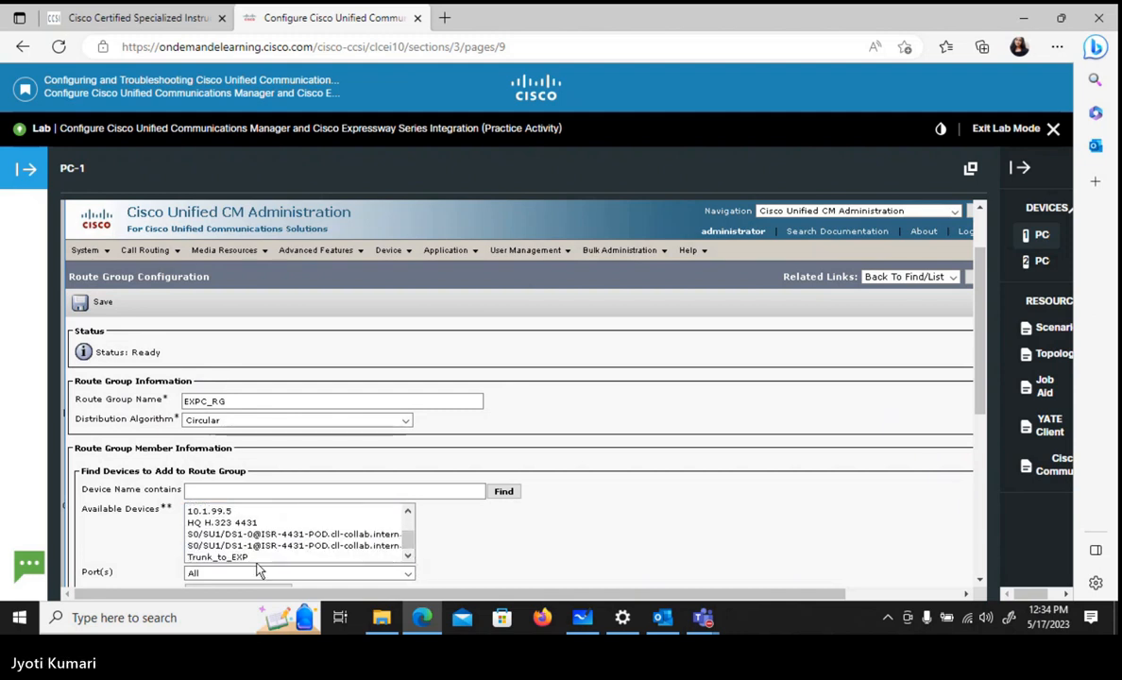
click(256, 559)
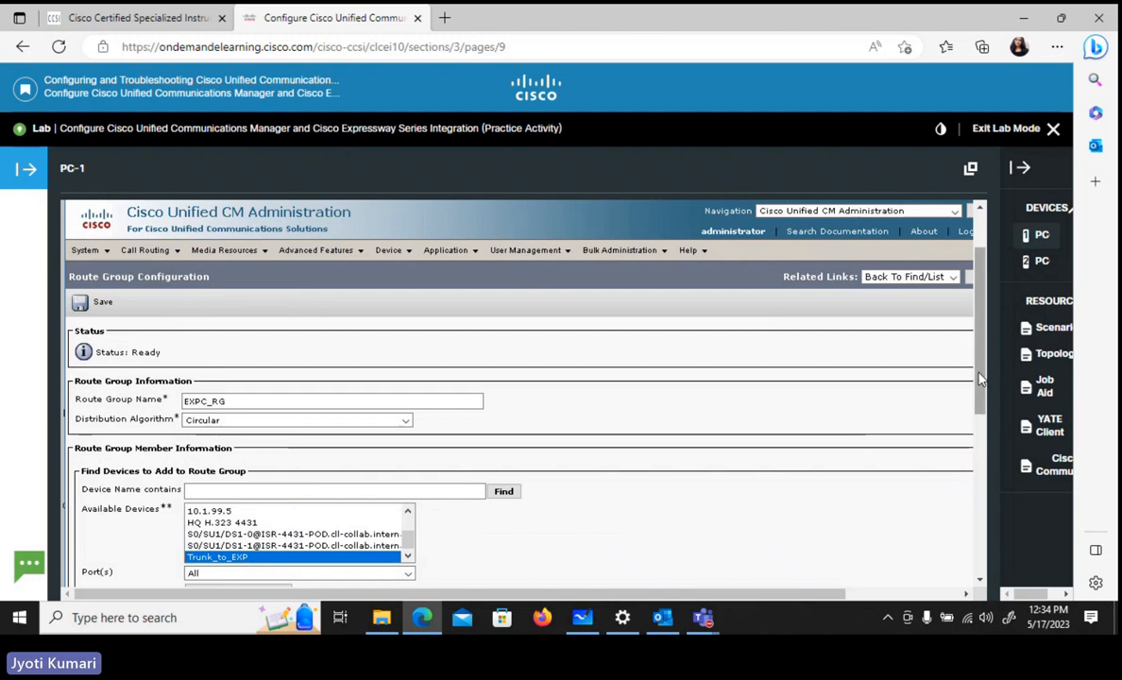
scroll(980, 425, down, 2)
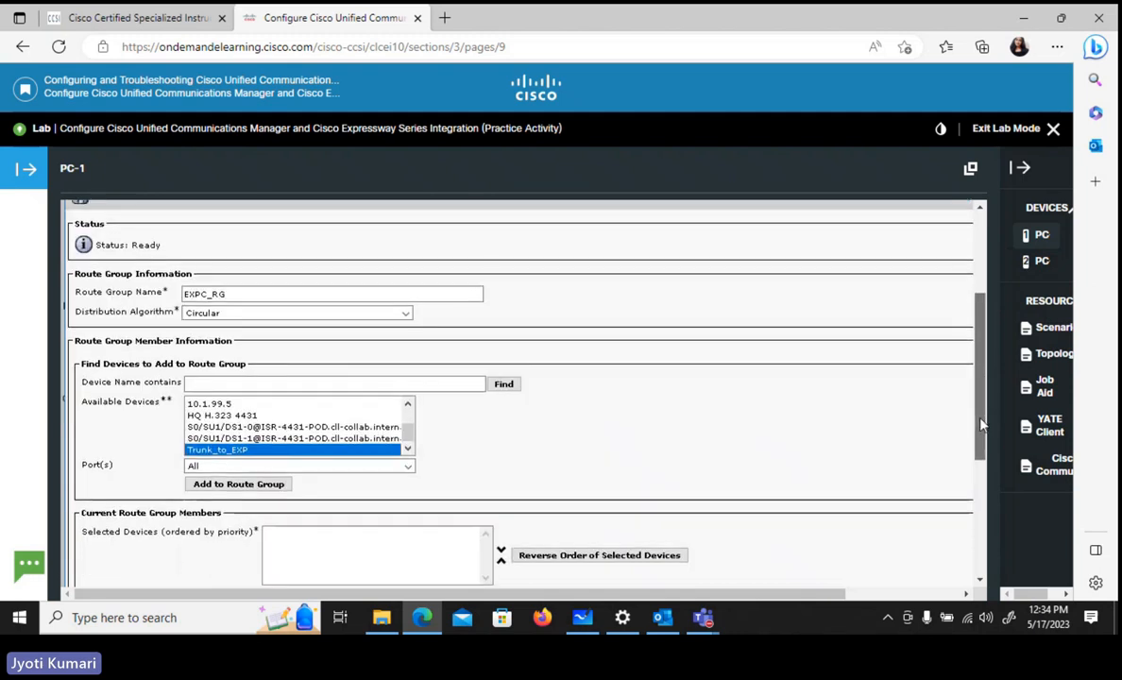
click(238, 483)
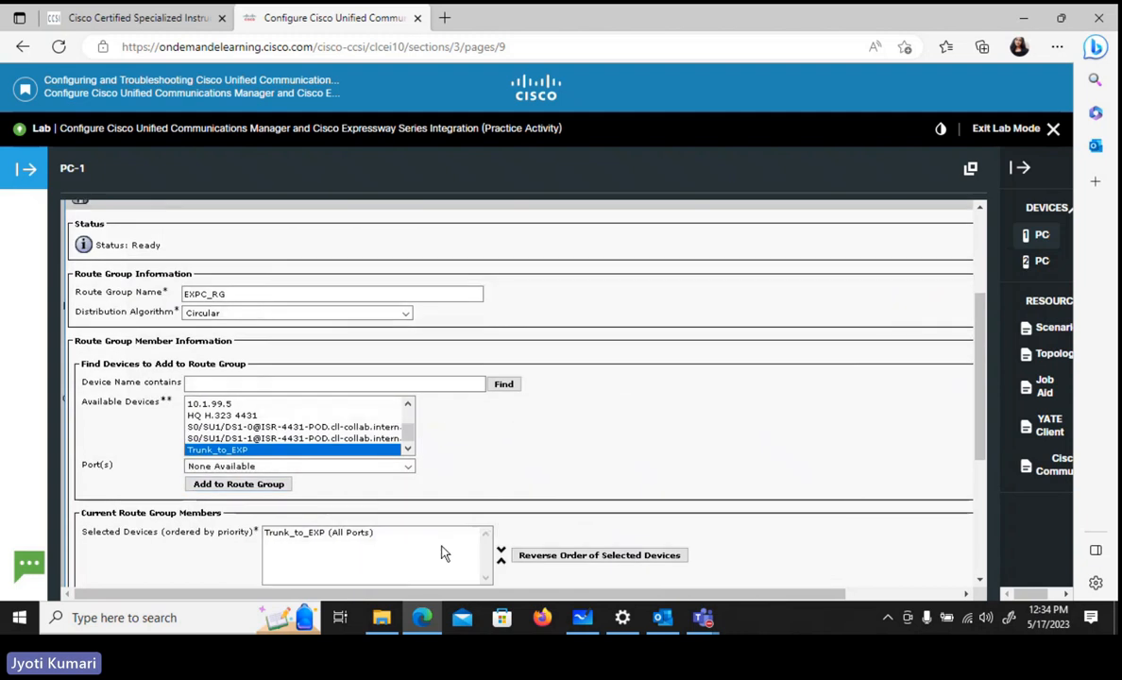
scroll(979, 403, up, 2)
scroll(978, 404, up, 1)
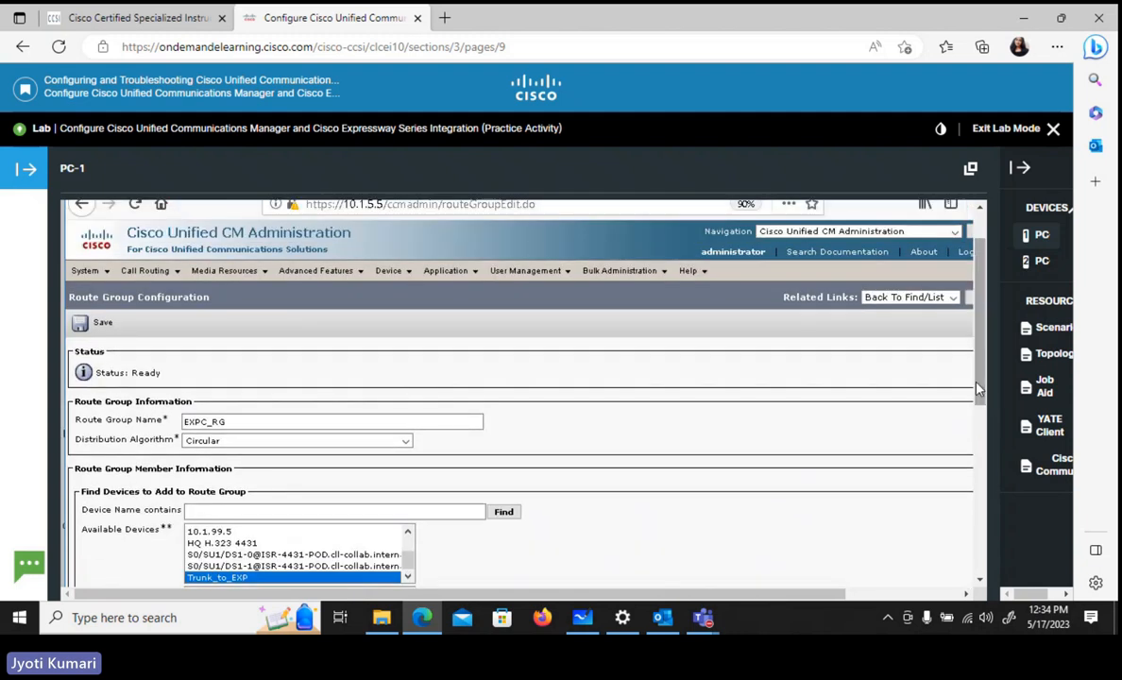
click(105, 322)
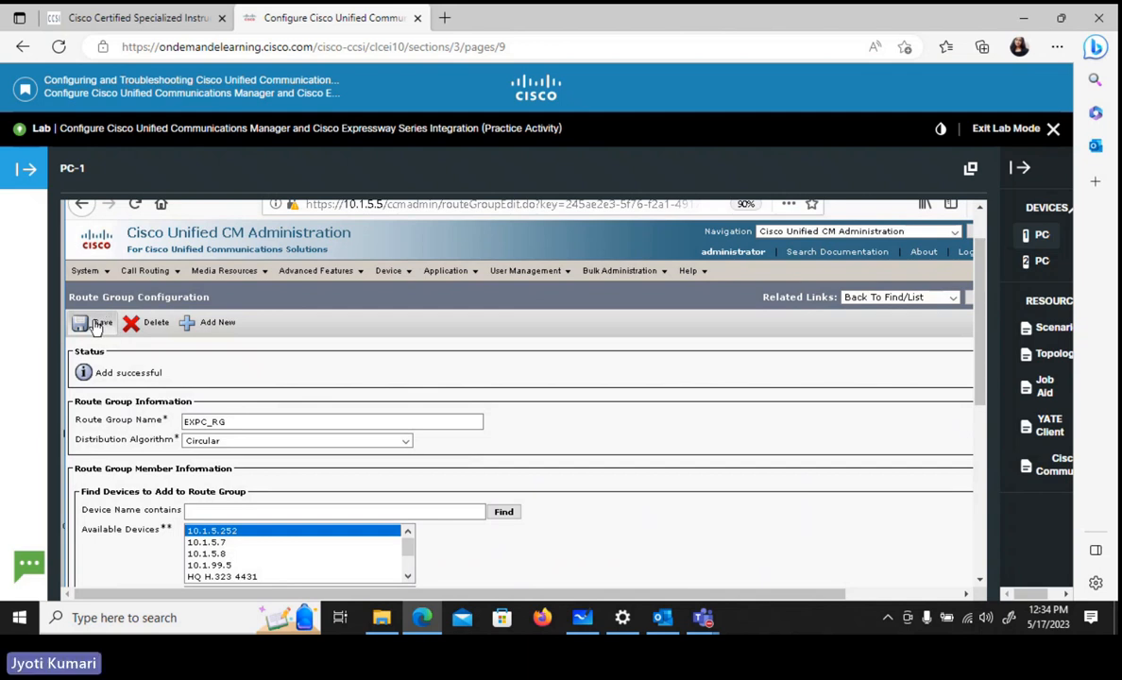
- Start a new route list and name it EXPC_RL
click(155, 272)
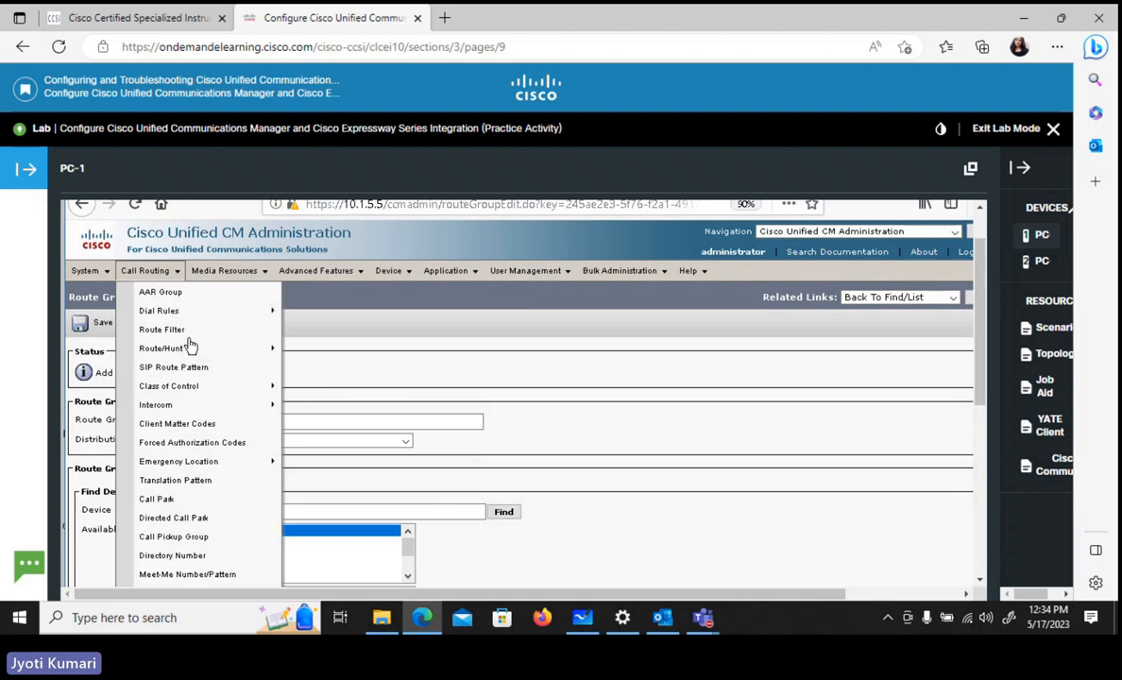
mouse_move(200, 351)
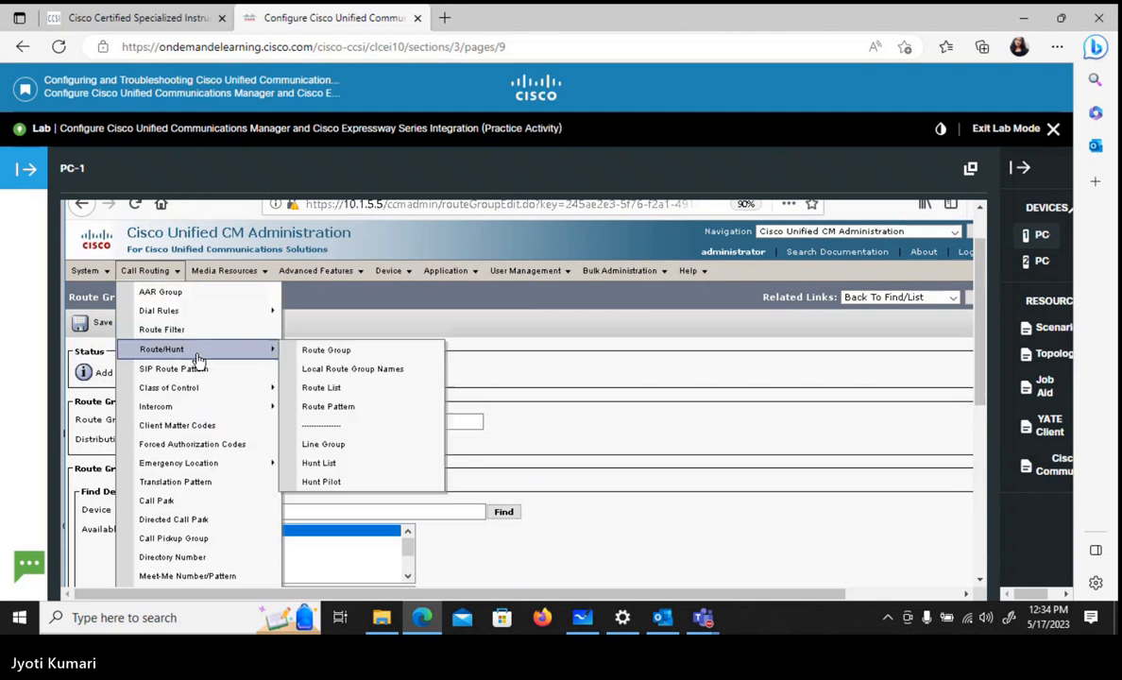
click(342, 394)
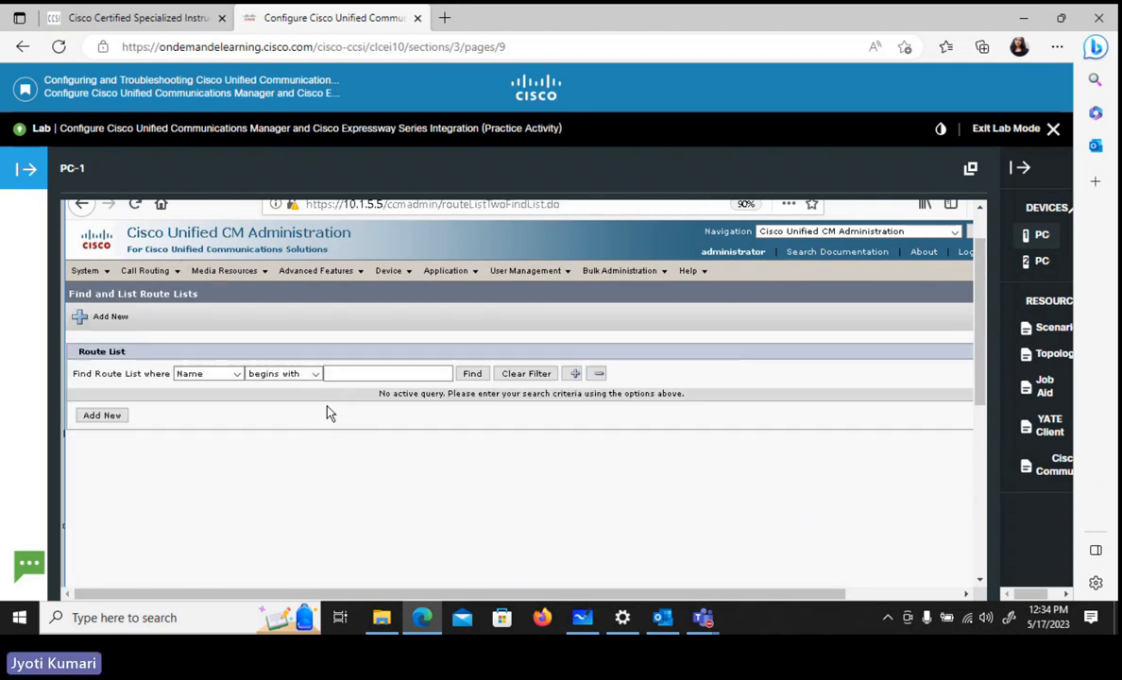
click(100, 417)
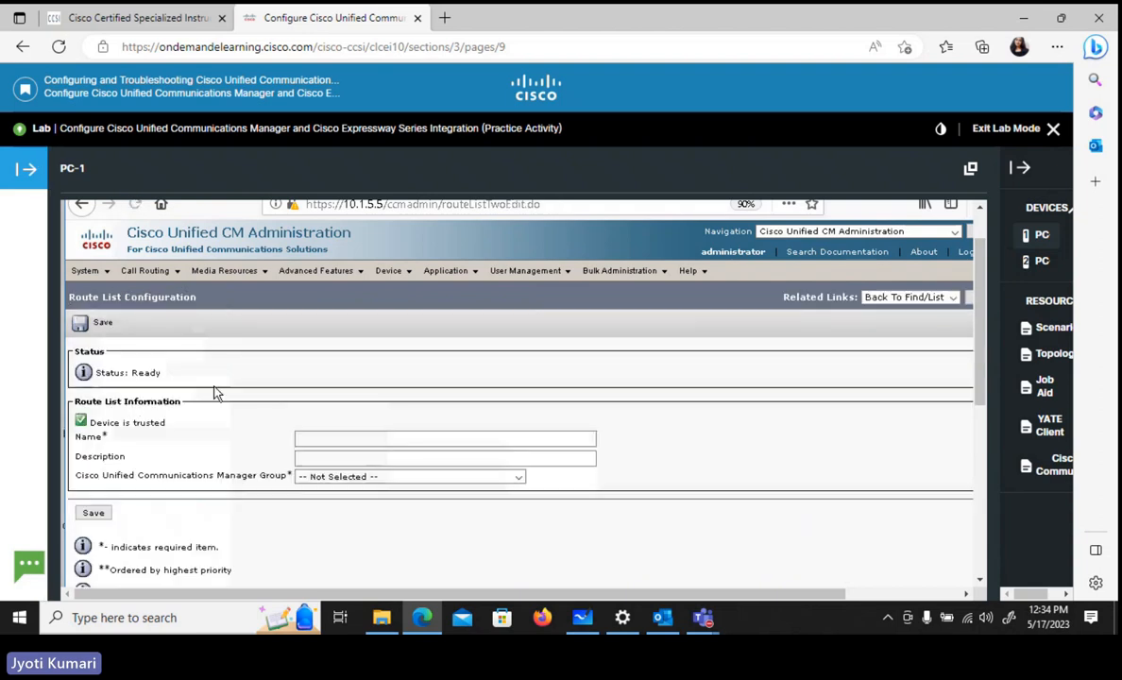
click(310, 436)
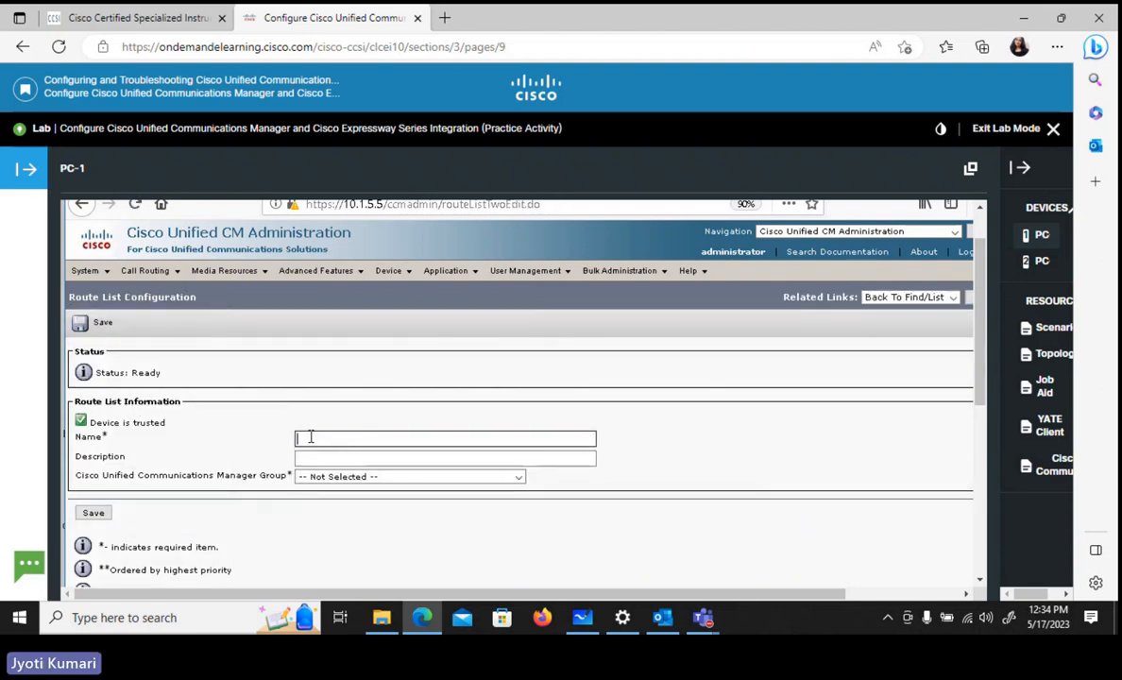
text(EX)
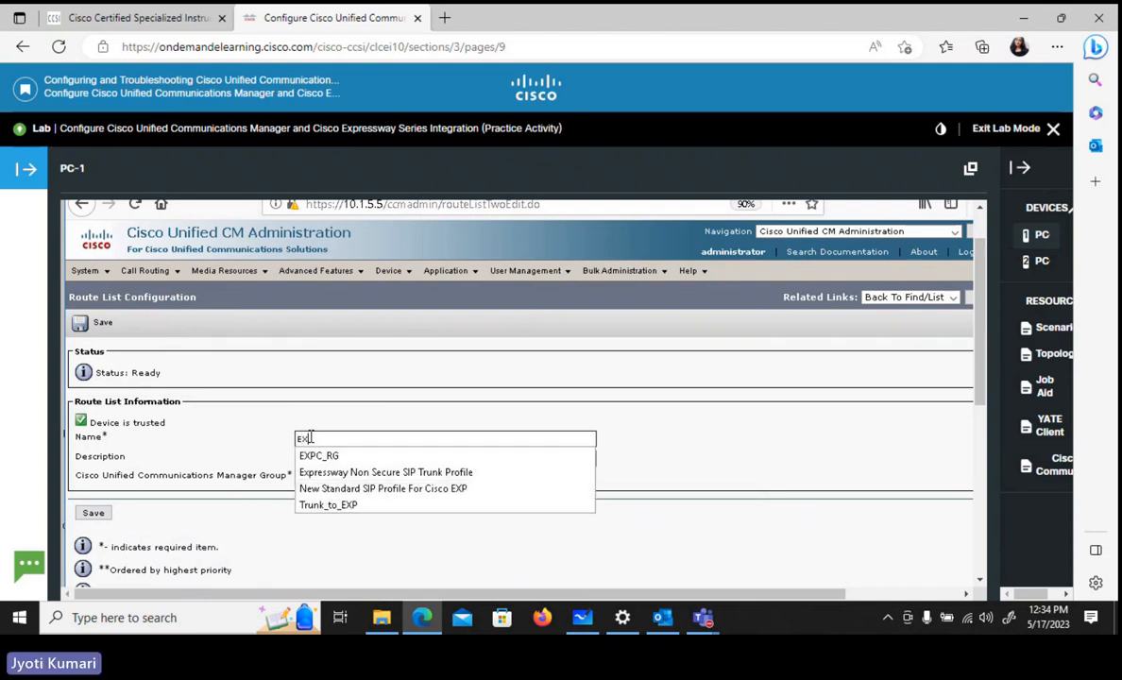
text(PC_)
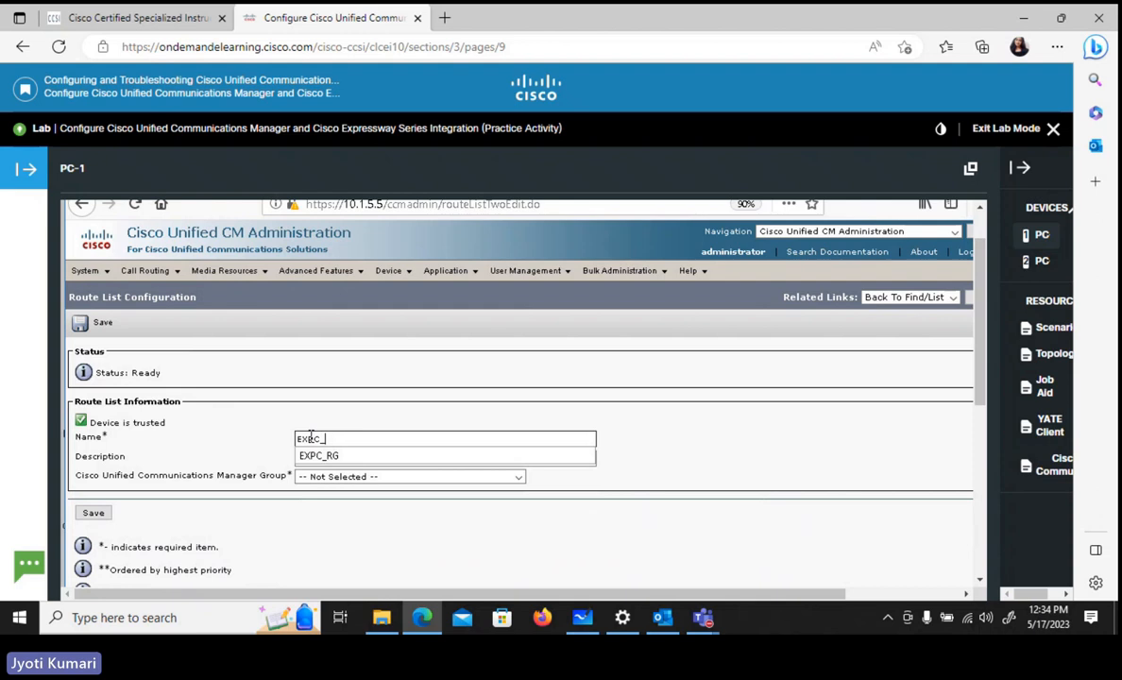
text(RL)
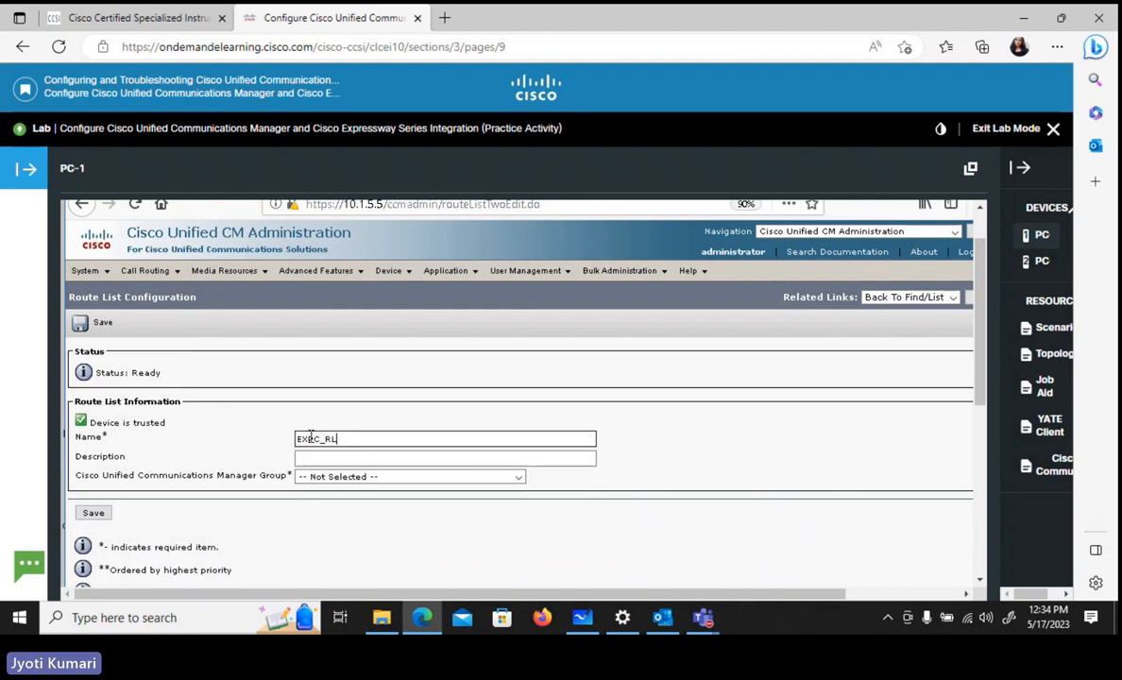
- Assign the route list to the Cisco Unified Communications Manager Group HQ-CUCM-GROUP-1 and save it
click(312, 482)
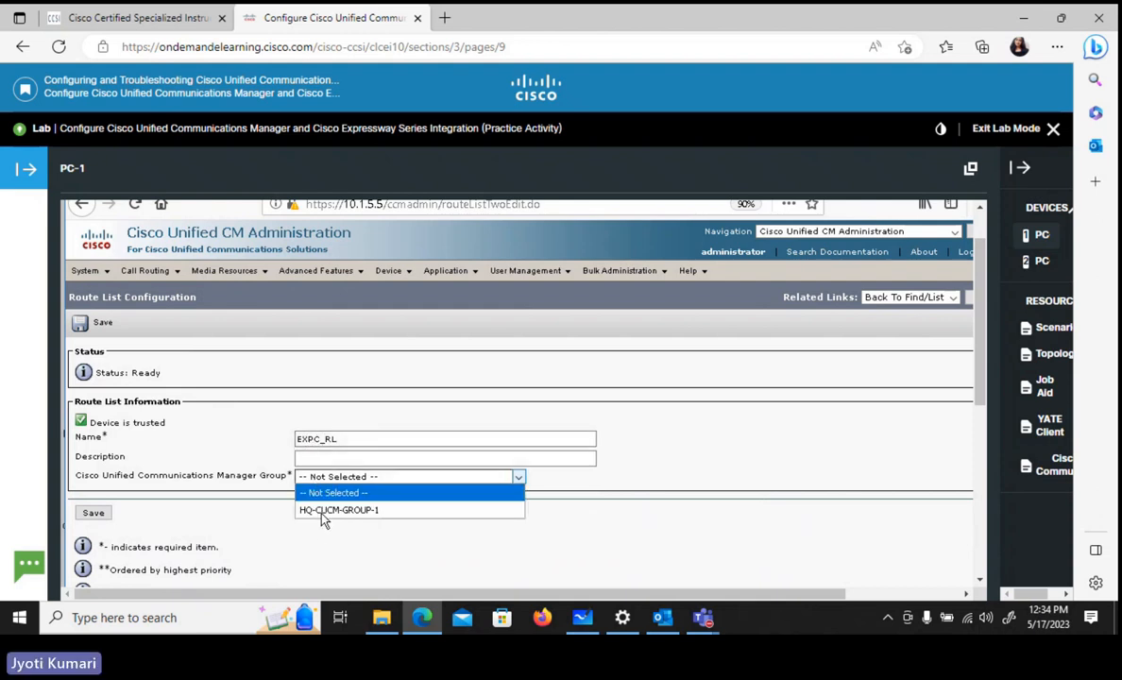
click(321, 511)
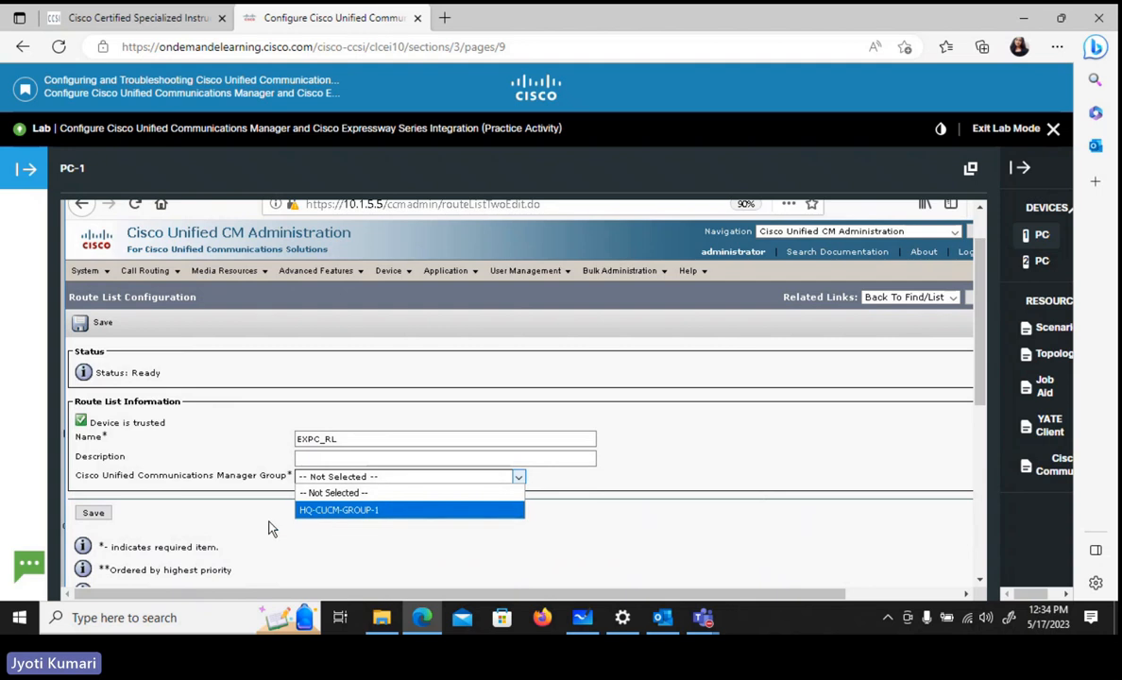
click(94, 514)
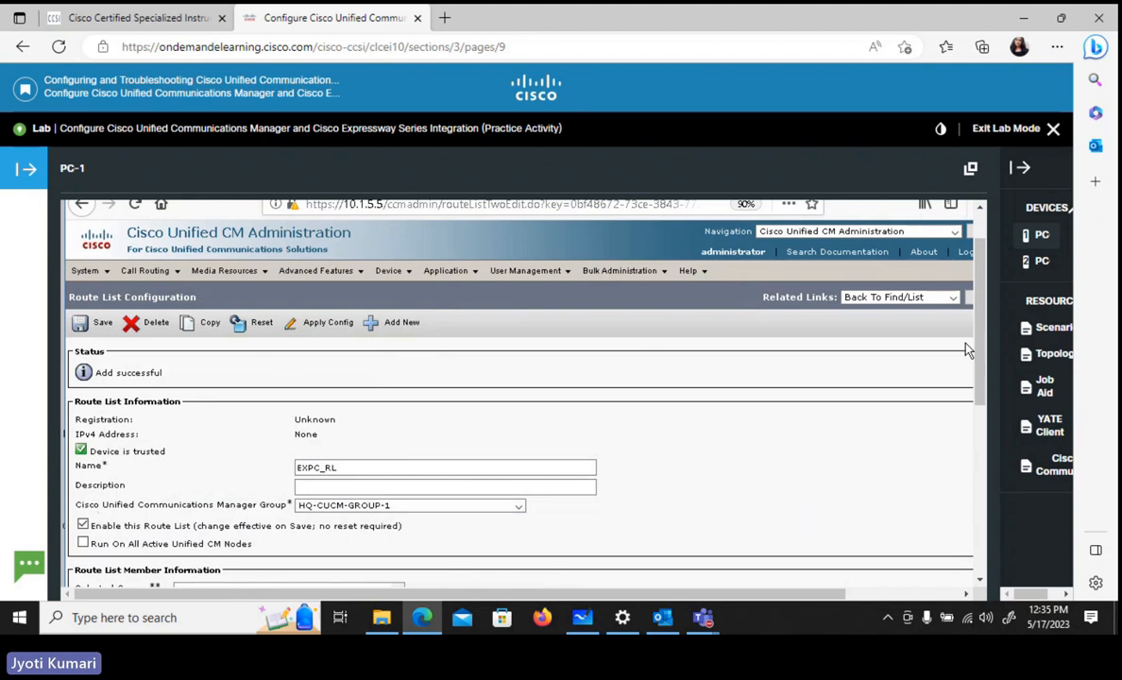
- Add route group EXPC_RG-[NON-QSIG] as a member of the EXPC_RL route list and save the member settings
drag(982, 359, 990, 421)
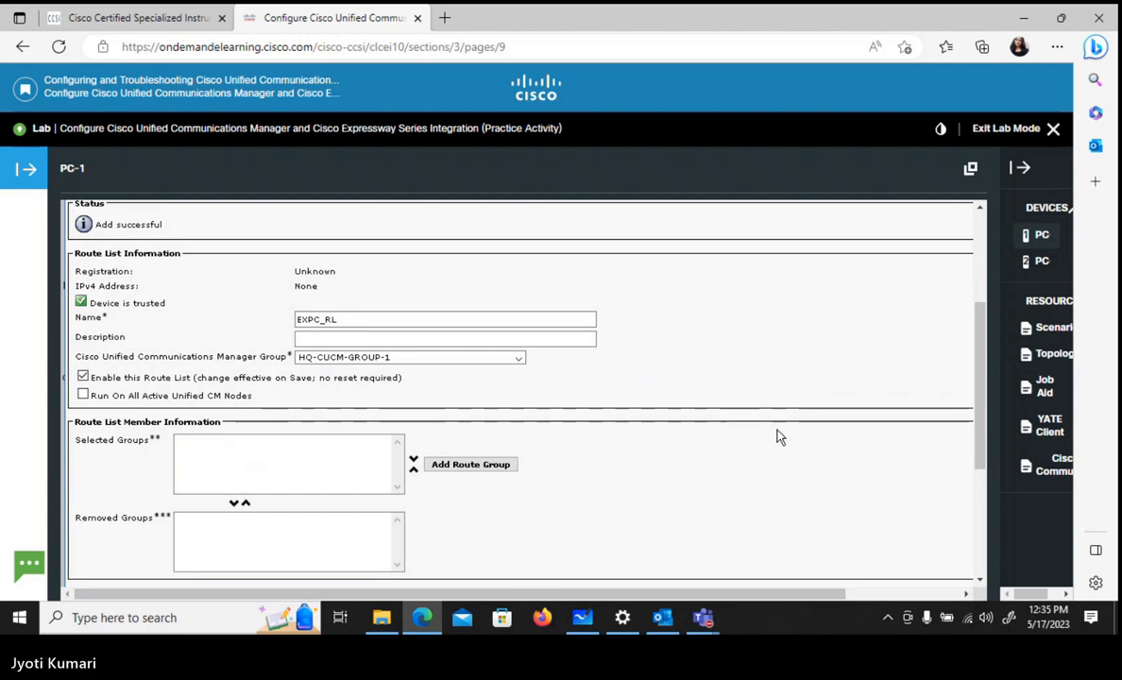
click(441, 468)
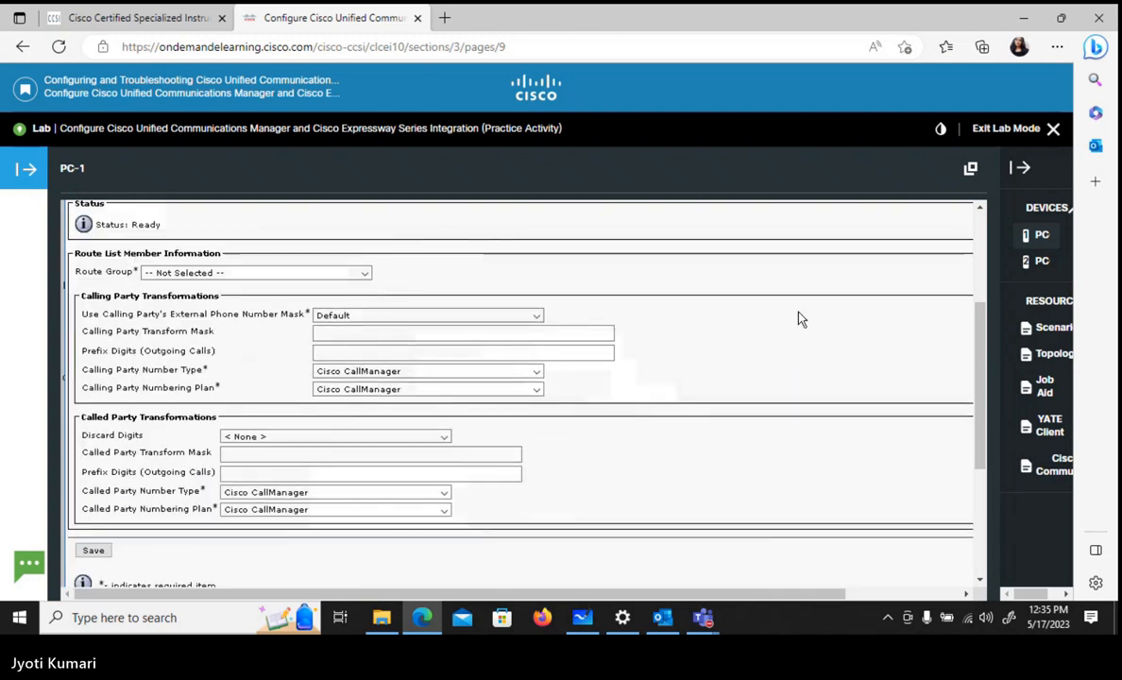
click(223, 275)
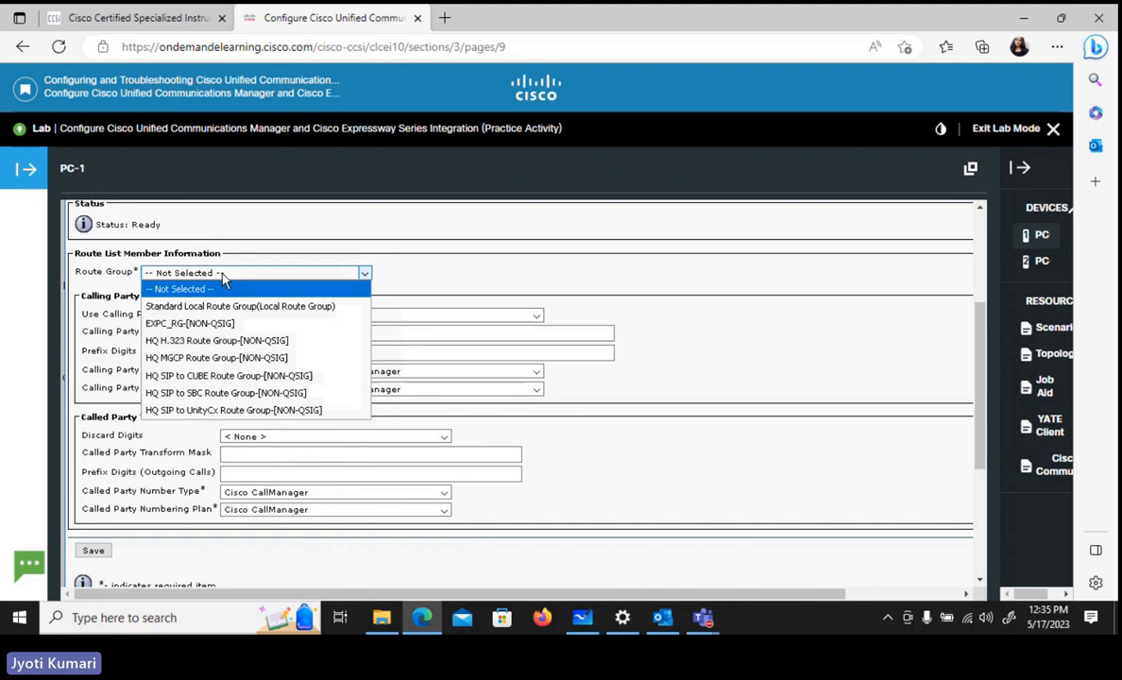
click(195, 327)
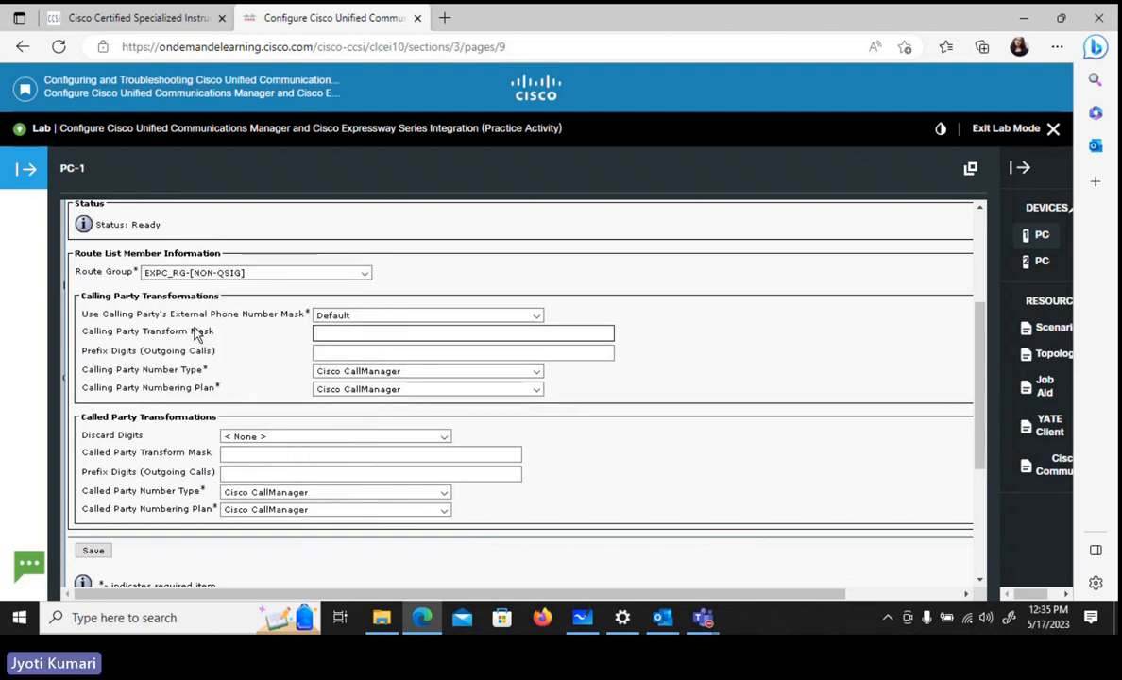
click(289, 282)
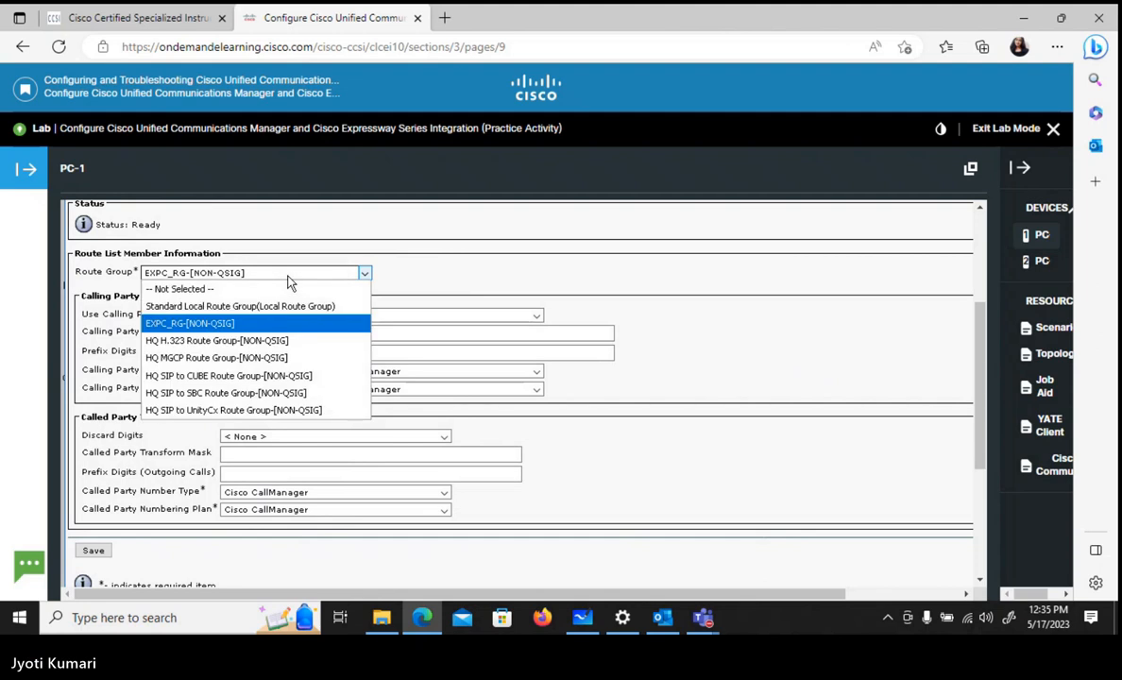
click(222, 326)
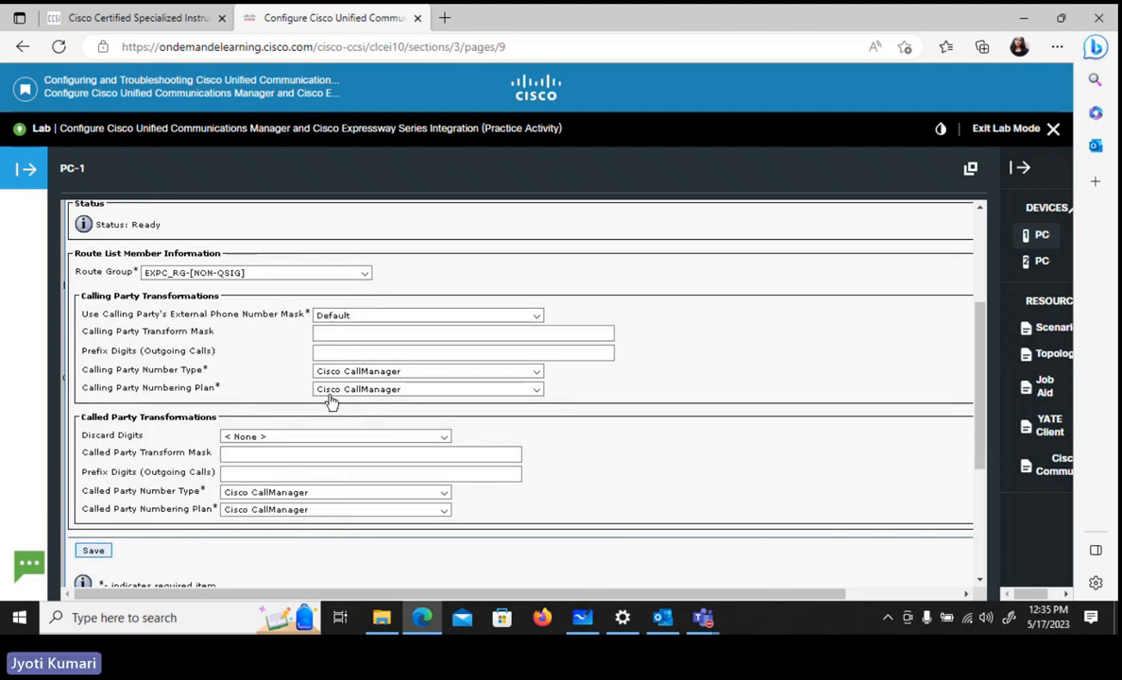
click(93, 553)
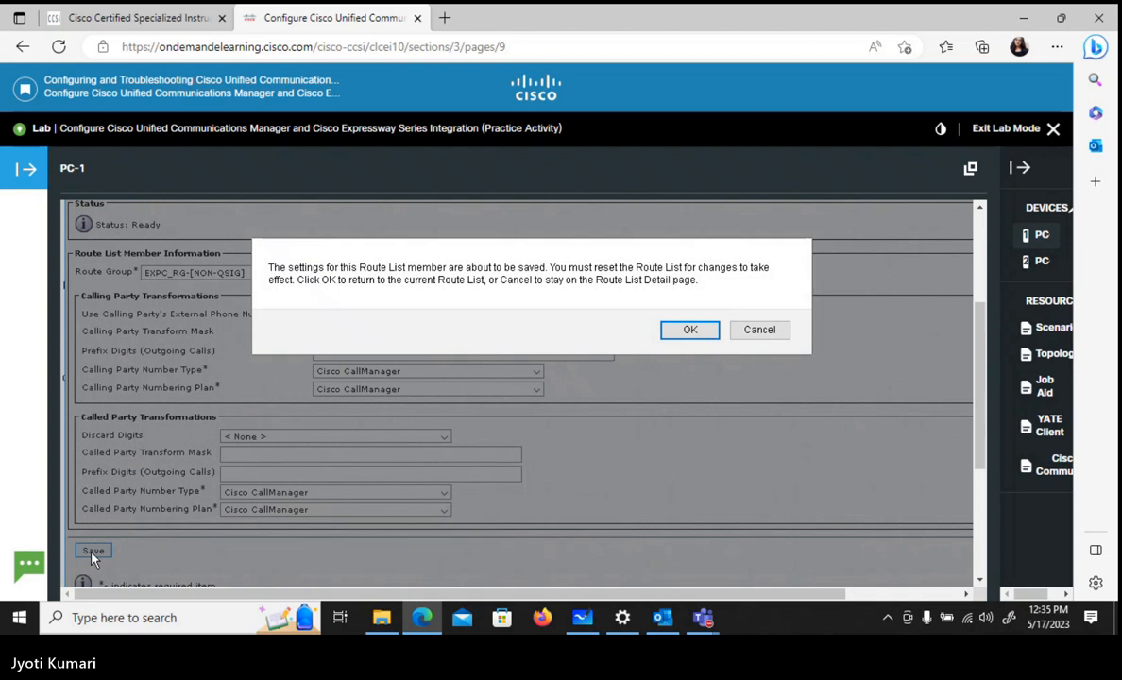
click(689, 331)
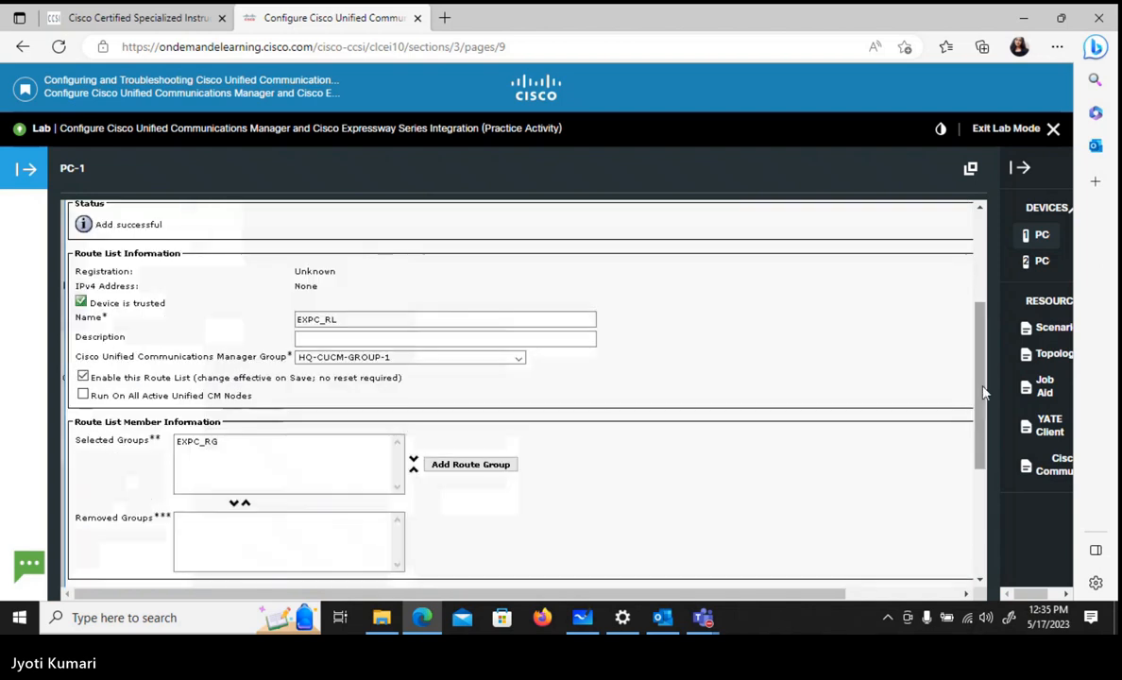
- Reset the EXPC_RL route list so its changes take effect, and close the Device Reset window
scroll(982, 392, up, 5)
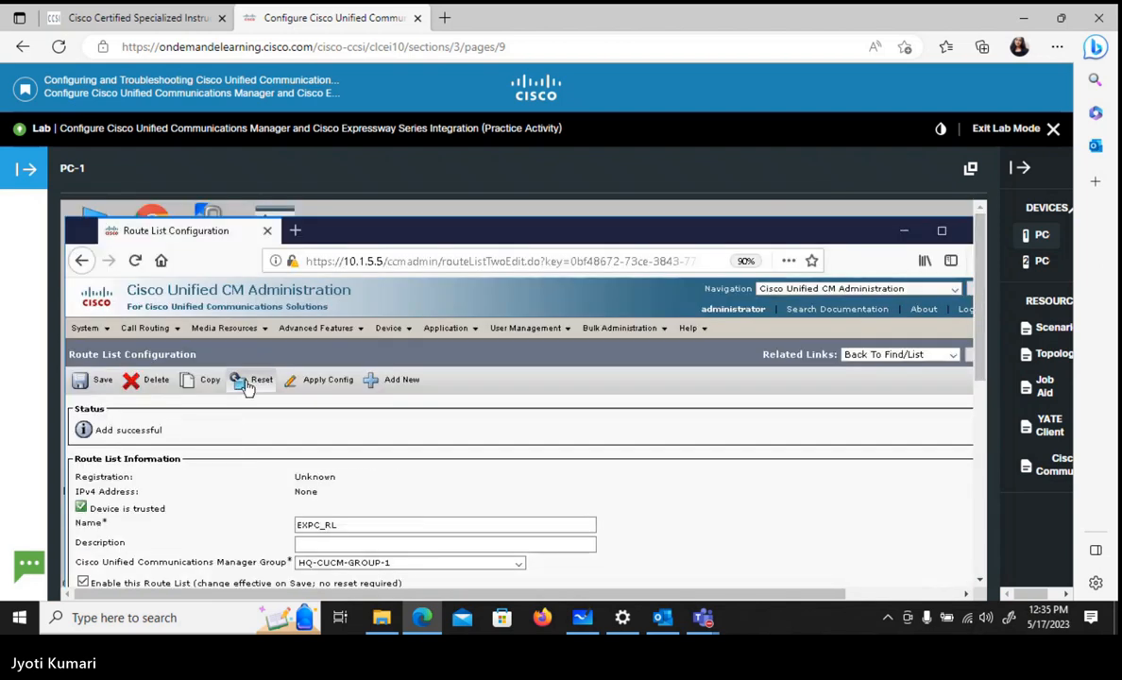
click(245, 383)
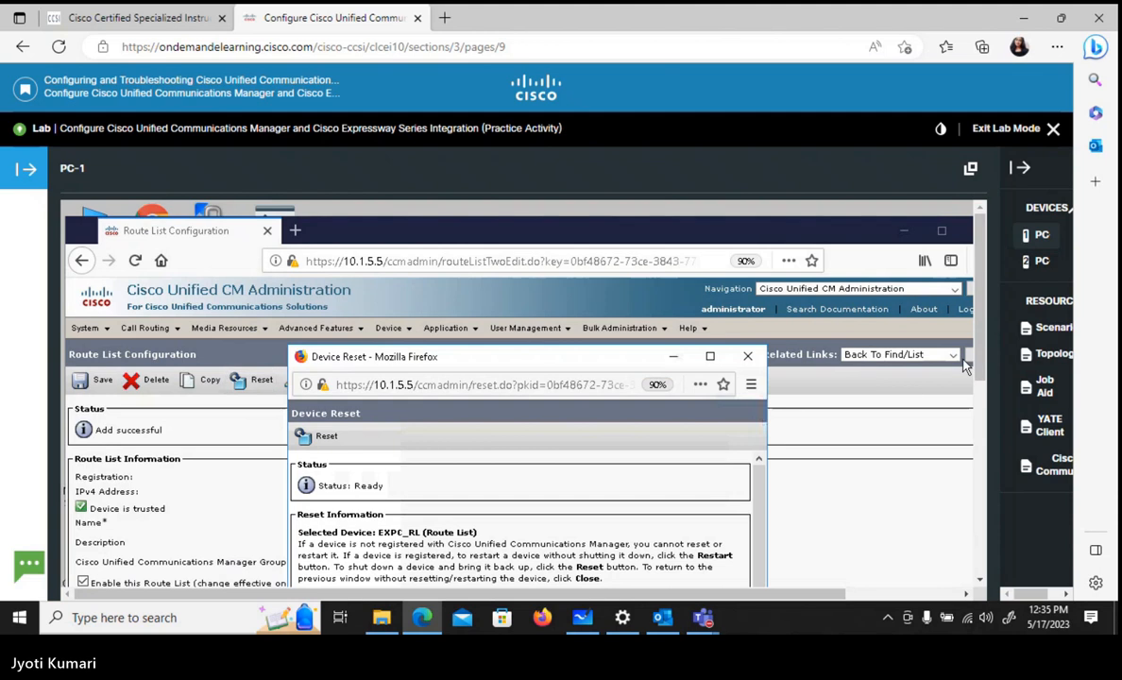
scroll(930, 387, down, 3)
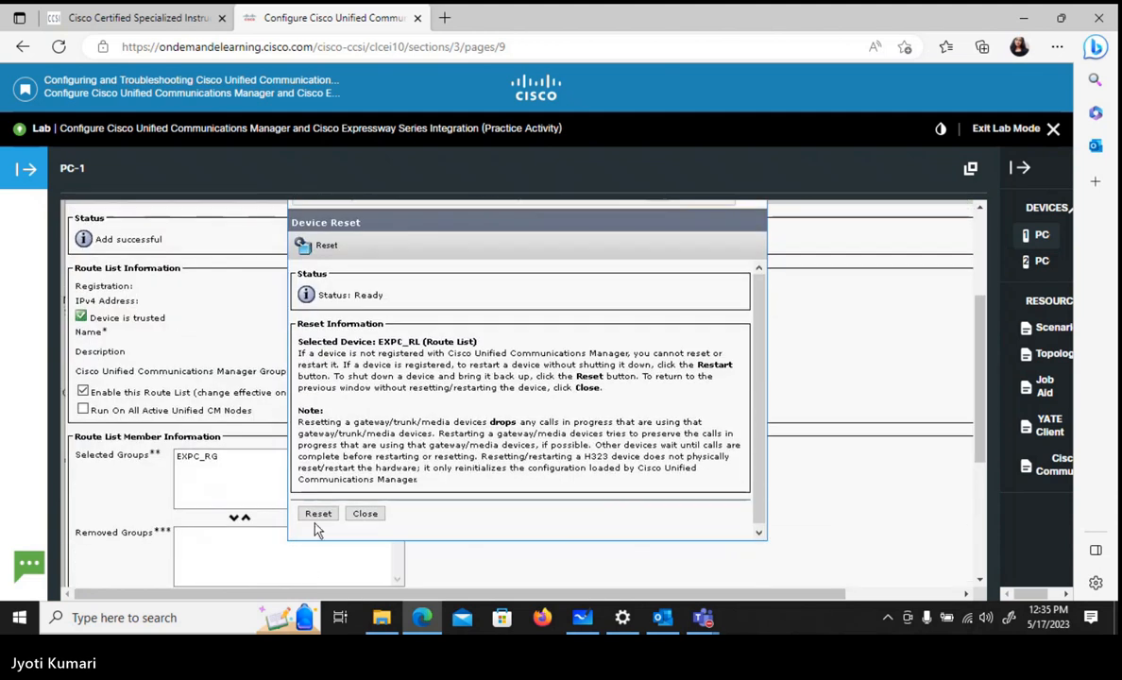
click(318, 515)
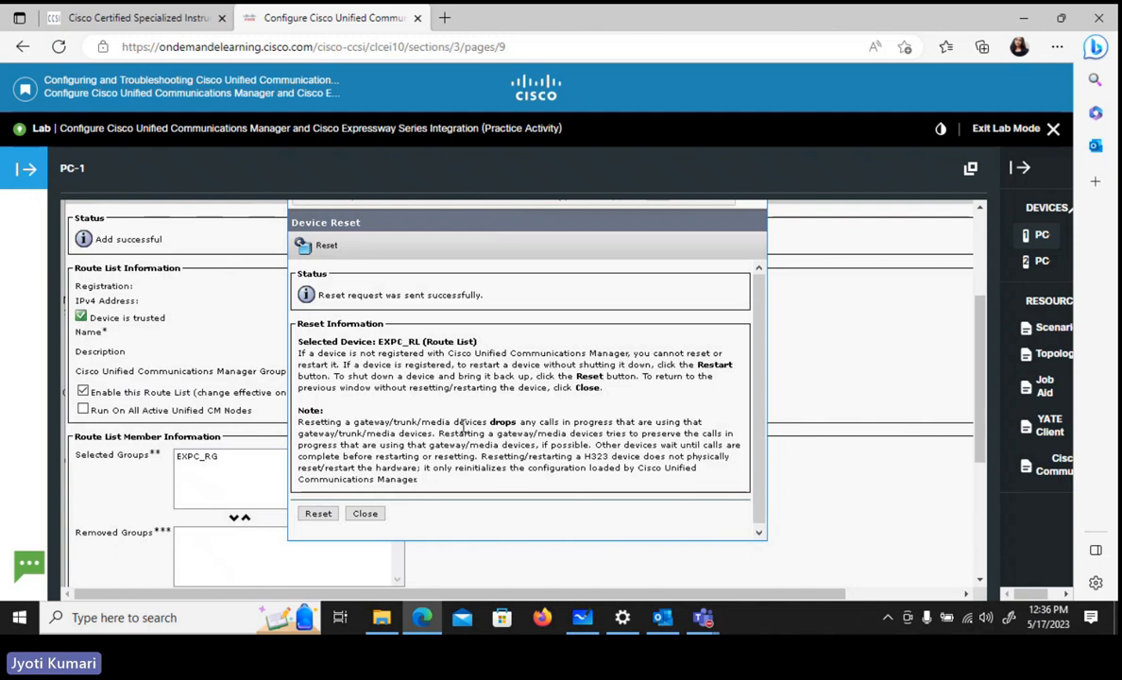
click(311, 515)
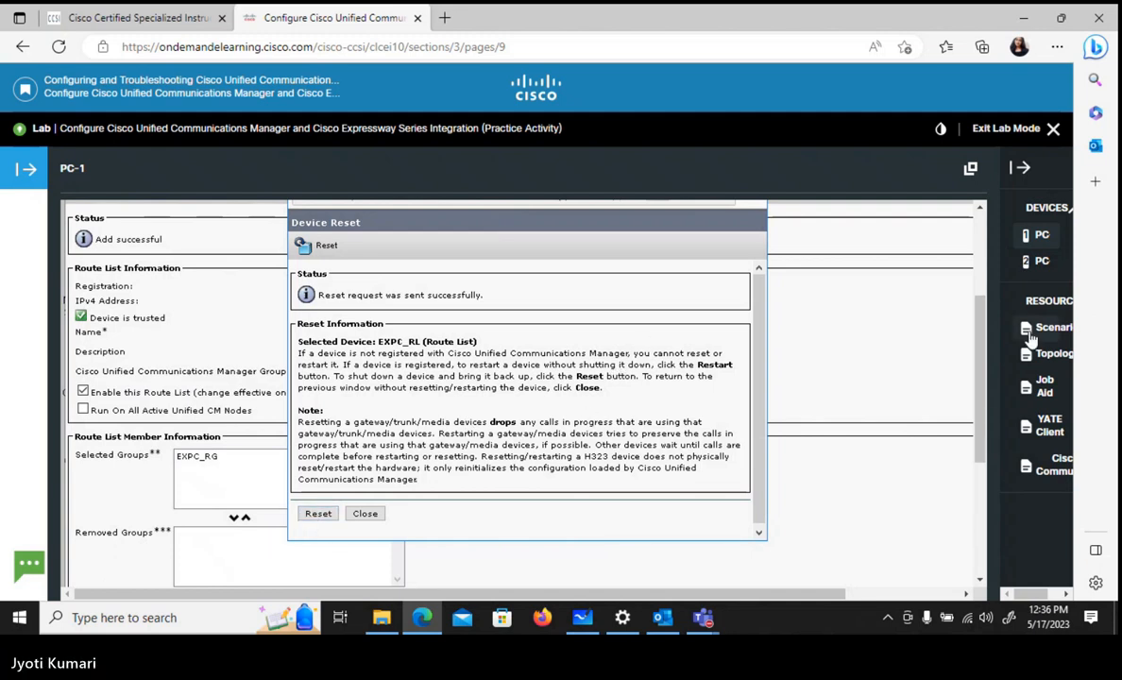
scroll(980, 312, up, 2)
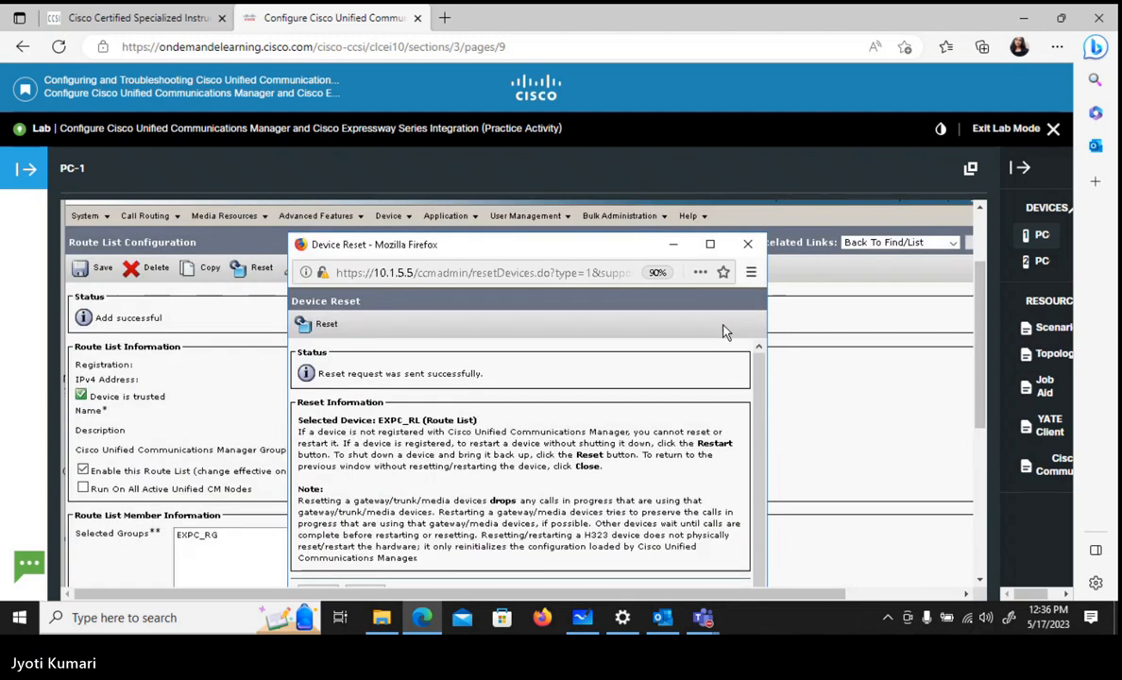
click(749, 245)
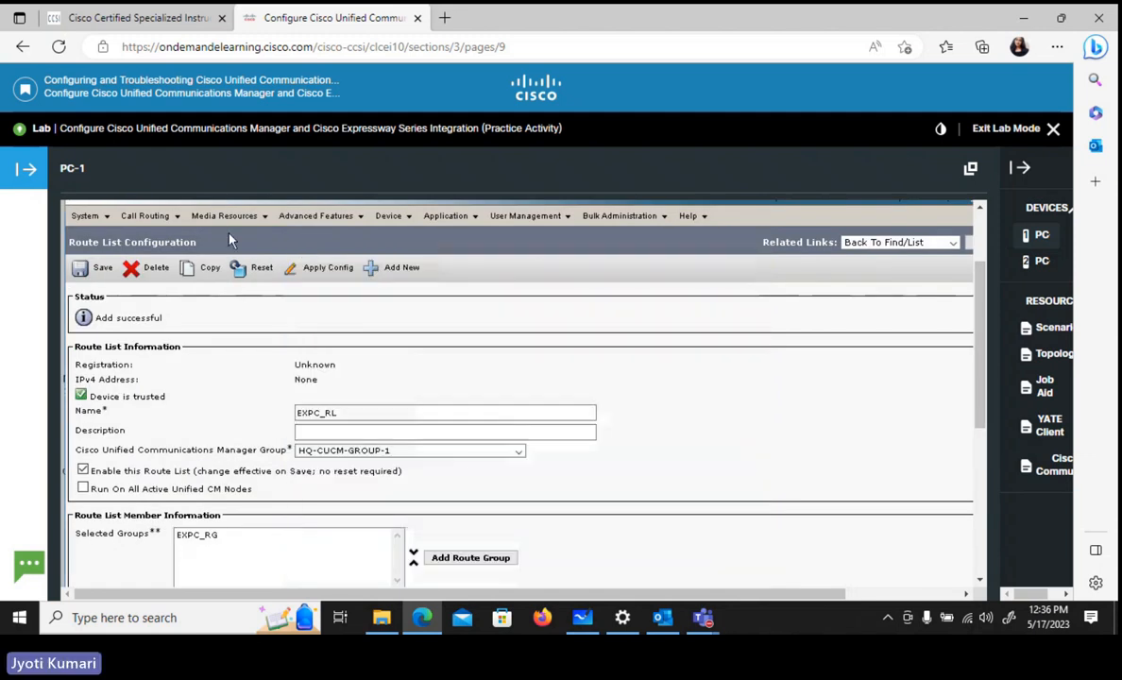
- Start a new route pattern and set its pattern to 100X
click(151, 221)
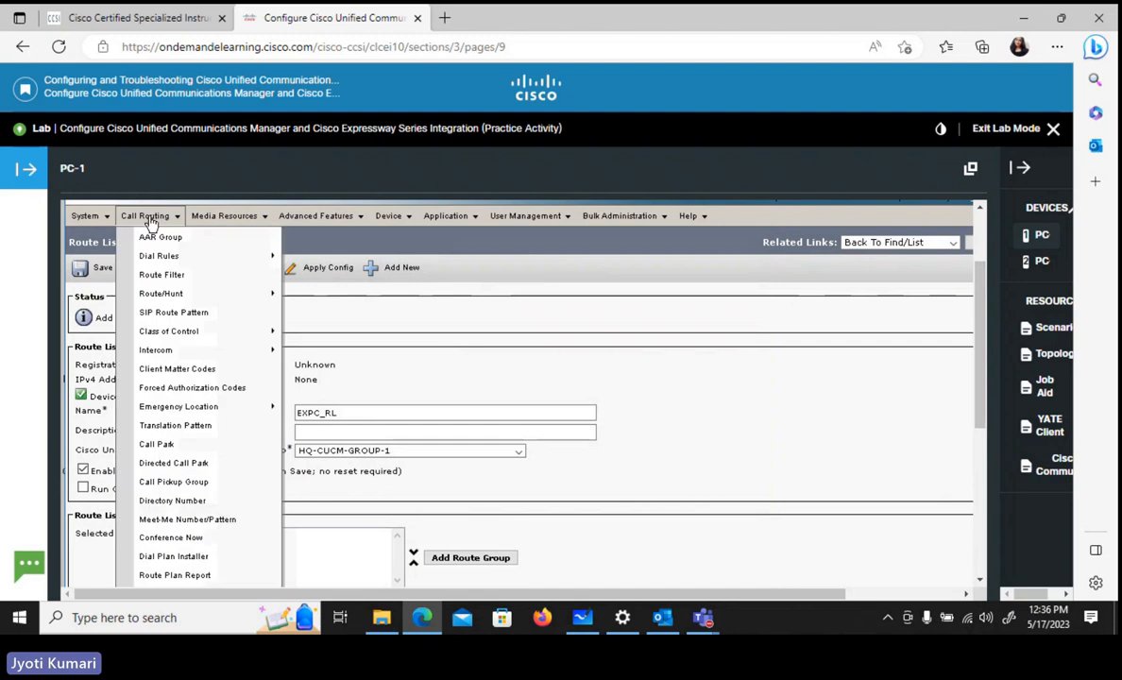
mouse_move(180, 296)
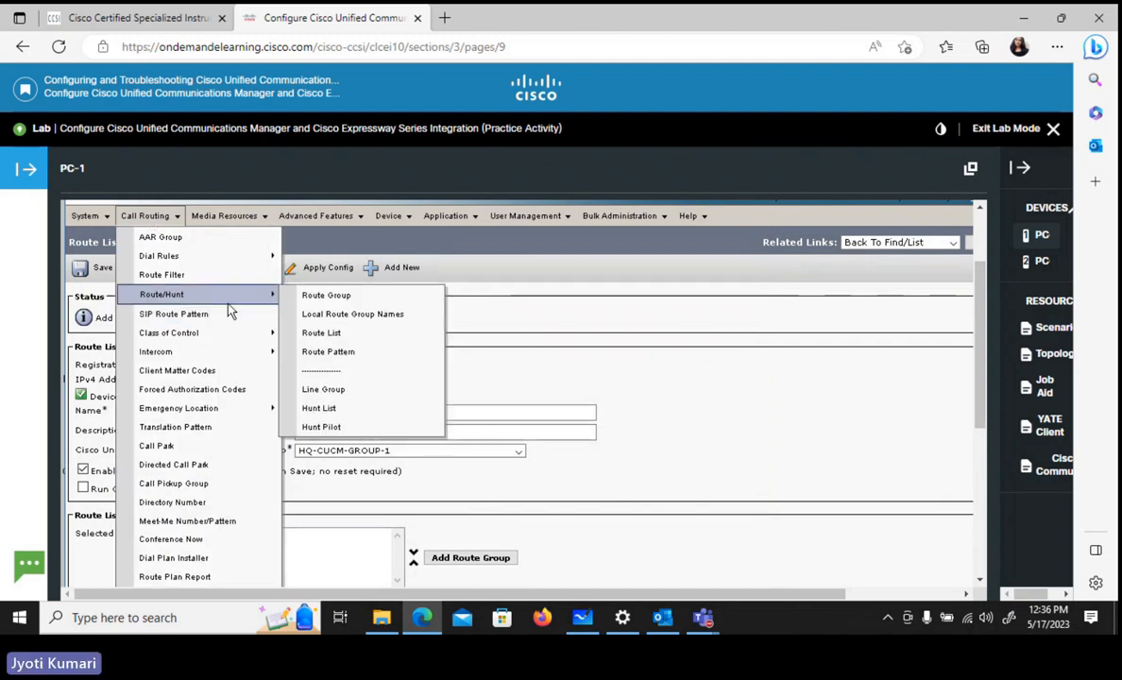
click(330, 355)
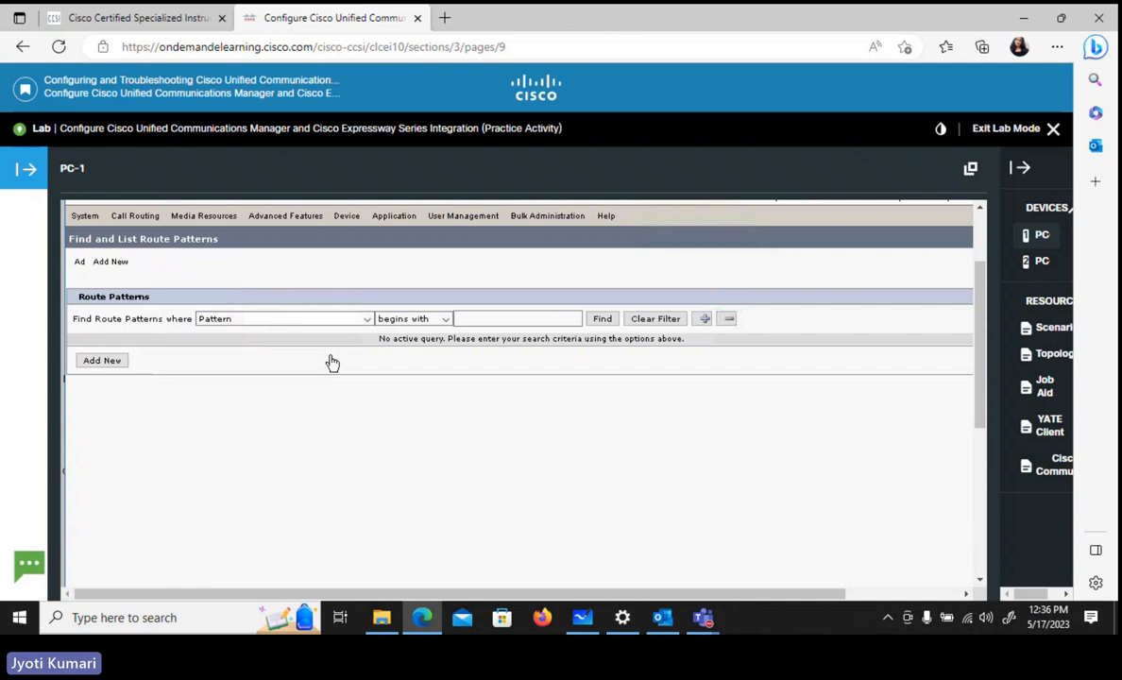
click(94, 364)
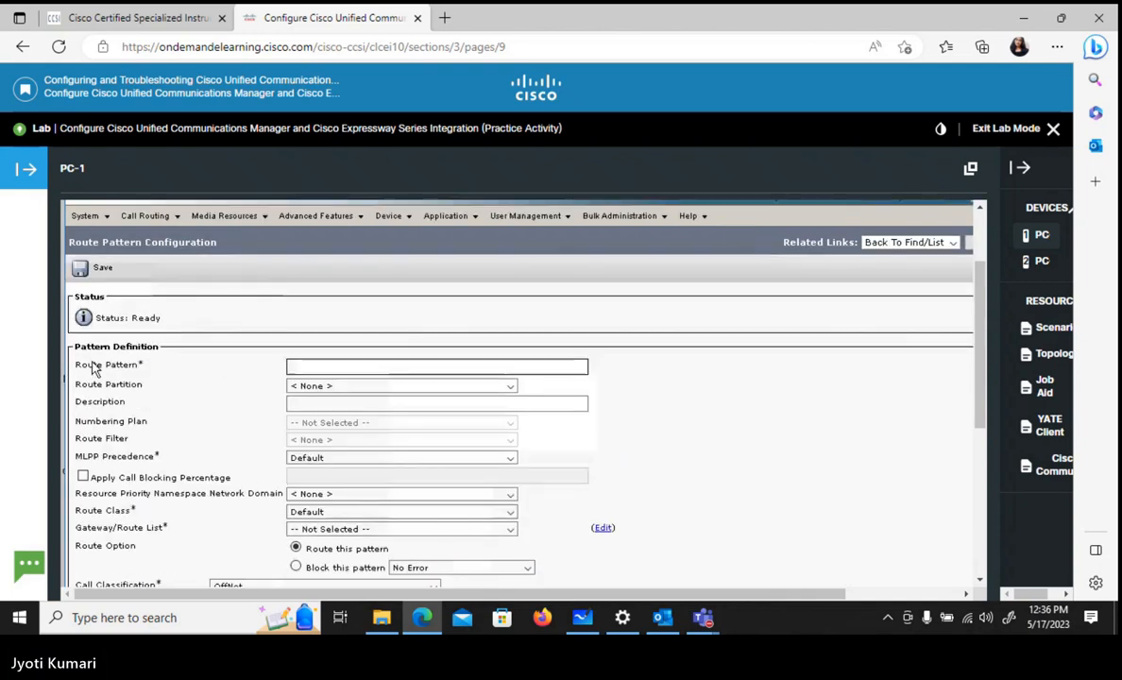
click(293, 369)
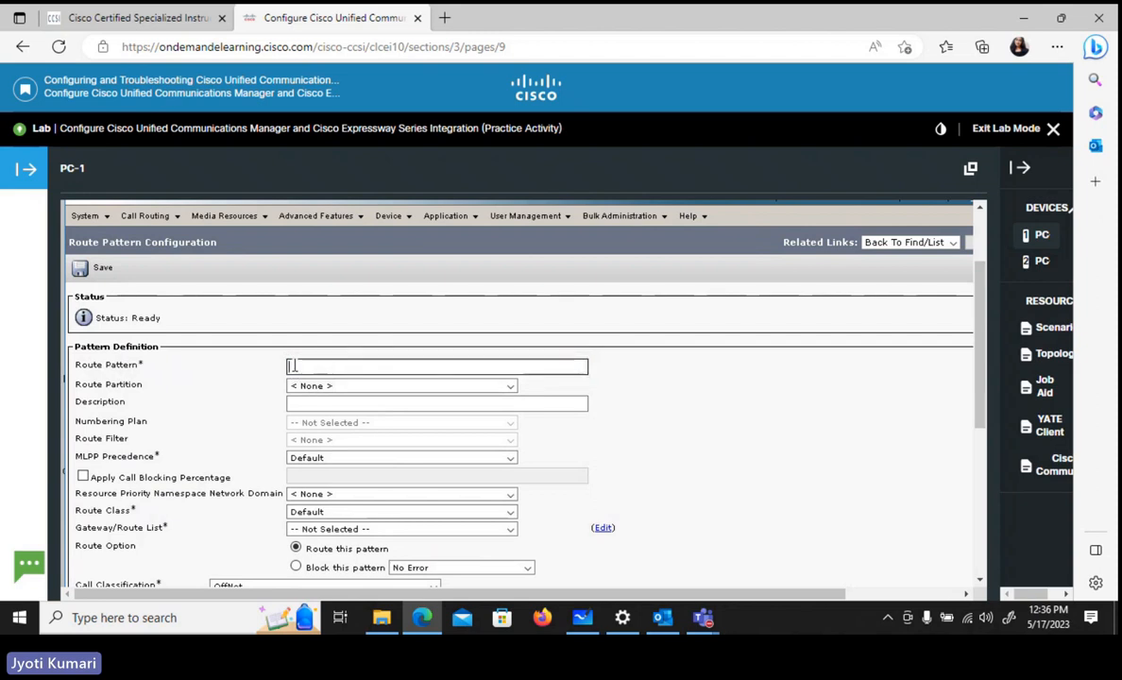
text(100)
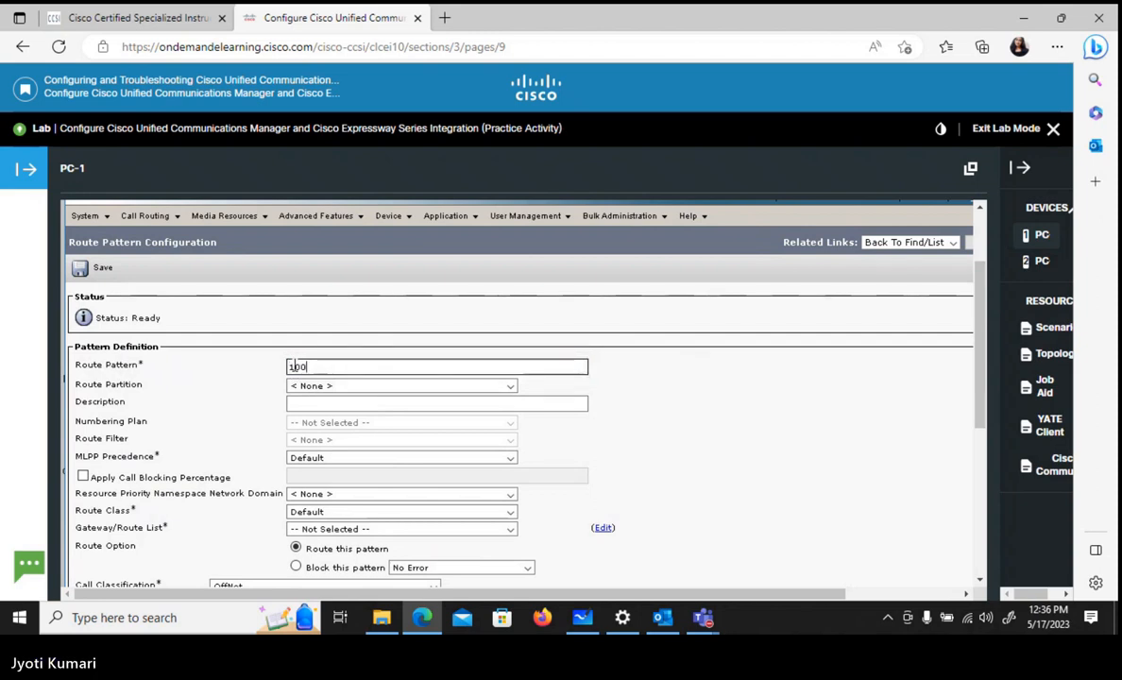
text(x)
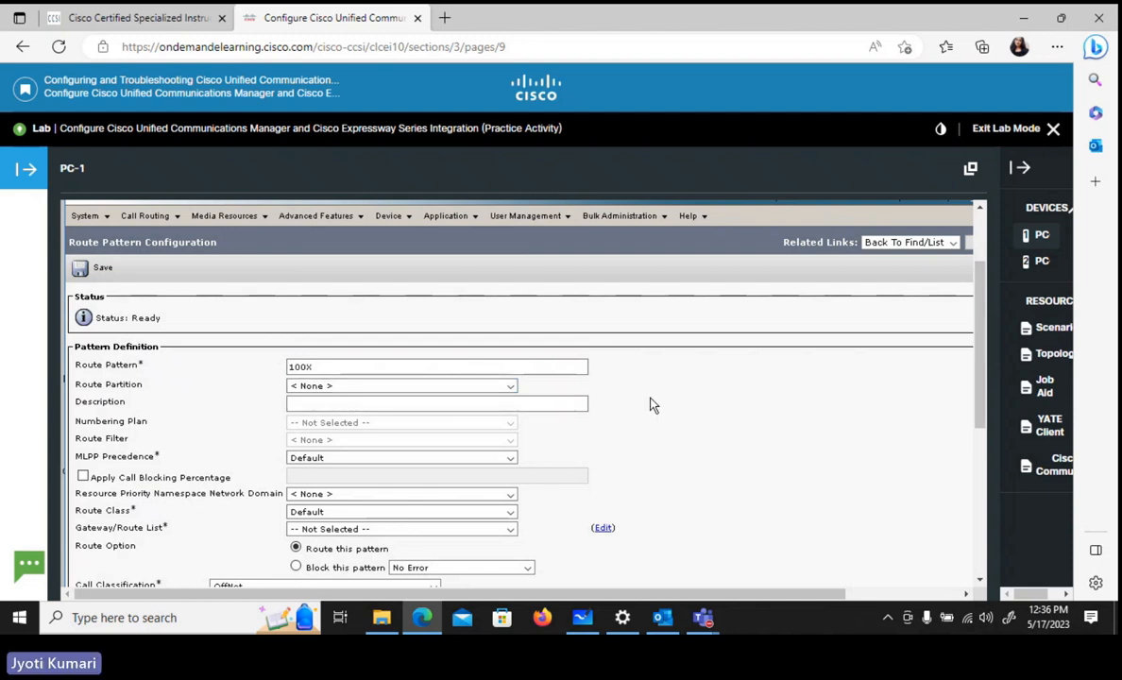
- Assign the route list EXPC_RL as the gateway/route list of the 100X route pattern
scroll(650, 405, down, 1)
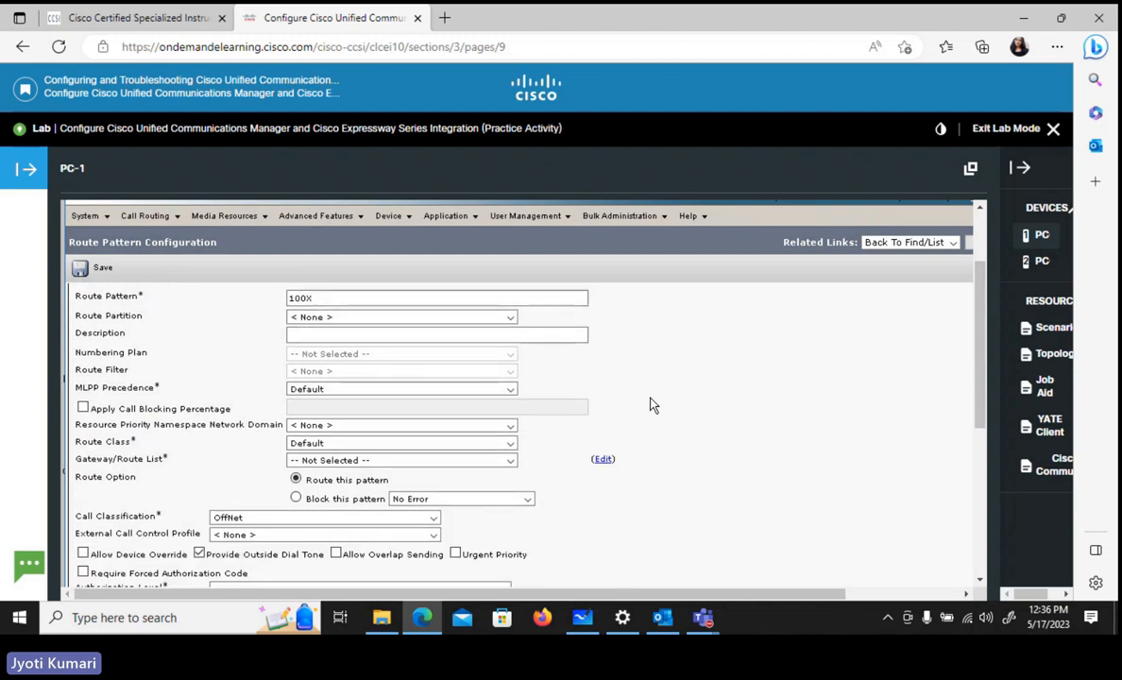
click(302, 299)
click(310, 299)
click(337, 462)
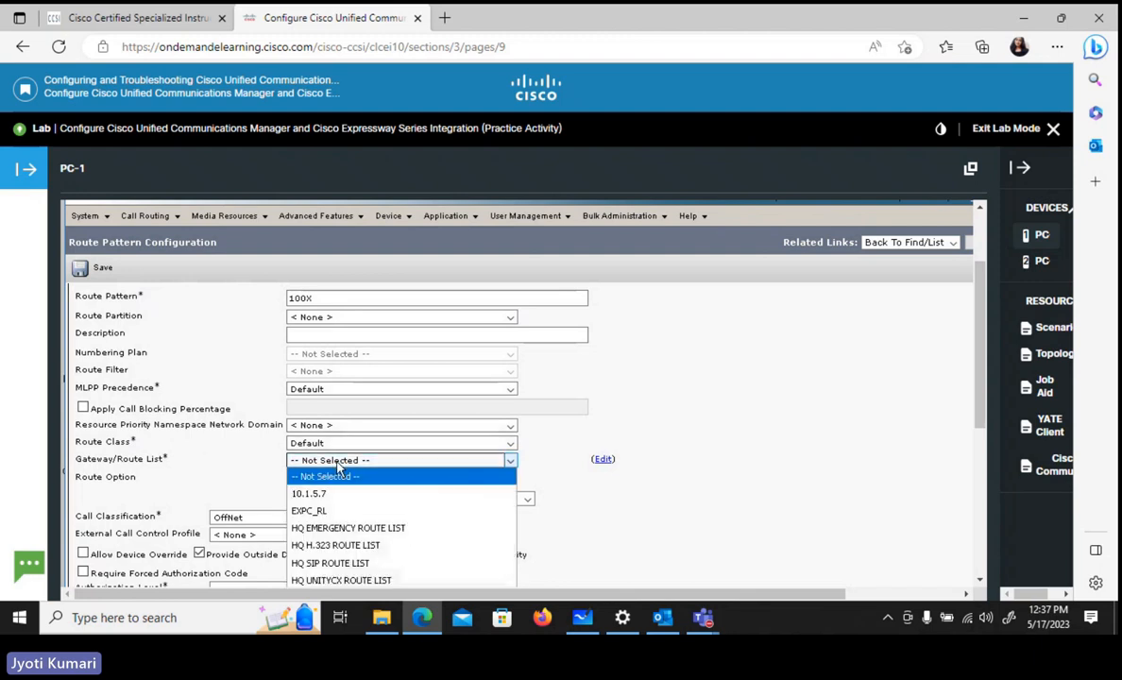
click(330, 512)
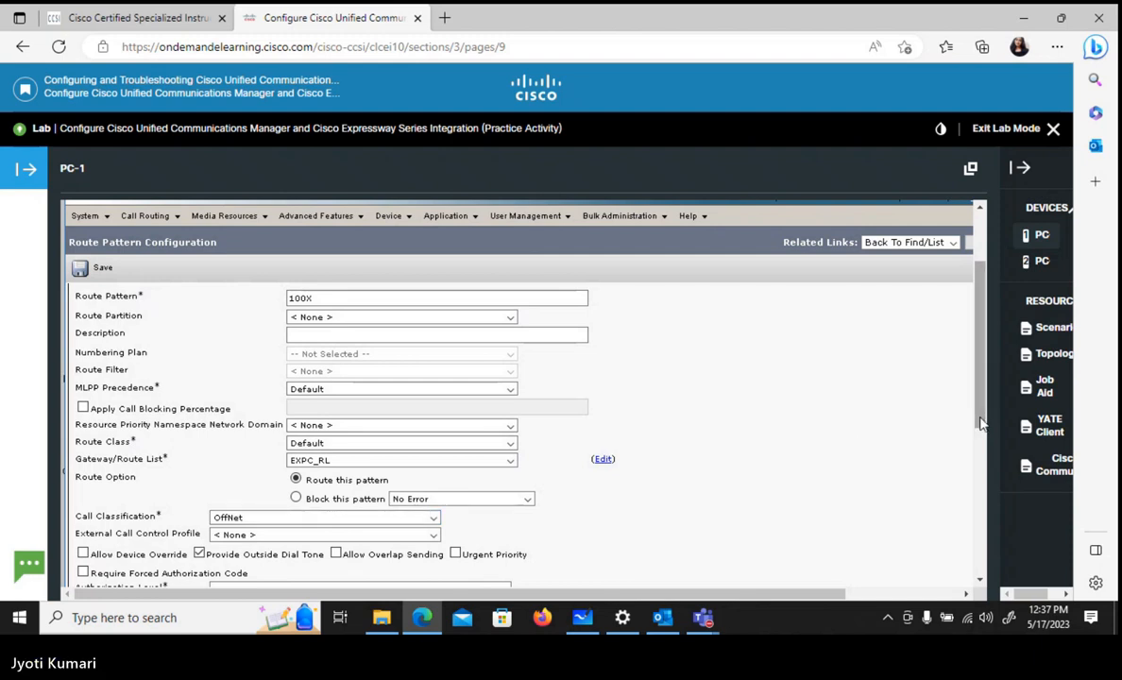
- Save the 100X route pattern without activating the authorization code, accepting the automatic reset of the associated route list
drag(977, 423, 993, 503)
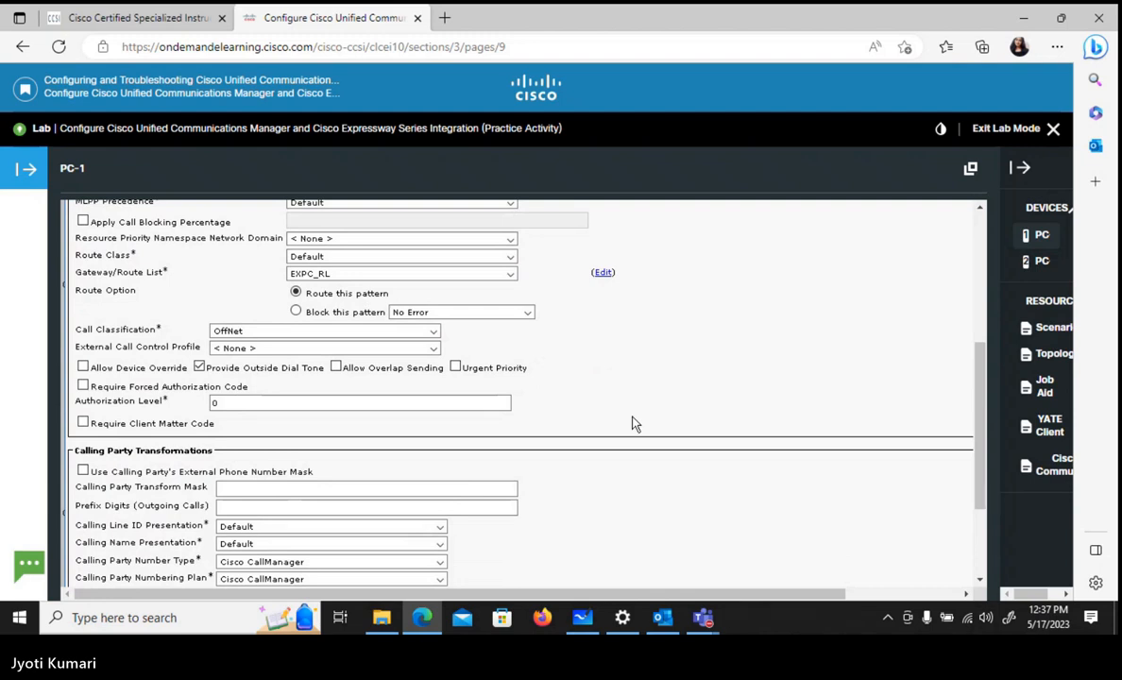
drag(982, 435, 982, 313)
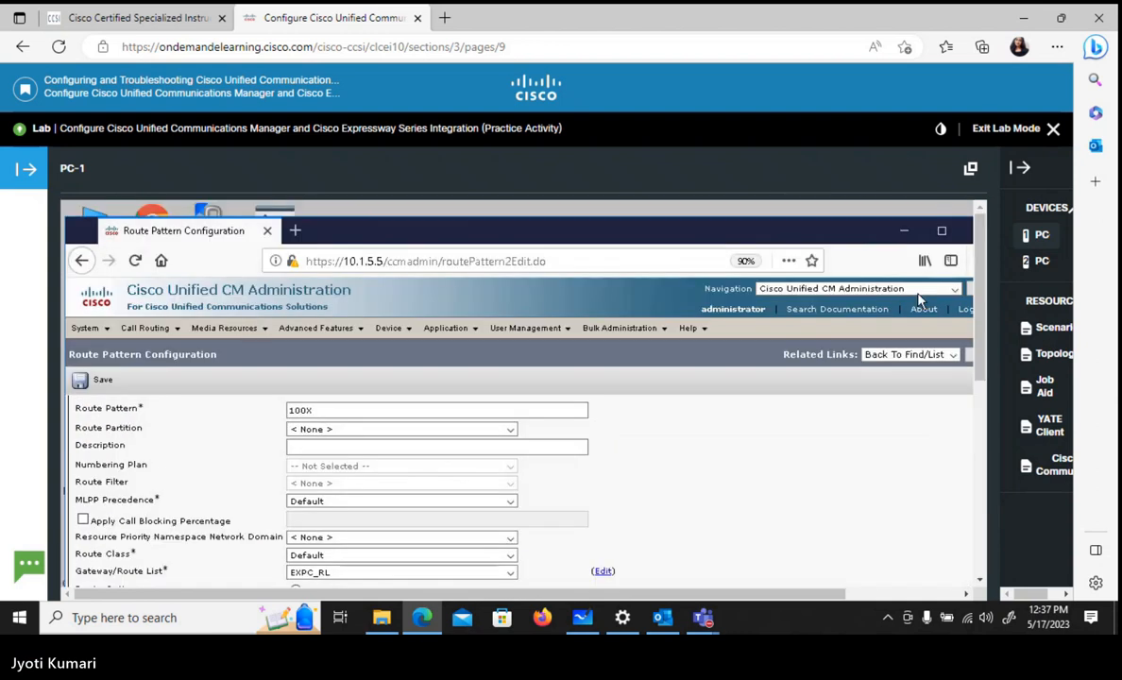
click(102, 379)
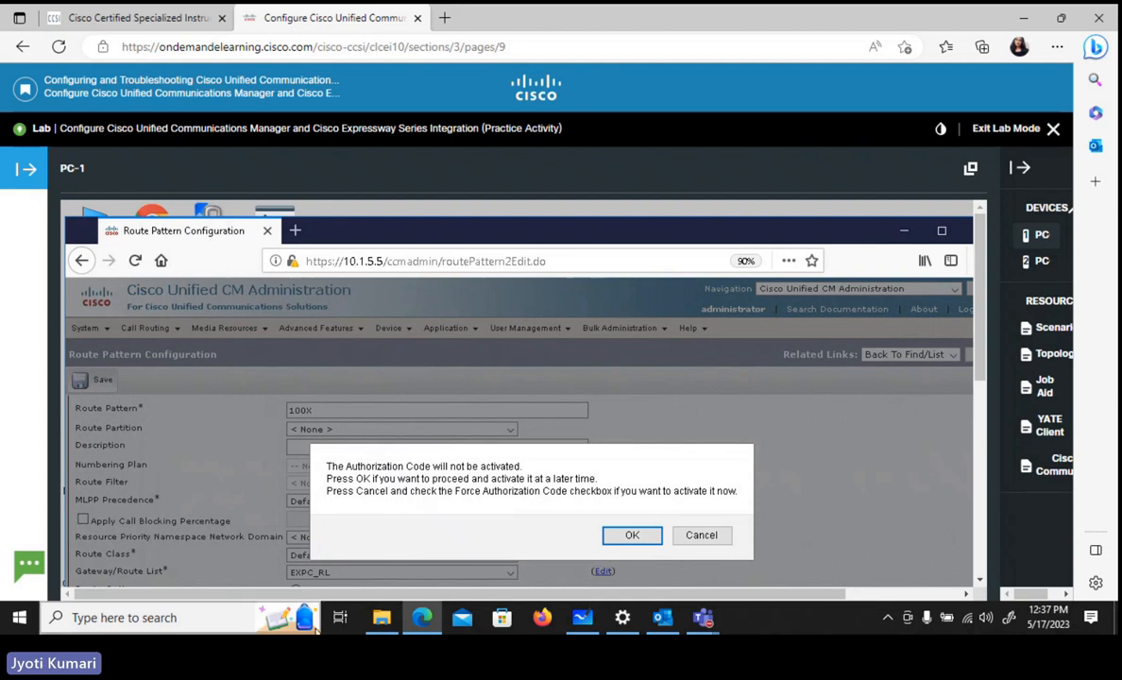
click(633, 537)
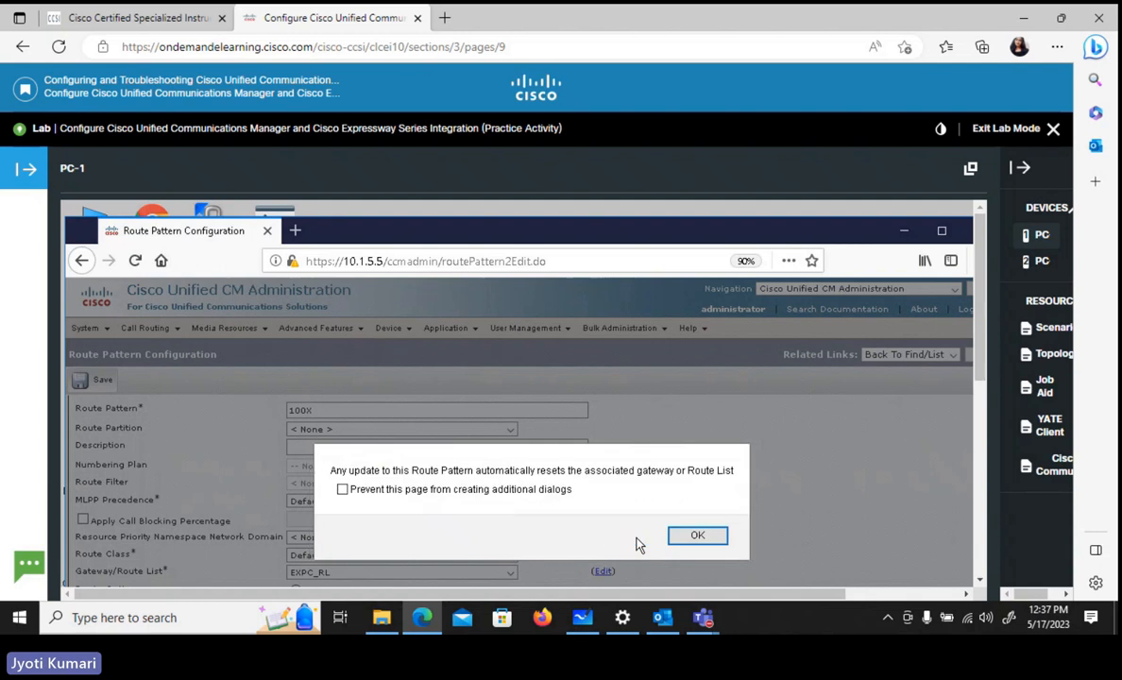
click(699, 537)
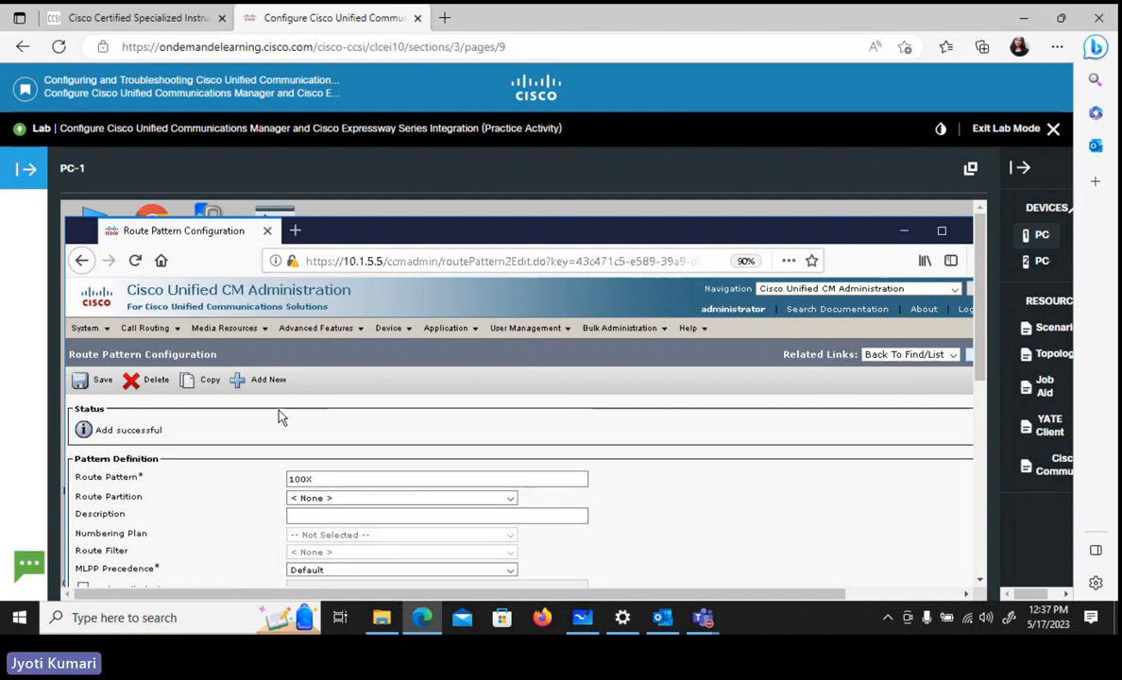
- Start a new SIP route pattern for domain routing and set its IPv4 pattern to cll-collab.internal
drag(979, 331, 993, 481)
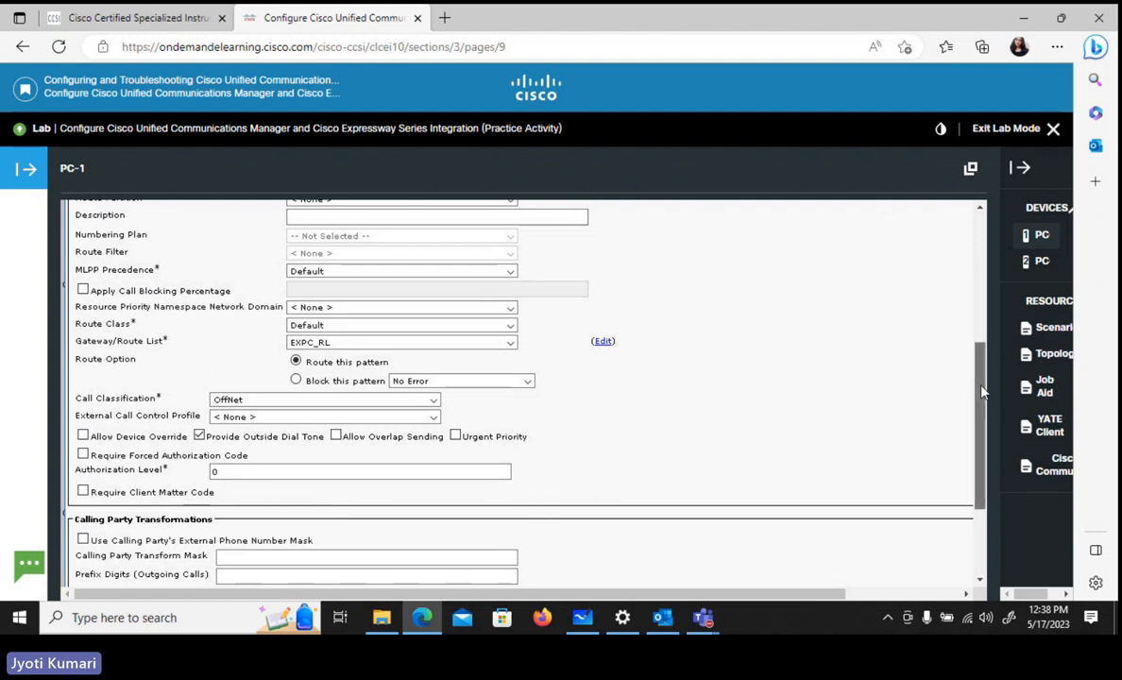
drag(978, 391, 983, 299)
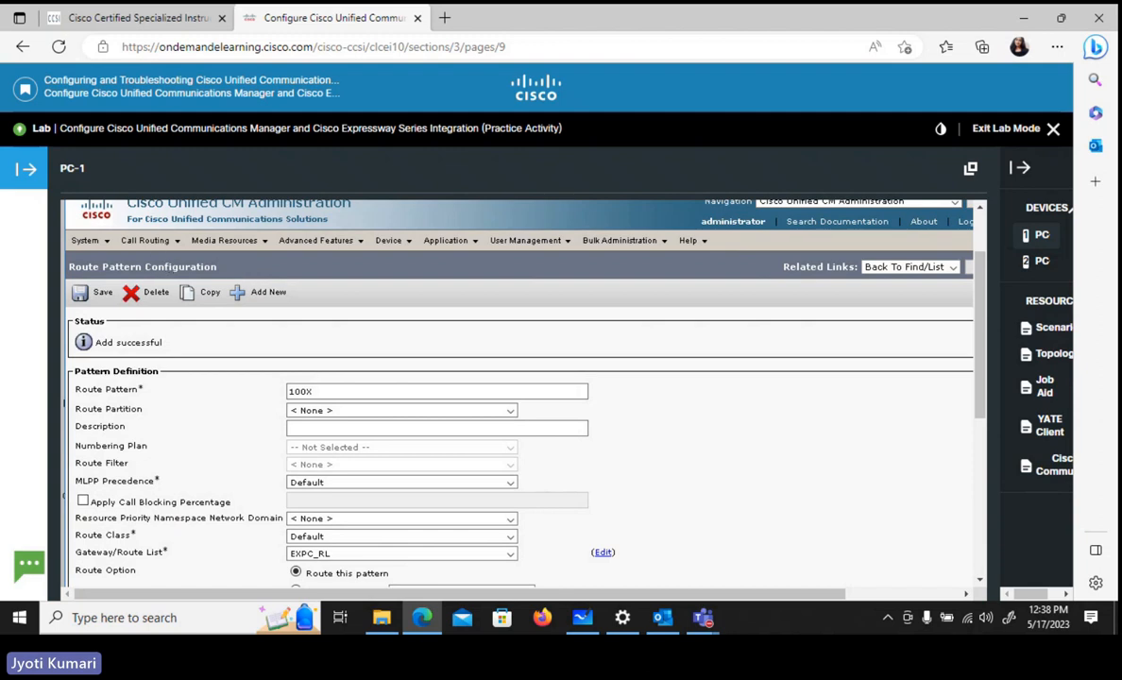
mouse_move(147, 242)
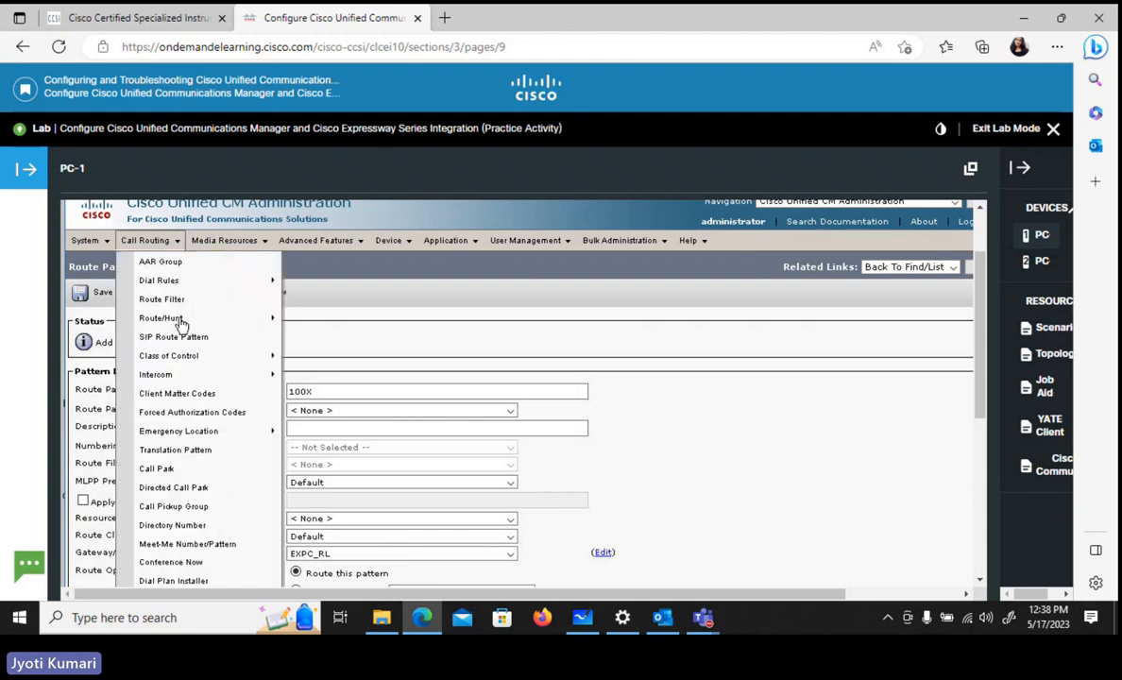
mouse_move(176, 320)
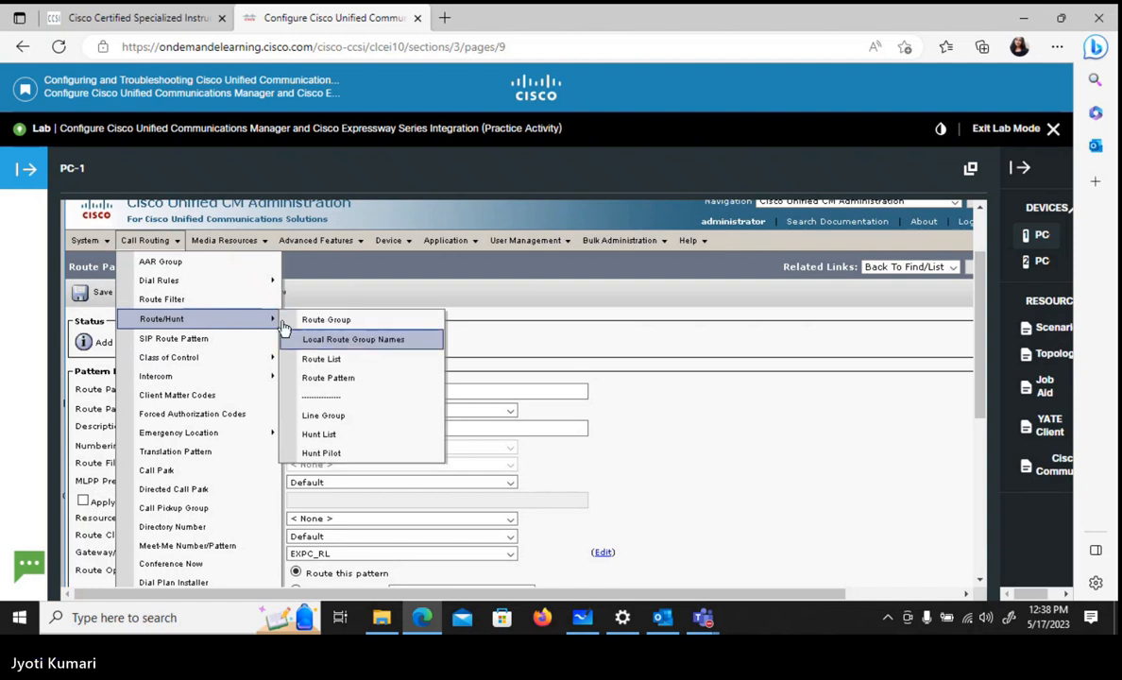
click(181, 345)
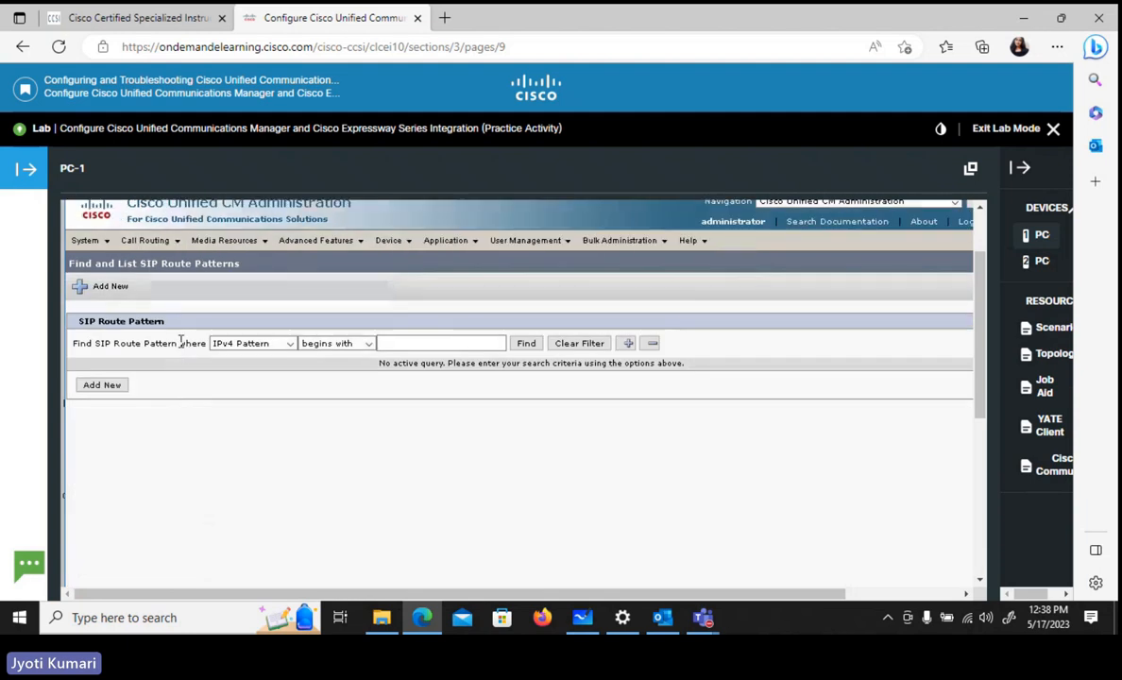
click(101, 386)
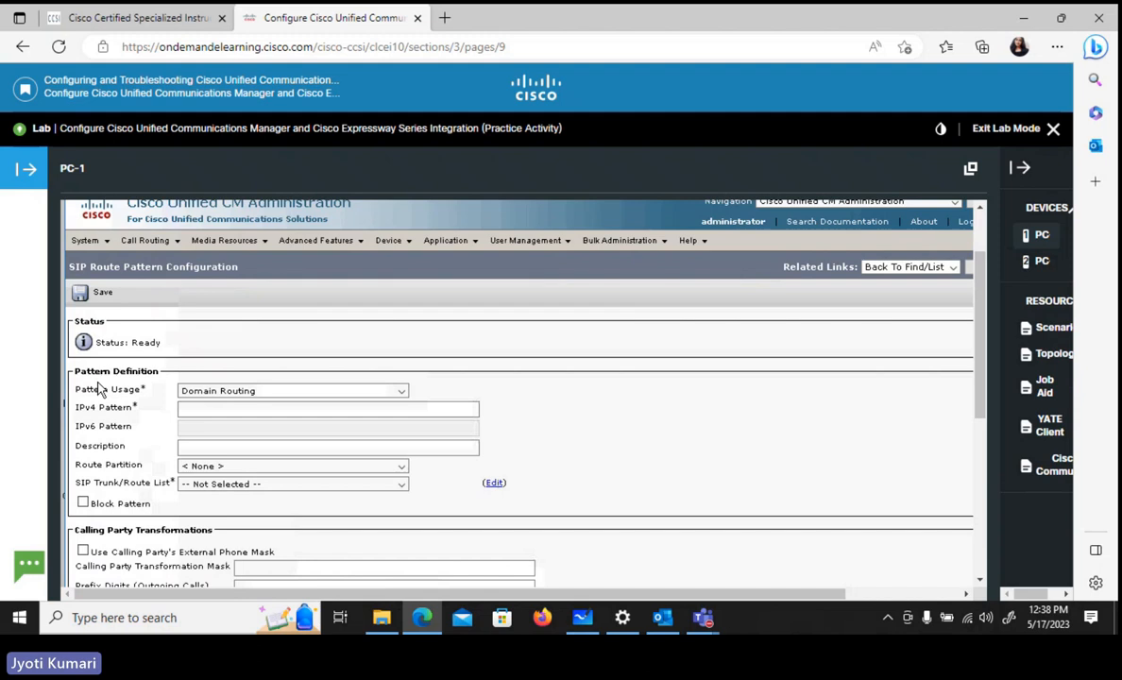
click(199, 408)
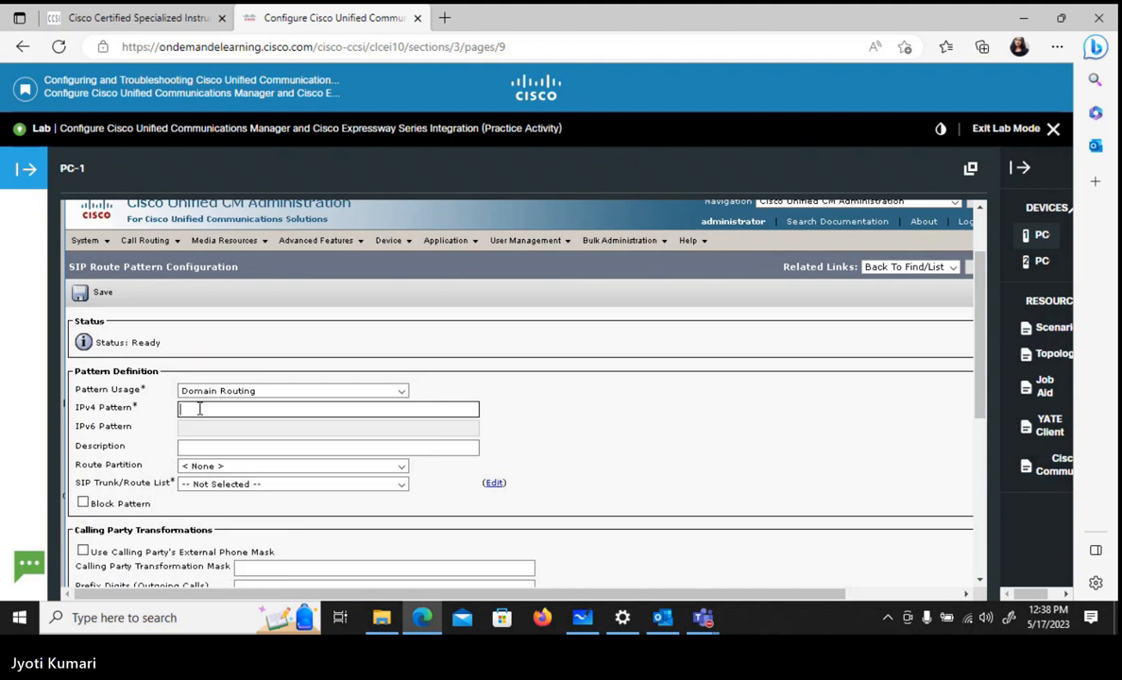
text(cll)
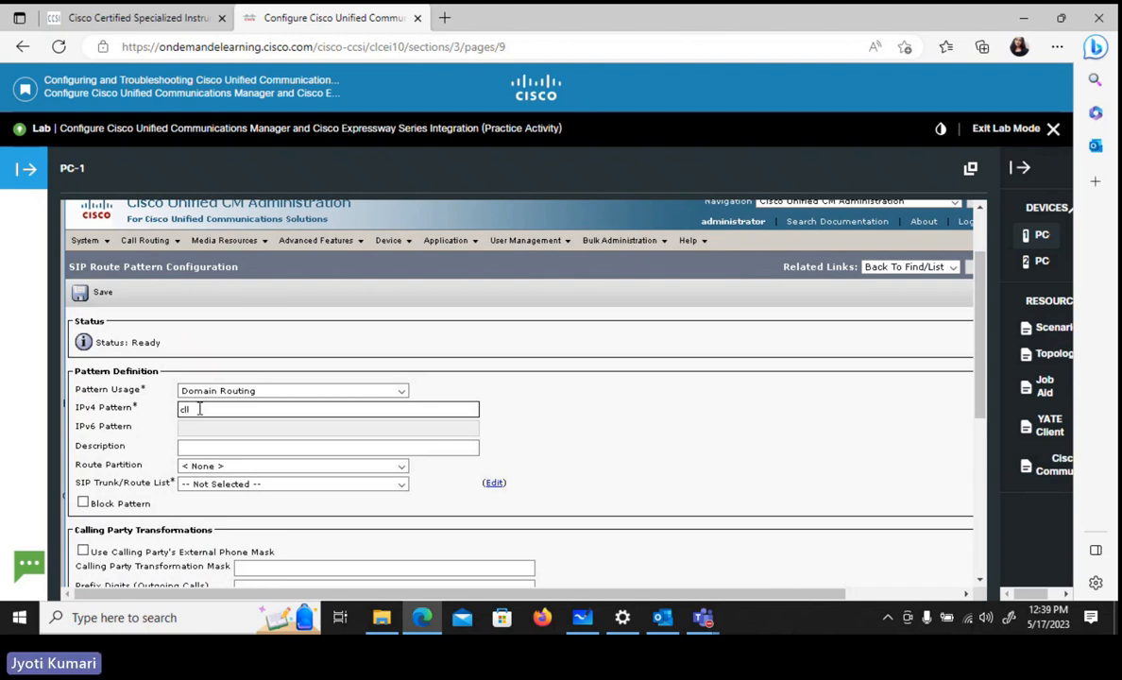
text(-collab.internal)
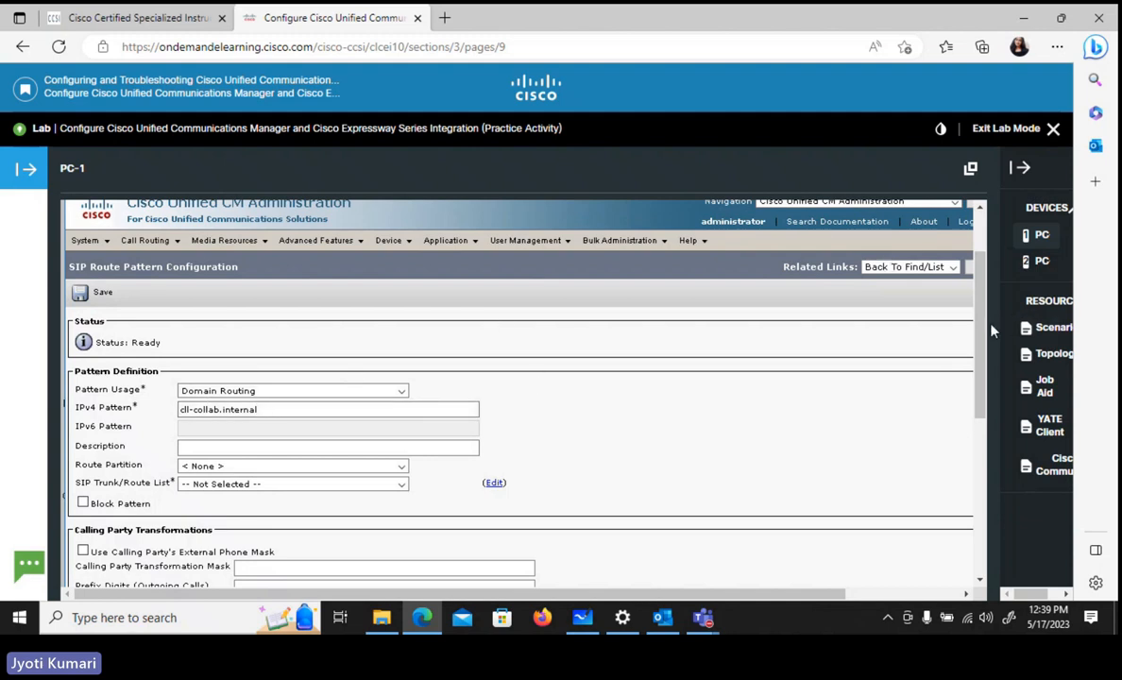
- Assign the route list EXPC_RL to the cll-collab.internal SIP route pattern and save it
drag(982, 327, 994, 394)
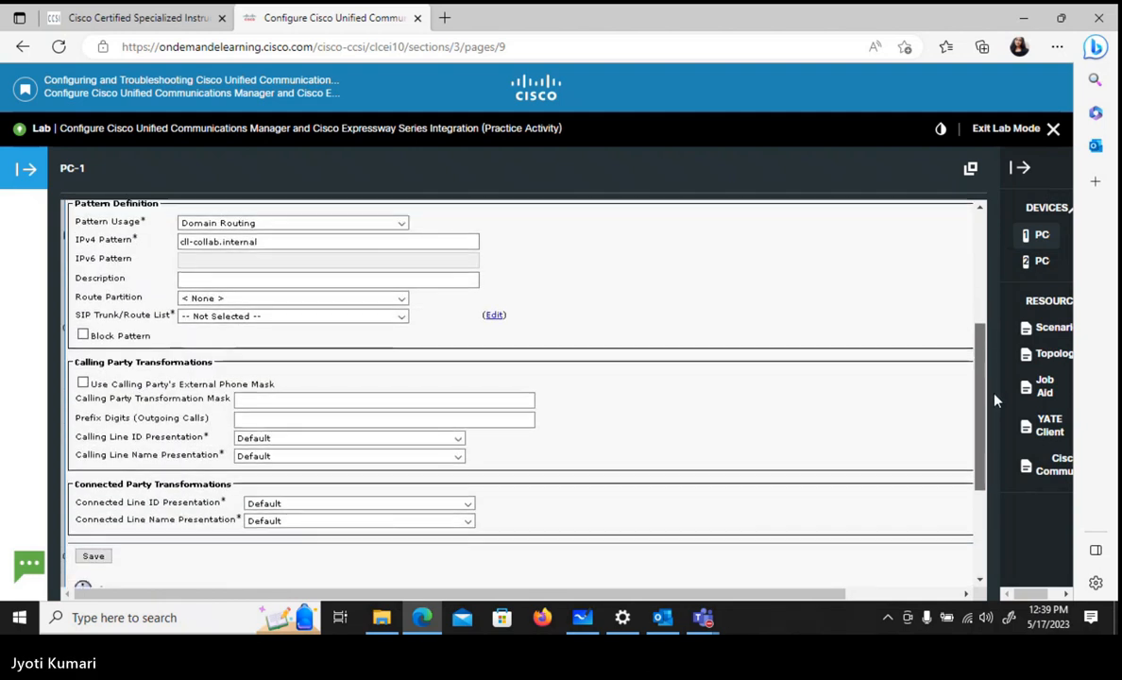
click(284, 321)
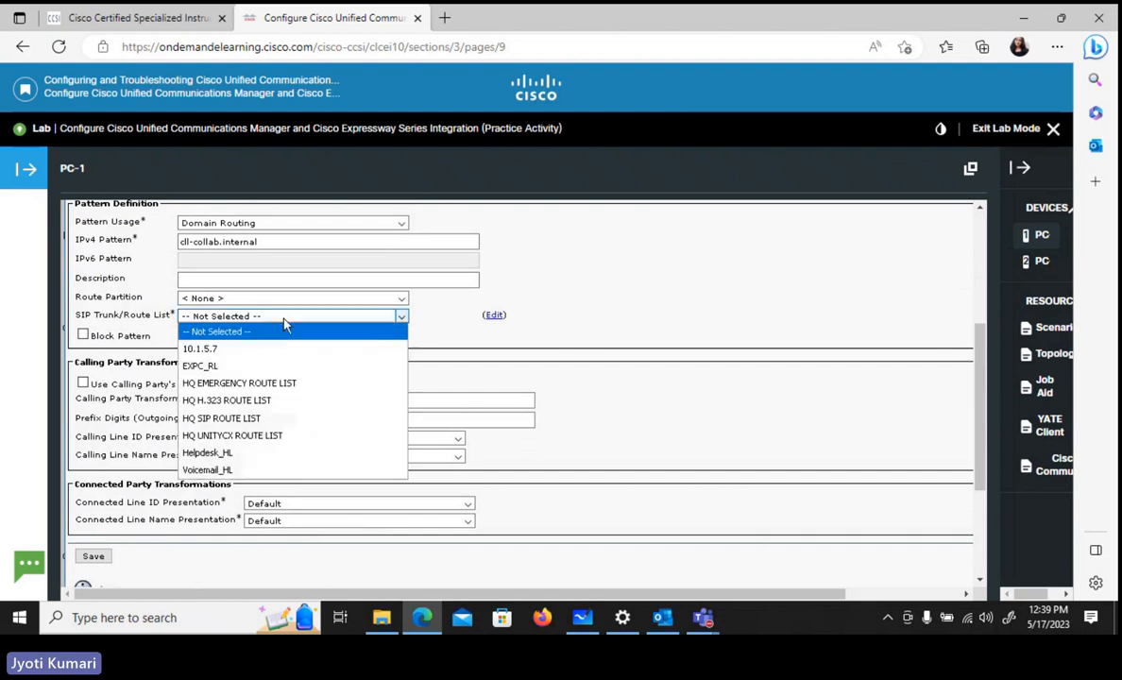
click(210, 367)
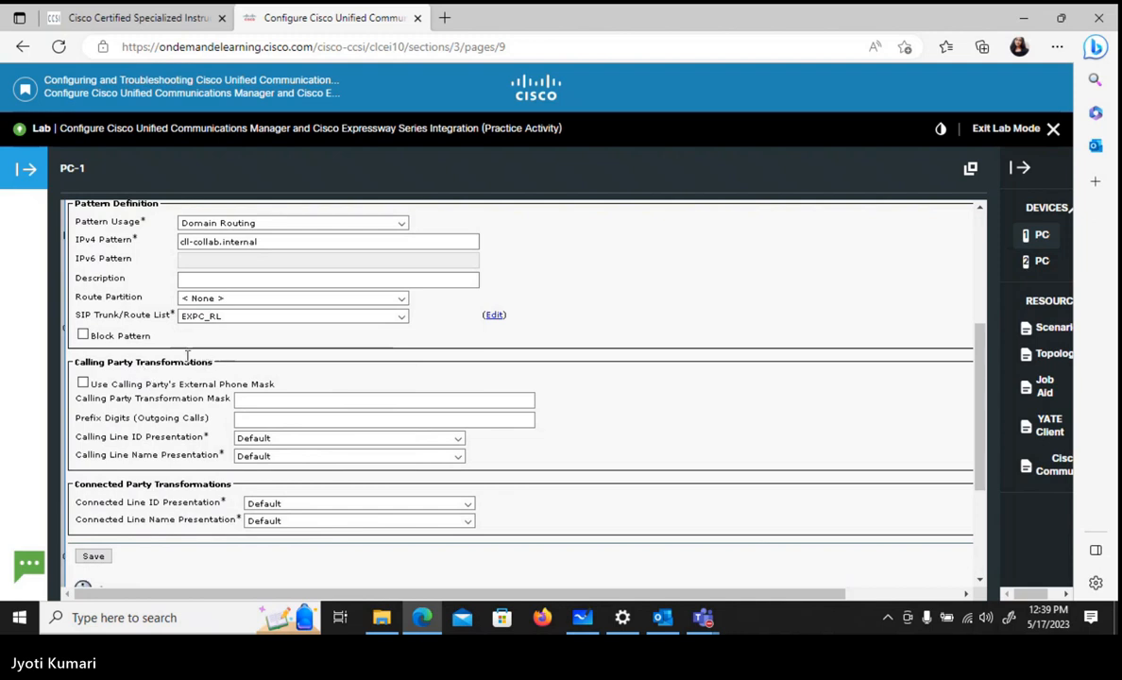
drag(973, 387, 972, 301)
click(92, 365)
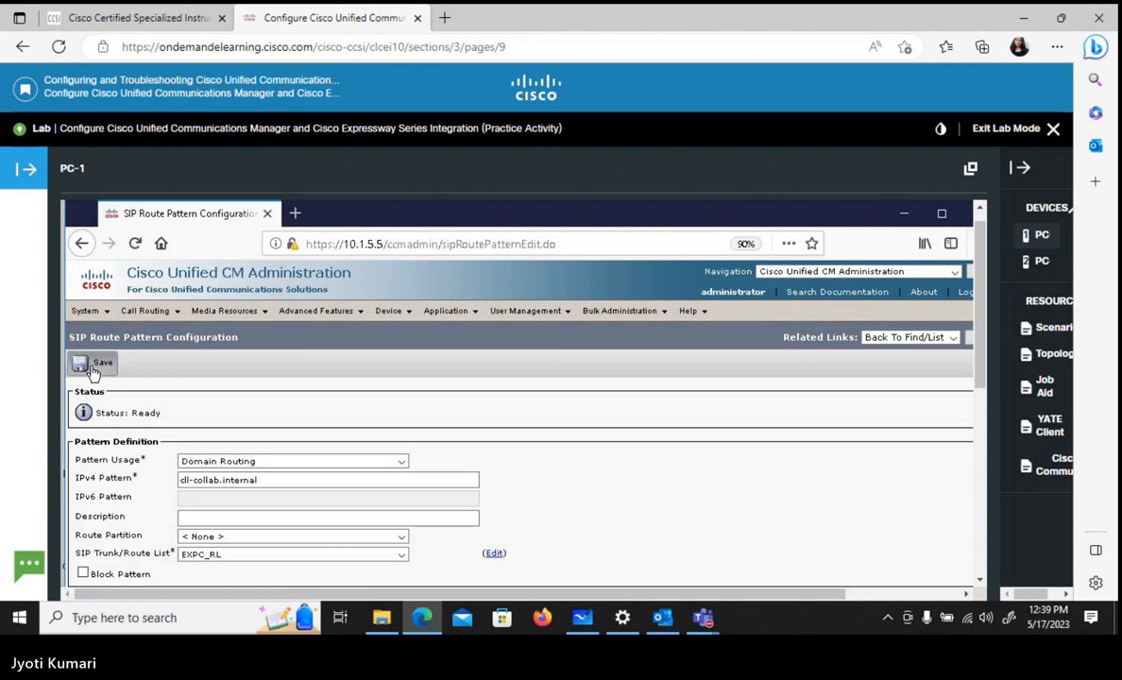
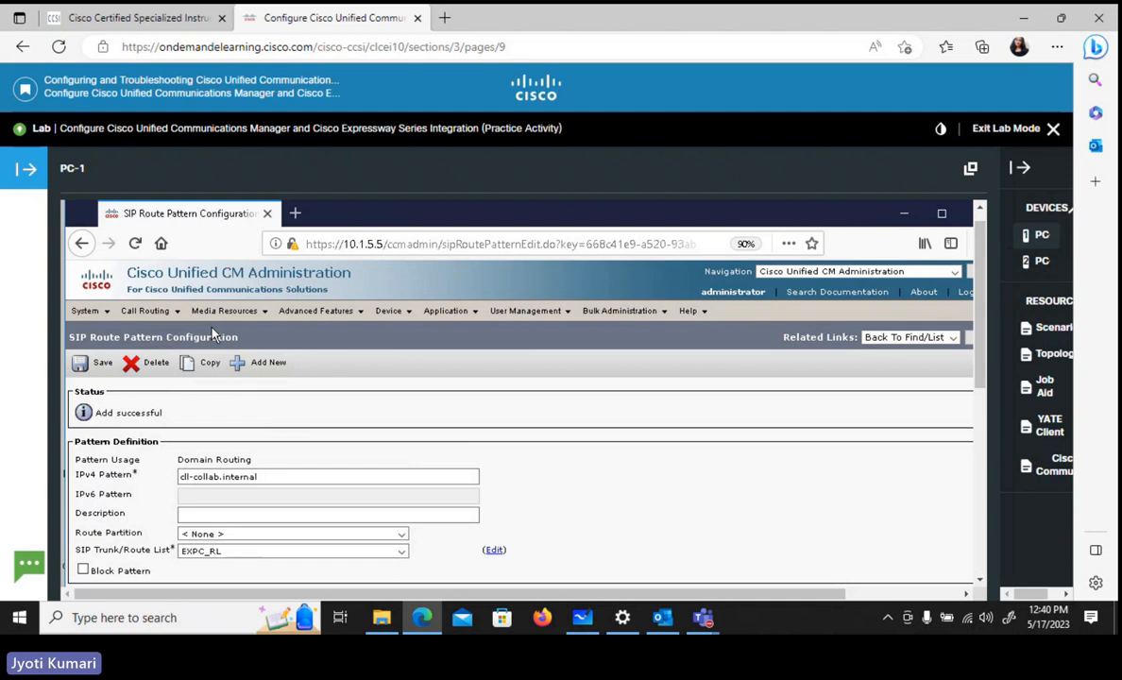
- Open the trunk list and check the SIP trunk status of Trunk_to_EXP
click(395, 313)
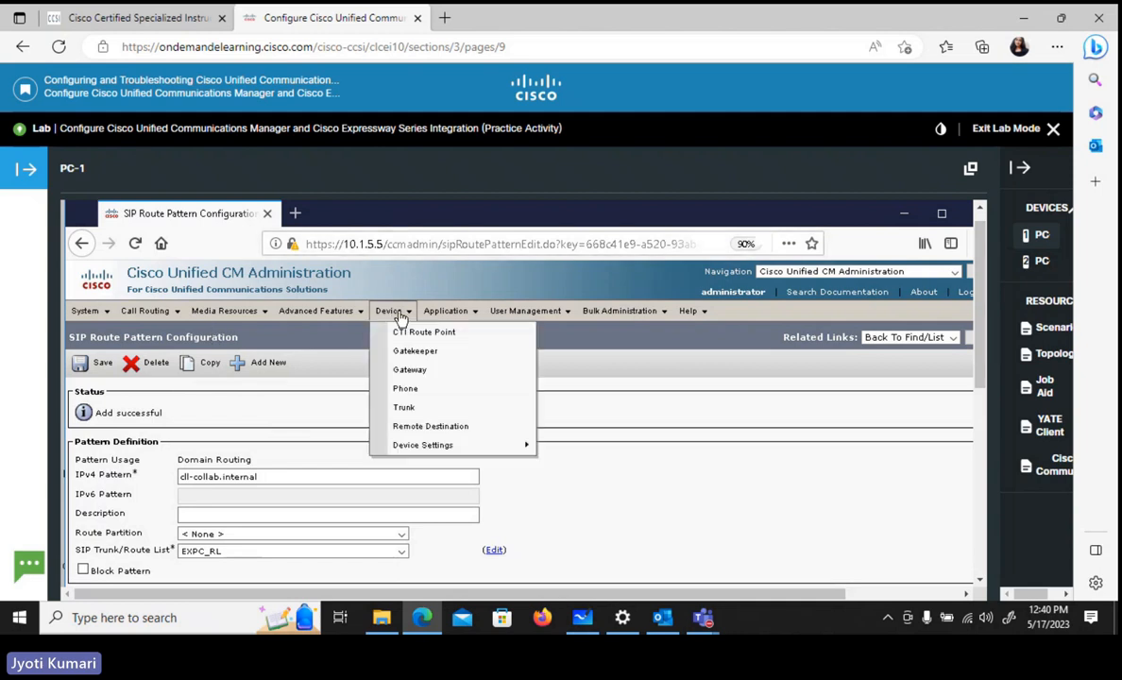
click(424, 409)
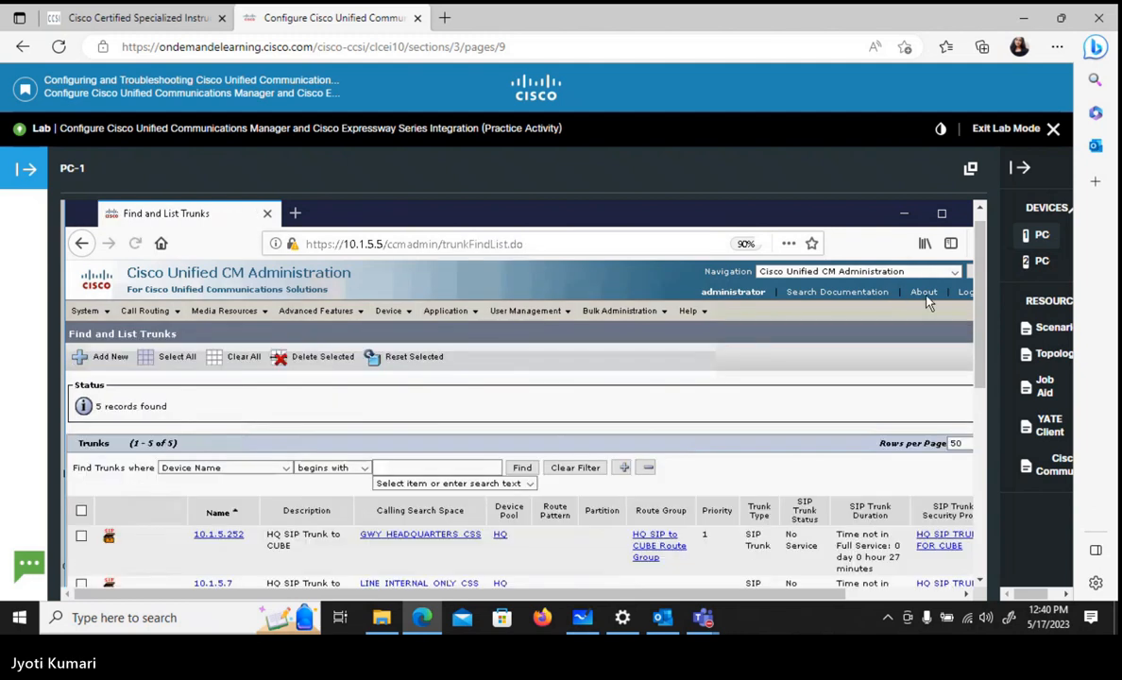
drag(979, 283, 998, 388)
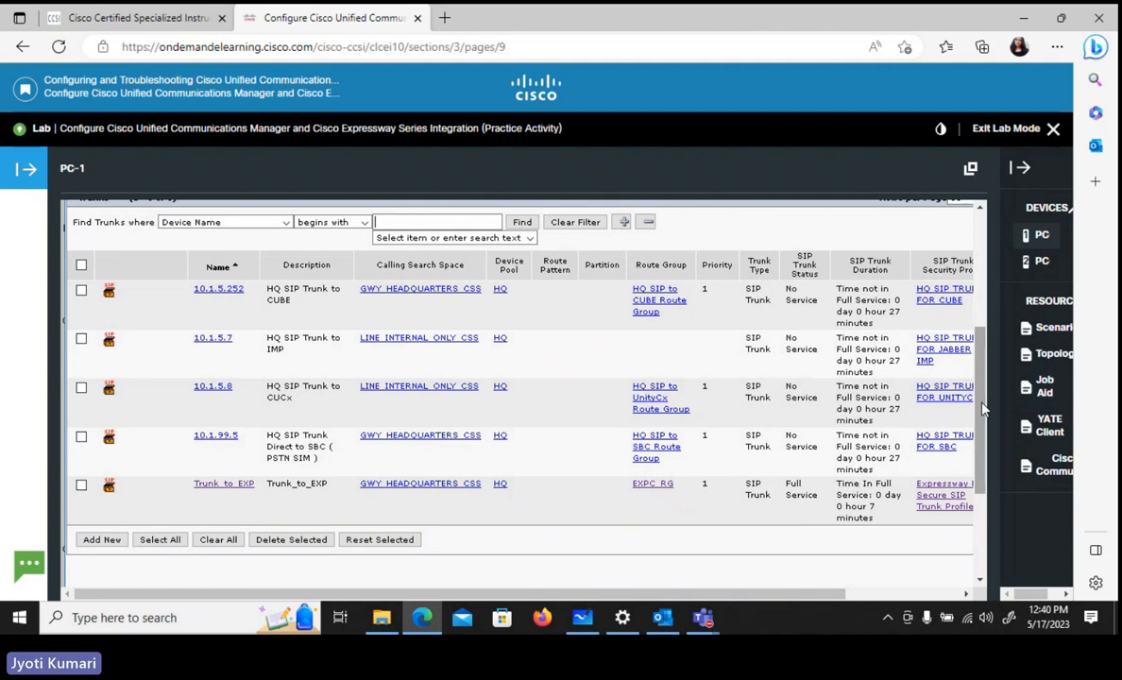
scroll(982, 356, up, 3)
scroll(983, 356, up, 1)
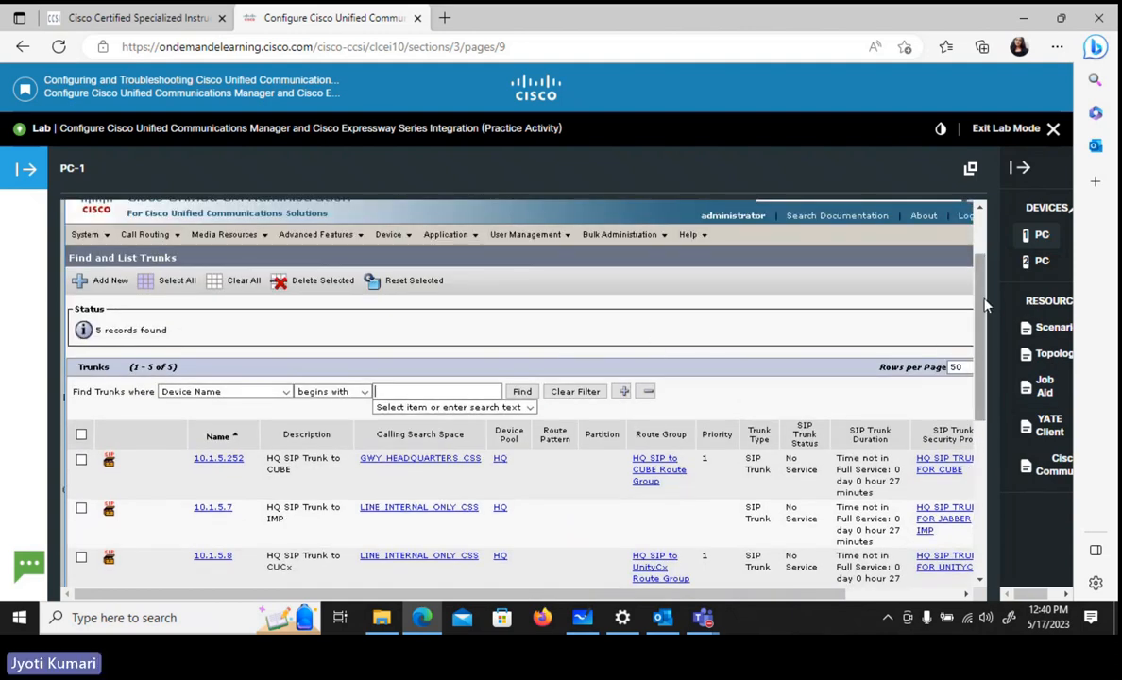
scroll(985, 304, up, 1)
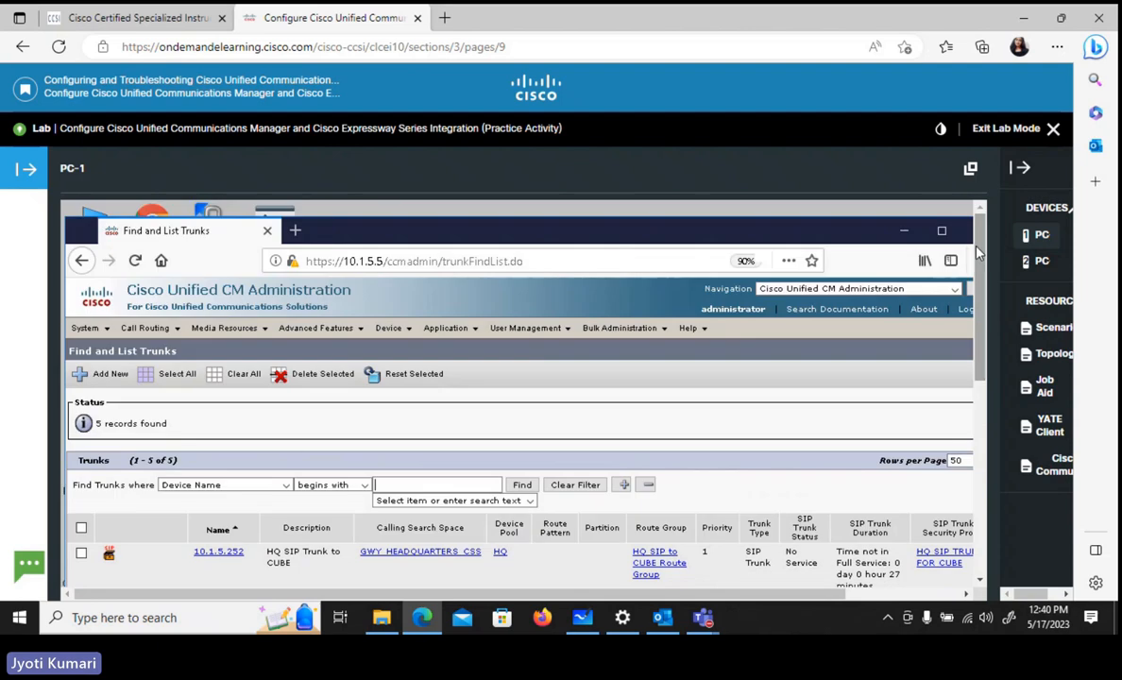
- Load the Expressway-C web interface at 10.1.5.21 in a new browser tab
click(298, 231)
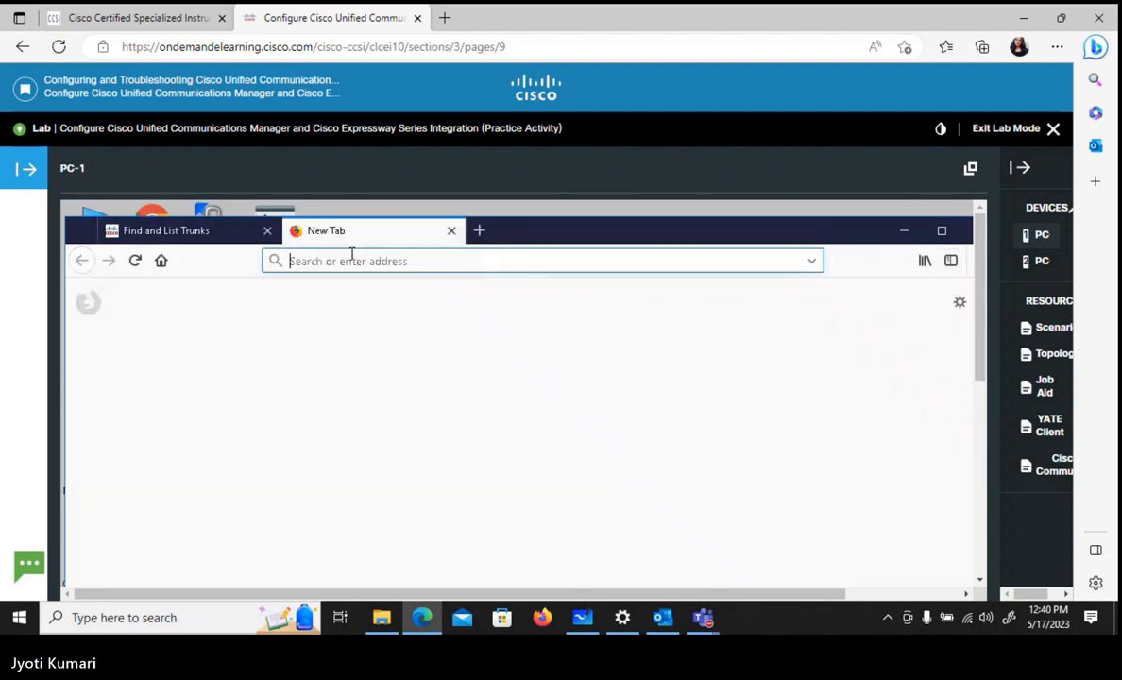
text(10.1.5.21)
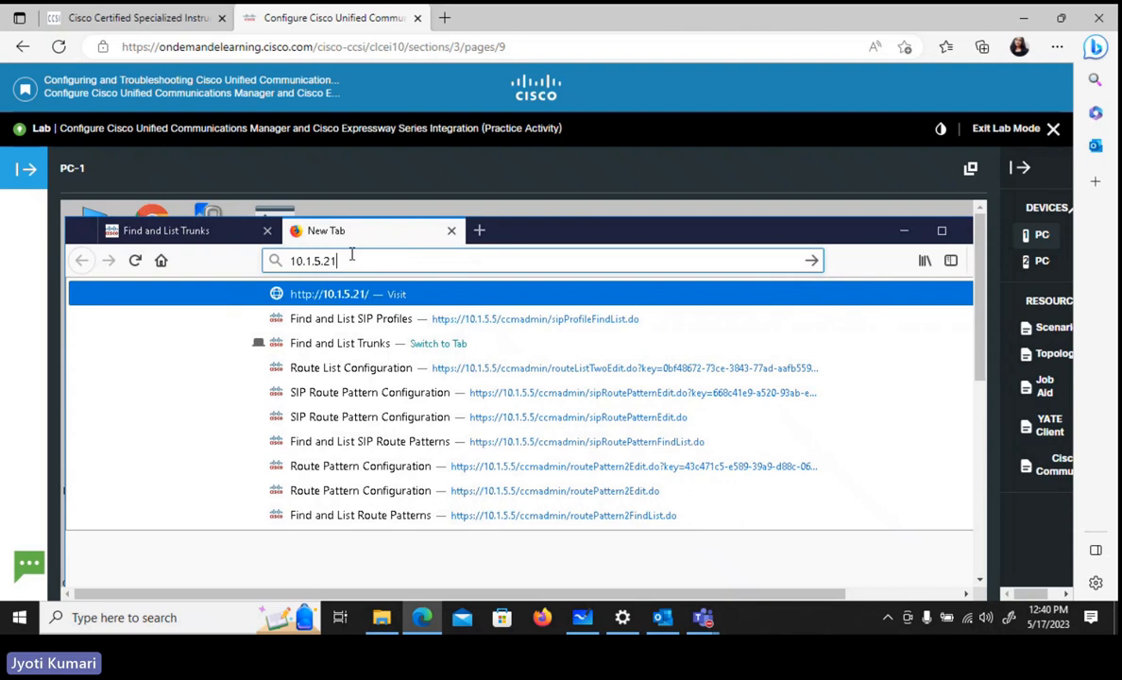
key(Return)
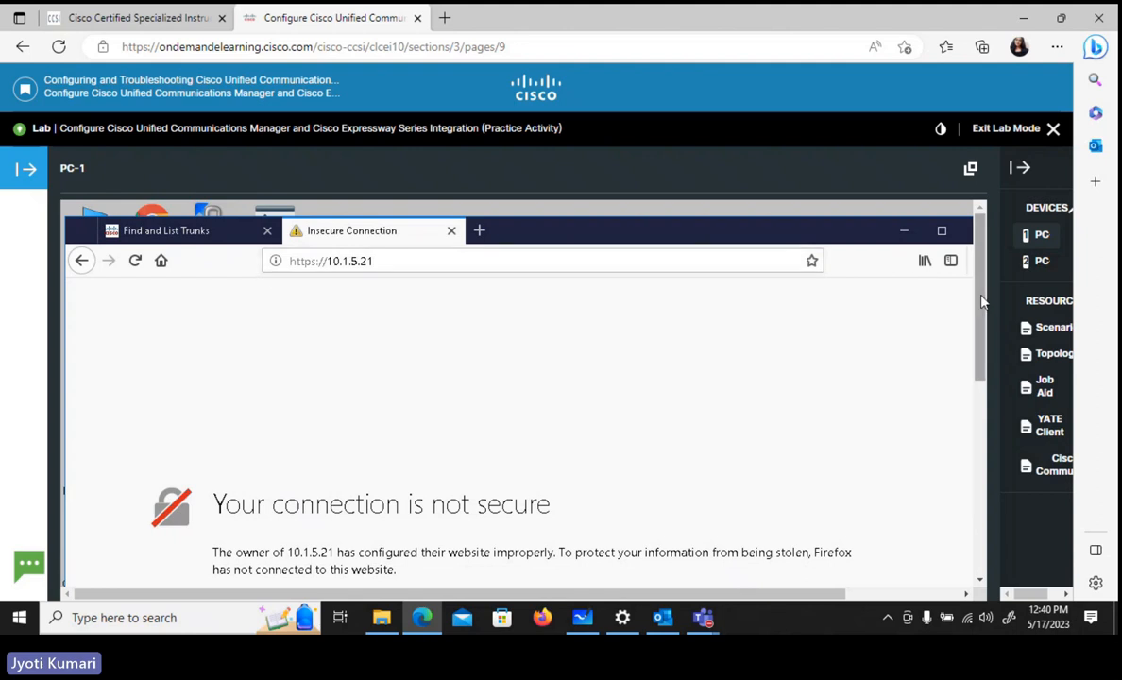
- Add a permanently stored security exception for the certificate of 10.1.5.21
scroll(984, 330, down, 4)
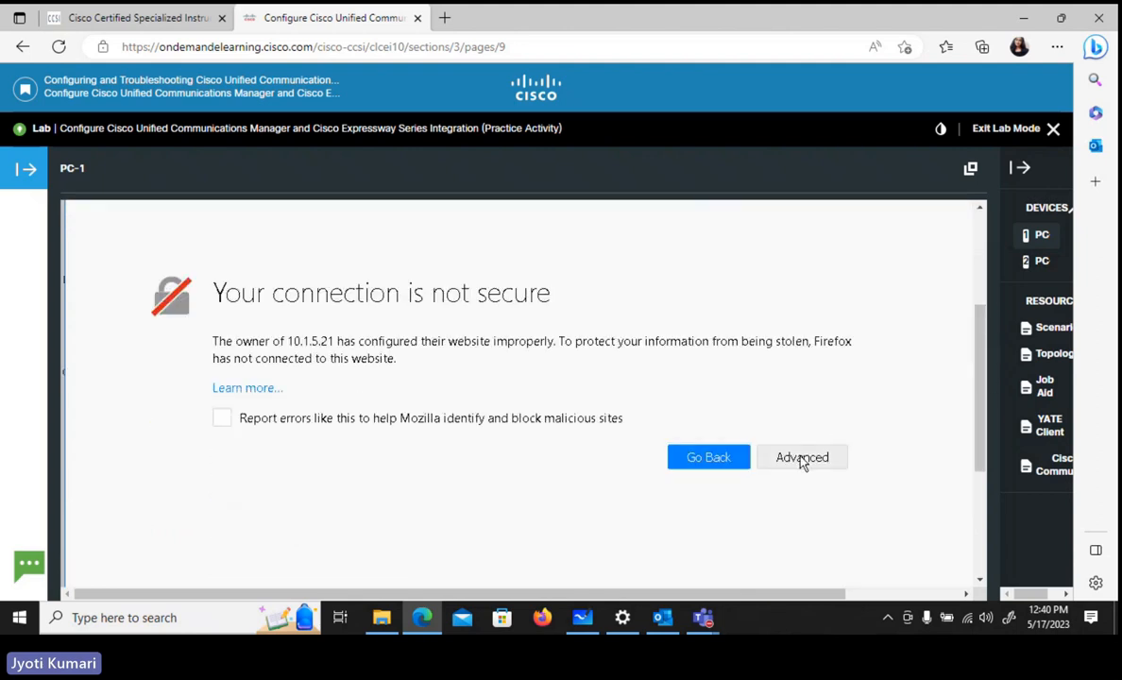
click(800, 461)
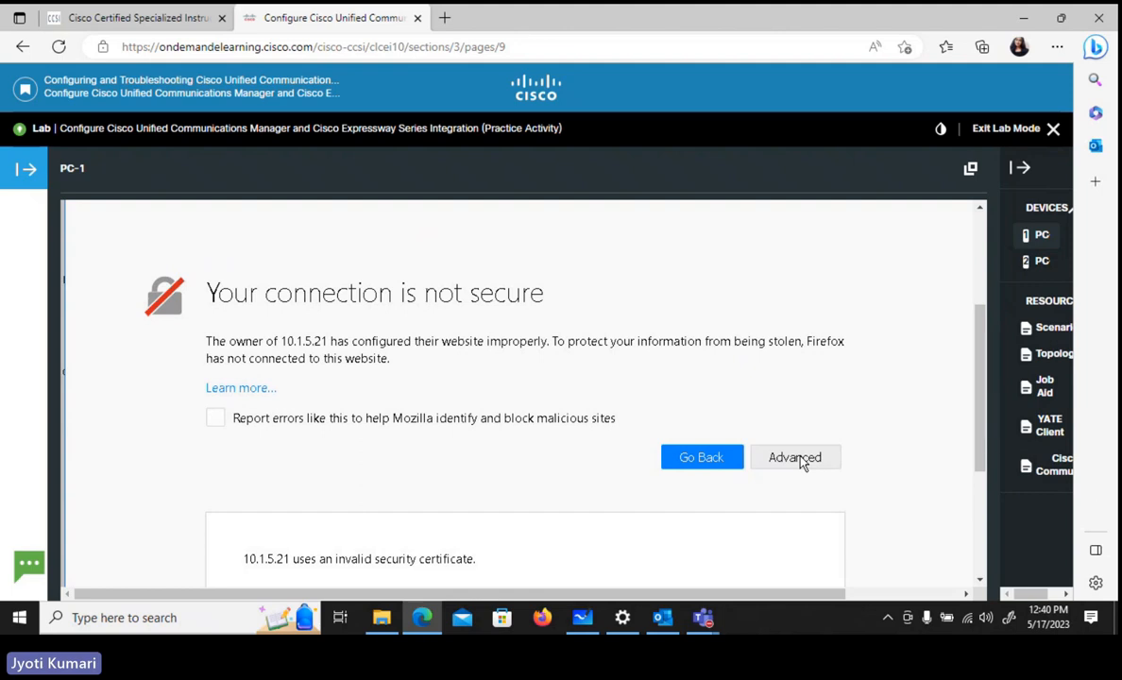
scroll(984, 424, down, 2)
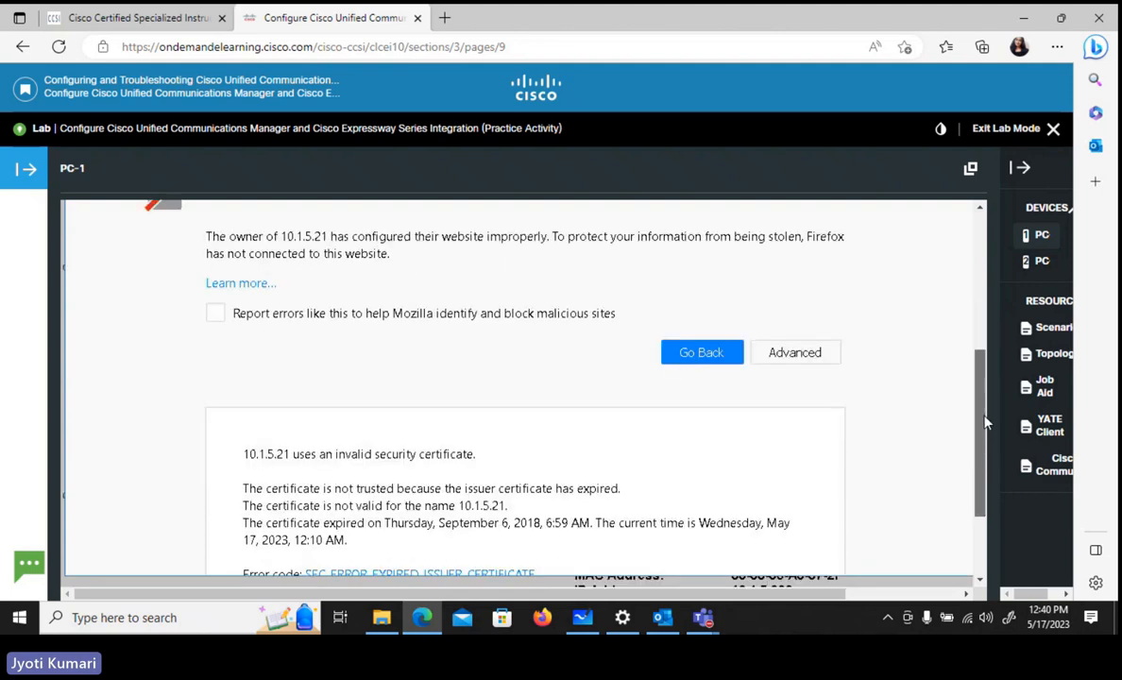
scroll(984, 424, down, 1)
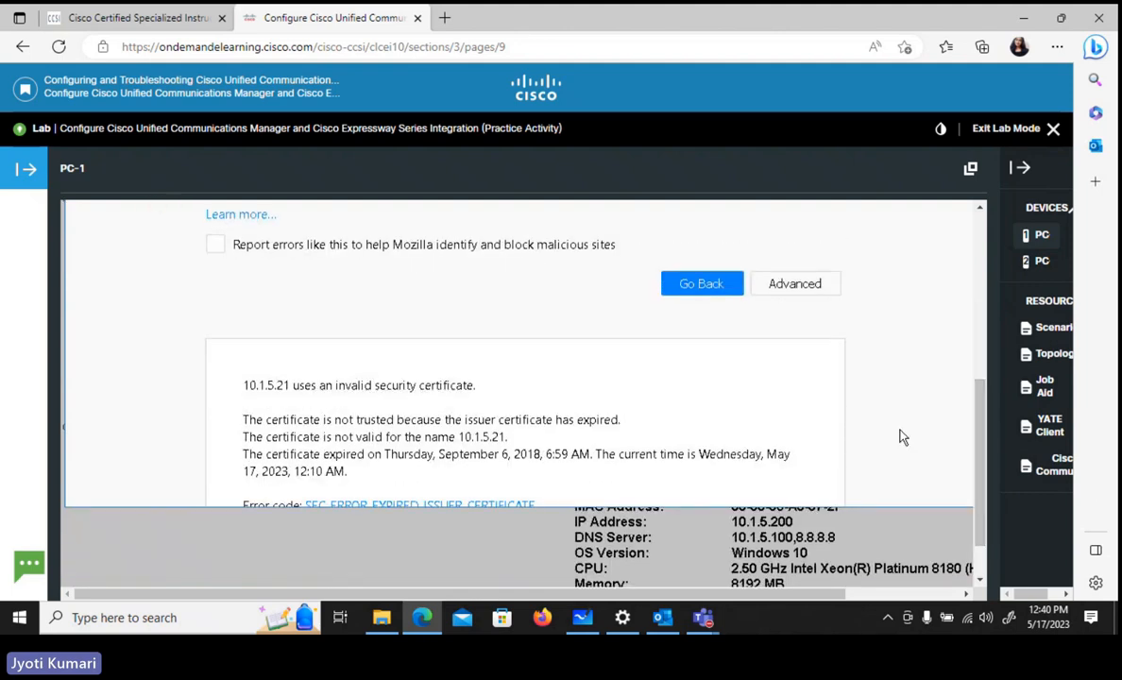
scroll(900, 436, down, 2)
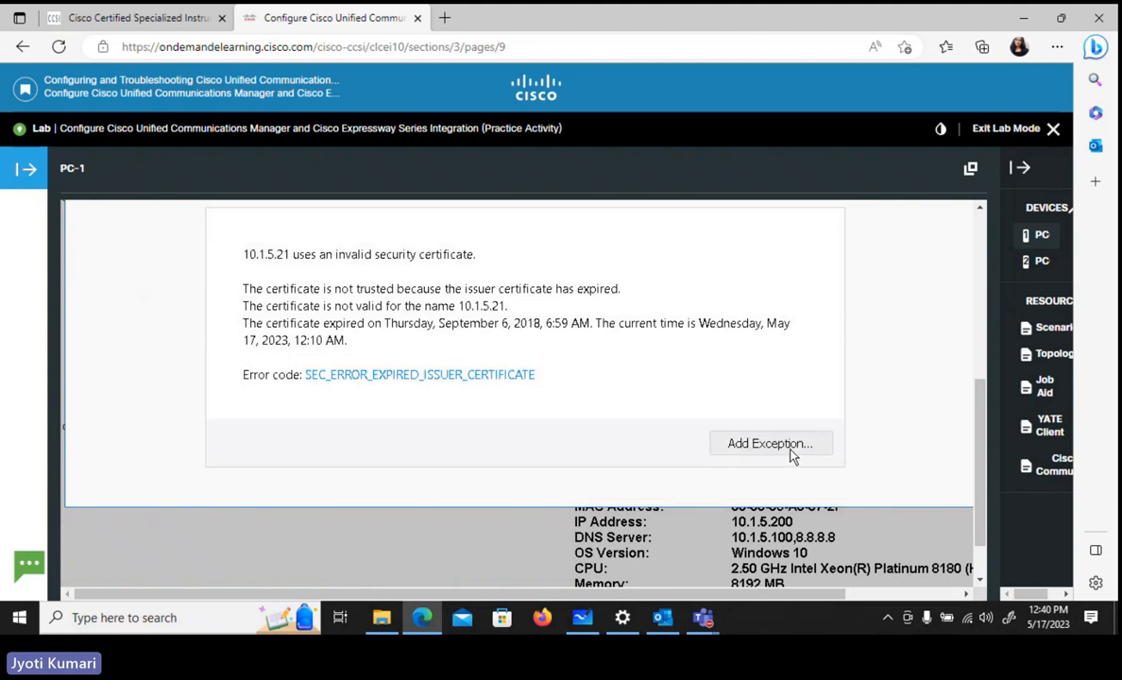
click(790, 454)
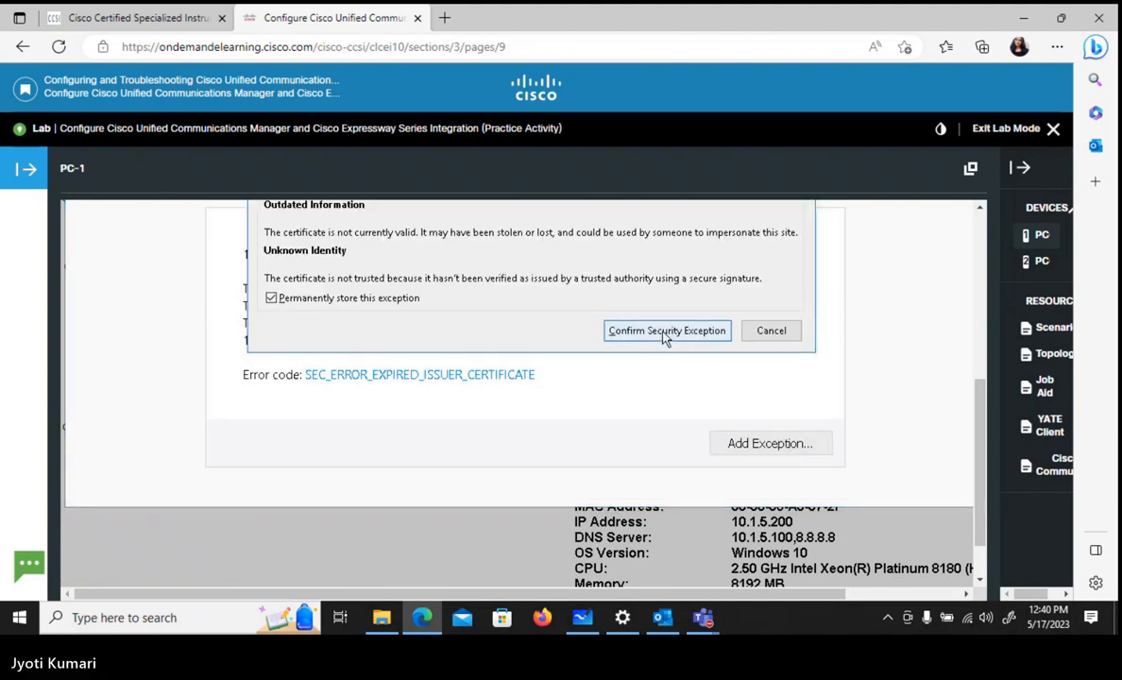
click(665, 331)
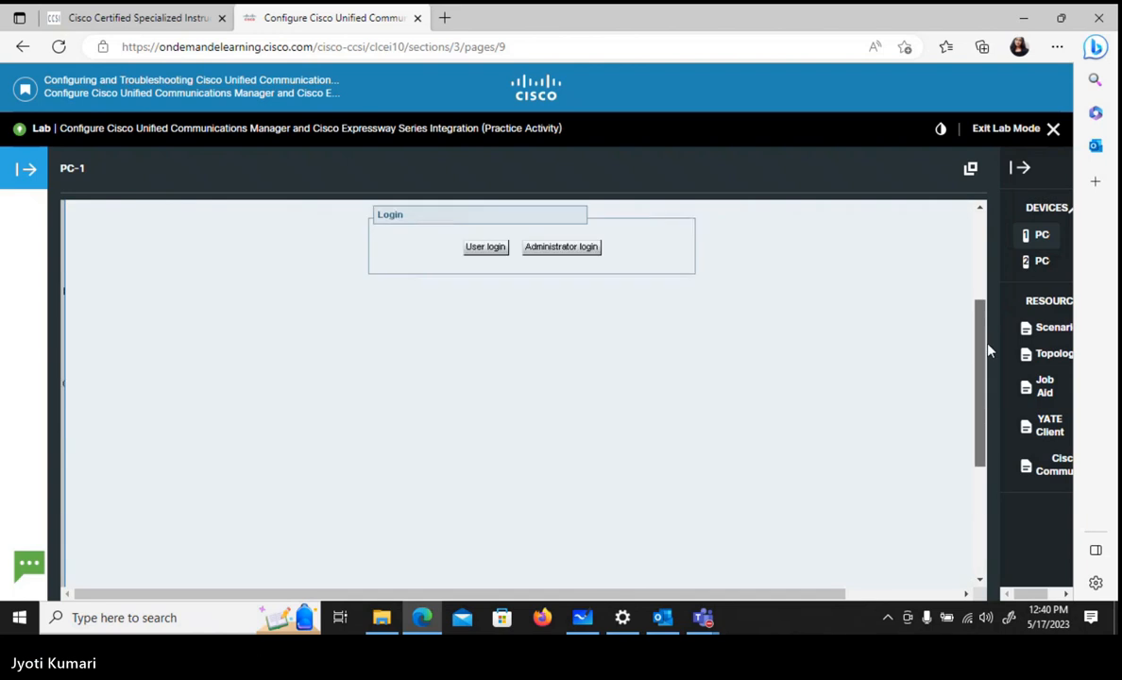
- Choose the administrator login and look up the EXPC credentials in the lab's Job Aid before returning to PC-1
scroll(989, 351, up, 1)
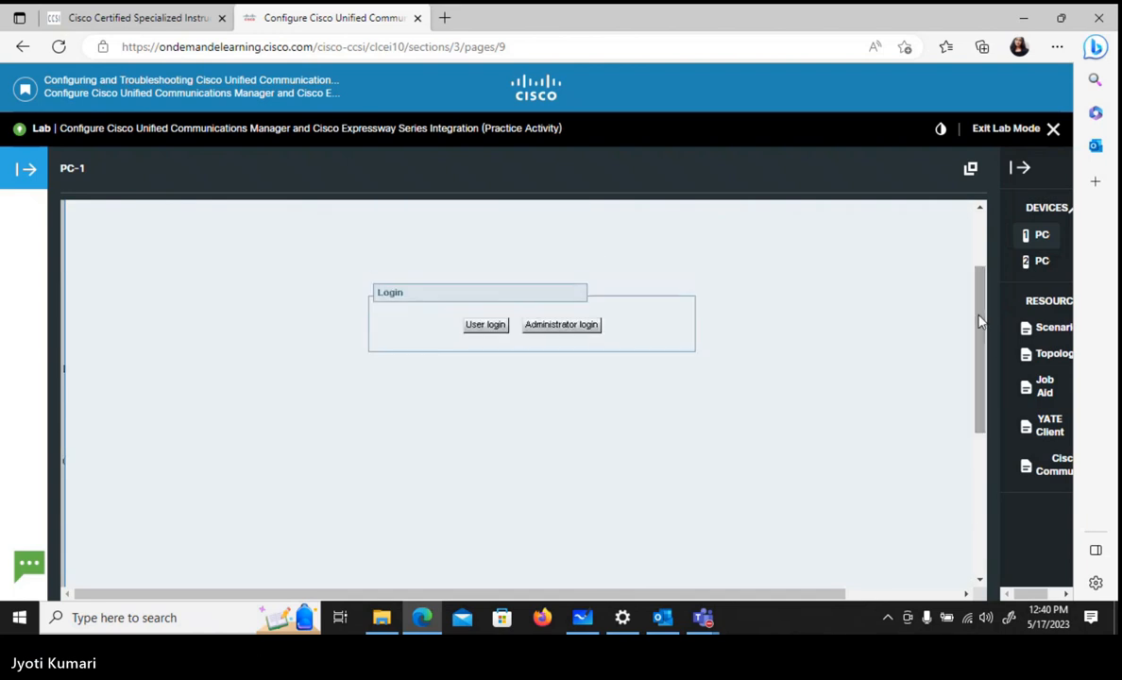
click(574, 330)
click(1041, 387)
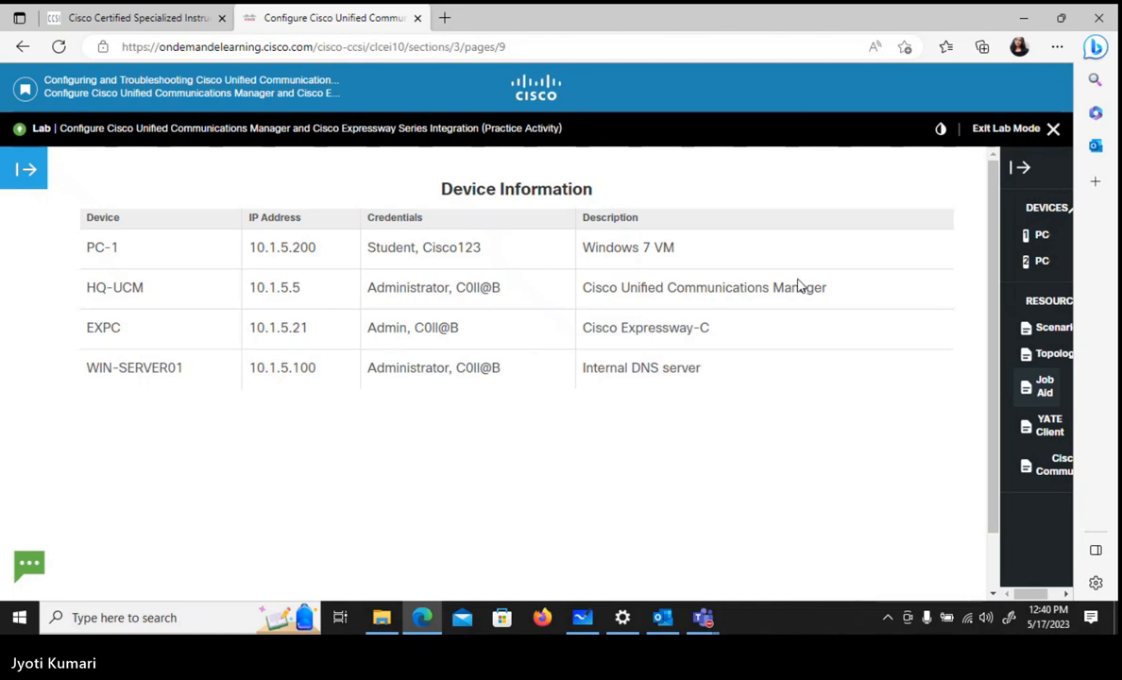
click(1041, 237)
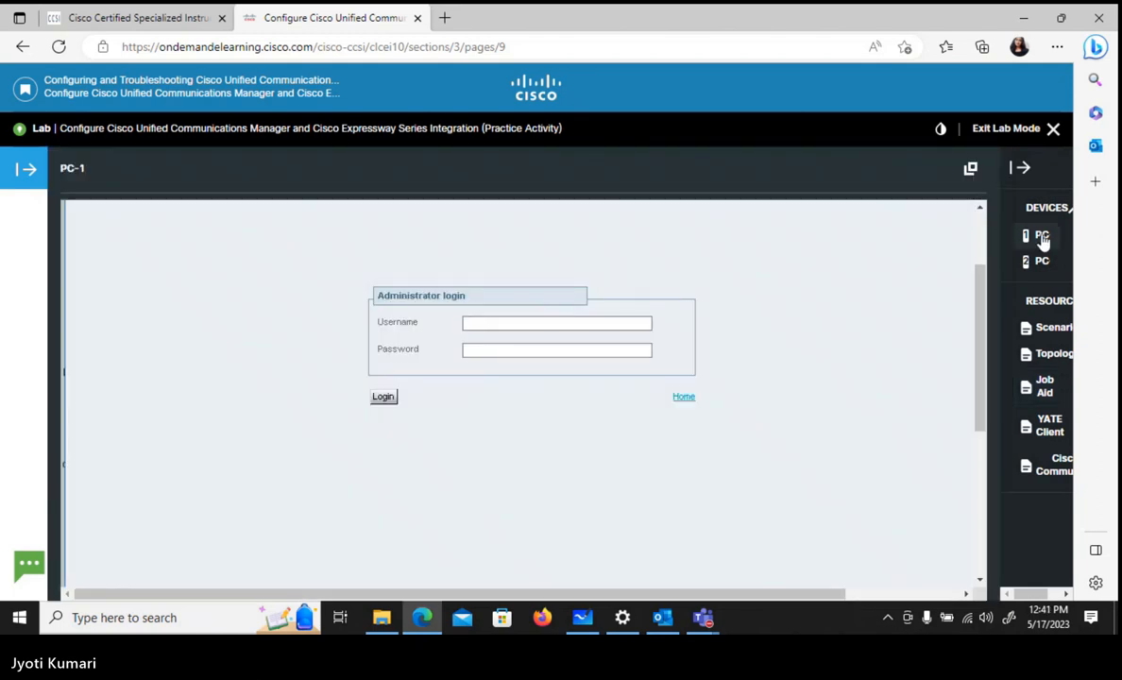
- Log in to Expressway-C with the username admin and the account password, and let the browser save the login
key(Tab)
key(Tab)
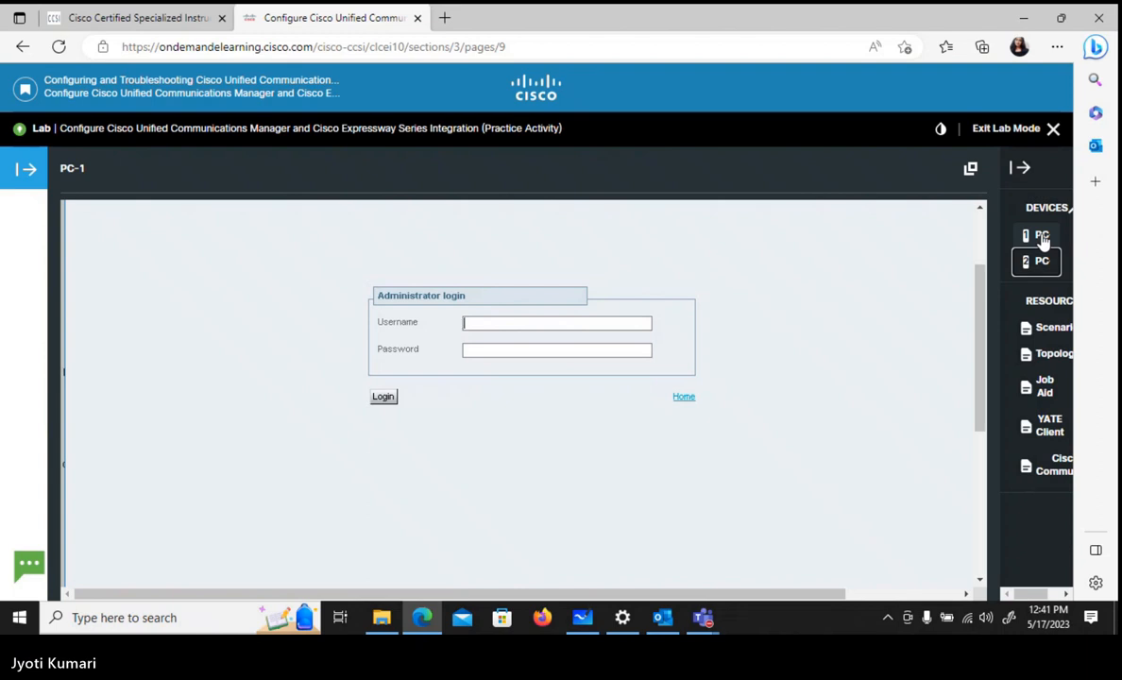
click(610, 325)
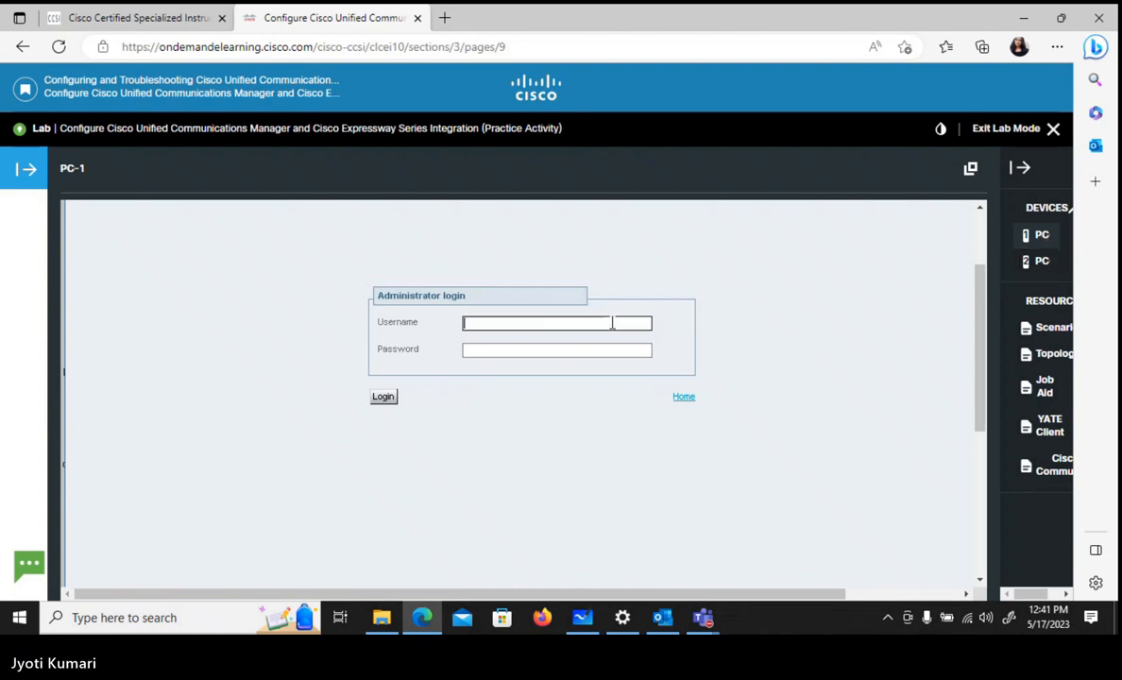
text(admin)
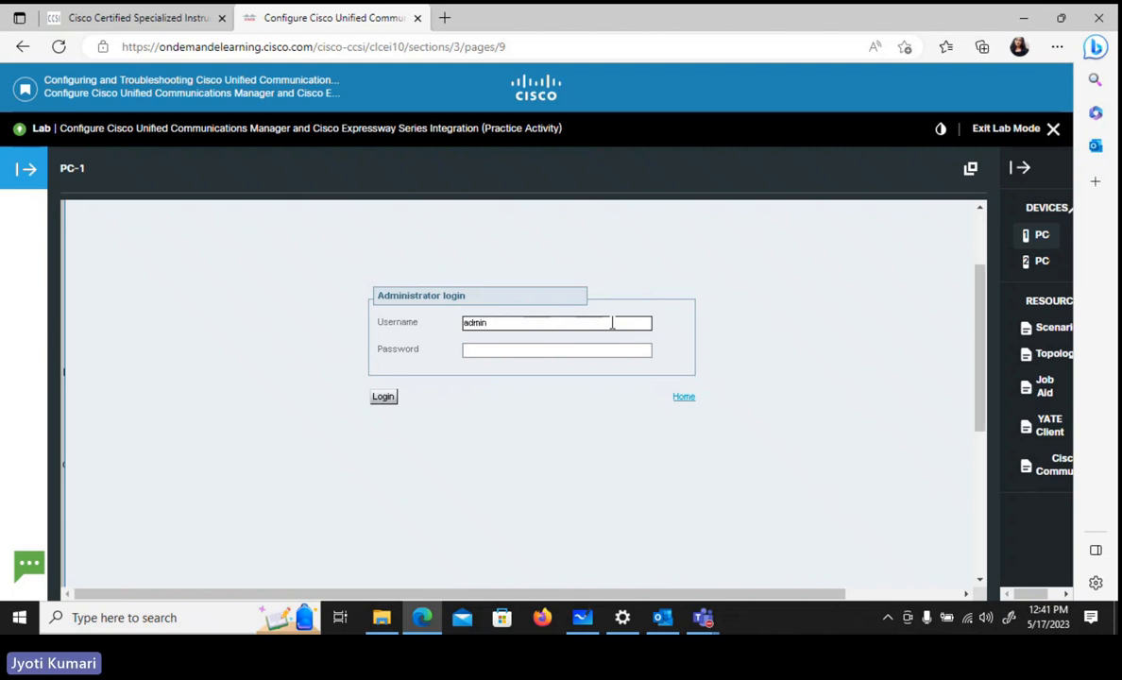
key(Tab)
text(Cisco1)
key(Return)
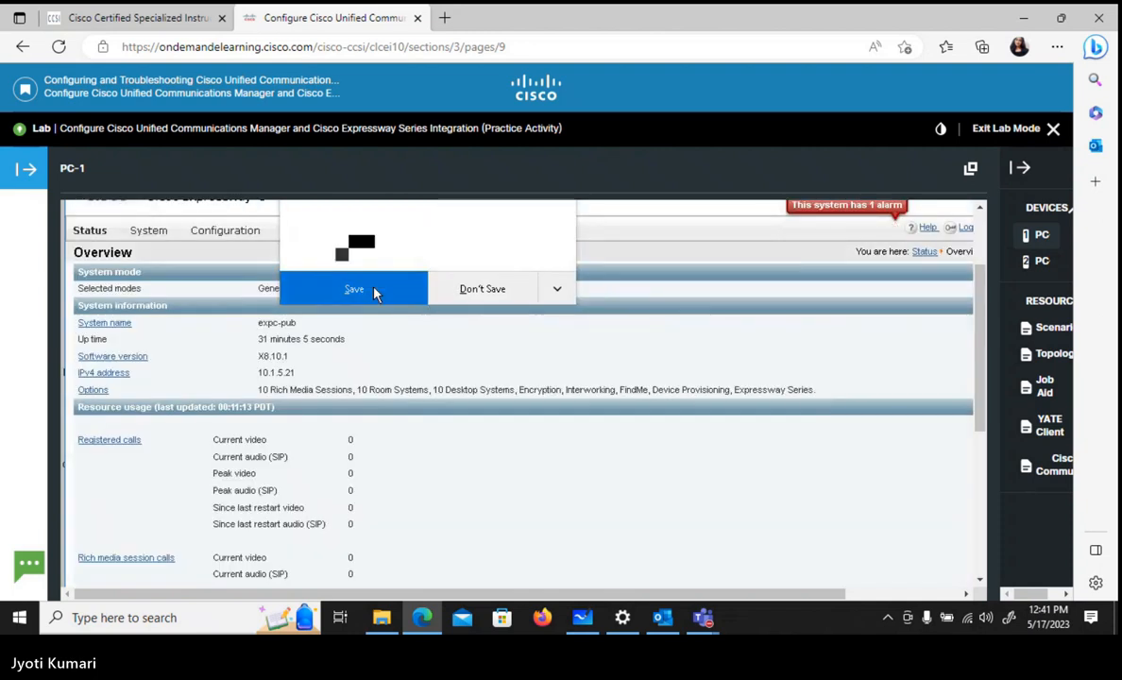
click(373, 290)
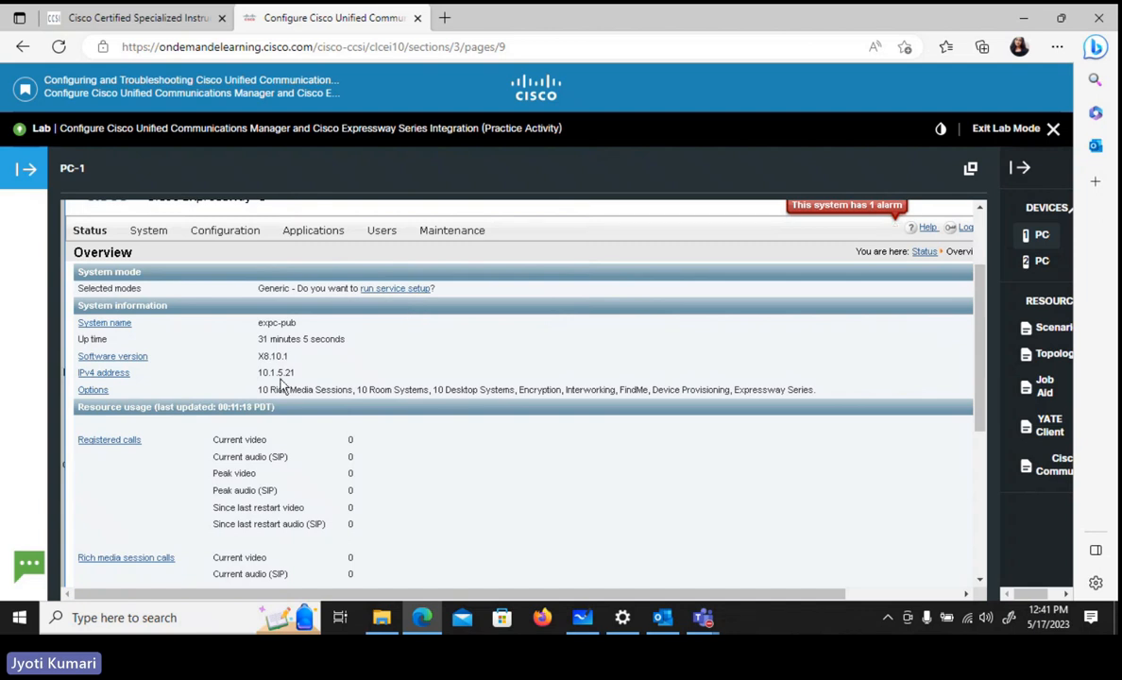
- Open the Expressway-C zones configuration and start creating a new zone
mouse_move(234, 227)
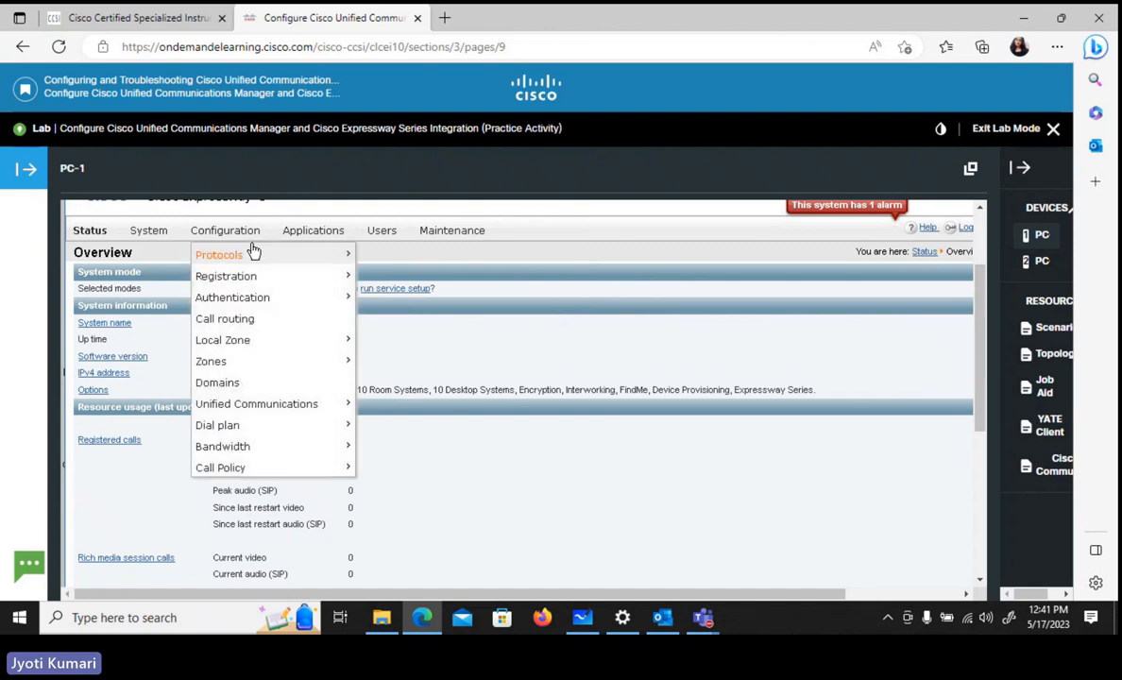
click(242, 235)
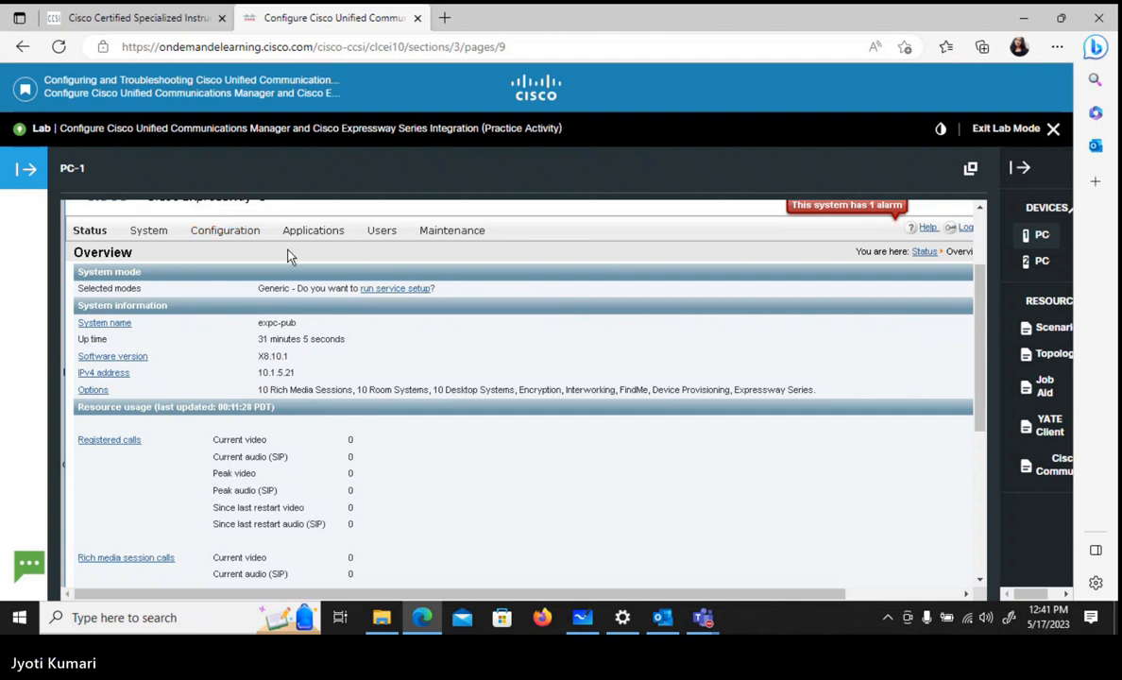
click(220, 234)
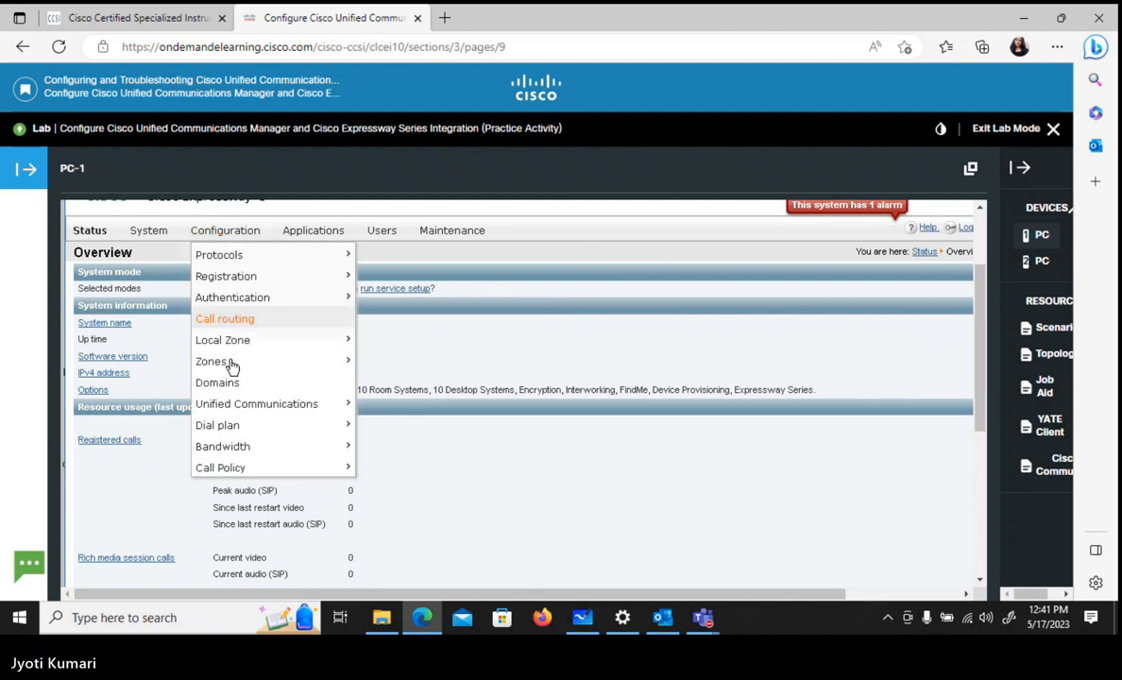
mouse_move(236, 367)
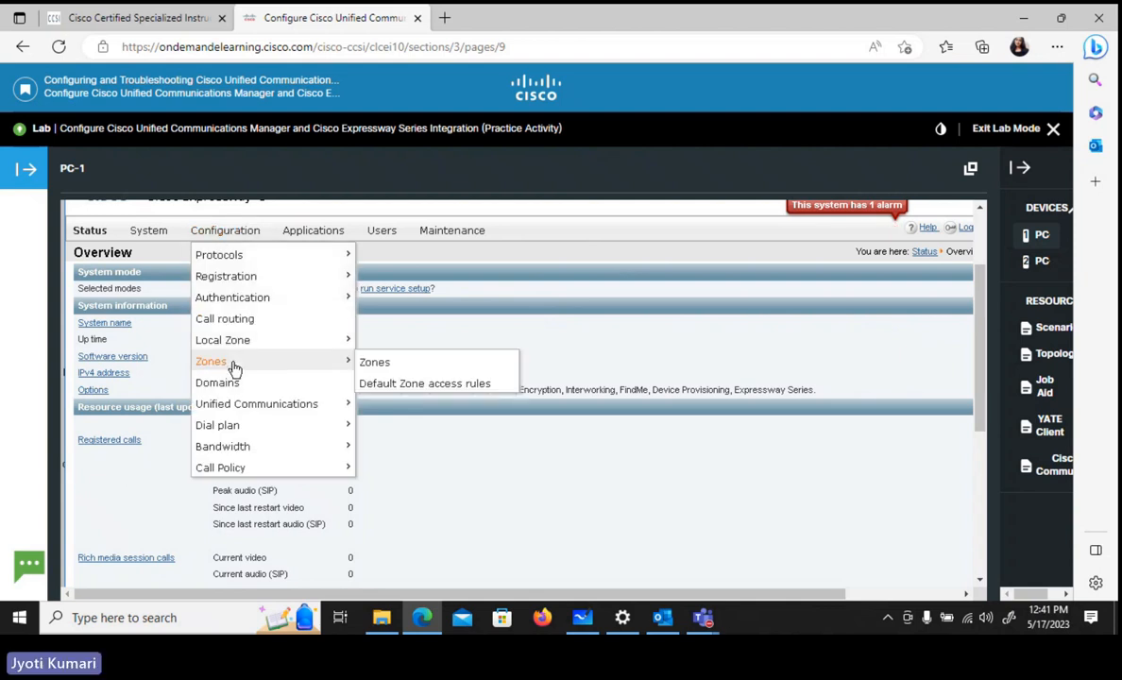
click(374, 364)
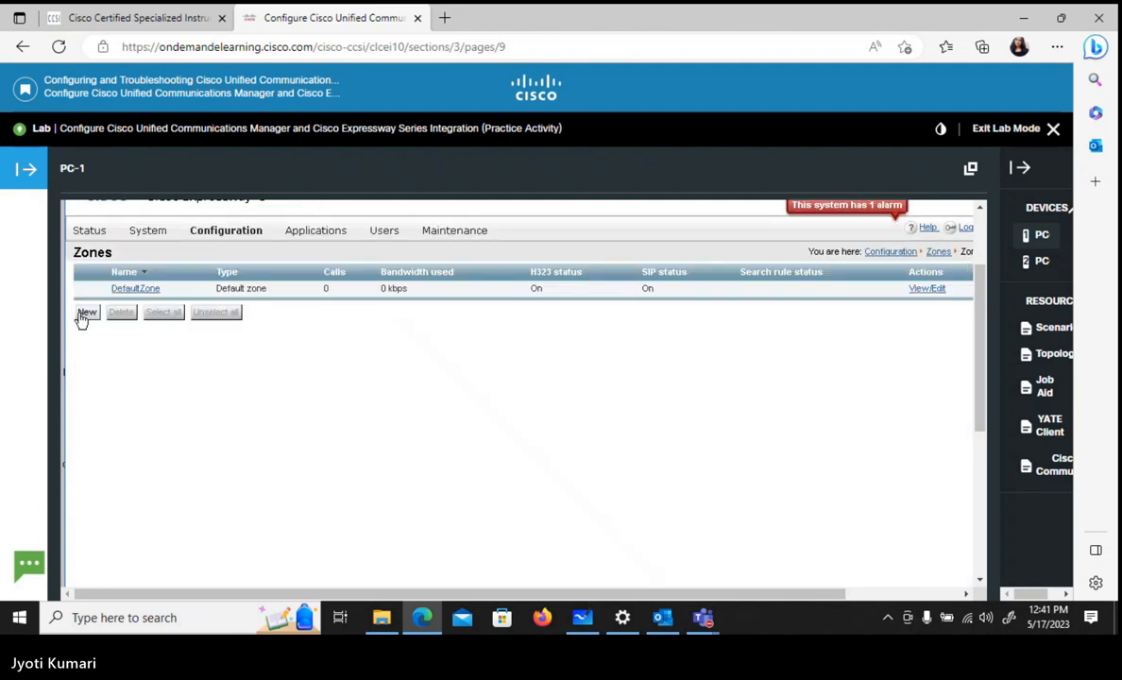
click(83, 315)
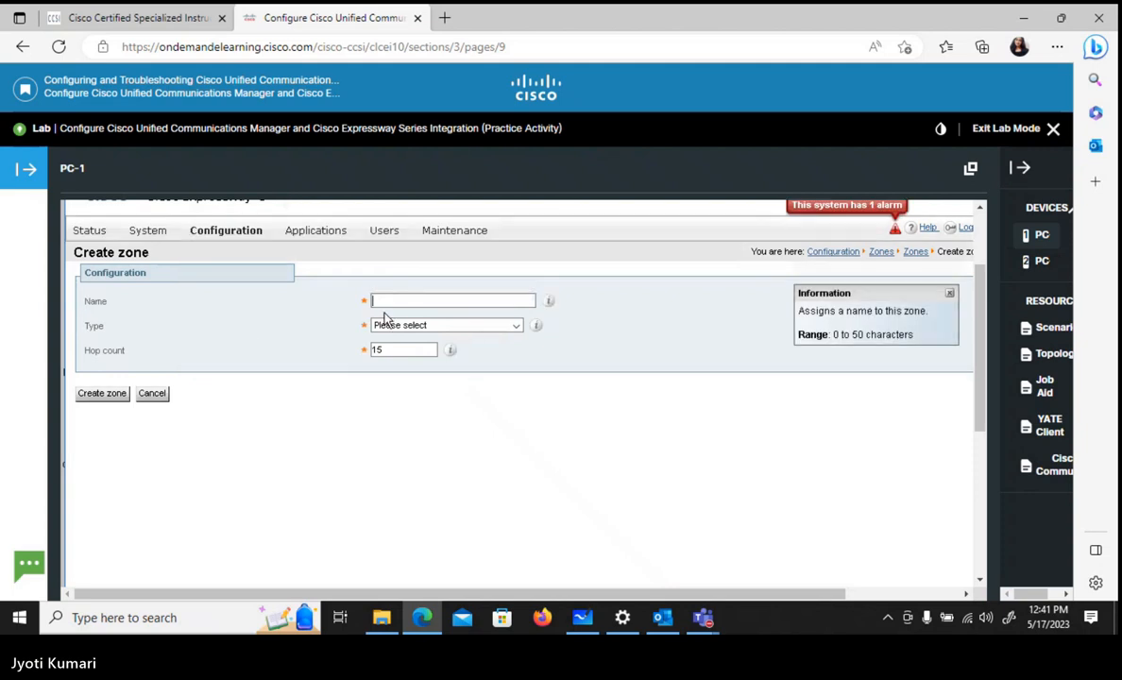
- Name the new zone Trunk_to_CUCM and set its type to Neighbor
click(410, 303)
text(T)
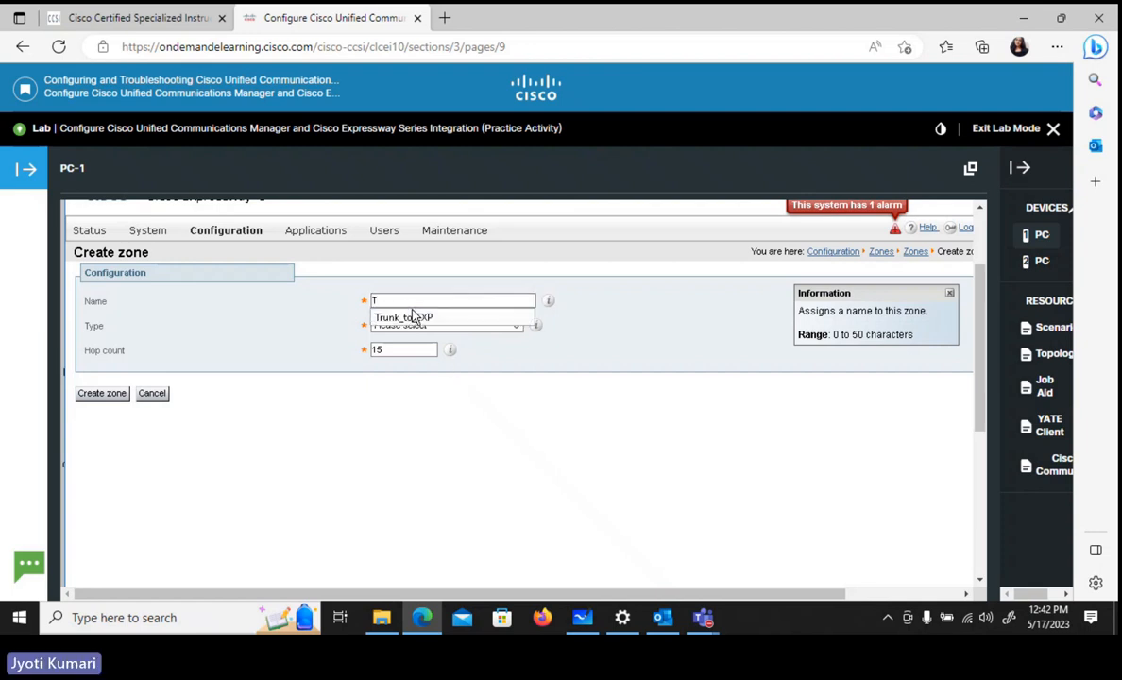
text(runk)
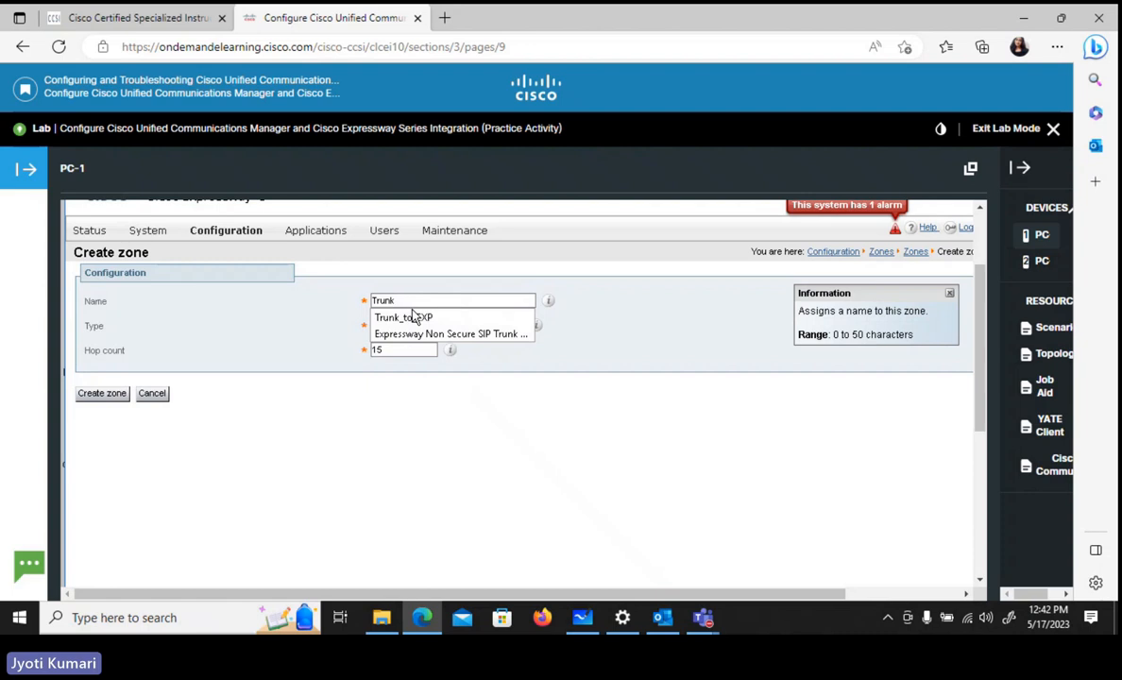
text(_to)
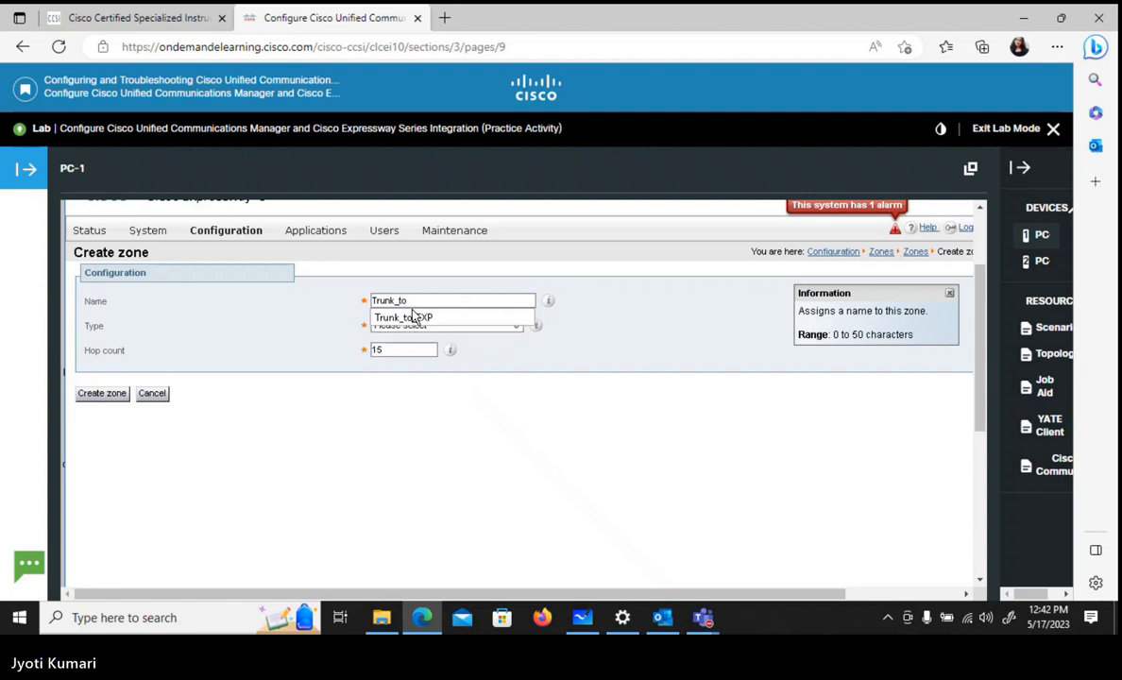
text(_CU)
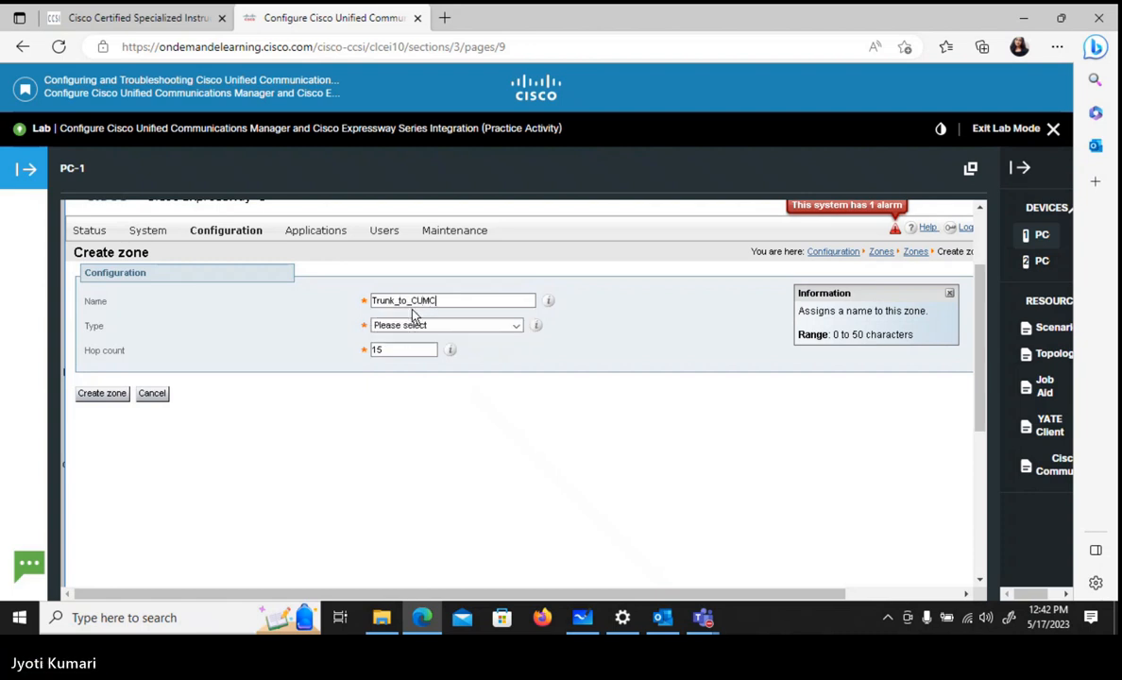
text(CM)
click(420, 326)
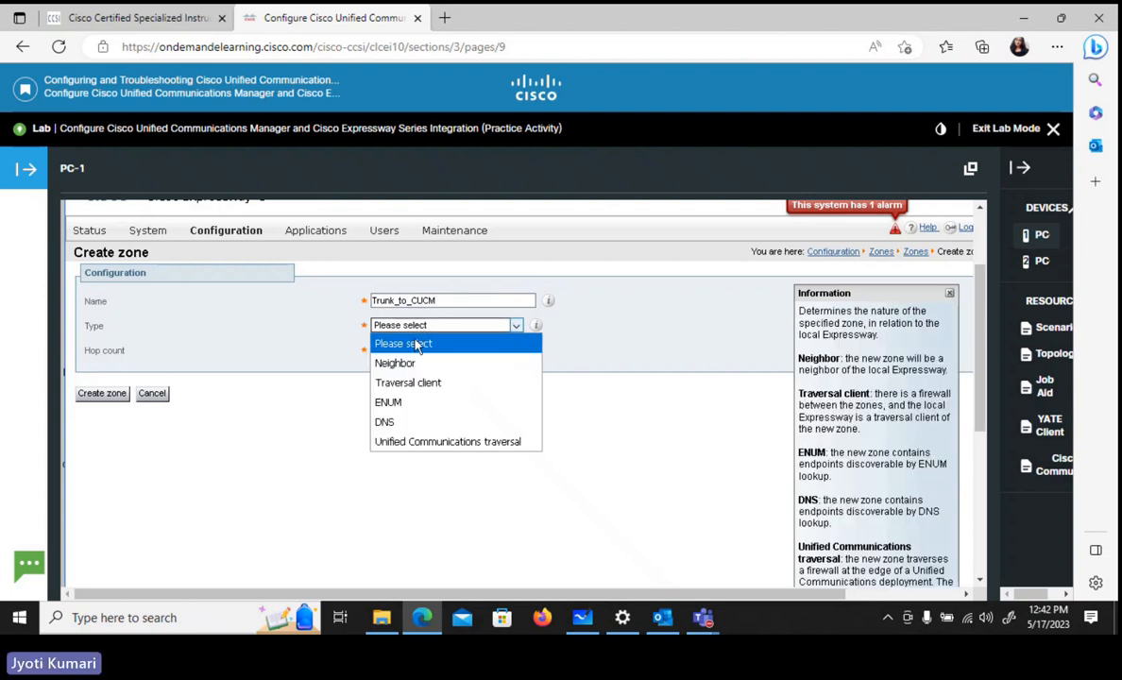
click(421, 368)
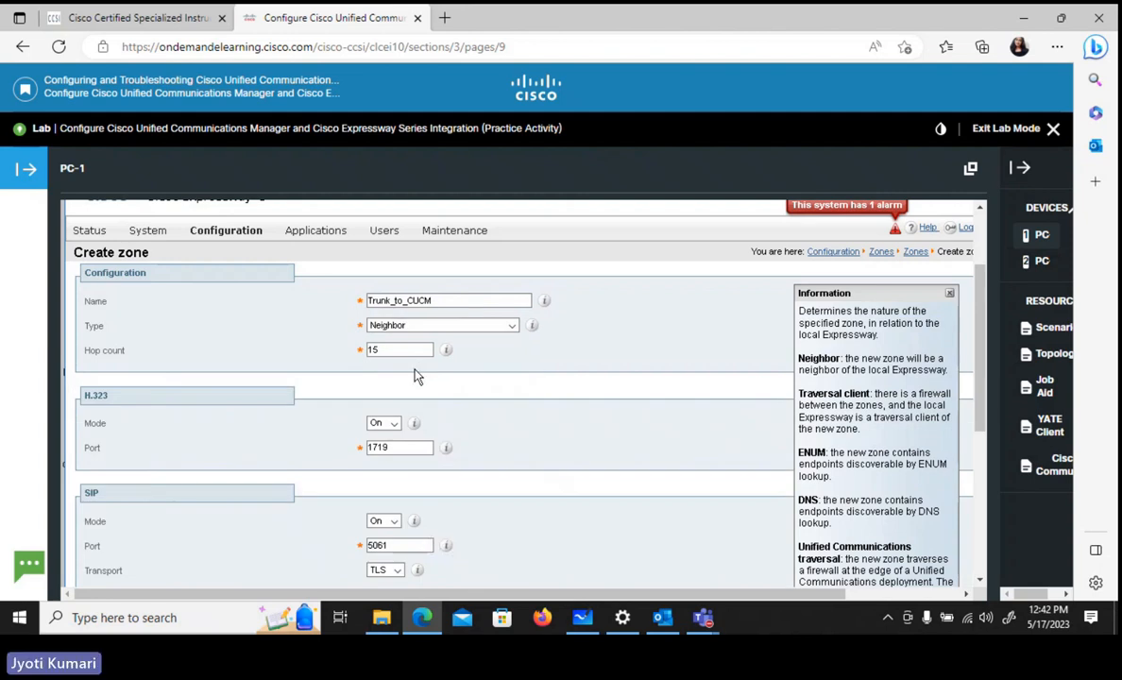
- Turn off the zone's H.323 mode and set its SIP transport to TCP
click(394, 425)
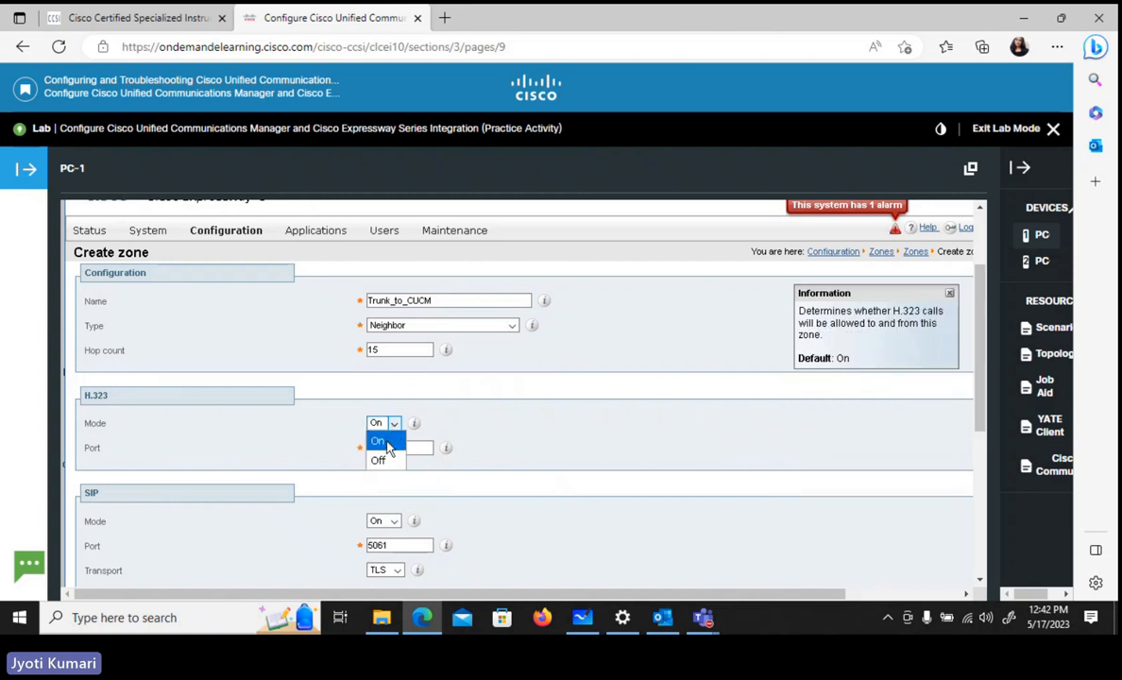
click(381, 468)
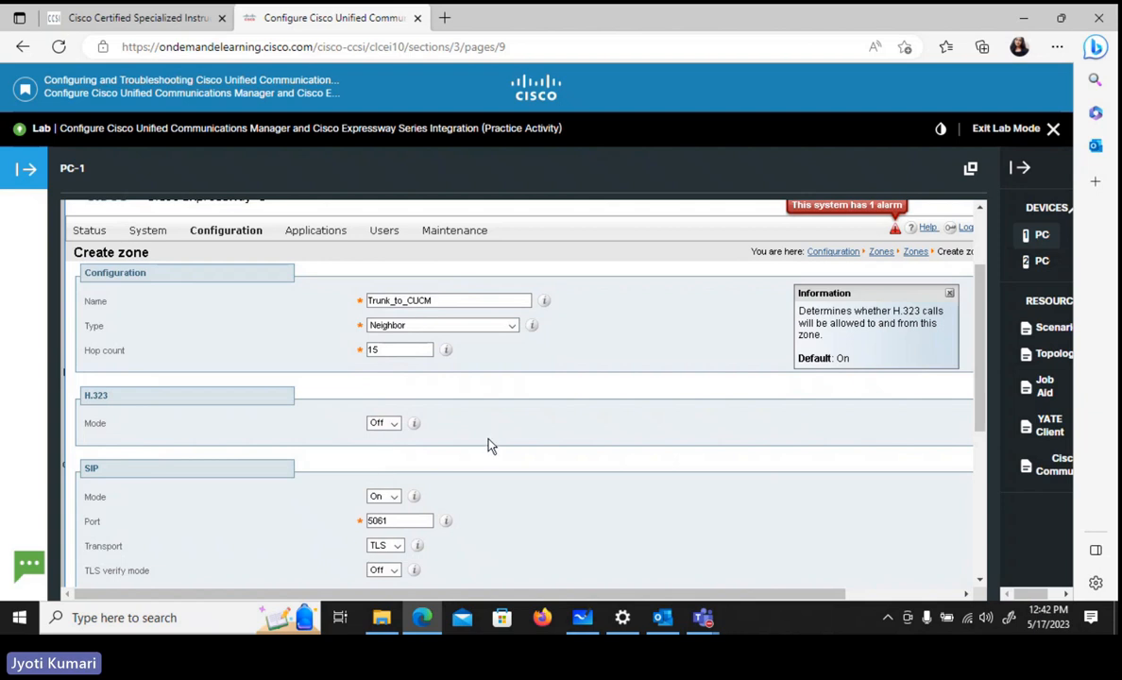
scroll(490, 445, down, 2)
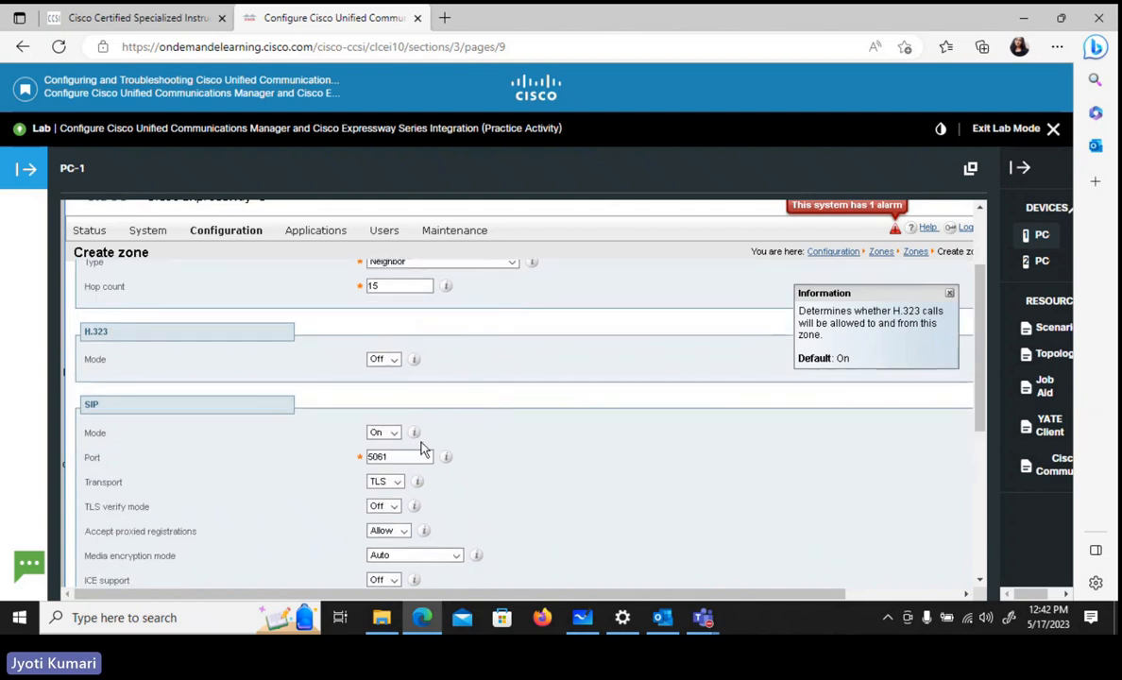
click(392, 484)
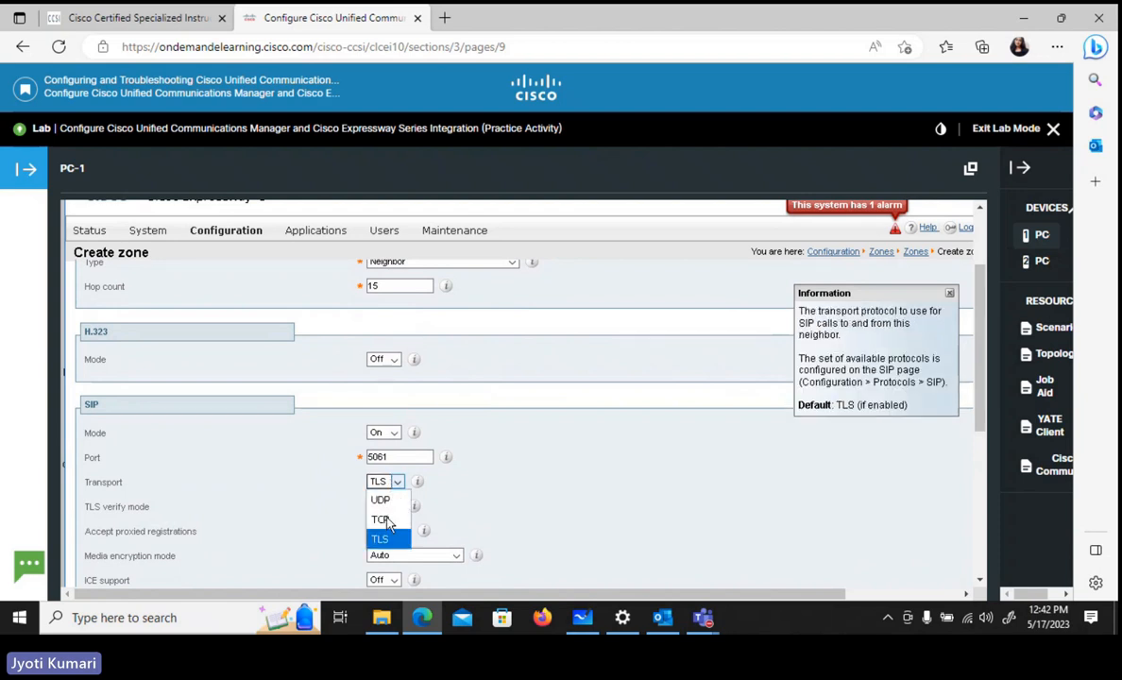
click(382, 521)
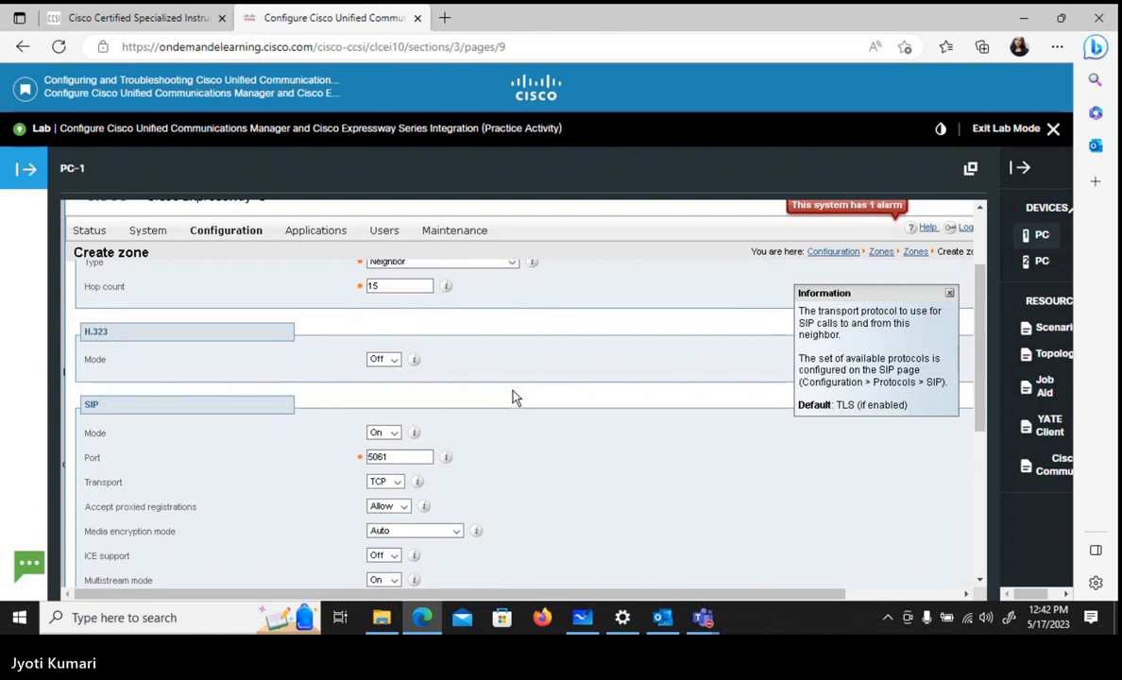
- Set the zone's SIP port to 5070
scroll(514, 396, down, 1)
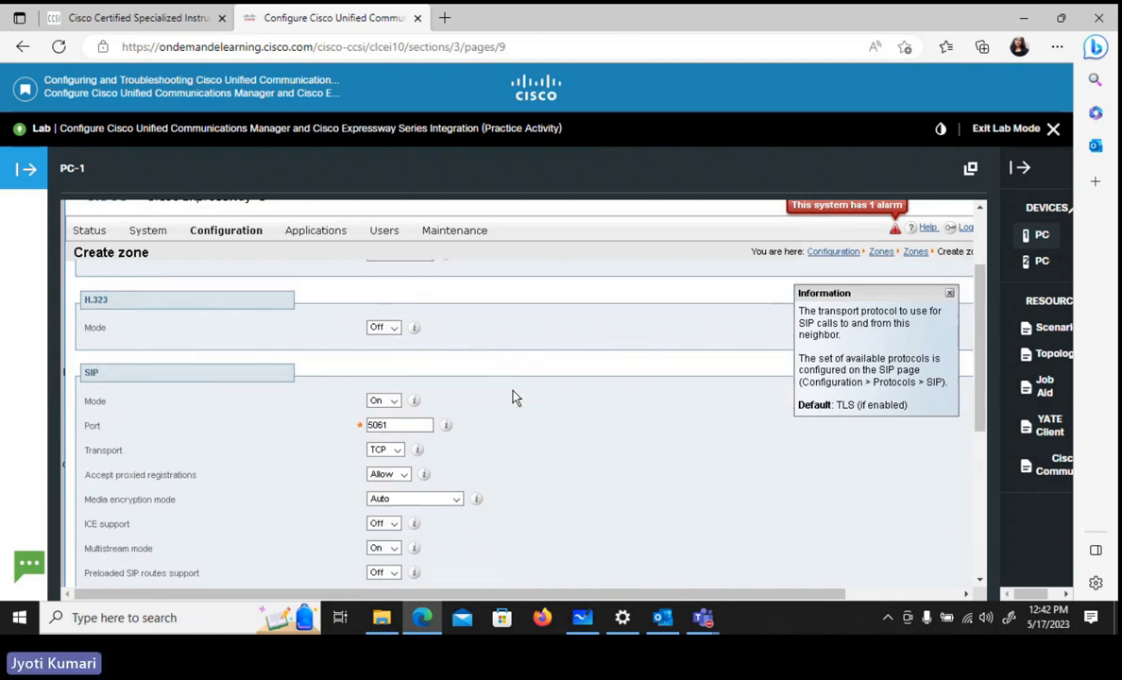
click(406, 424)
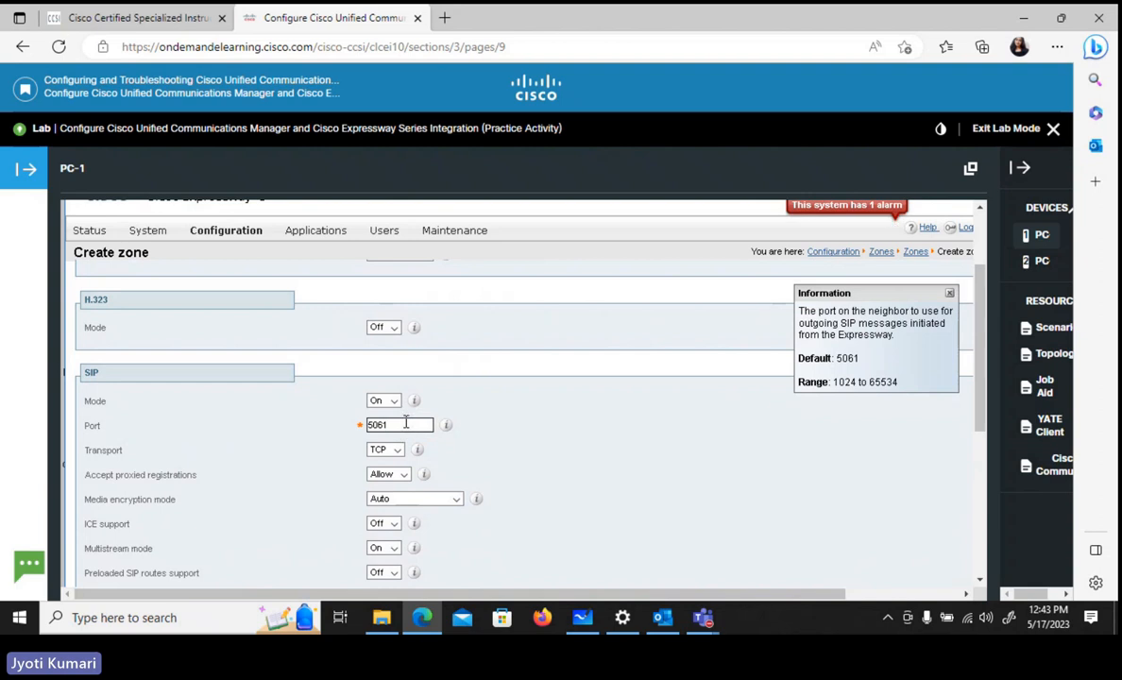
key(BackSpace)
key(BackSpace)
text(70)
- Enter 10.1.5.5 as the Peer 1 address in the zone's location settings
scroll(498, 368, down, 2)
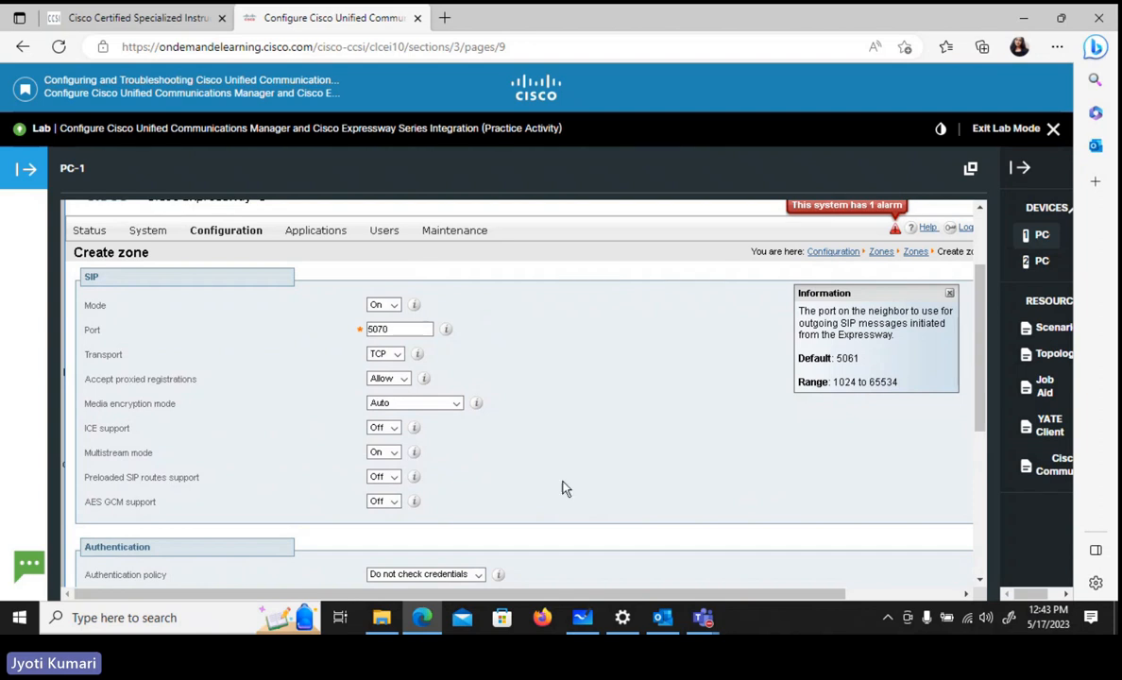
scroll(531, 538, down, 5)
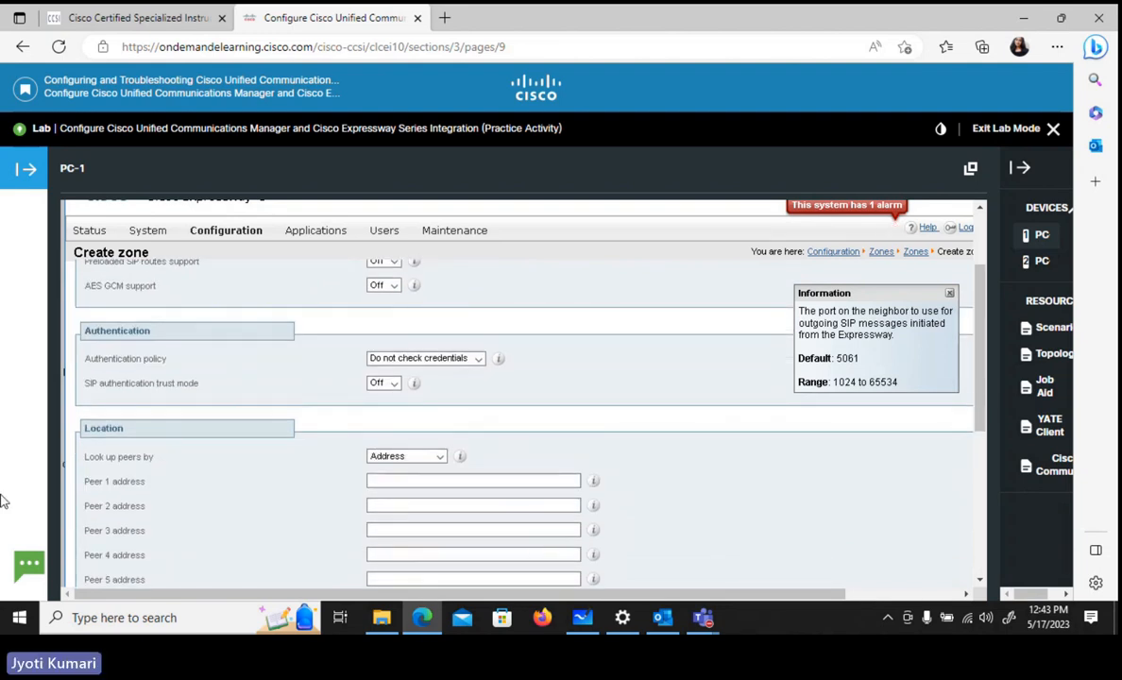
click(400, 480)
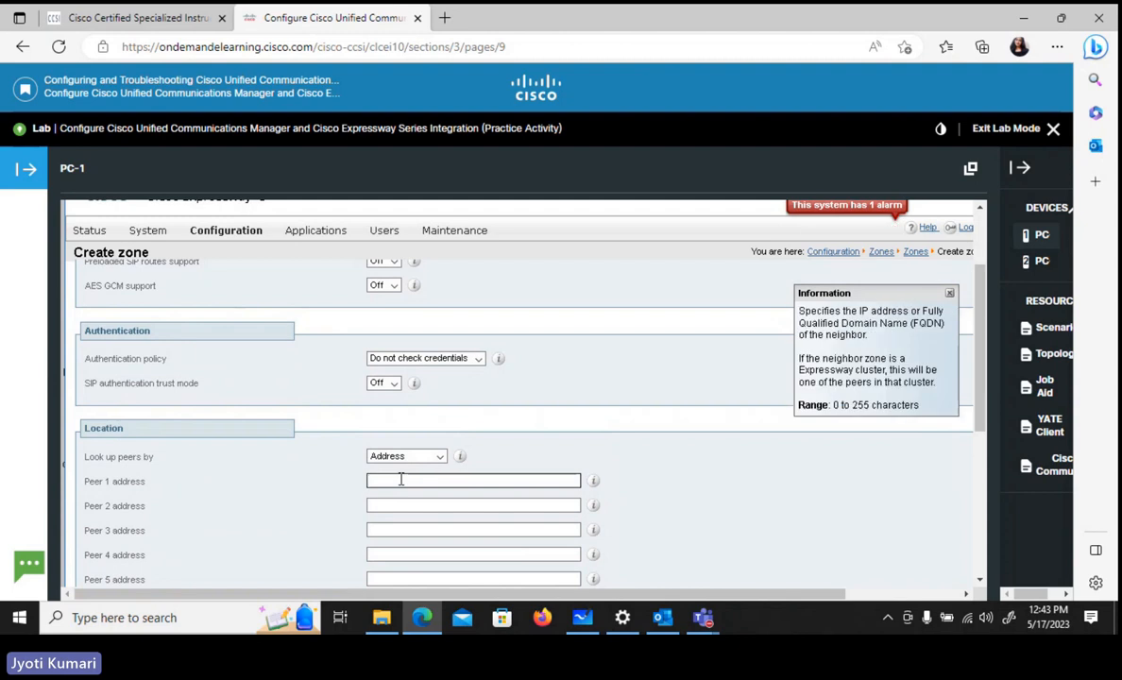
text(10.1)
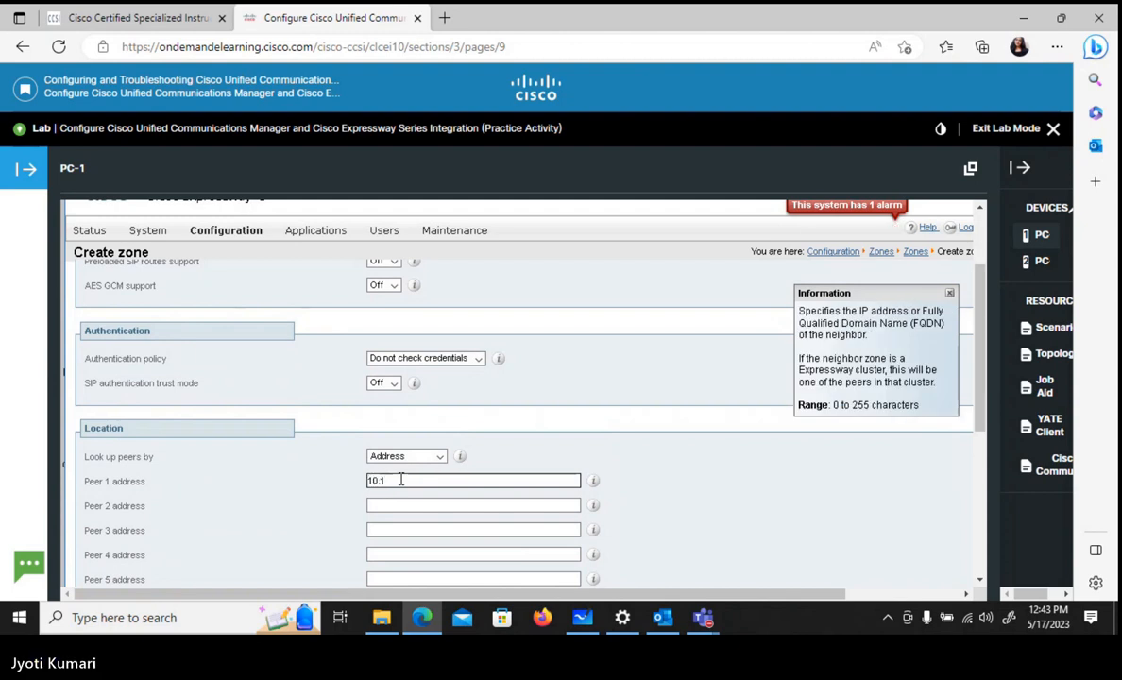
text(.5.)
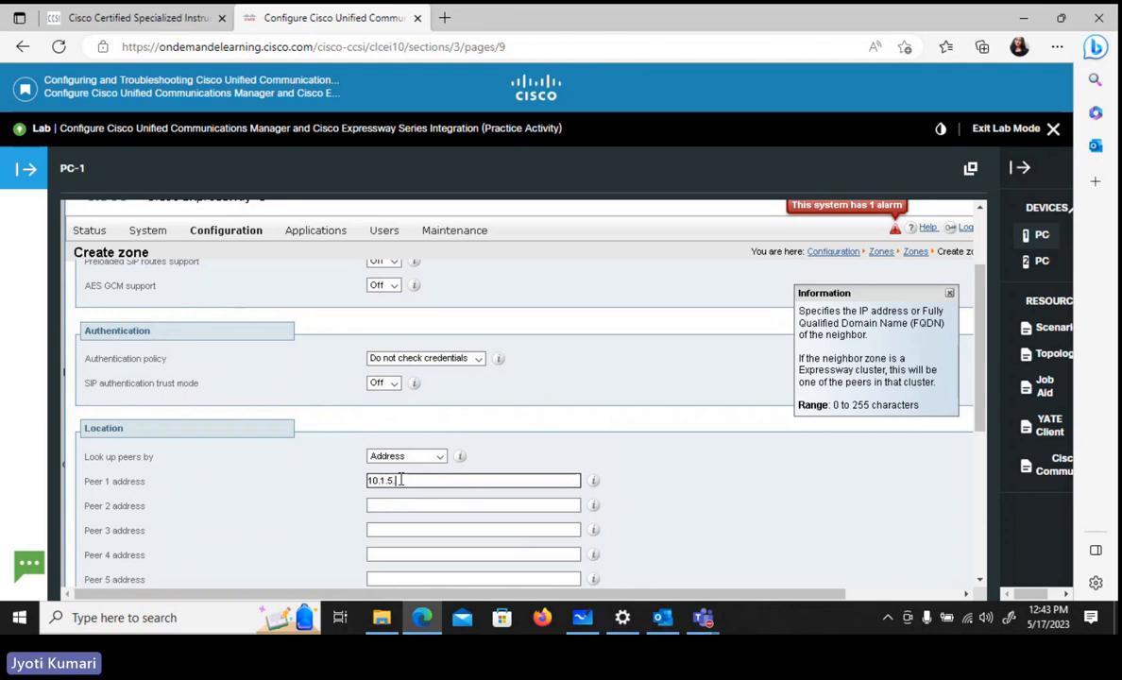
text(5)
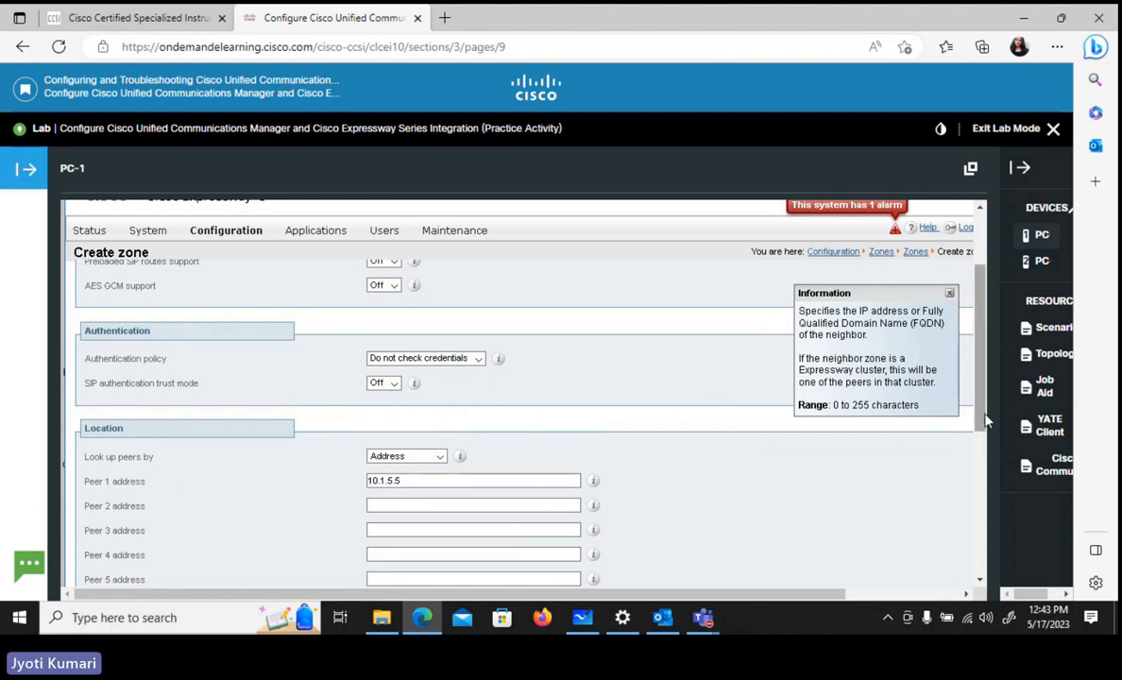
- Choose the Cisco Unified Communications Manager zone profile and create the zone
drag(979, 423, 996, 497)
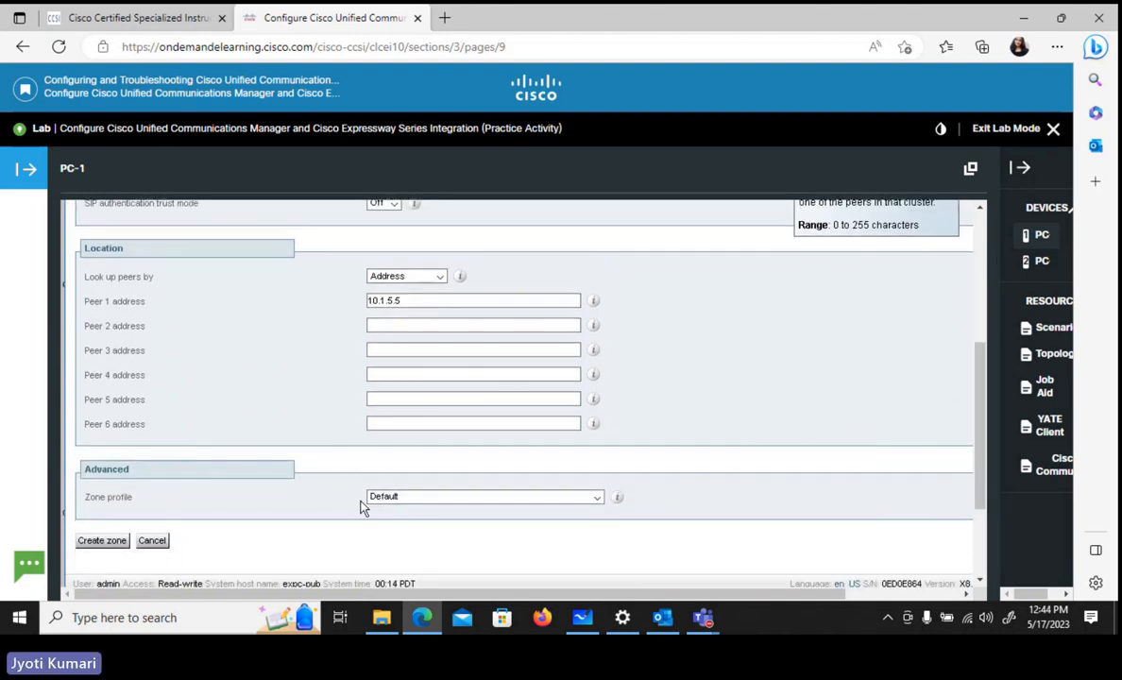
click(405, 501)
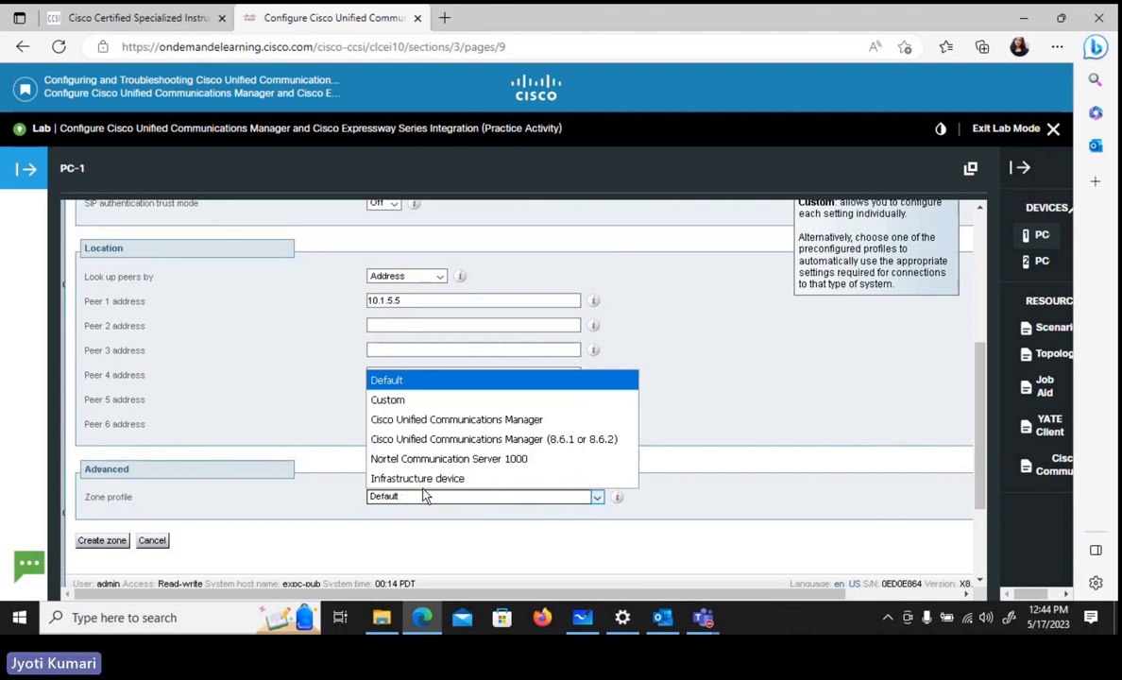
click(403, 423)
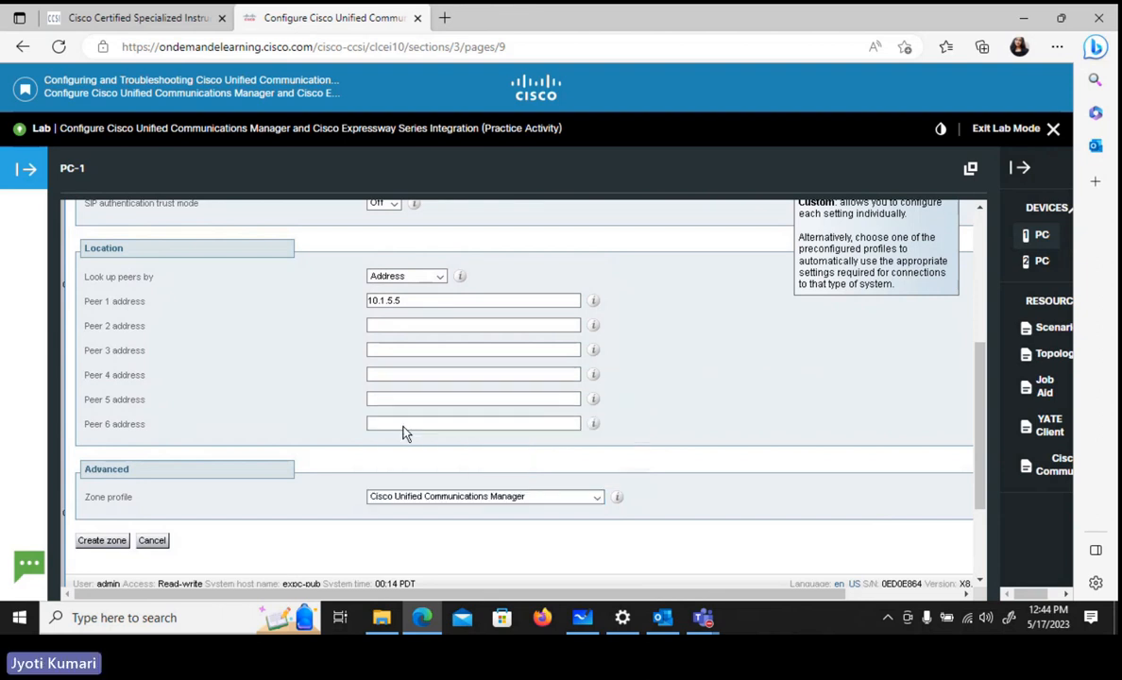
click(101, 540)
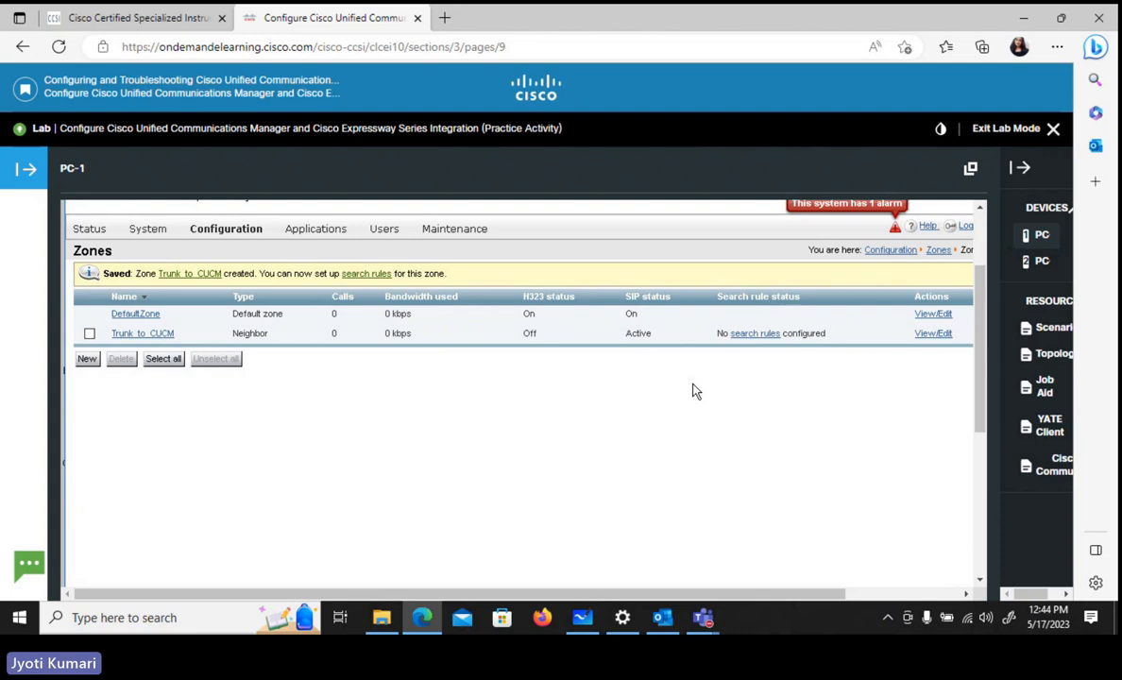
- Start a new search rule from the Trunk_to_CUCM zone's search rules and name it 1100x to CUCM
click(751, 337)
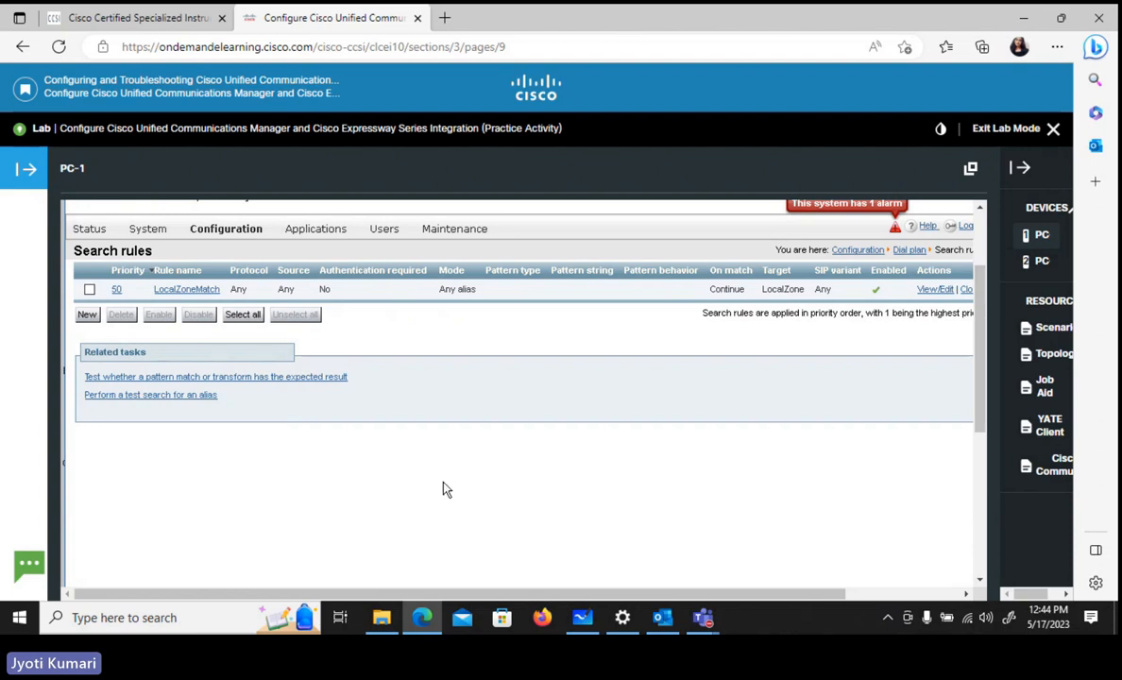
click(86, 316)
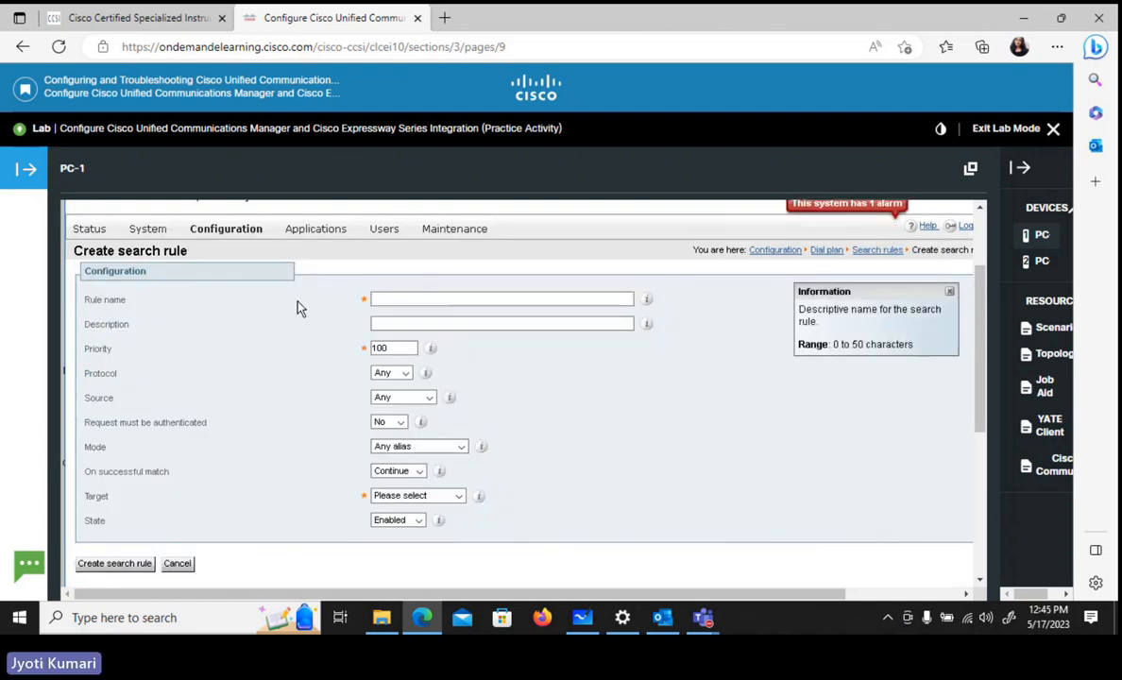
text(11)
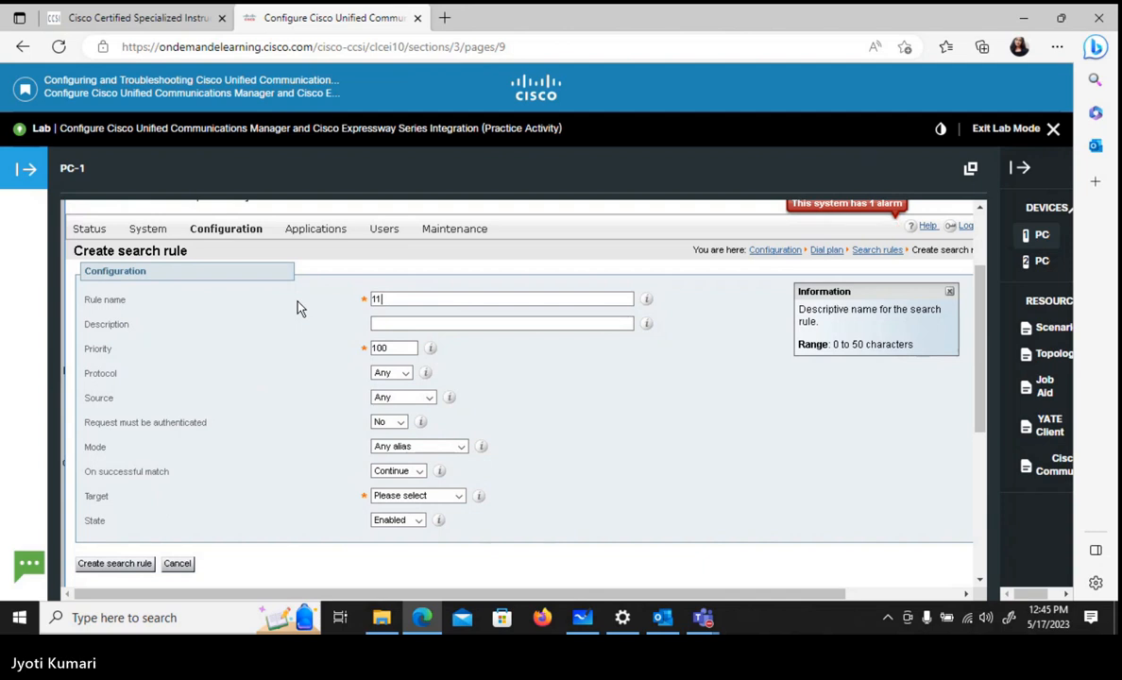
text(00x to CUCM)
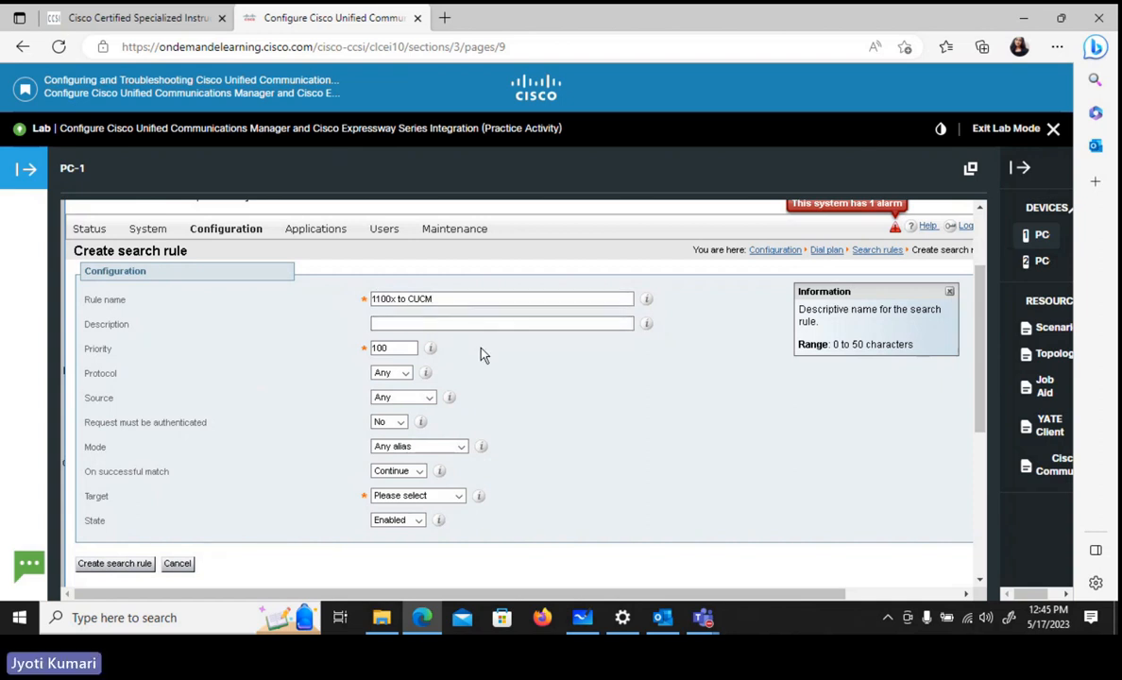
- Set the search rule's priority to 60
click(387, 350)
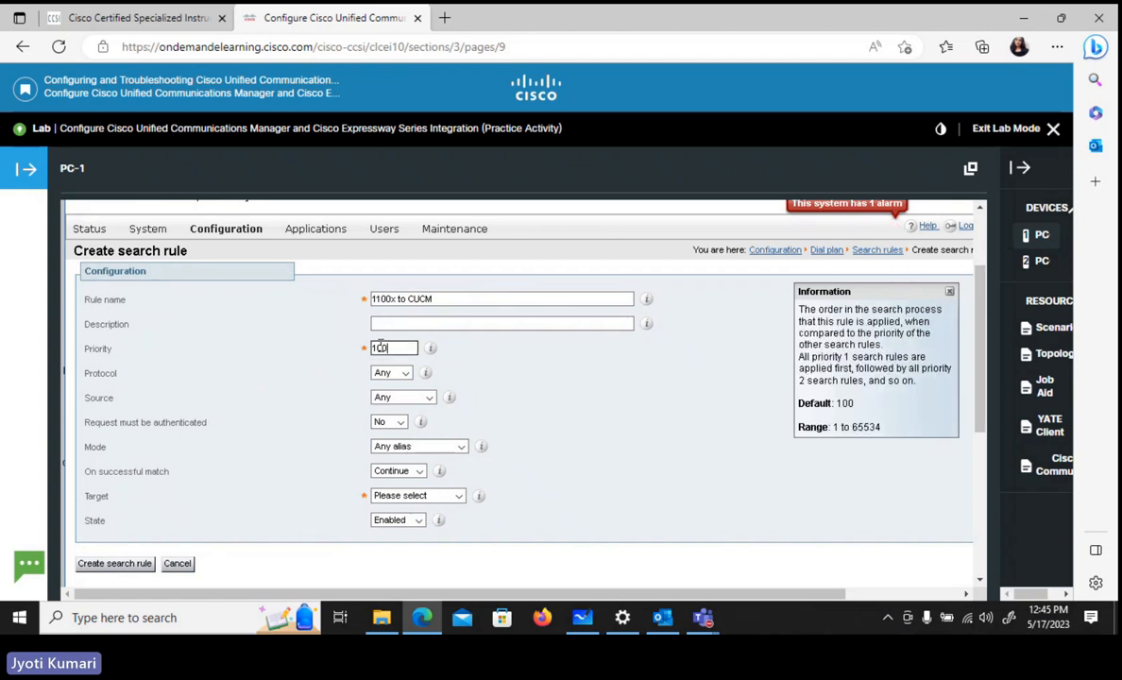
double_click(381, 347)
key(BackSpace)
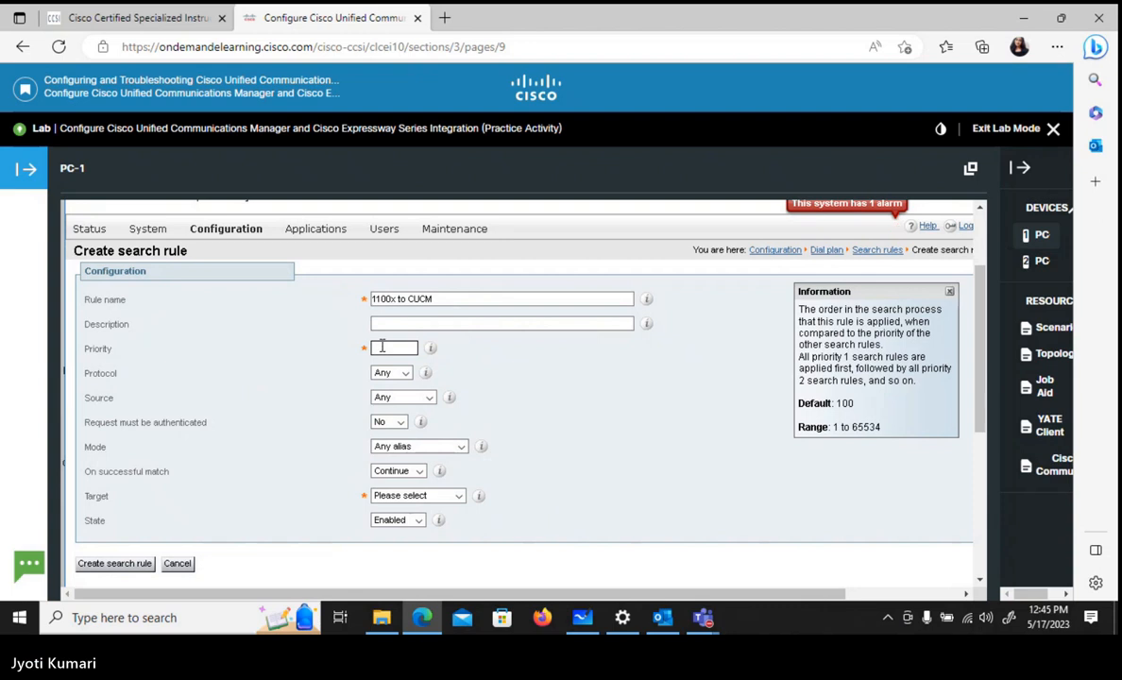
text(60)
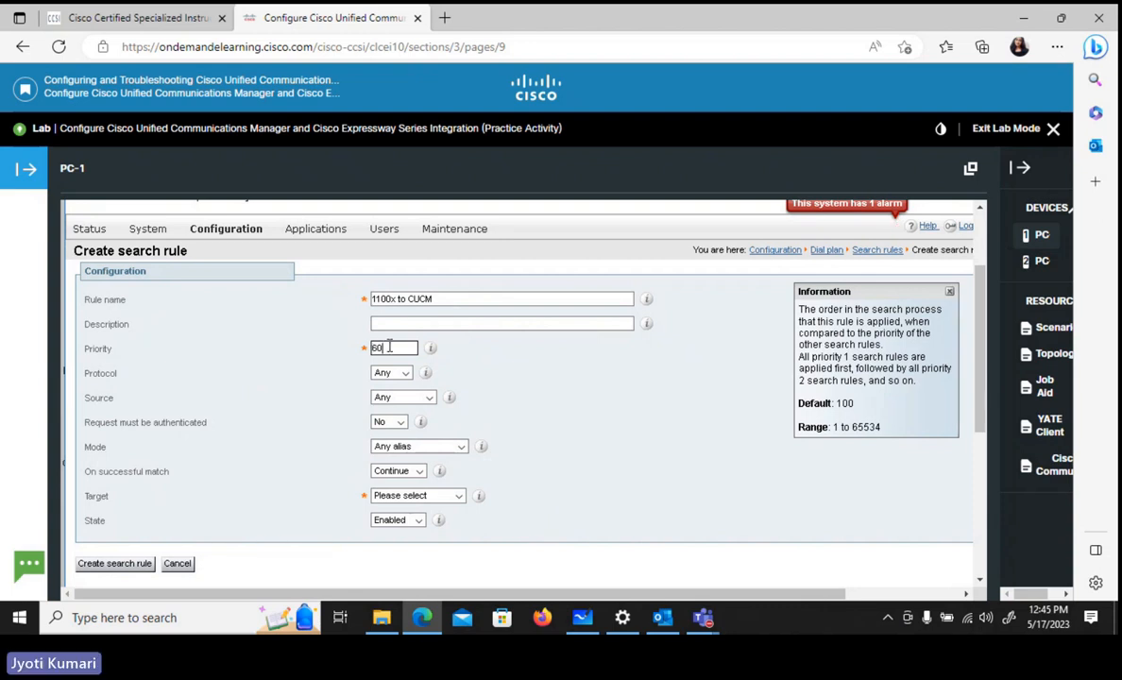
- Set the search rule's mode to Alias pattern match and its pattern type to Regex
click(421, 452)
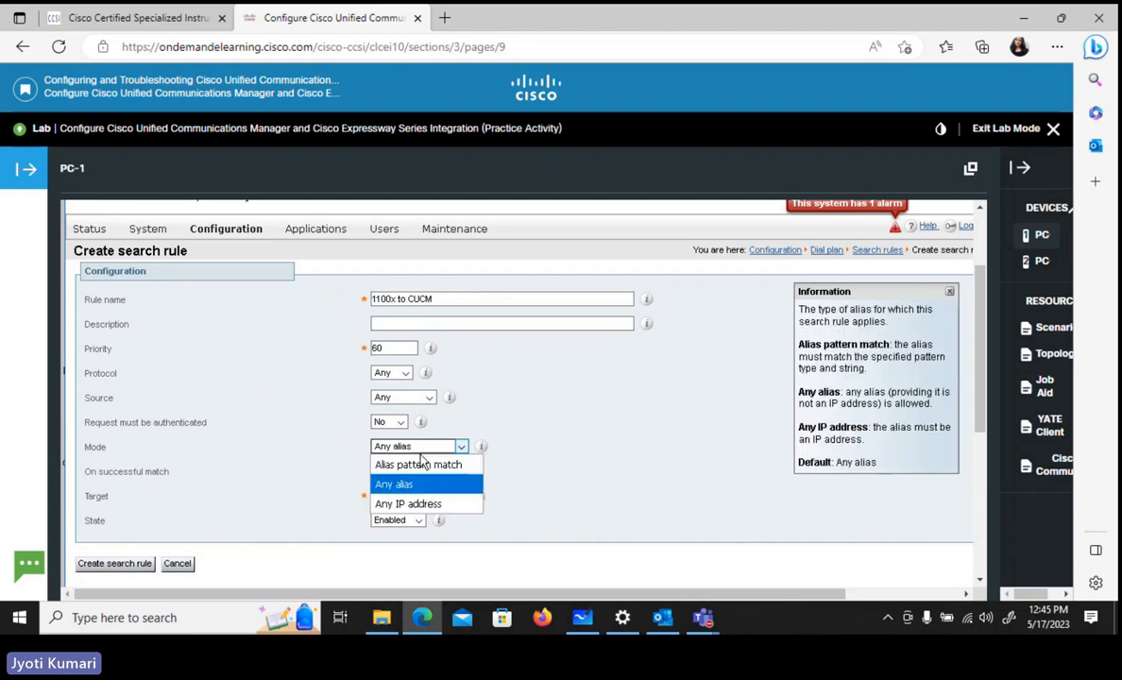
click(429, 467)
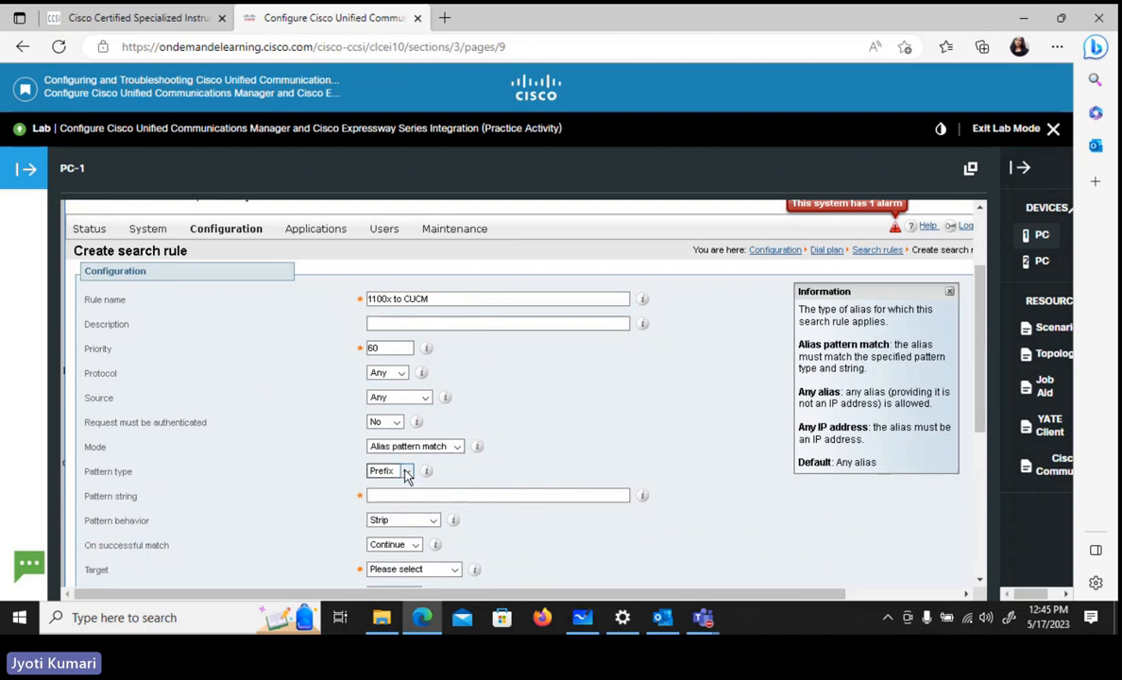
click(406, 472)
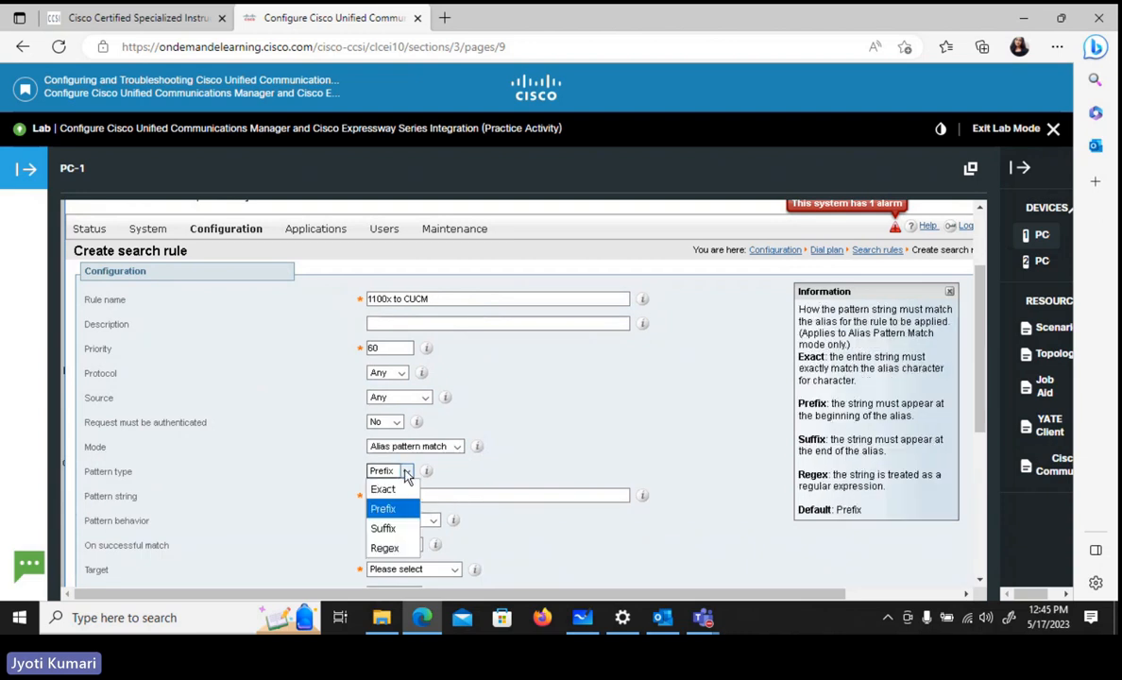
click(384, 548)
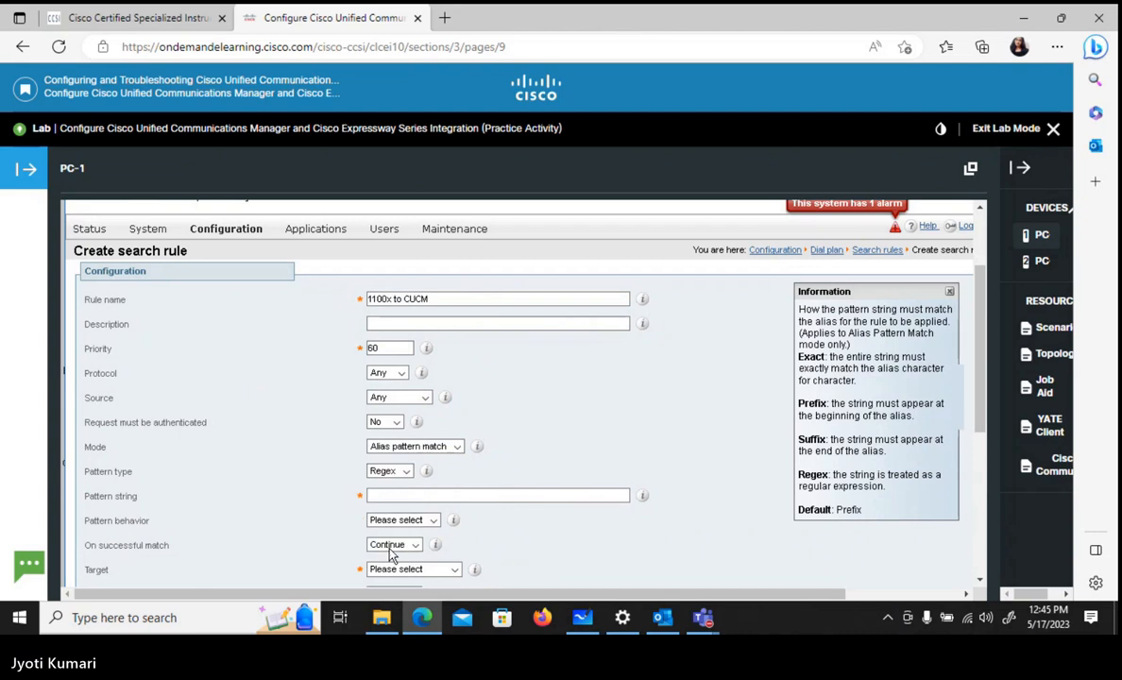
- Enter (1100.)@.* as the search rule's pattern string
click(411, 494)
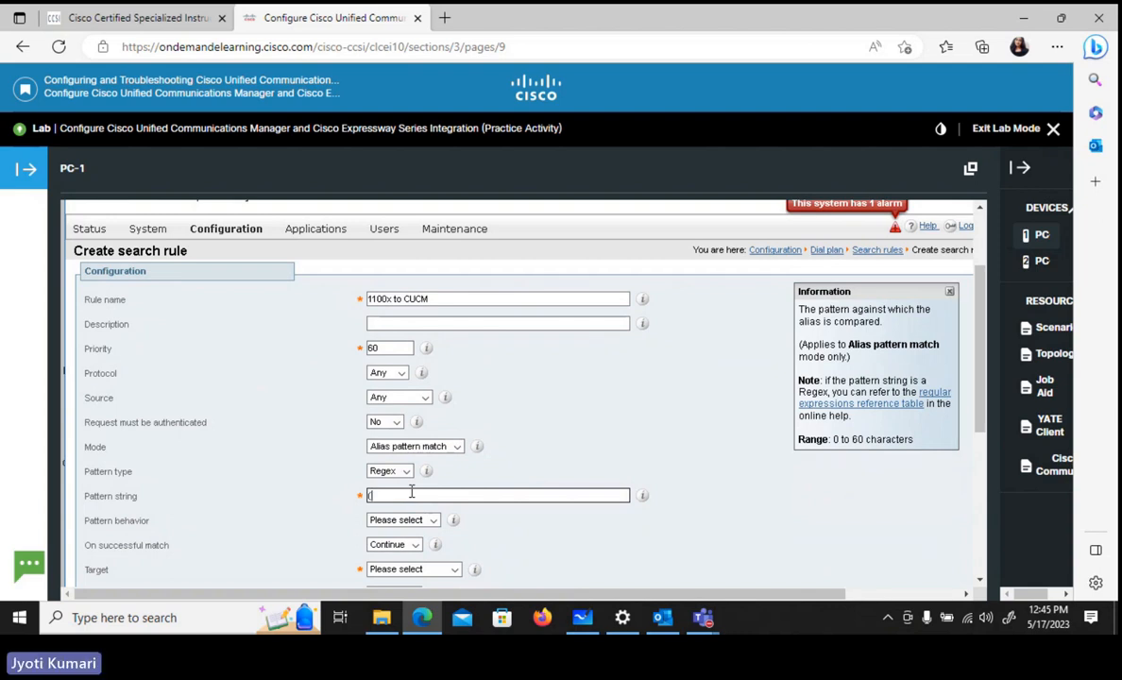
text((1100.))
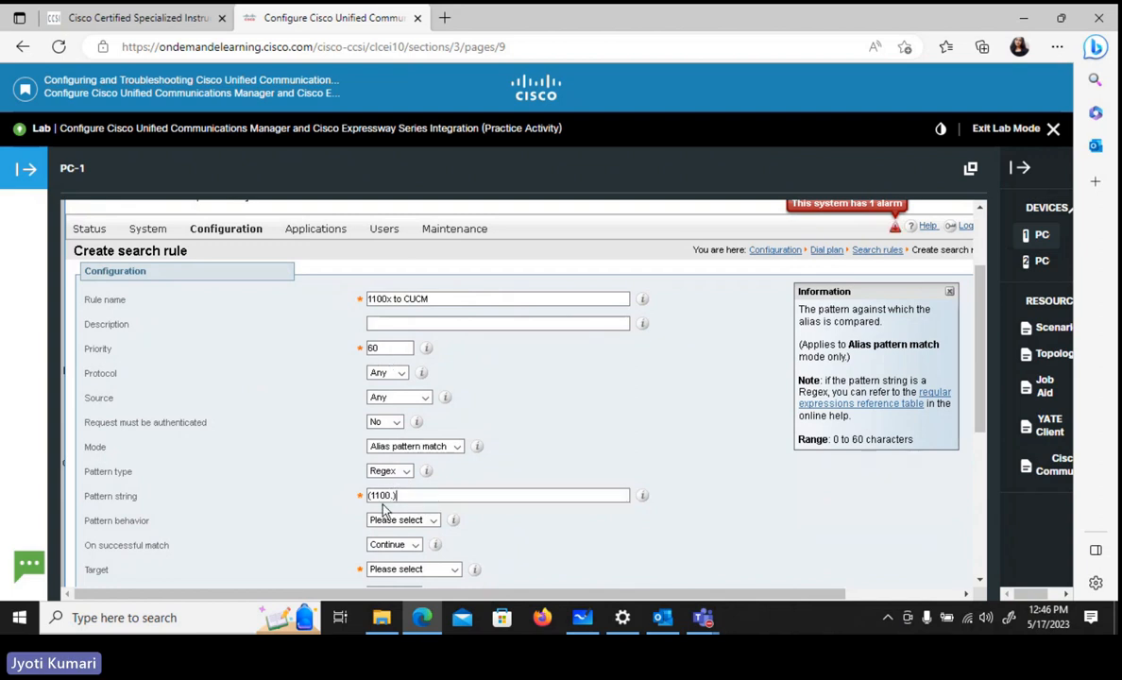
click(386, 349)
click(413, 545)
text(@.*)
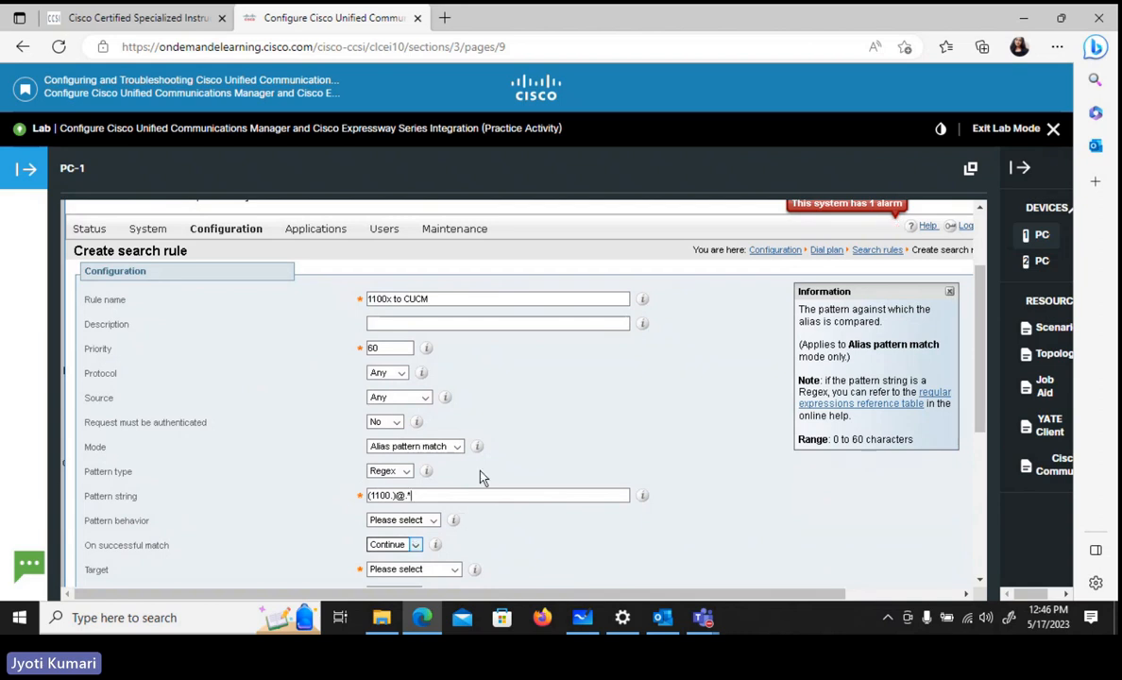
- Set the 1100x to CUCM search rule's pattern behavior to Replace
click(432, 520)
click(433, 521)
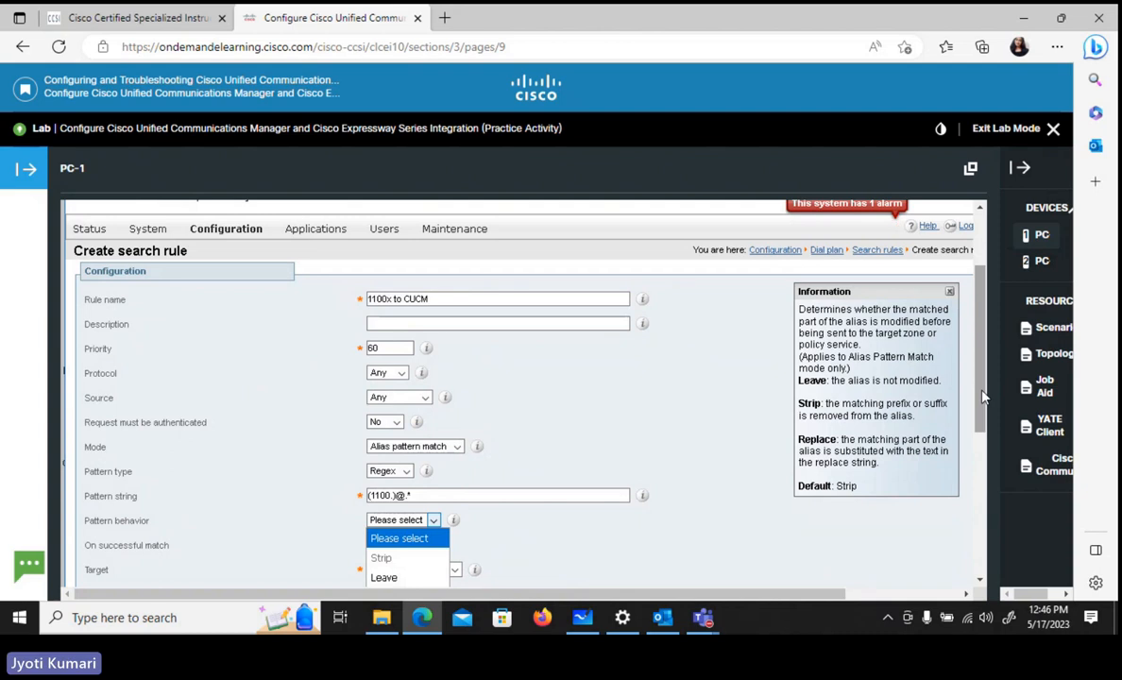
scroll(982, 398, down, 2)
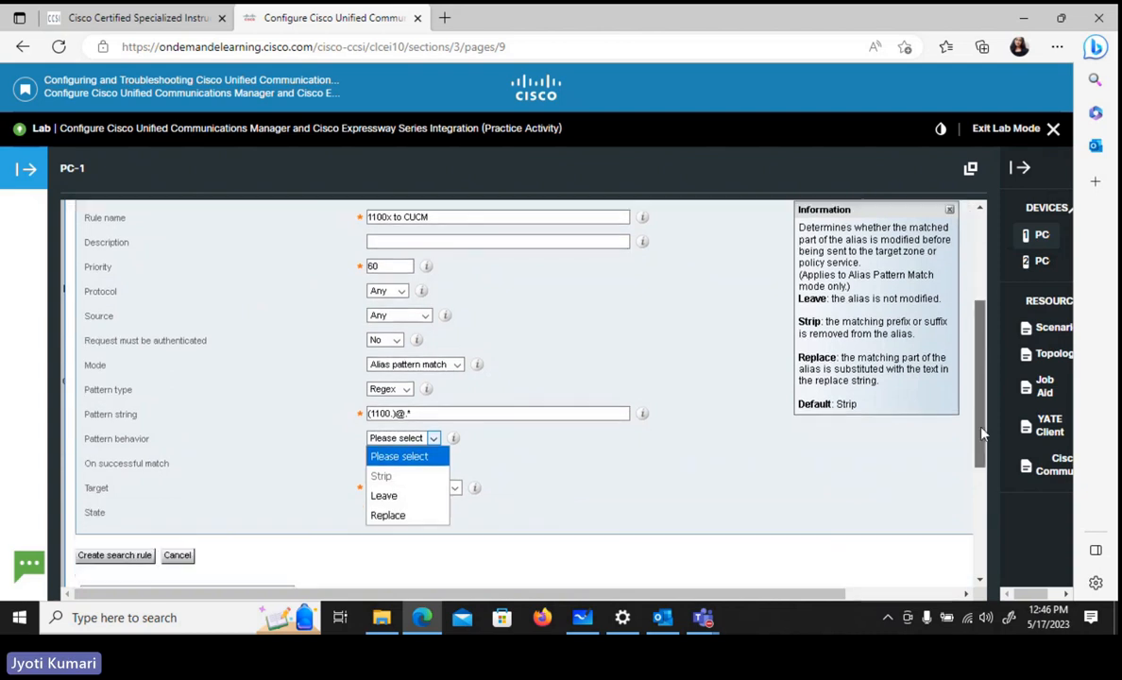
click(389, 512)
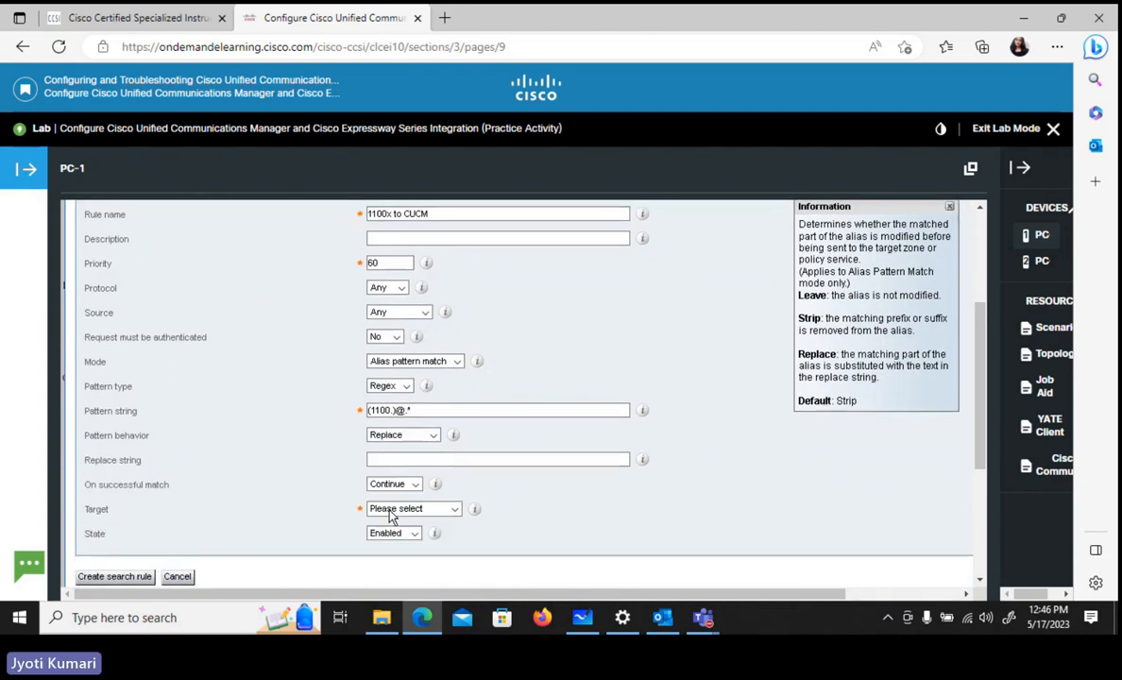
click(387, 458)
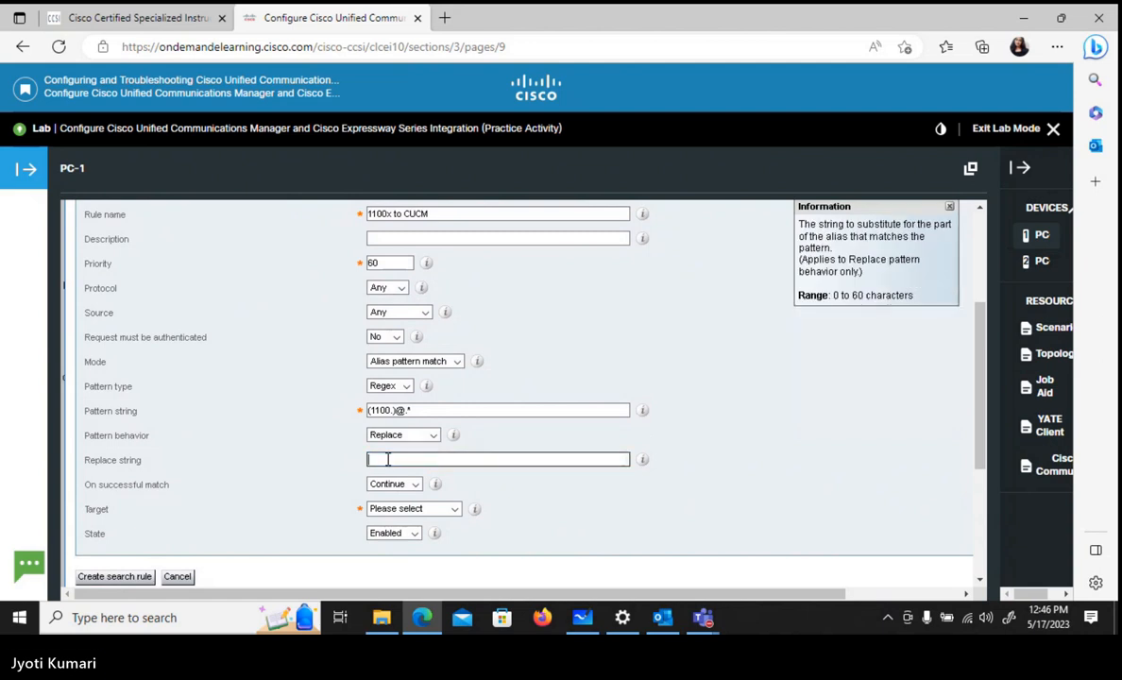
text(\1)
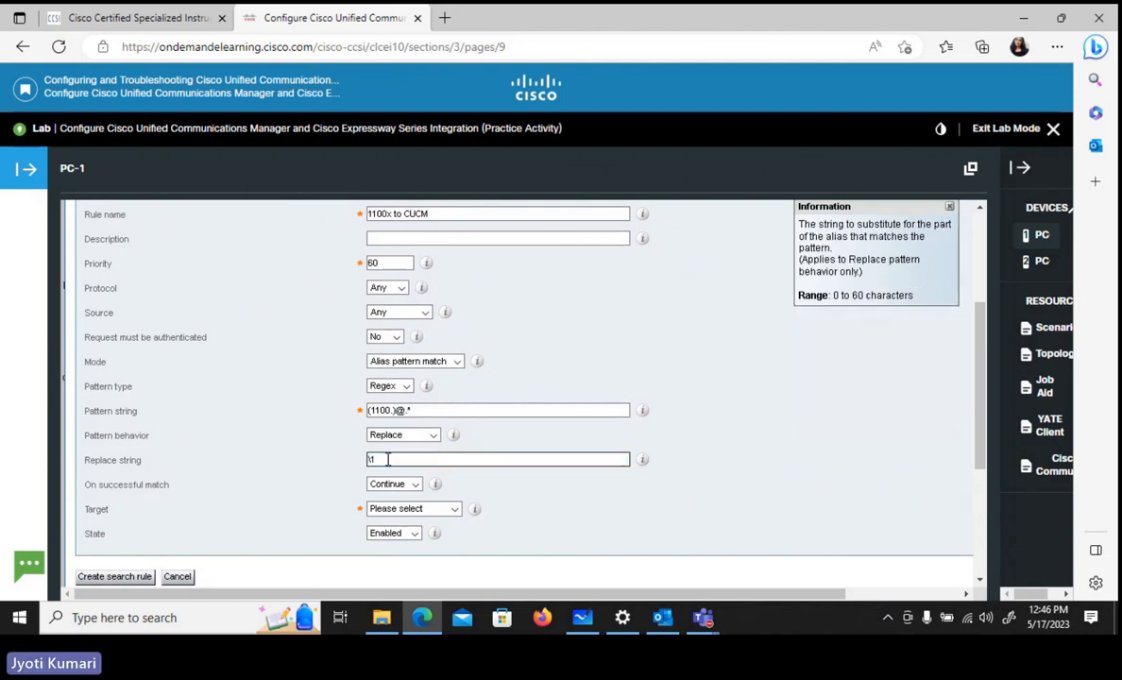
text(@)
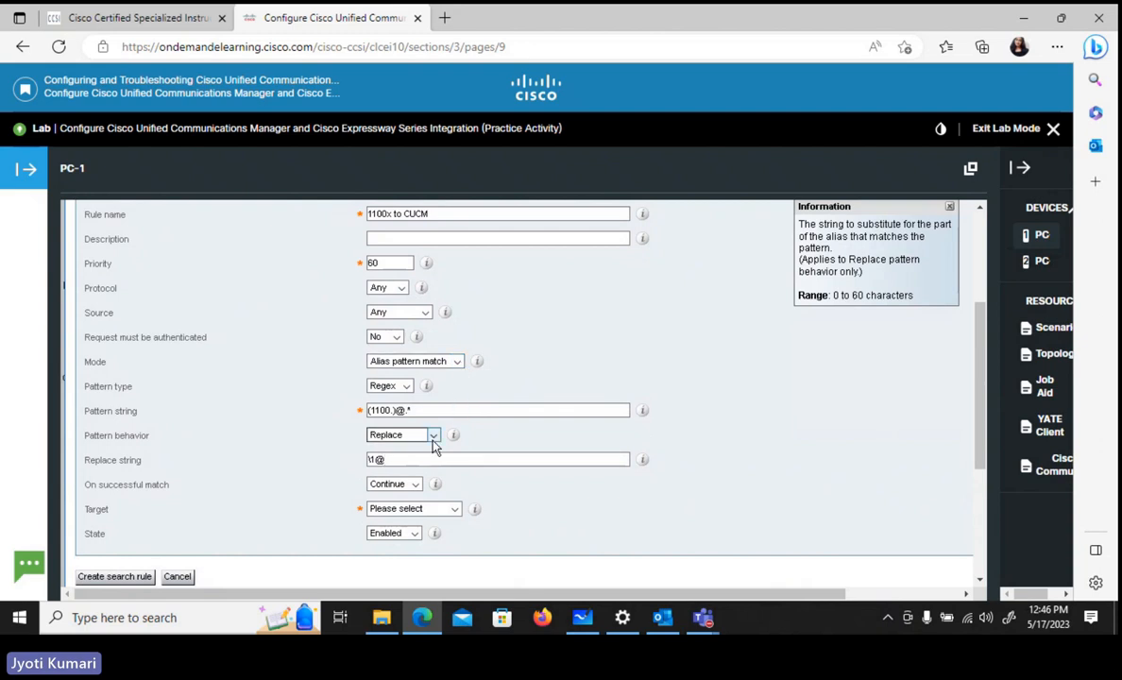
text(c)
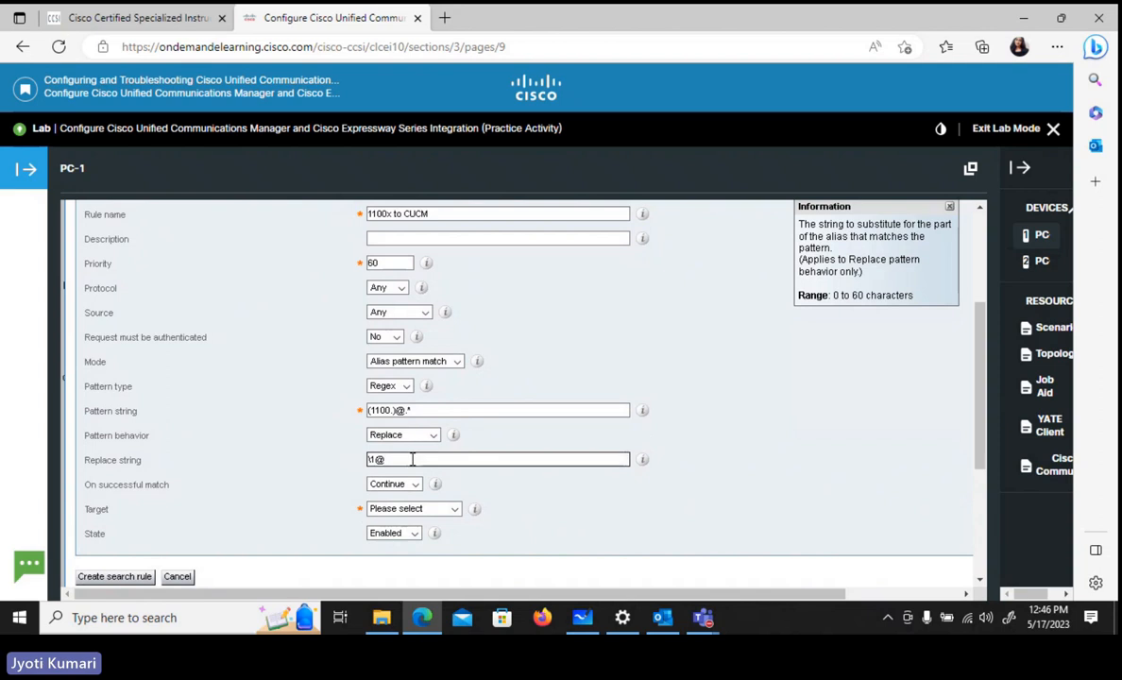
text(ll-collab)
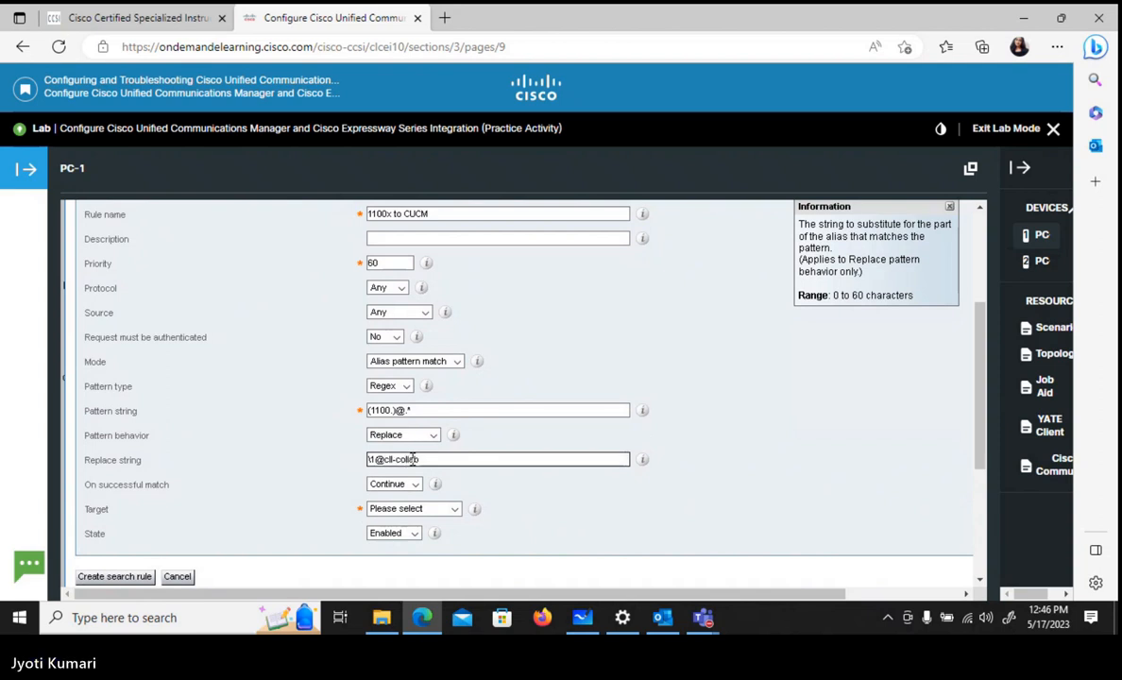
text(.internal)
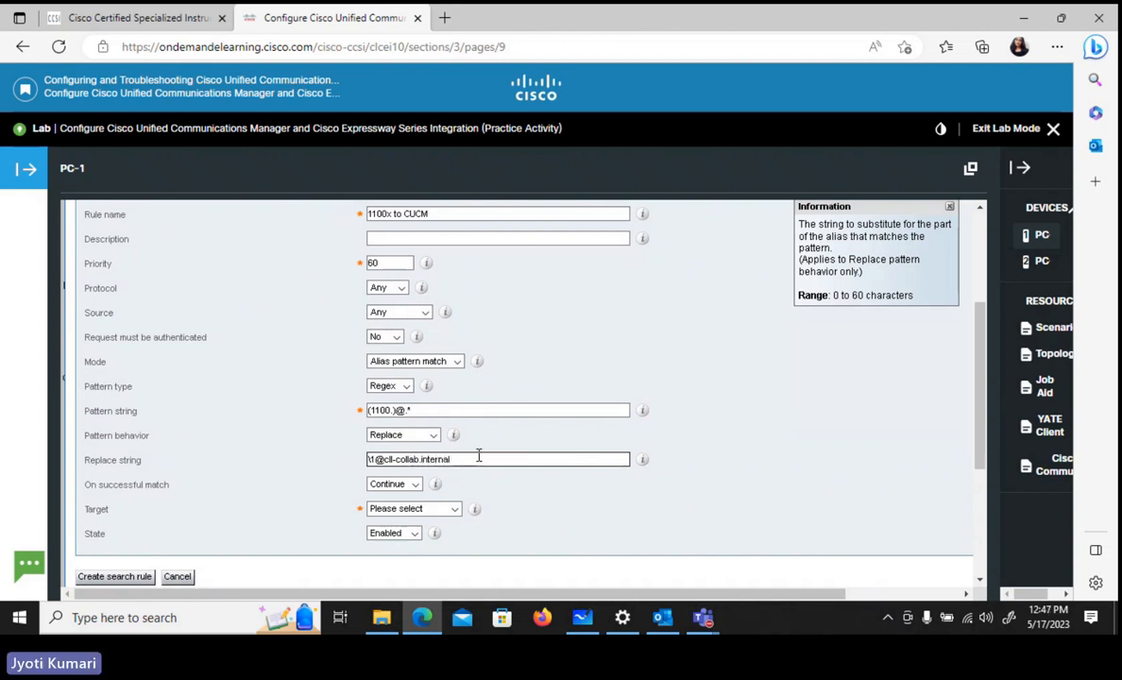
- Set the 1100x to CUCM rule to Stop on a successful match
click(417, 412)
click(403, 485)
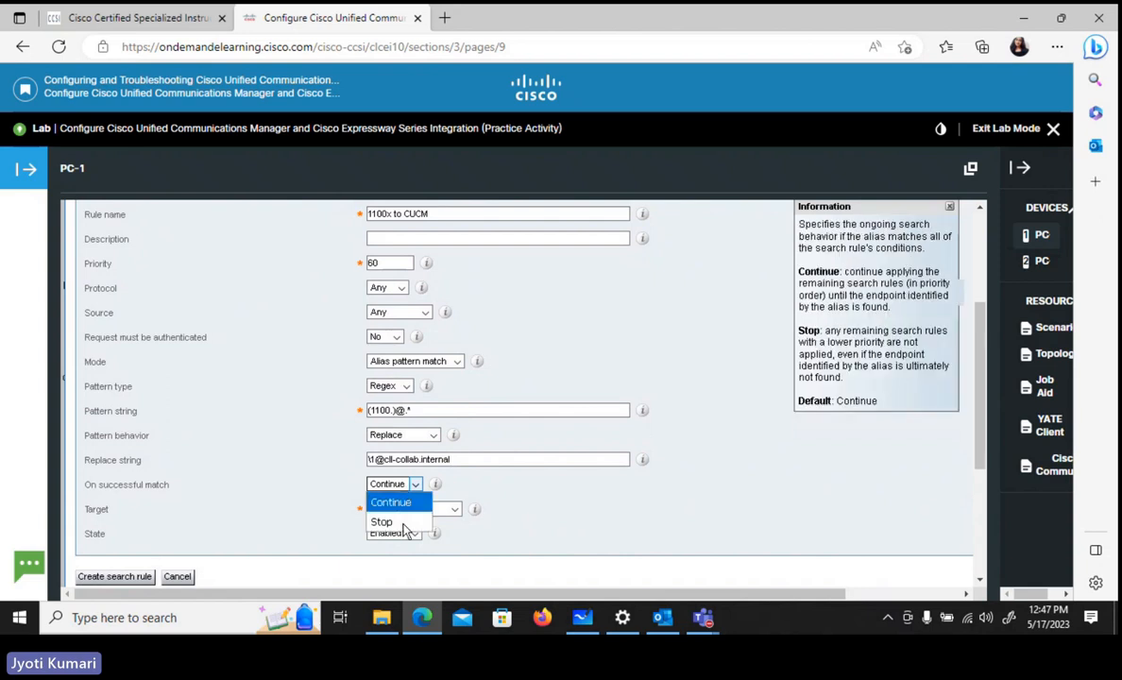
click(403, 527)
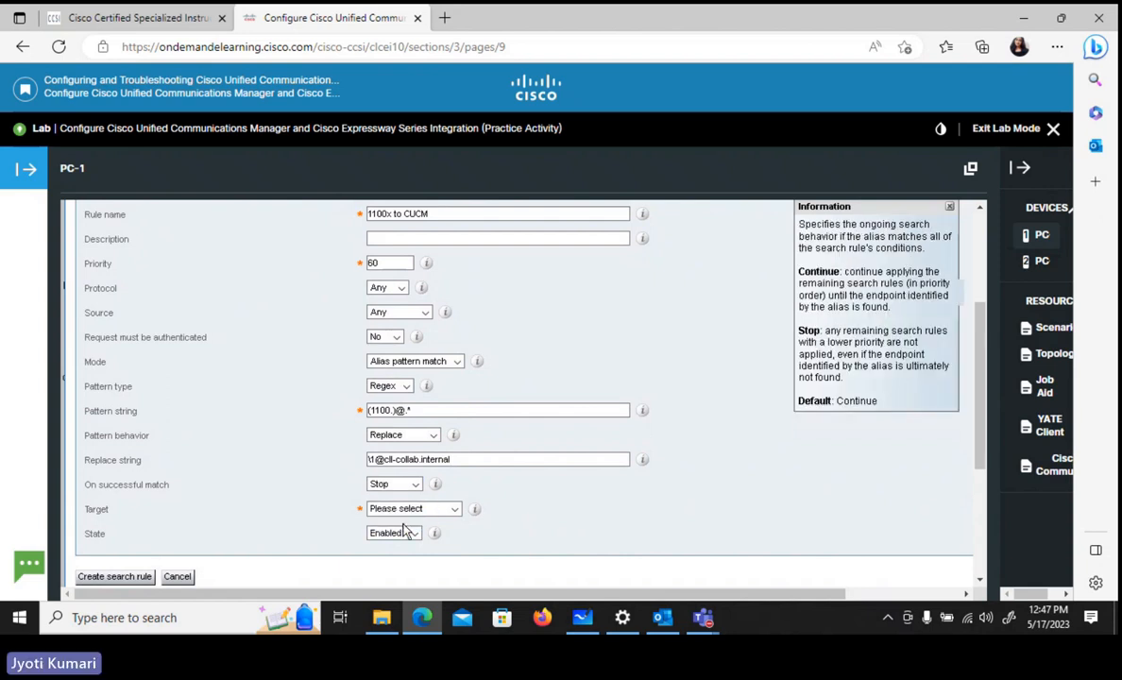
- Choose Trunk_to_CUCM as the rule's target zone and create the search rule
click(452, 510)
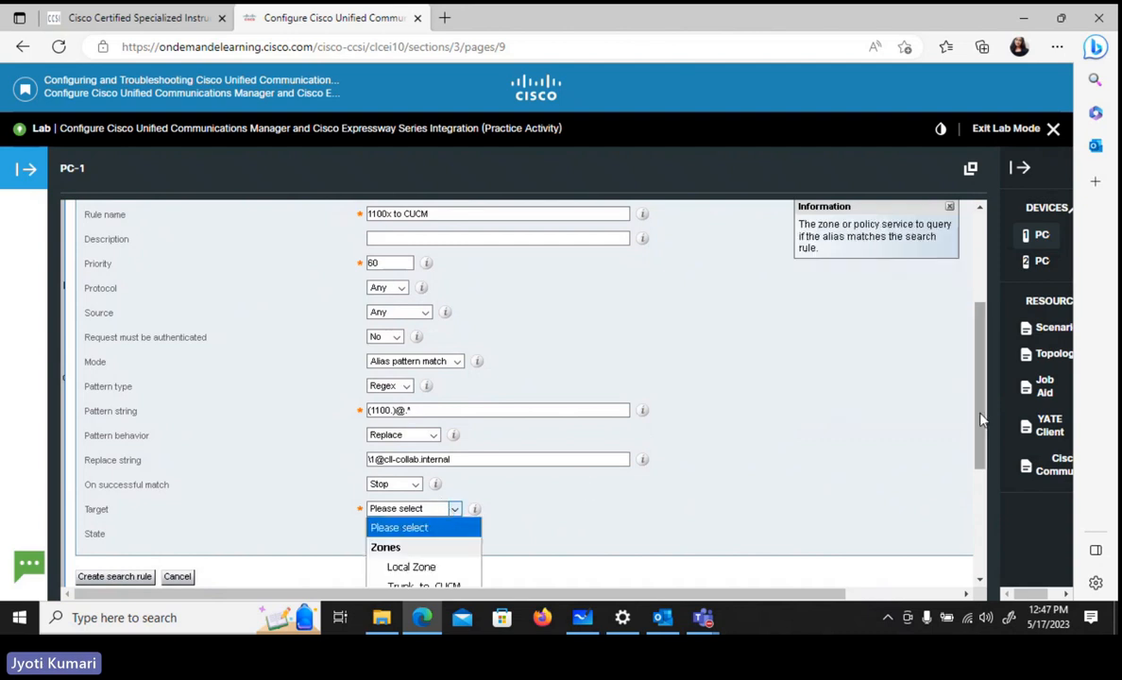
scroll(911, 394, down, 2)
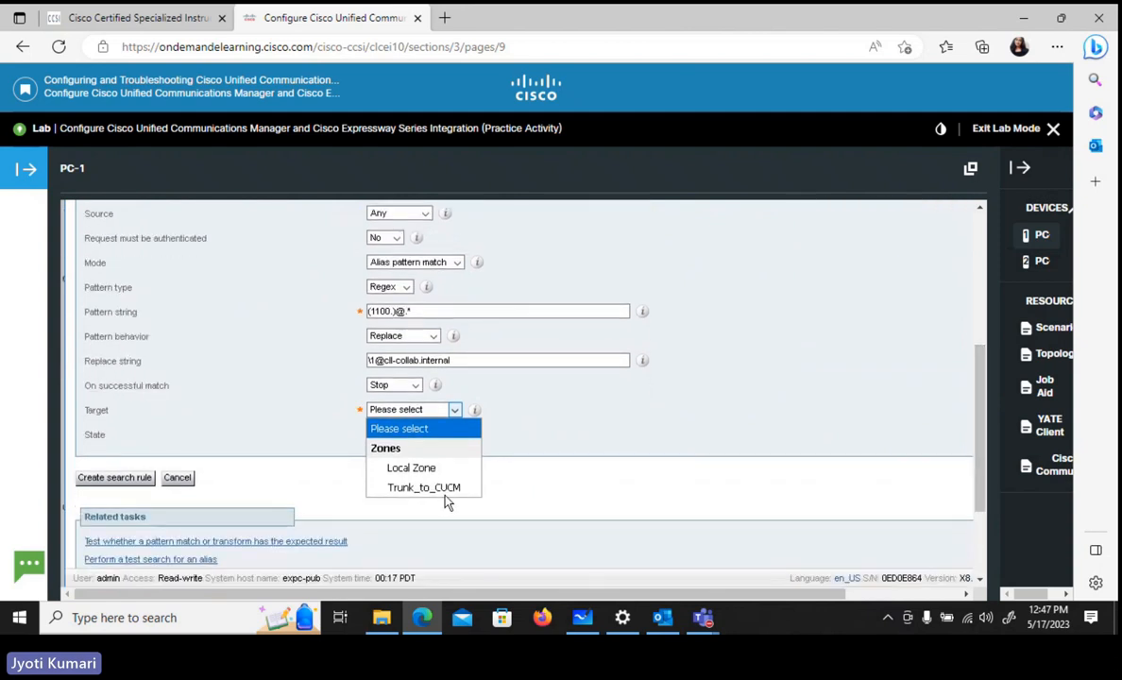
click(439, 488)
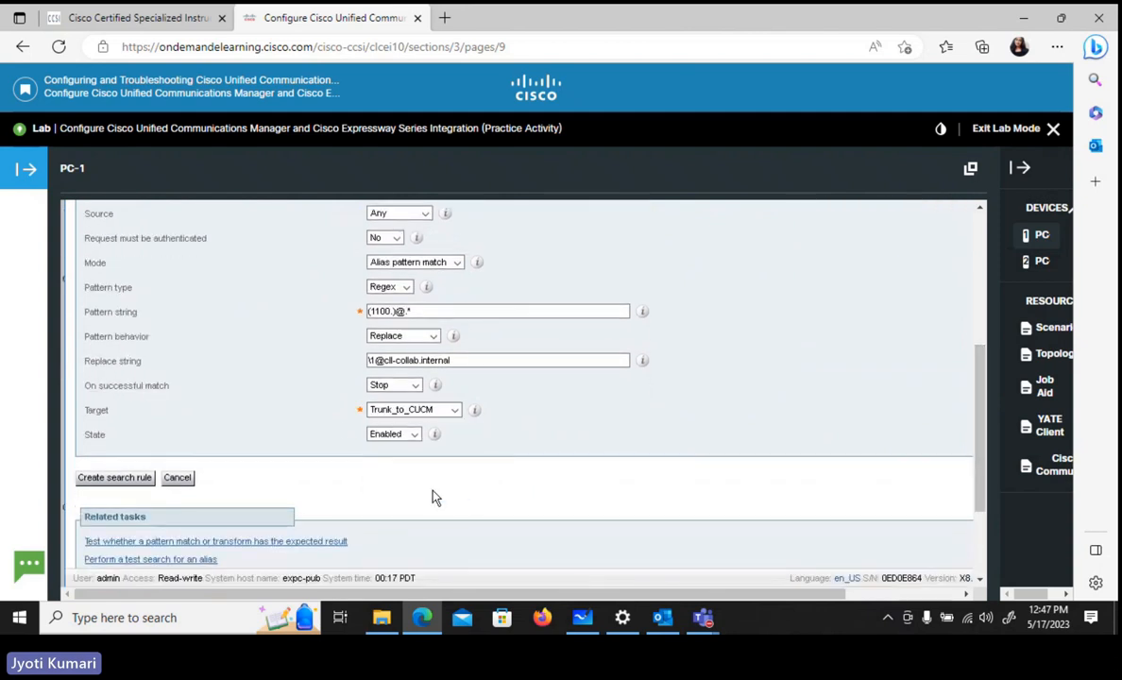
click(114, 481)
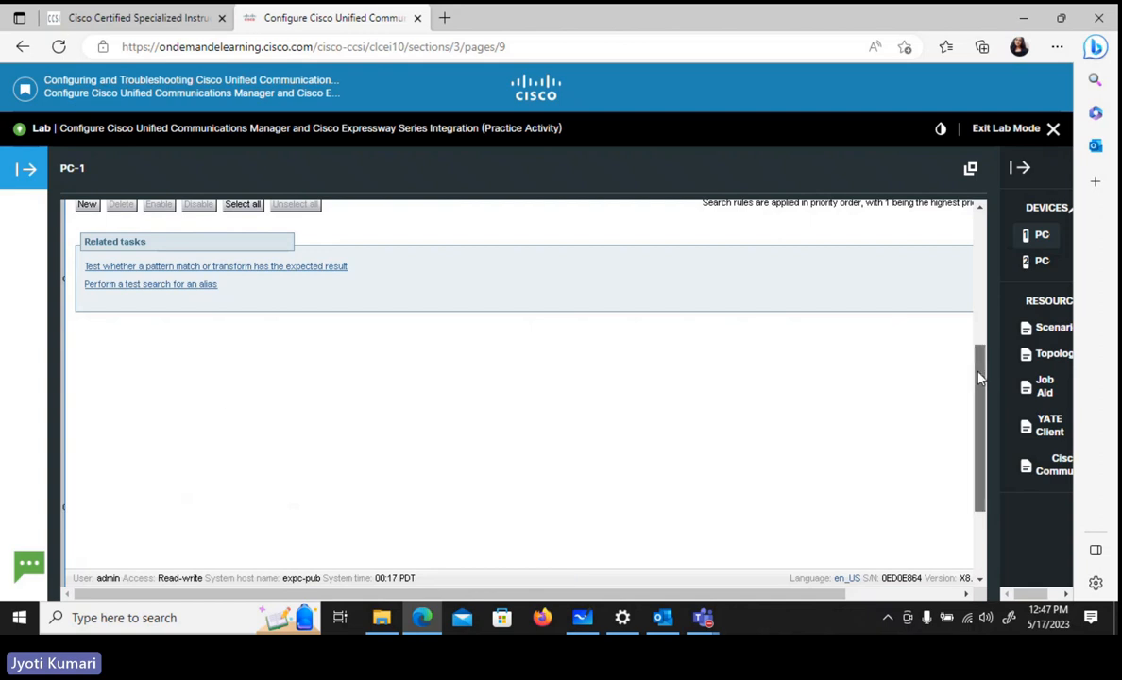
- Start another new search rule from the search rules list and name it URI_to_CUMC
drag(979, 377, 985, 326)
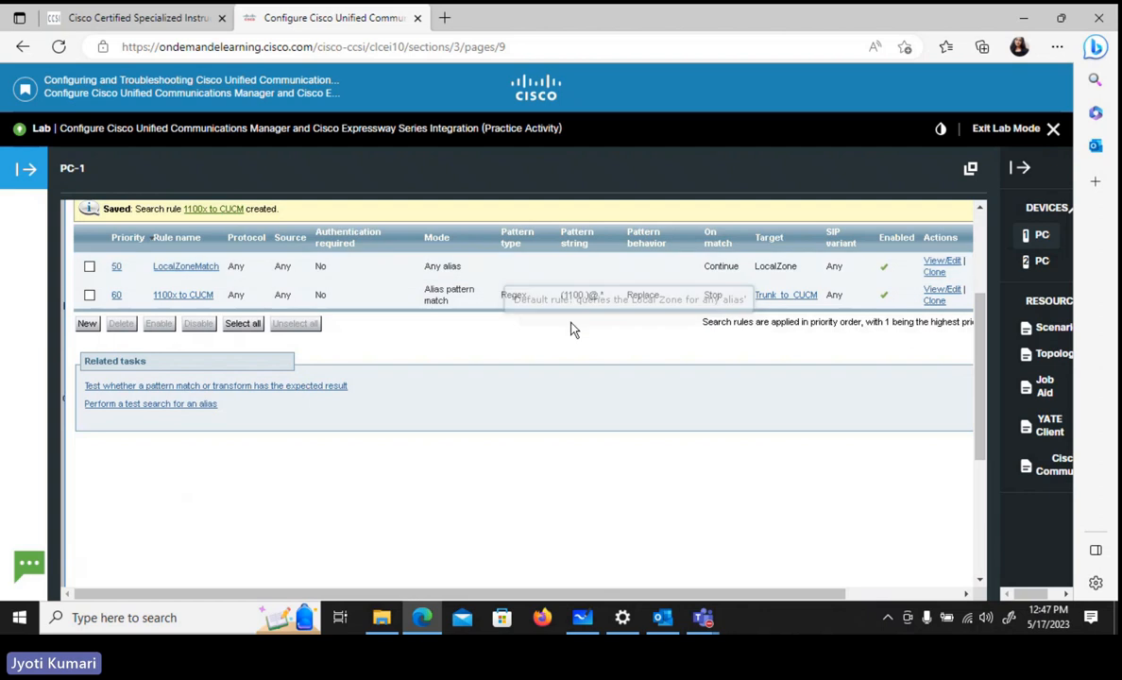
click(87, 324)
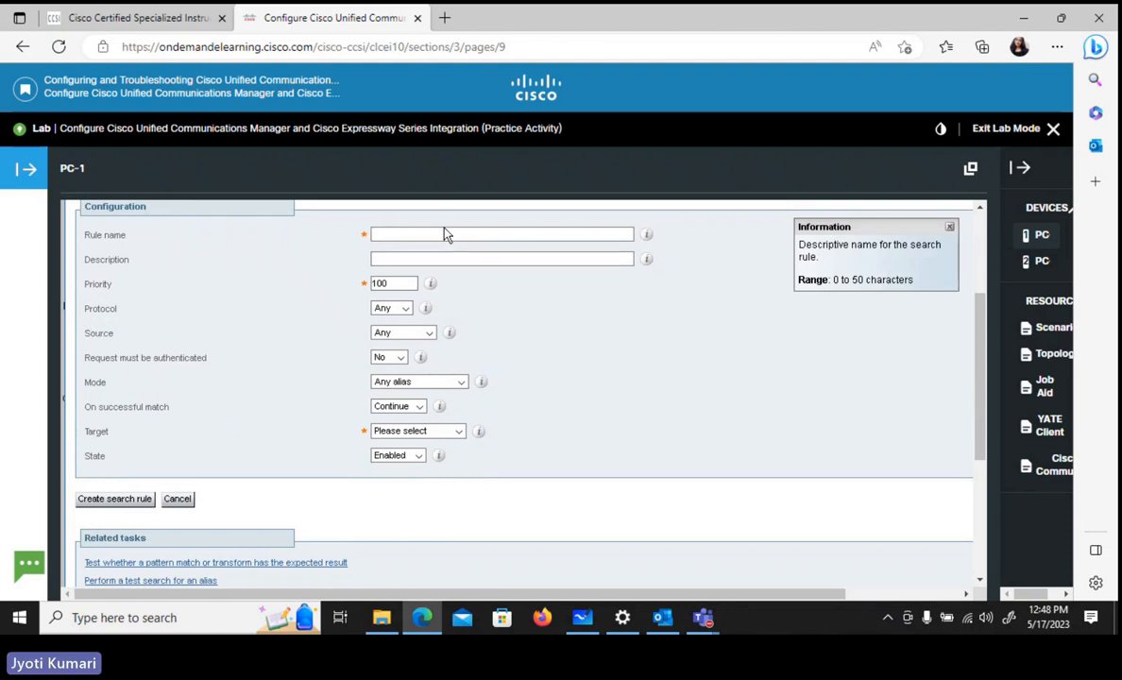
text(URI_)
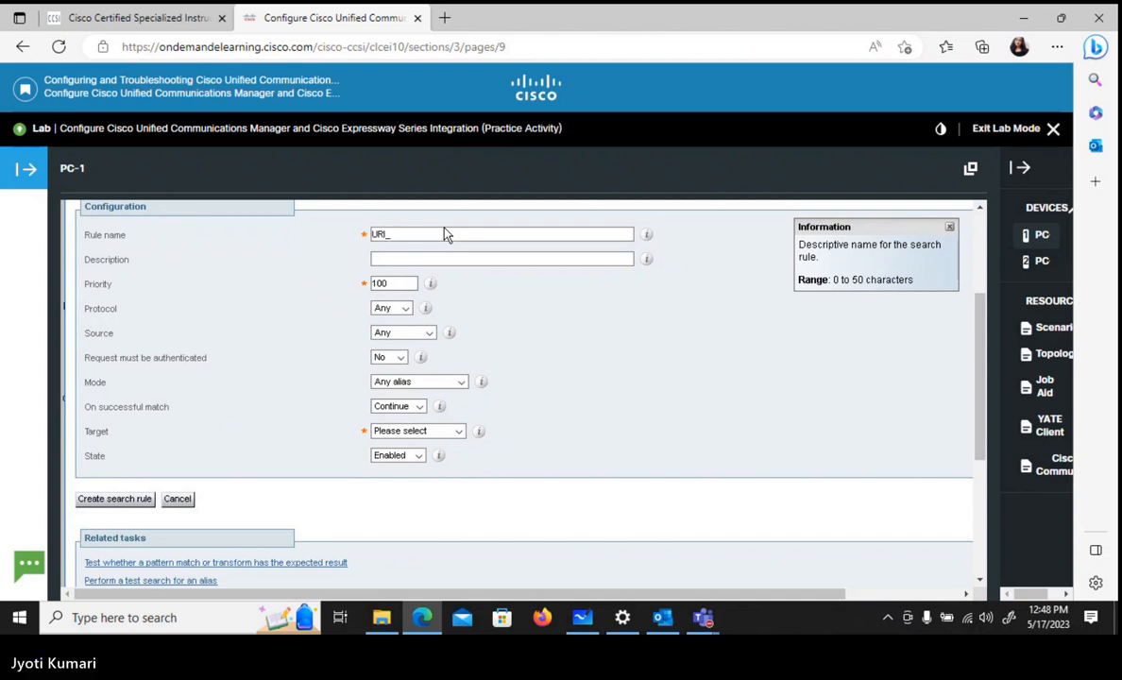
text(to_CUMC)
- Set the URI_to_CUMC search rule's priority to 61
click(385, 282)
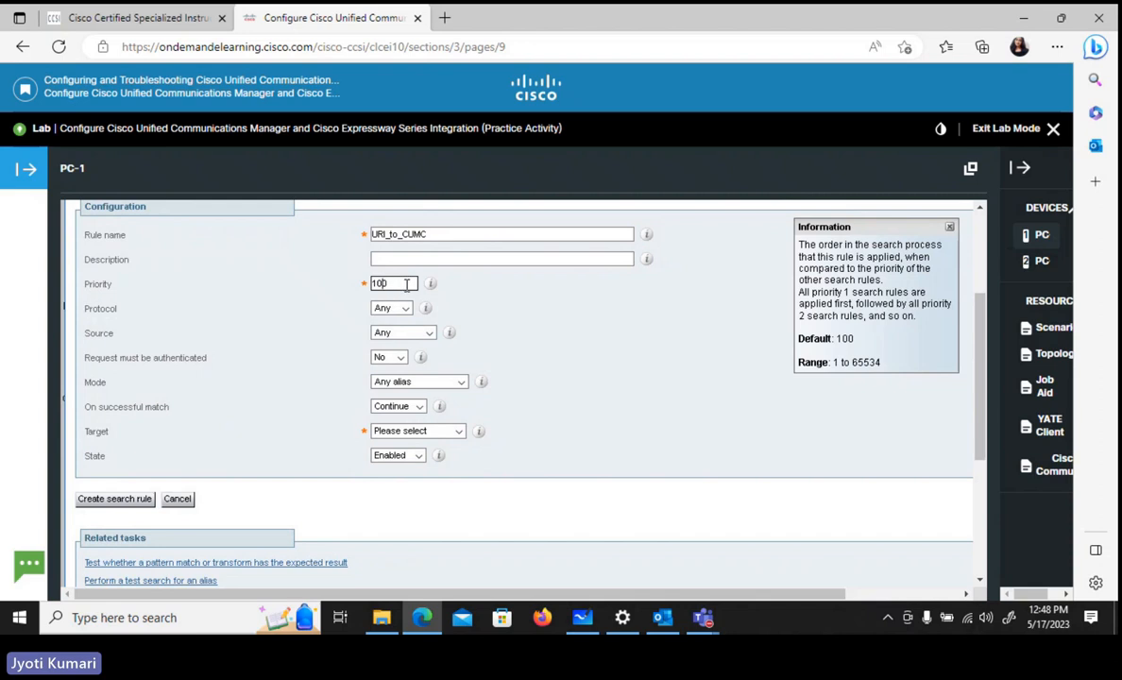
key(BackSpace)
key(BackSpace)
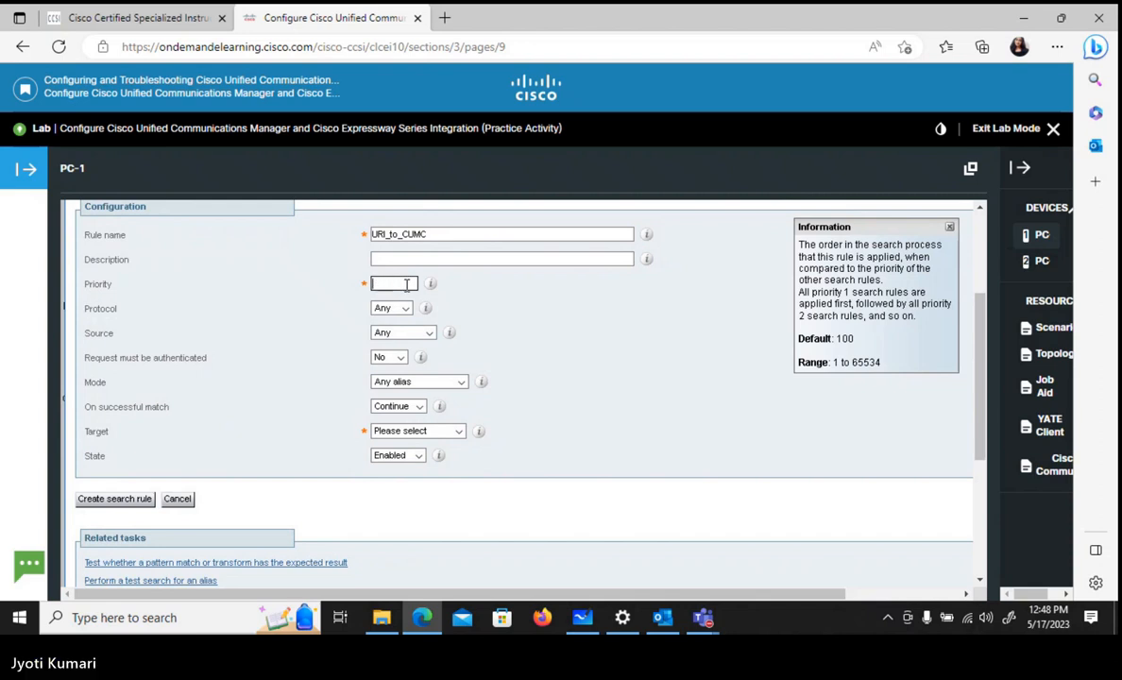
text(61)
- Set the URI_to_CUMC rule's mode to Alias pattern match and its pattern type to Suffix
click(449, 385)
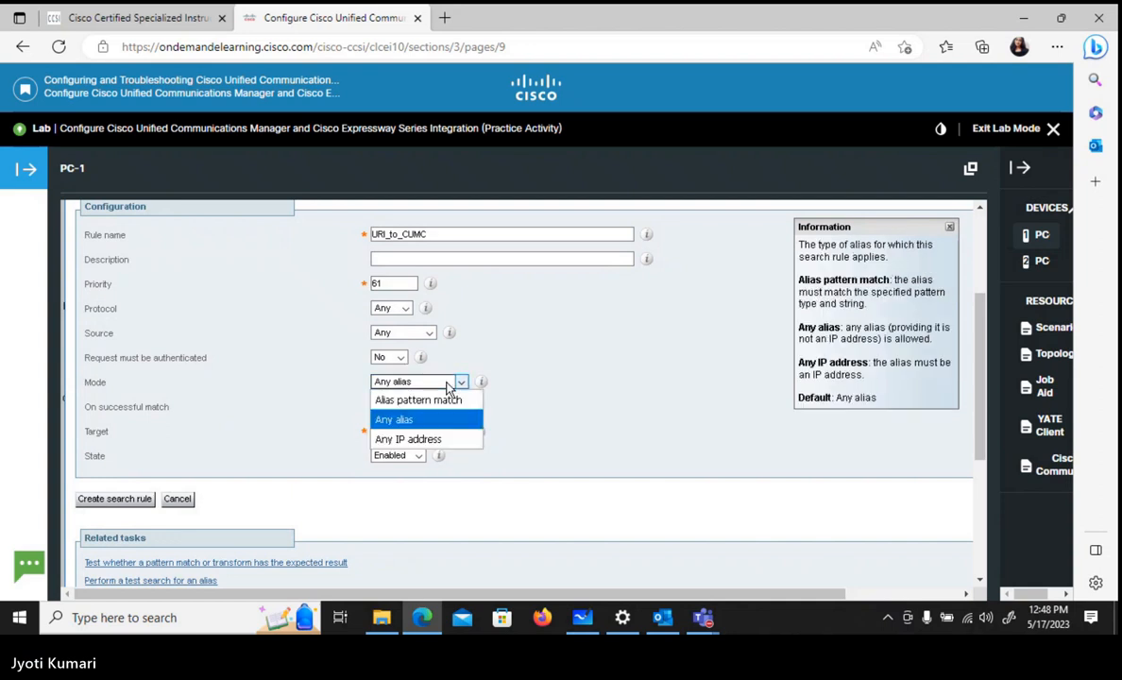
click(451, 401)
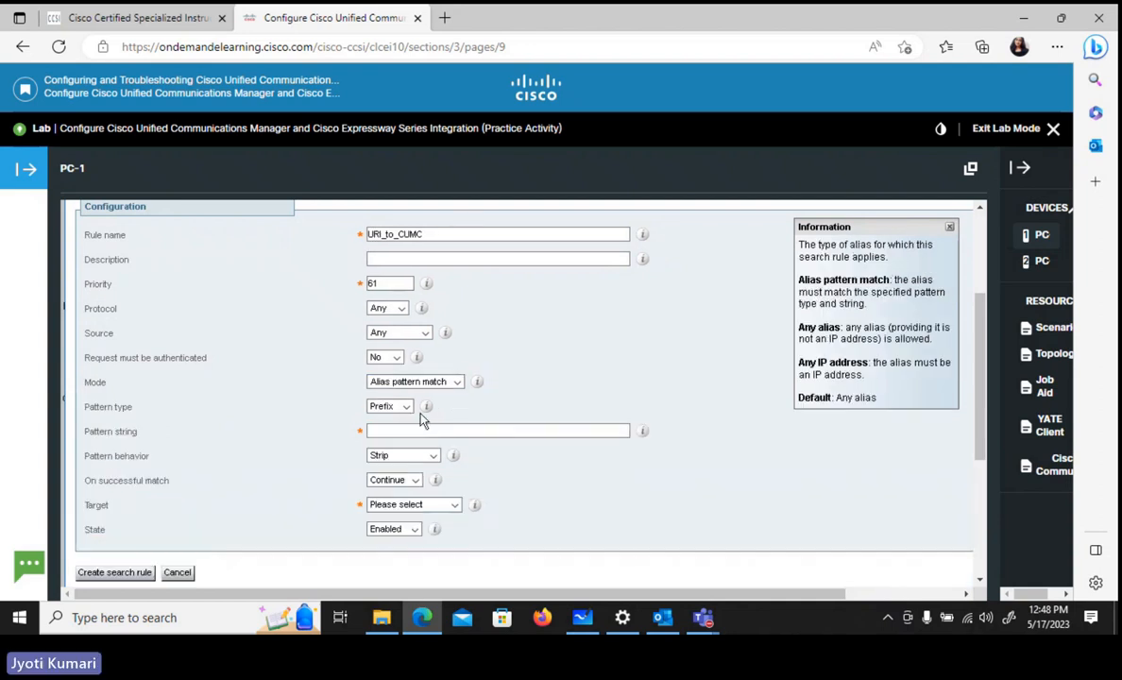
click(403, 410)
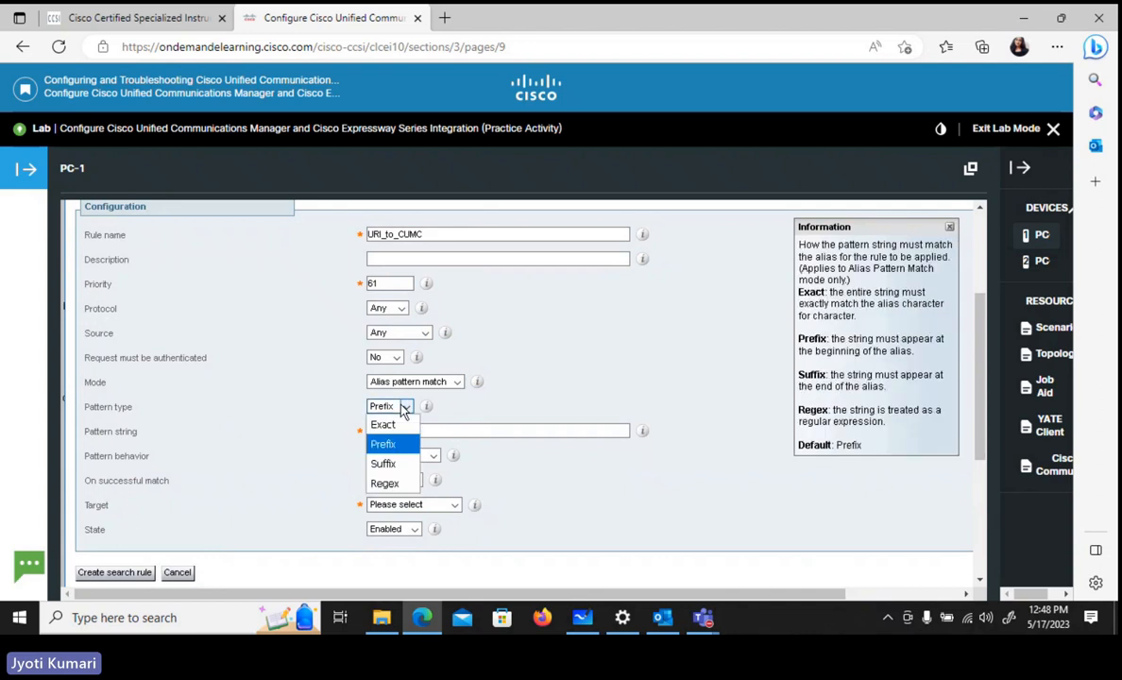
click(399, 487)
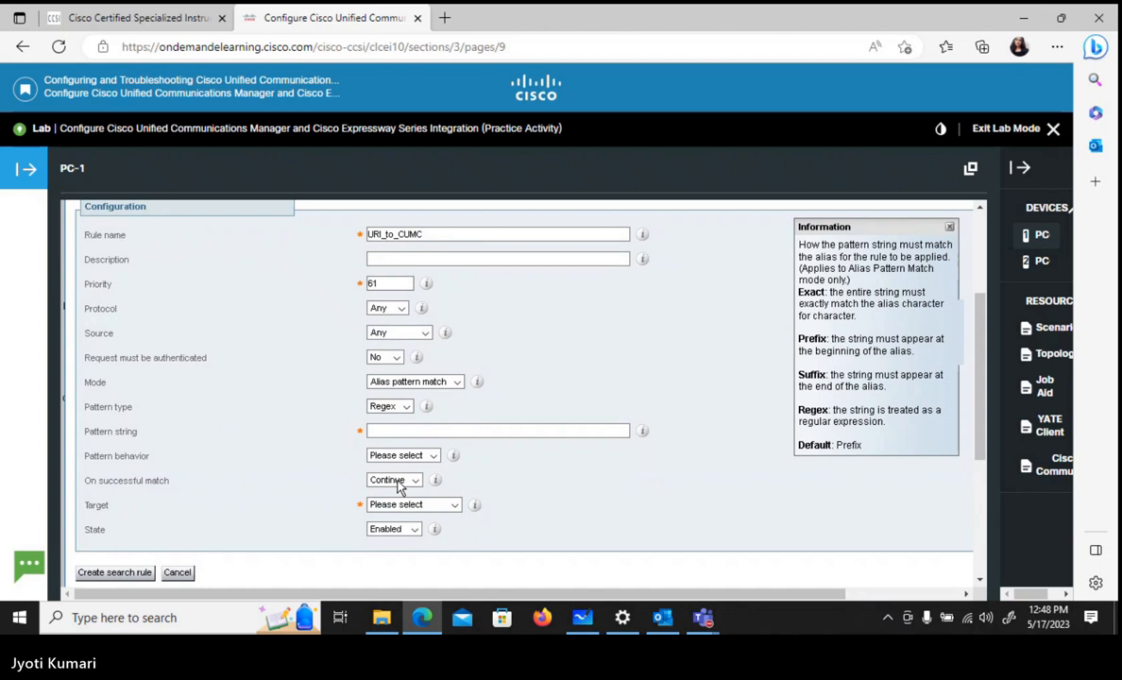
click(405, 407)
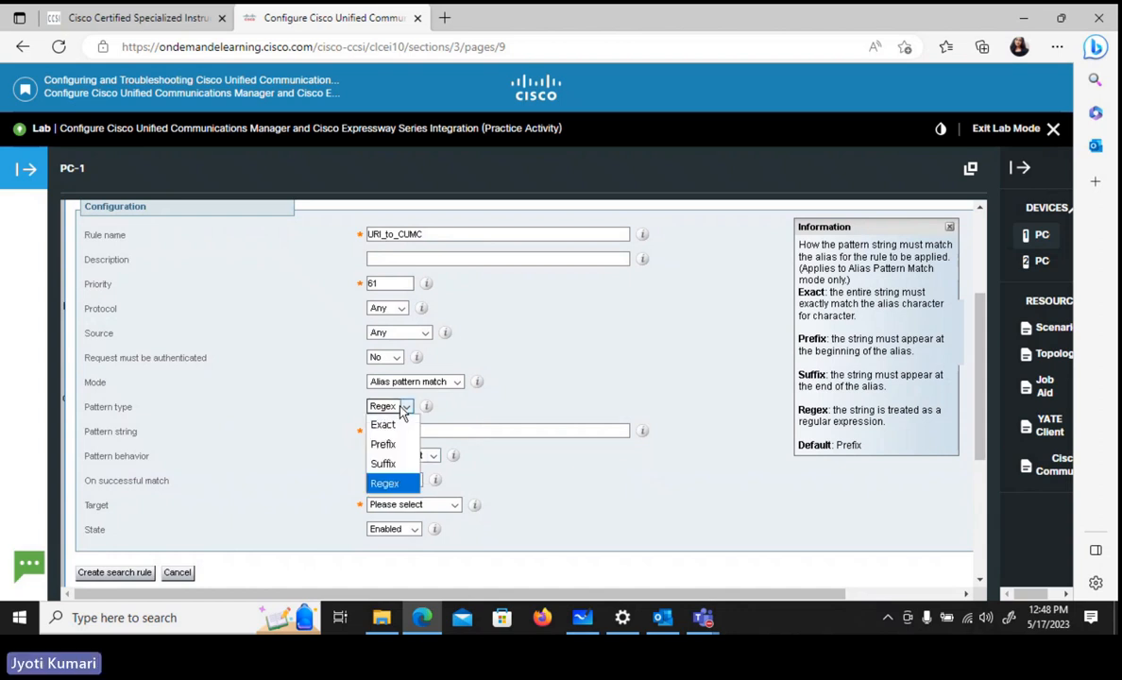
click(392, 464)
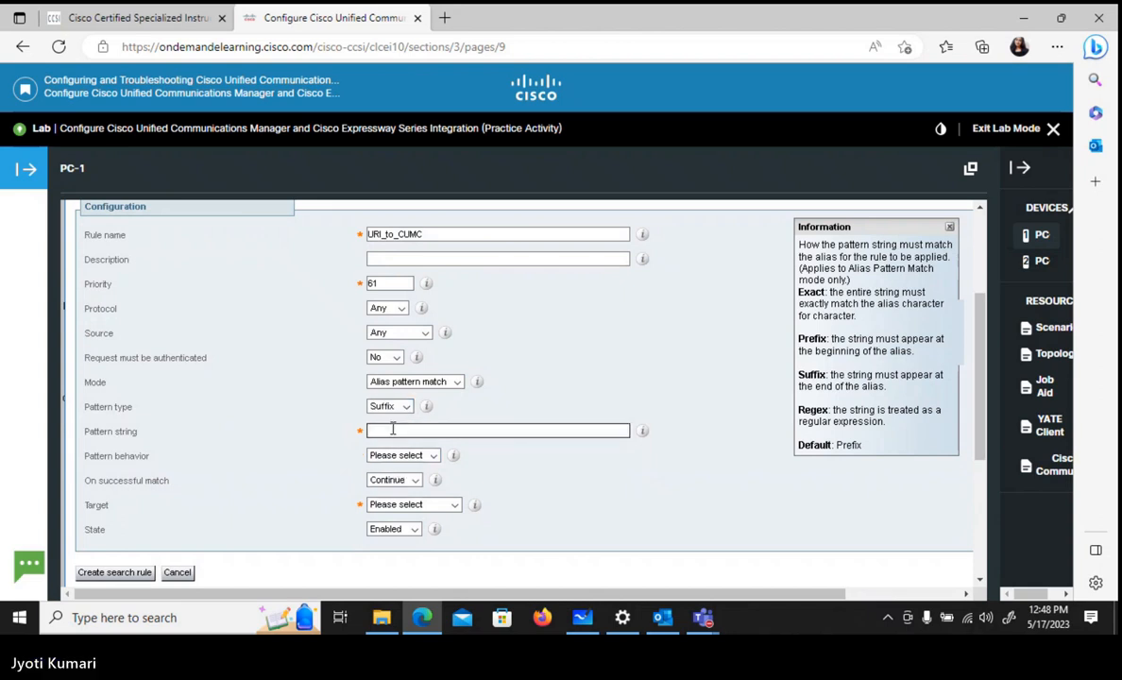
- Enter cll-collab.internal as the URI_to_CUMC rule's pattern string and set its pattern behavior to Leave
click(392, 429)
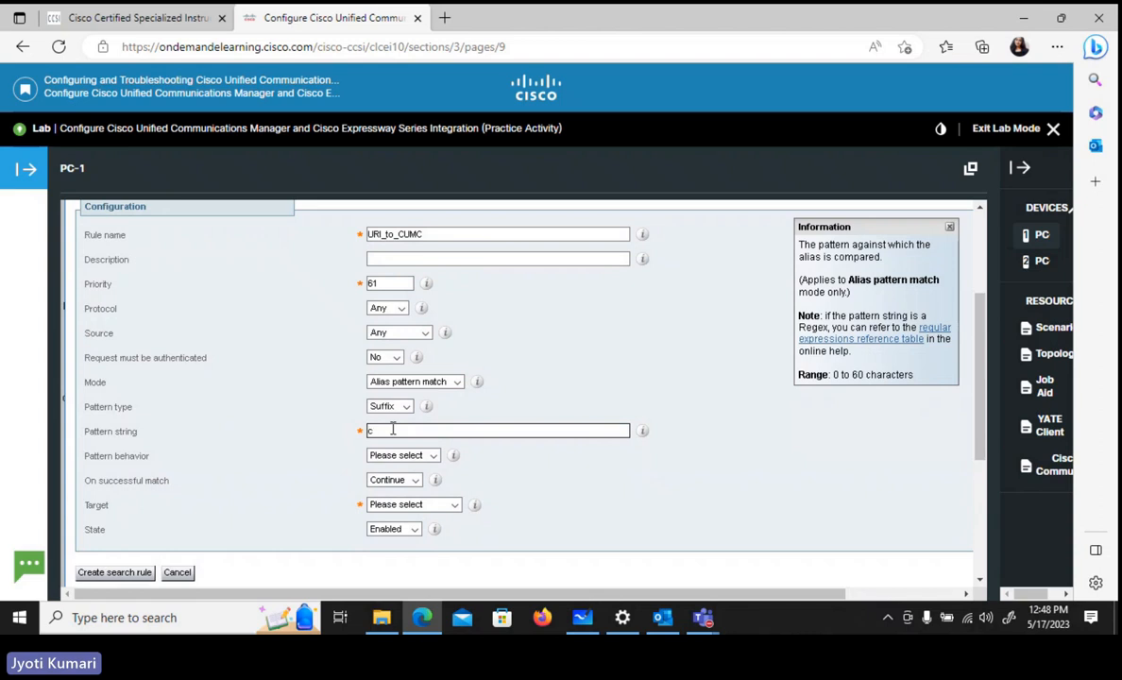
text(cll-collab.internal)
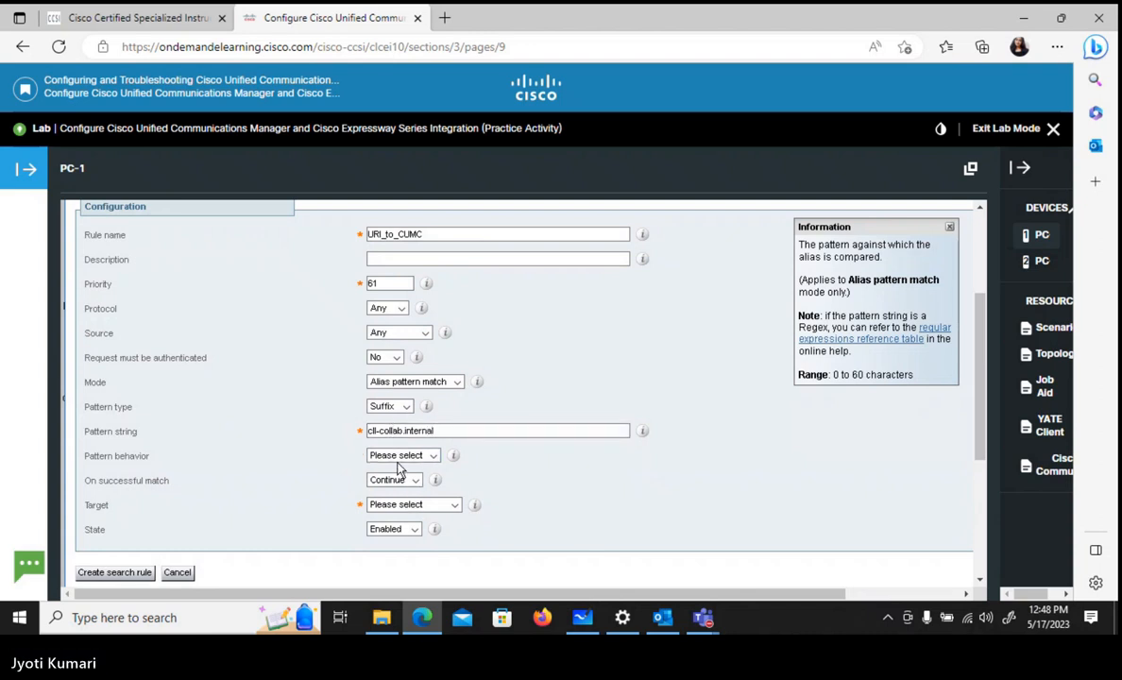
click(398, 459)
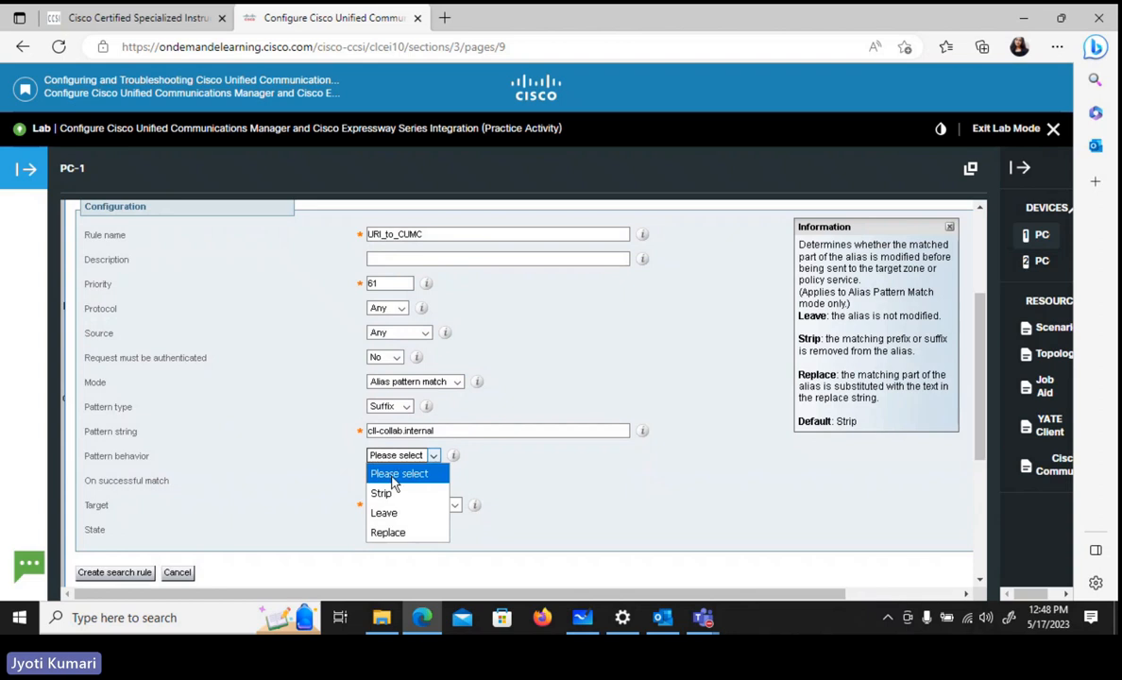
click(393, 515)
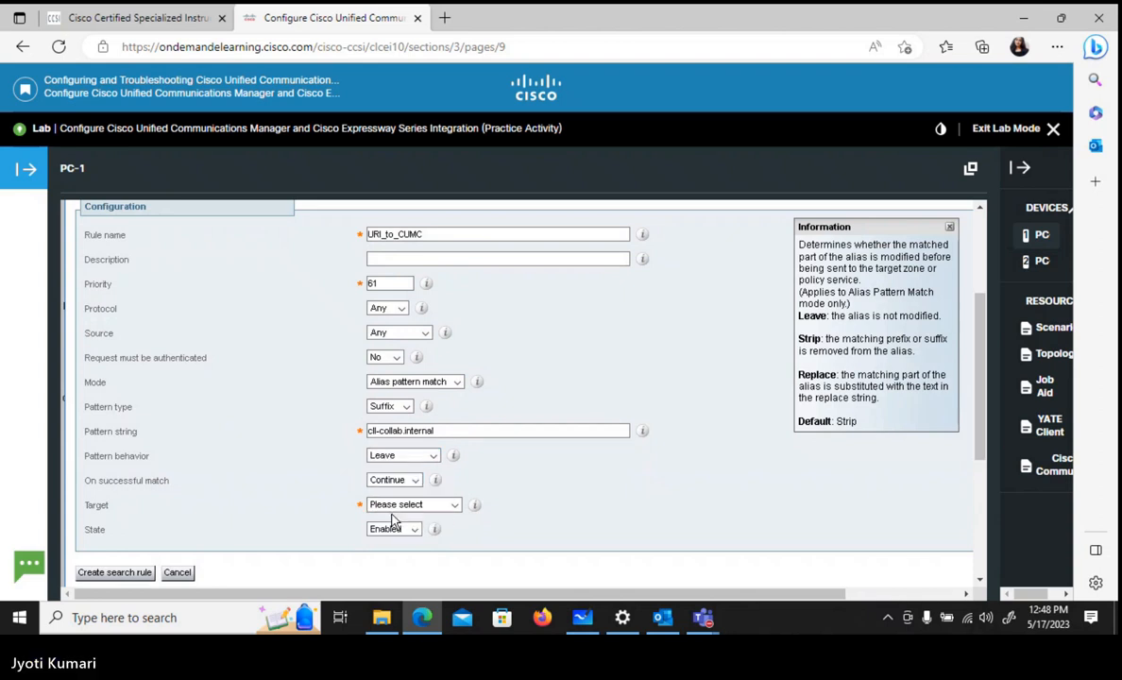
- Set the URI_to_CUMC rule to Stop on a successful match and choose Trunk_to_CUCM as its target zone
click(416, 480)
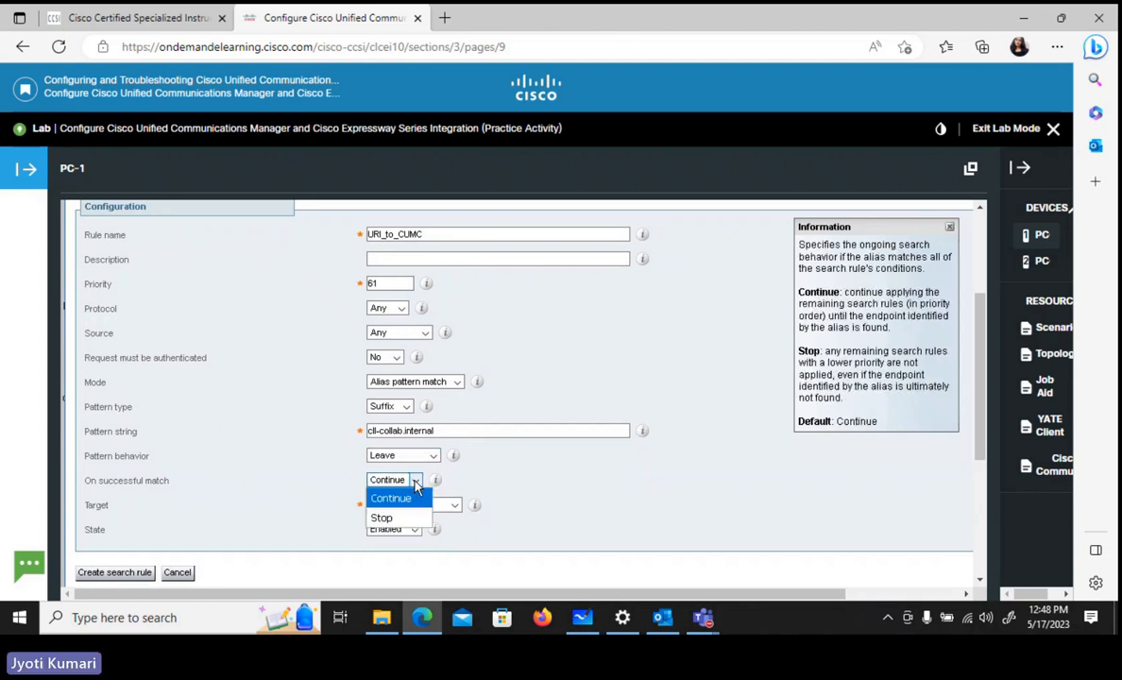
click(394, 524)
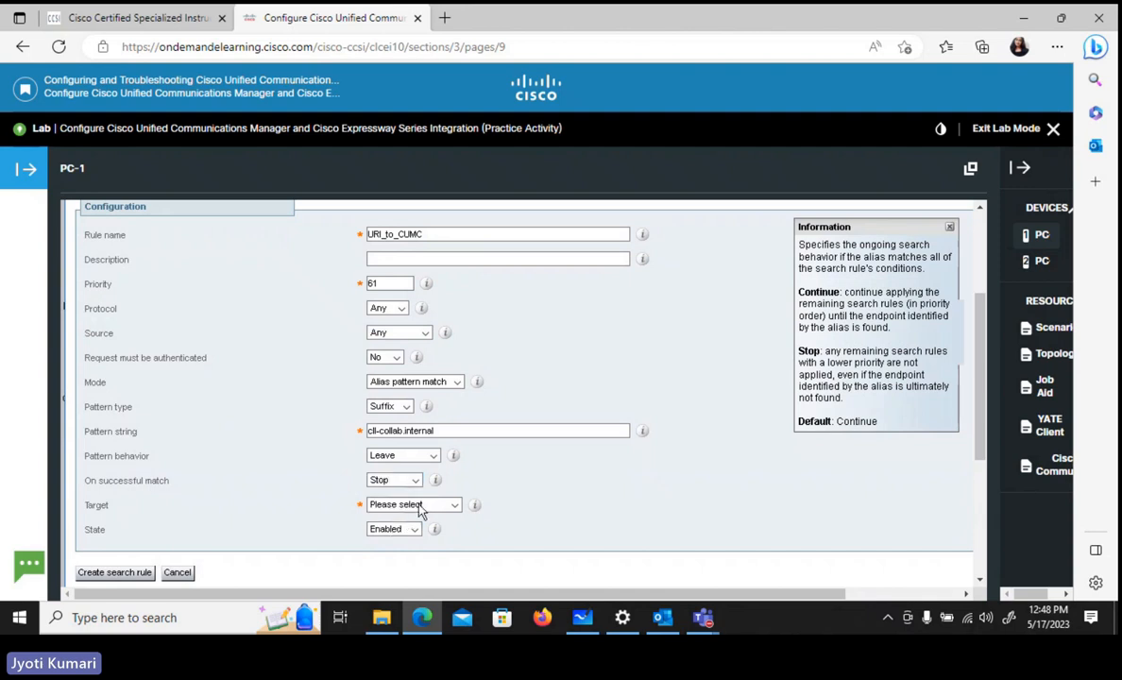
click(430, 506)
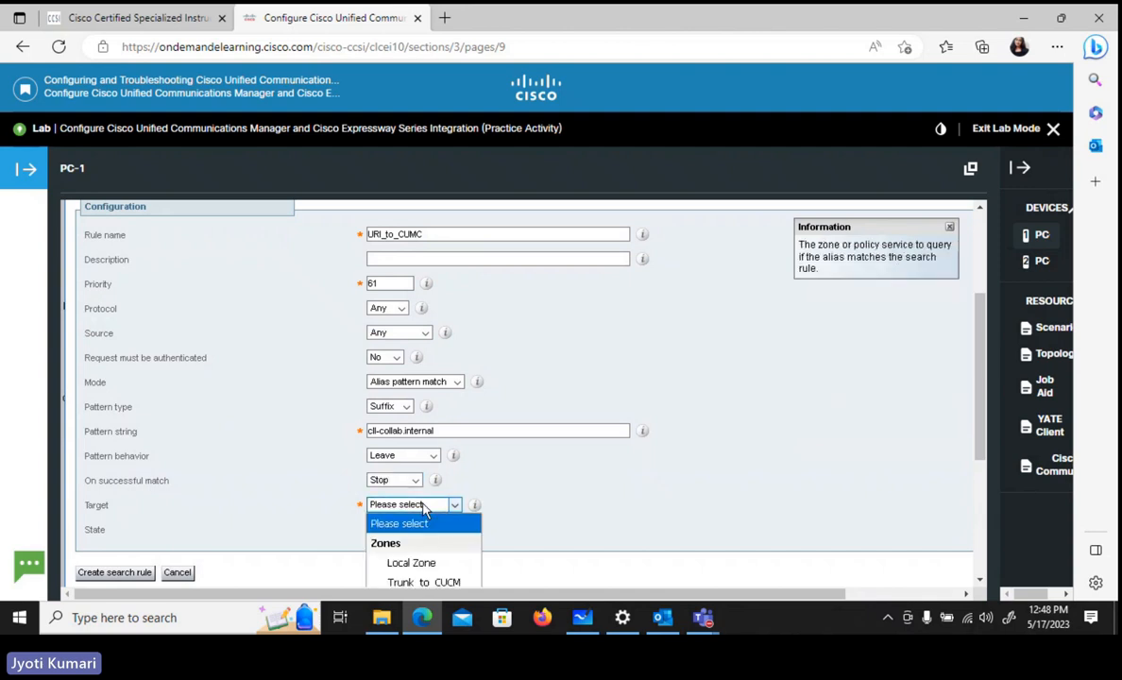
click(429, 585)
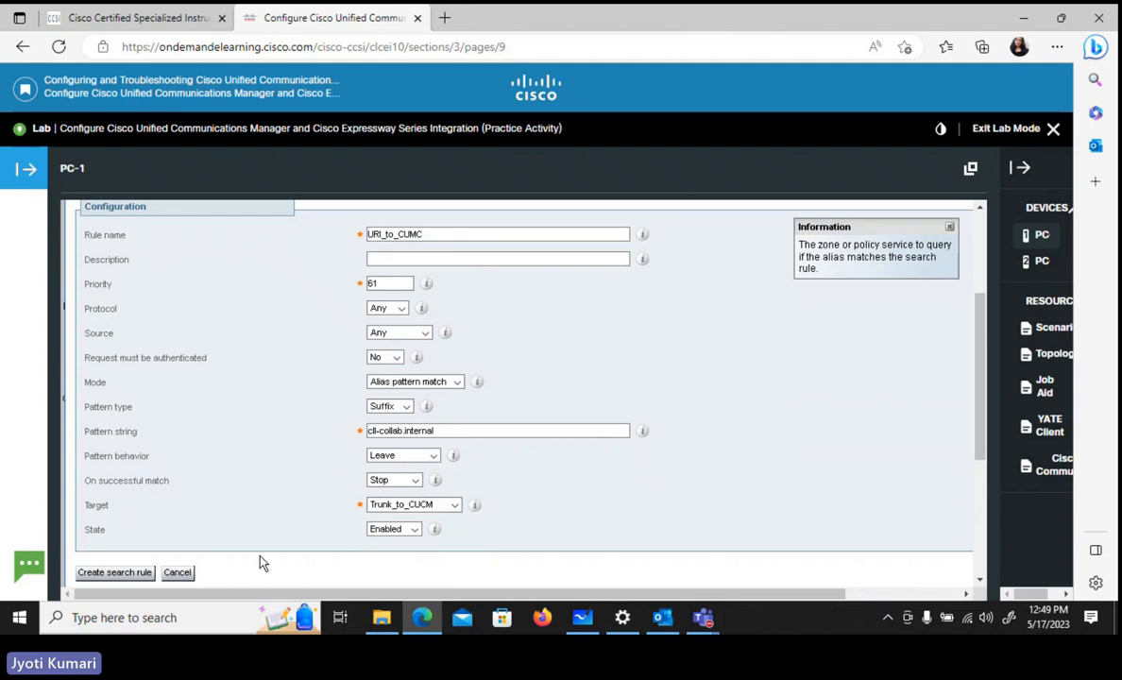
- Create the URI_to_CUMC search rule with the settings entered and return to the search rules list
click(121, 574)
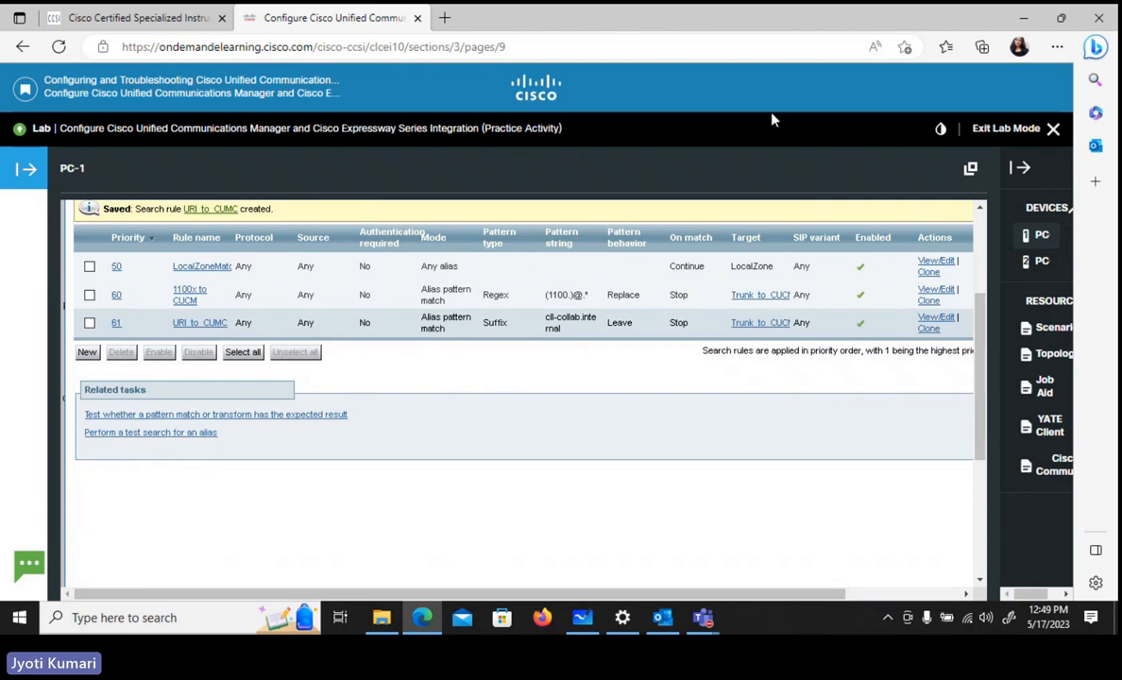
scroll(992, 195, up, 3)
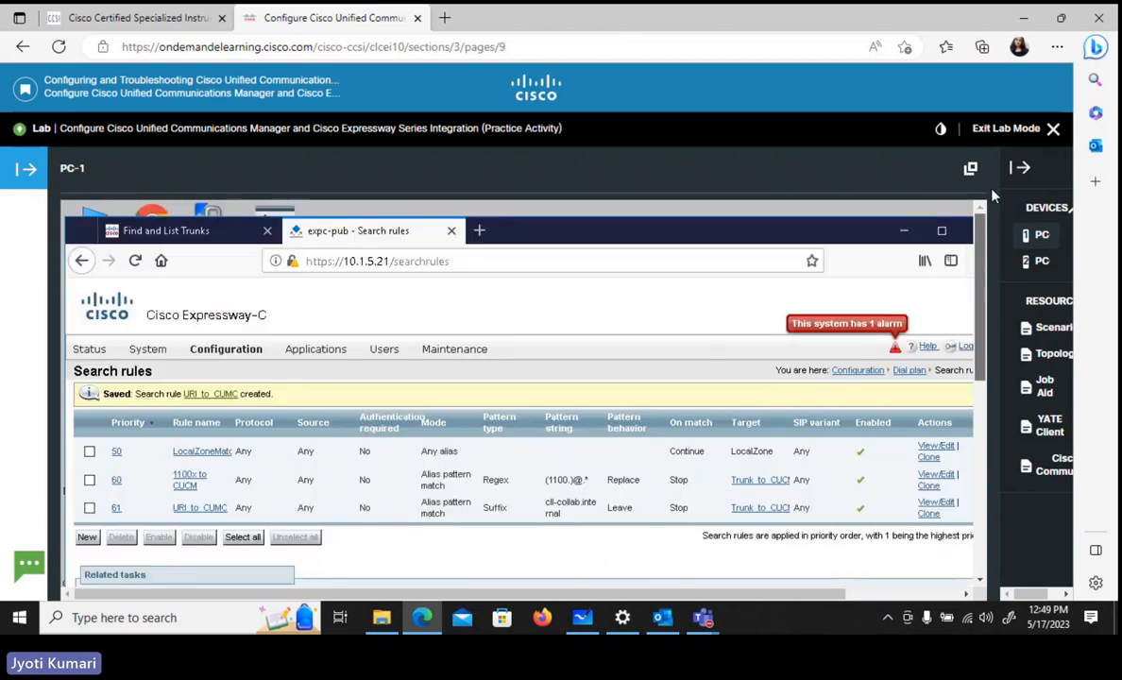
- Switch to Cisco Unified CM Administration, refresh the trunk list and check the SIP status of Trunk_to_EXP
click(170, 232)
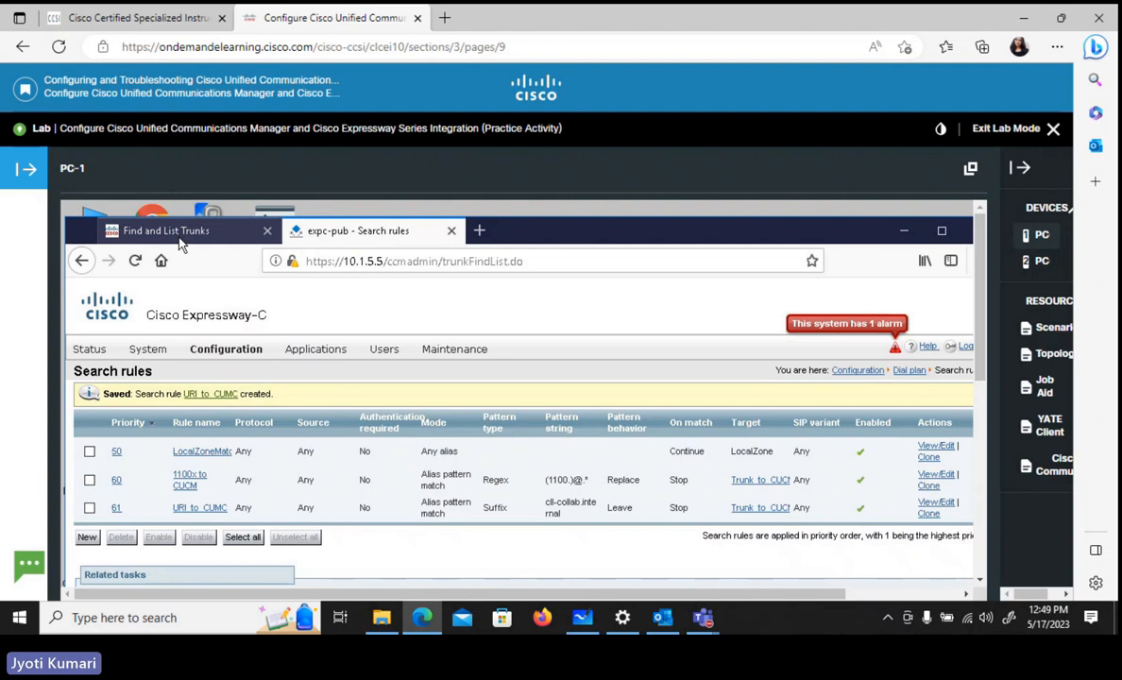
click(135, 261)
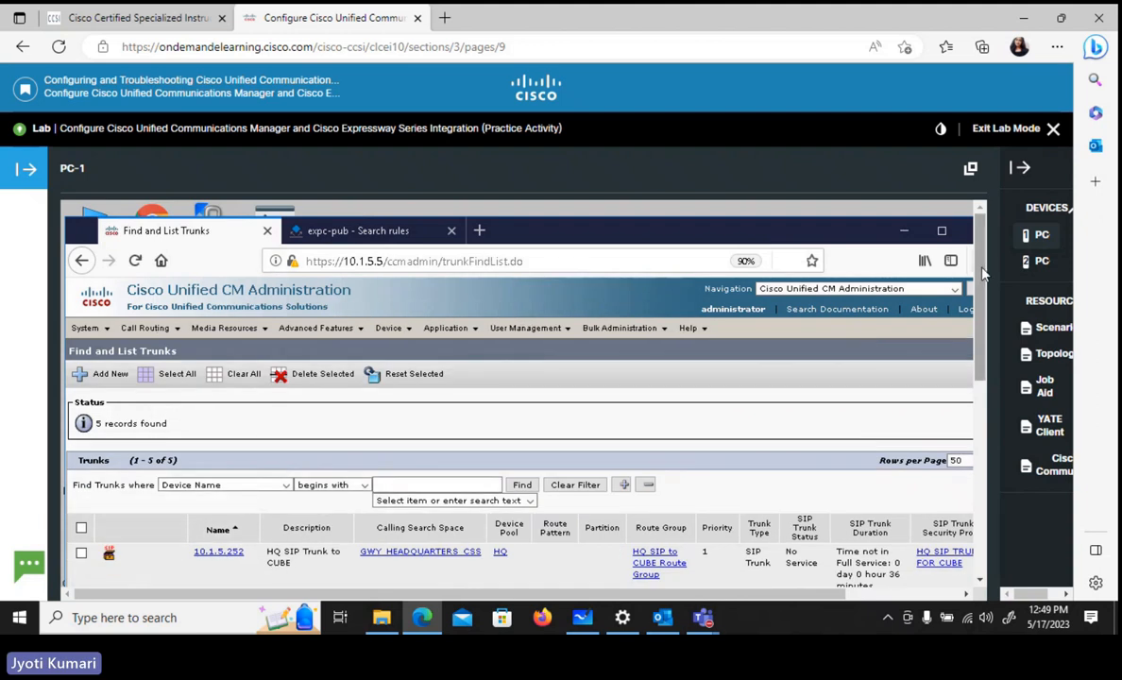
scroll(990, 371, down, 4)
scroll(989, 371, down, 2)
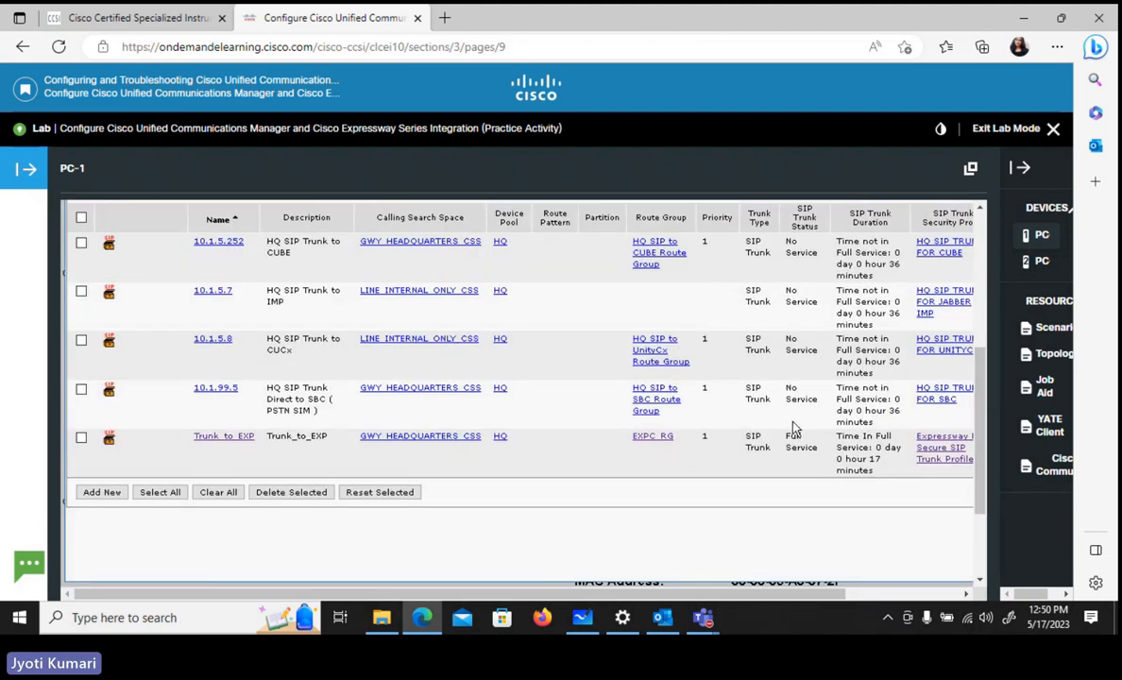
scroll(908, 381, up, 6)
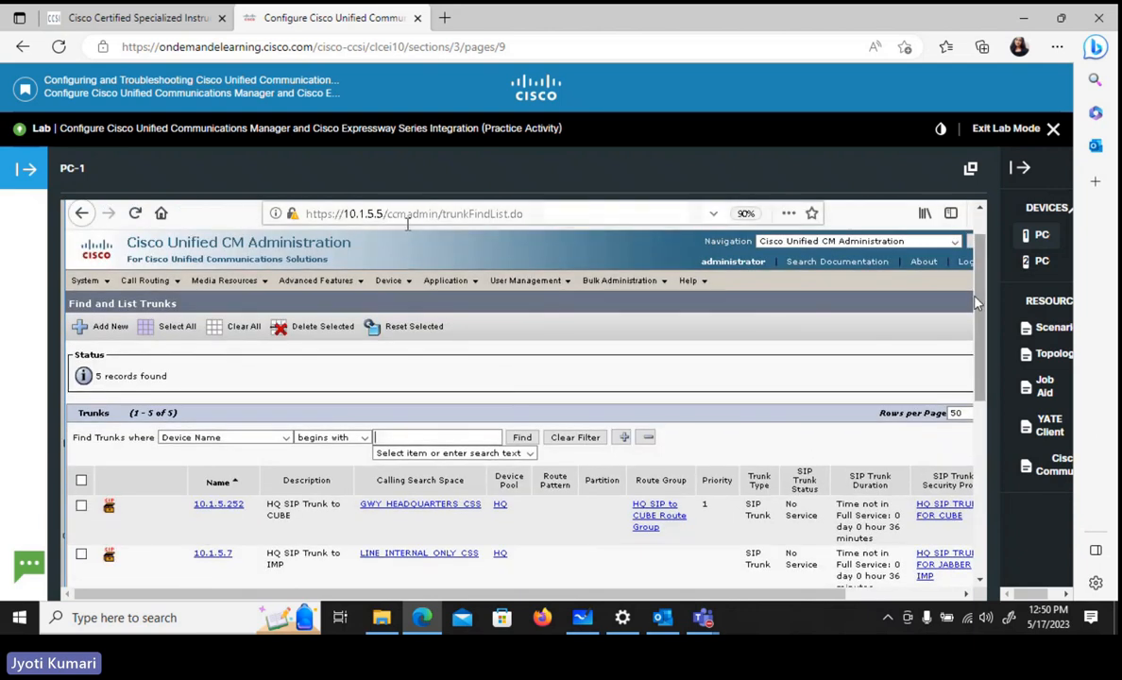
scroll(982, 239, up, 1)
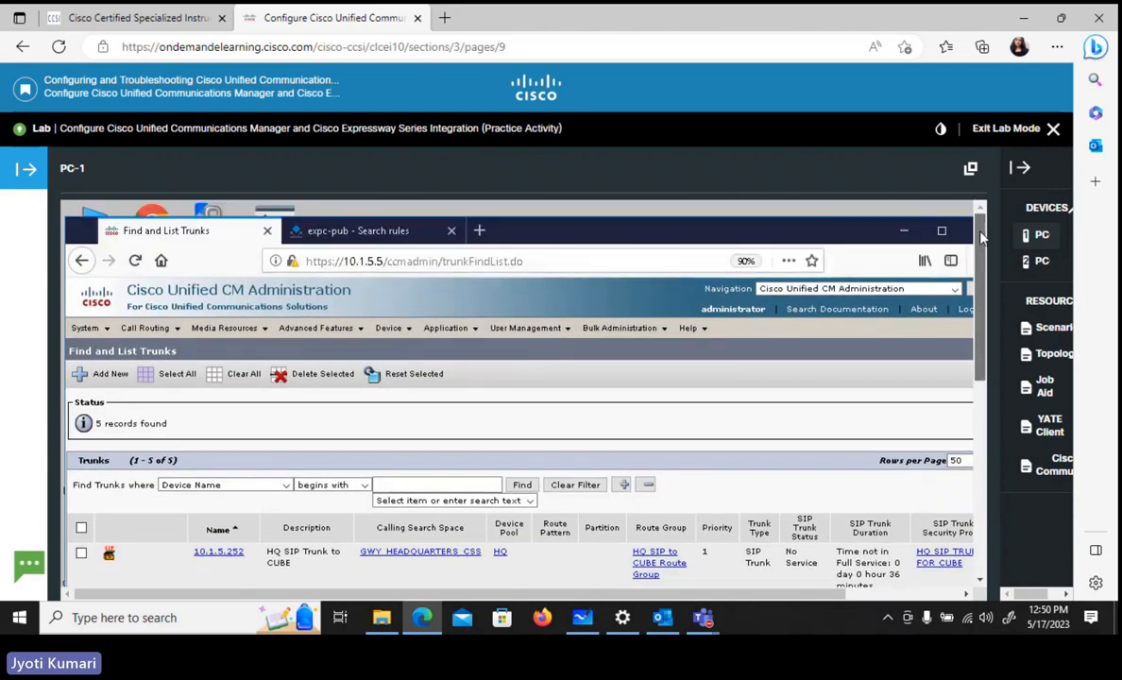
- Return to Cisco Expressway-C and show the configured zones to check the Trunk_to_CUCM zone's SIP status
click(395, 237)
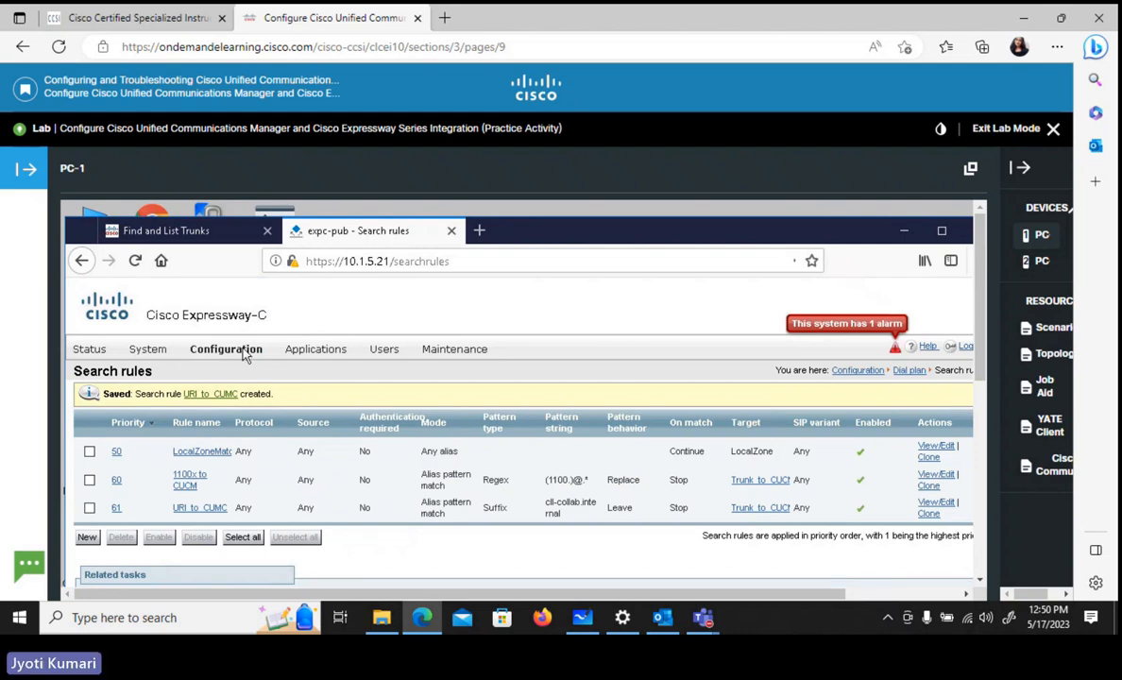
mouse_move(238, 350)
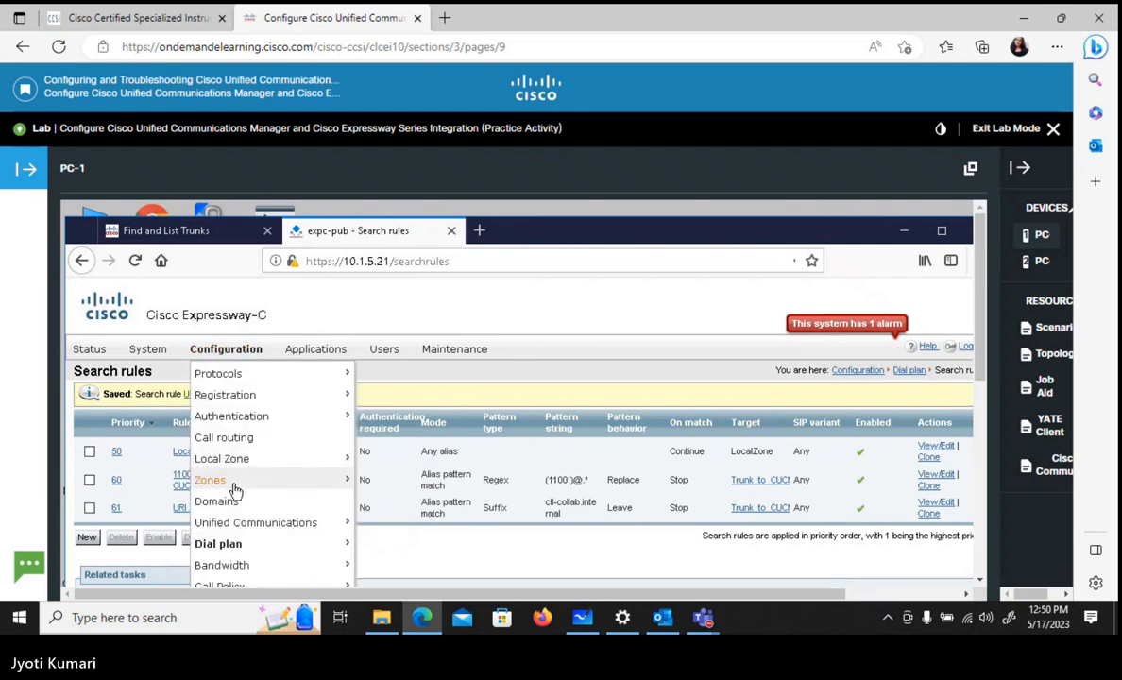
mouse_move(233, 486)
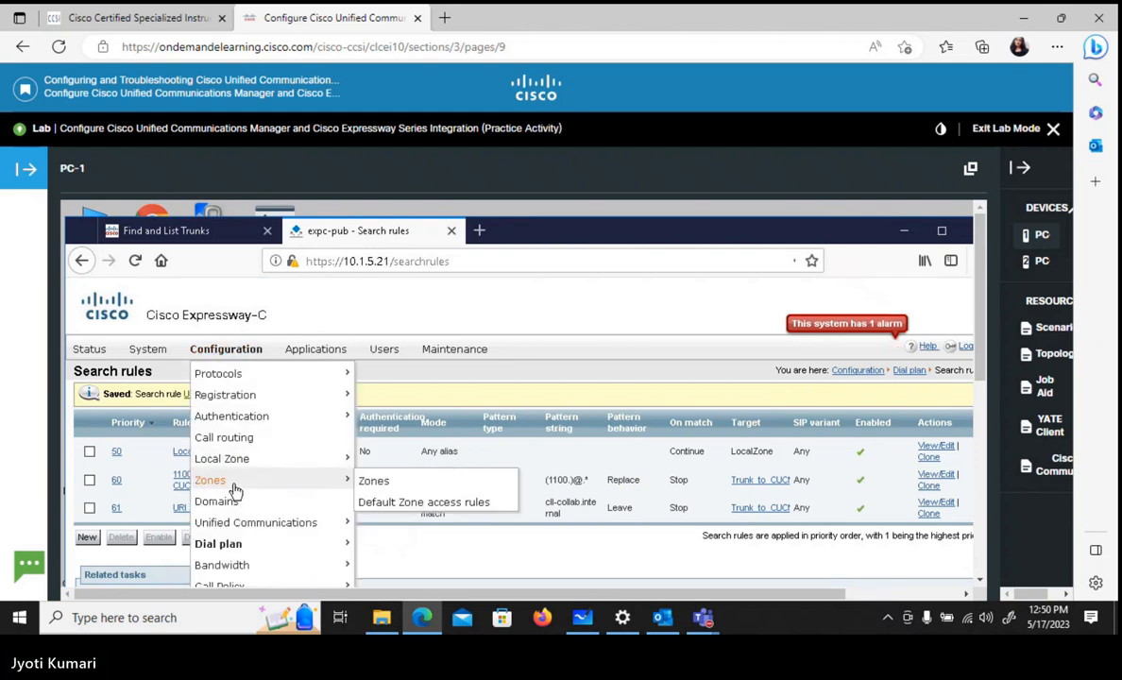
click(374, 486)
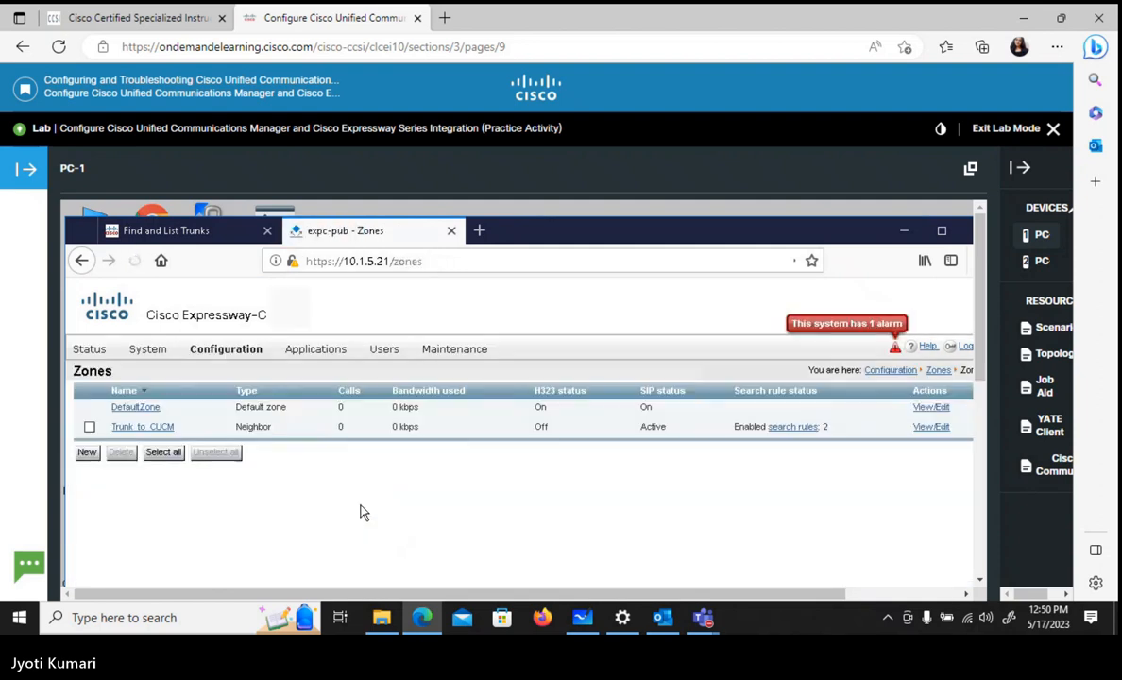